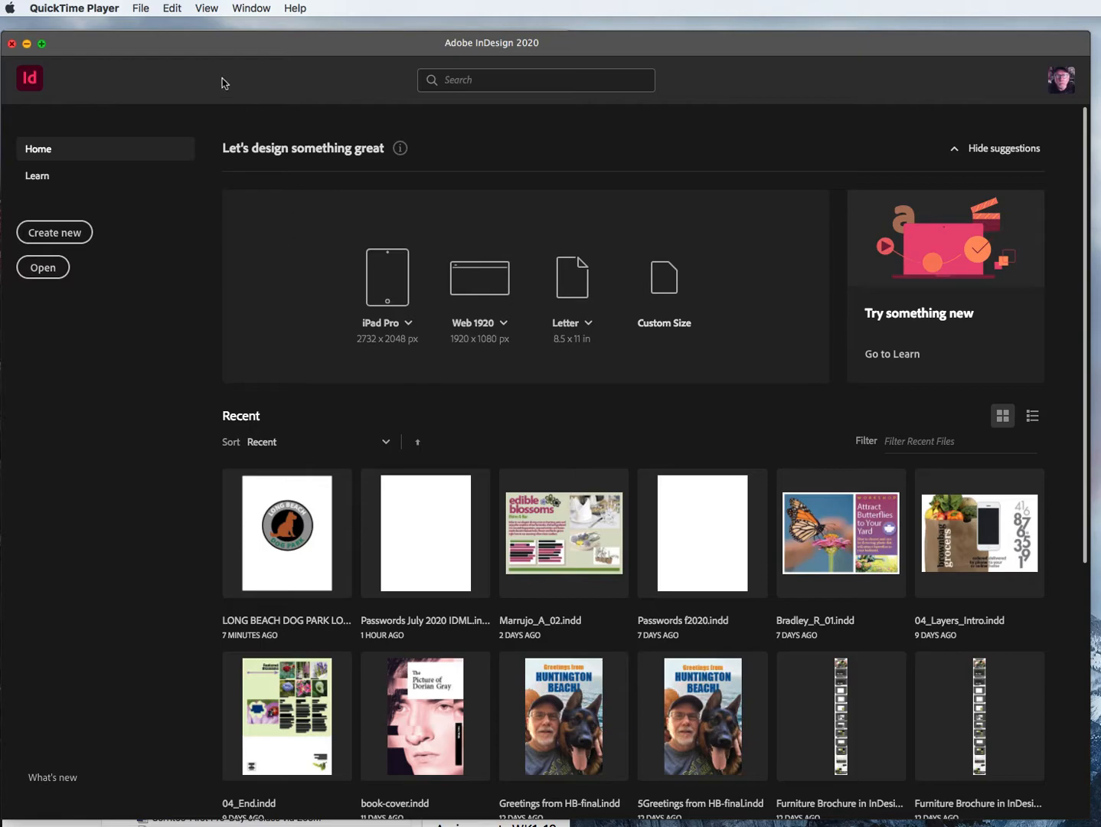
Start setting up a new print document based on the Letter preset
{"action": "left_click", "coordinate": [286, 48]}
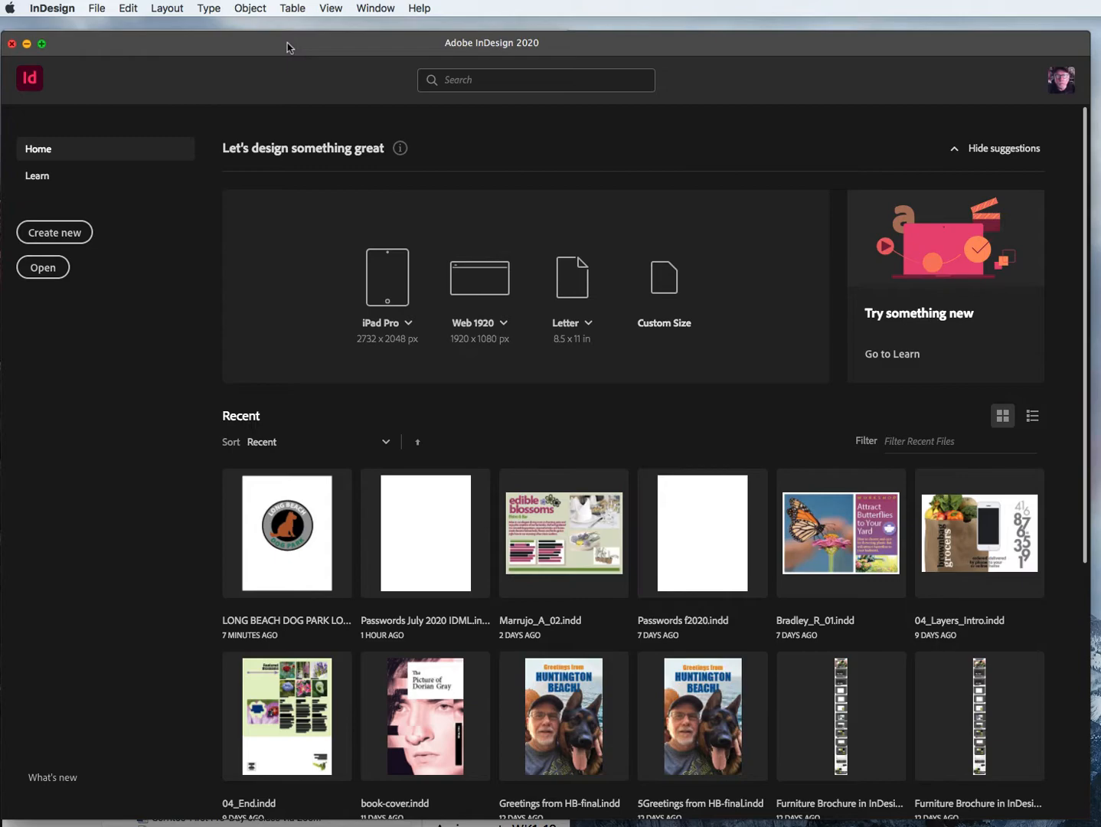
{"action": "key", "text": "super+n"}
{"action": "left_click_drag", "start_coordinate": [616, 195], "coordinate": [278, 42]}
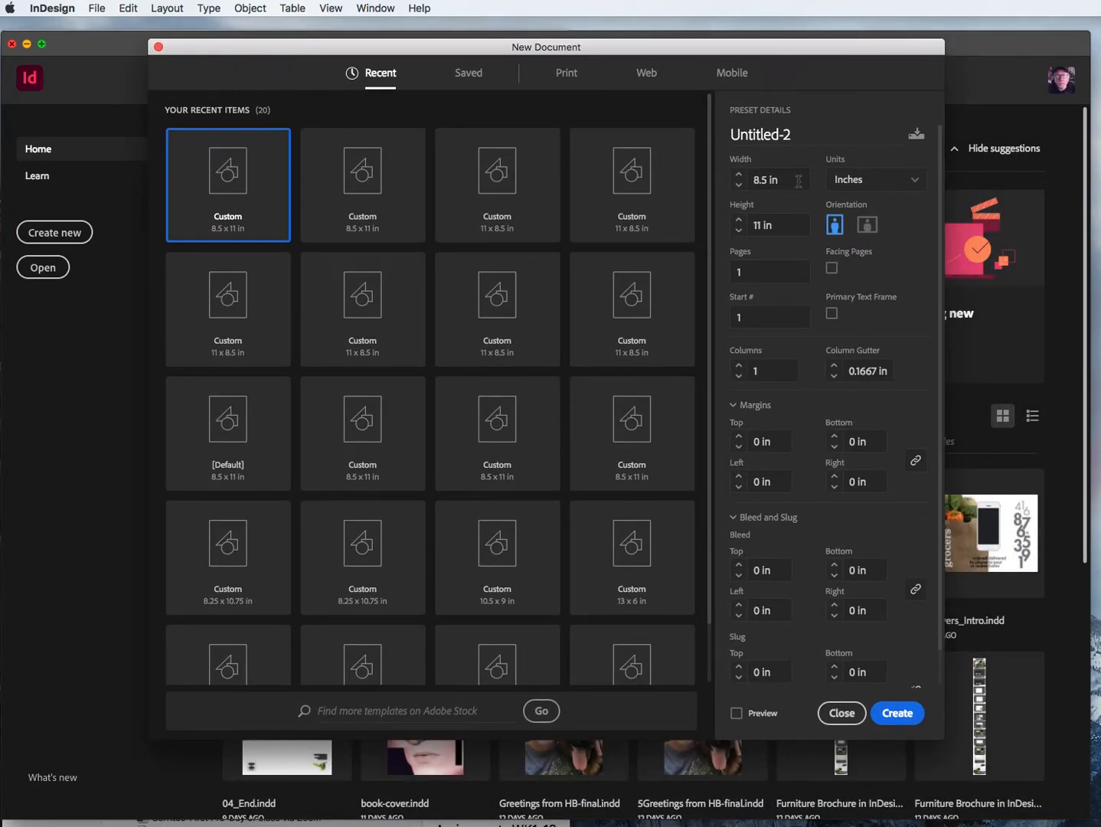
{"action": "left_click", "coordinate": [568, 77]}
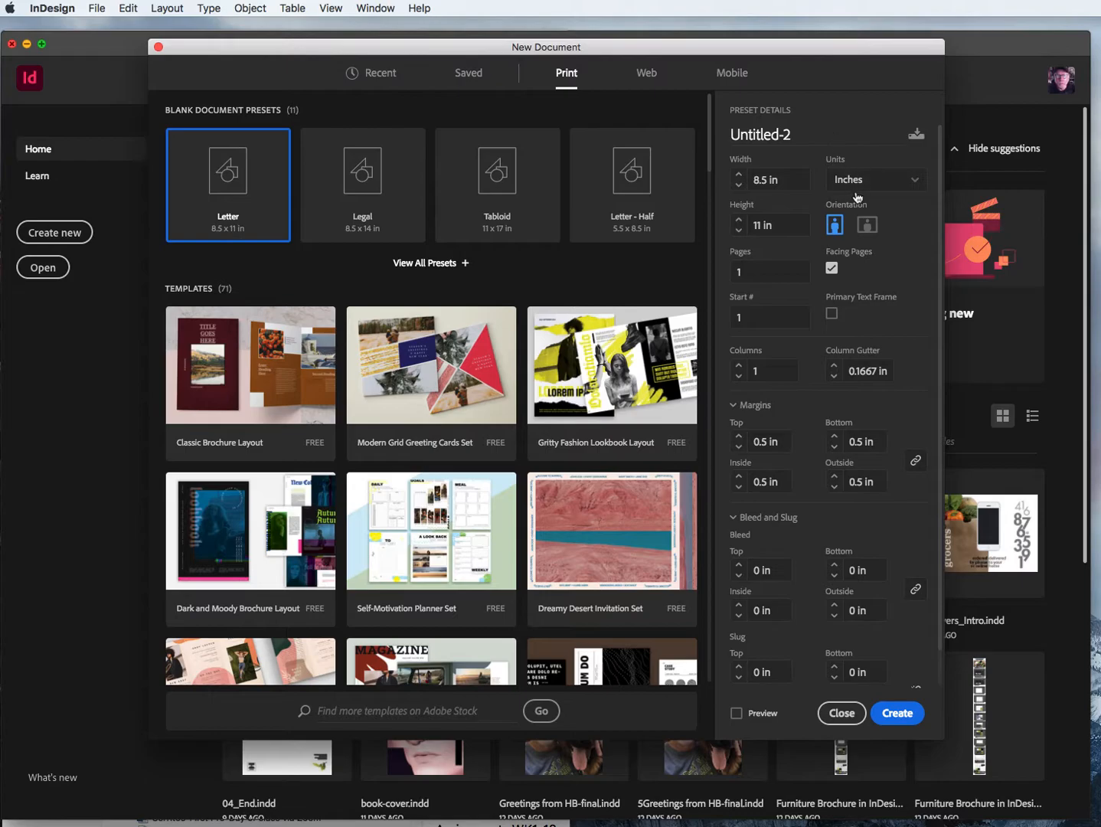
Set the new document's page size to 8 in wide by 8 in high
{"action": "left_click", "coordinate": [756, 178]}
{"action": "double_click", "coordinate": [755, 179]}
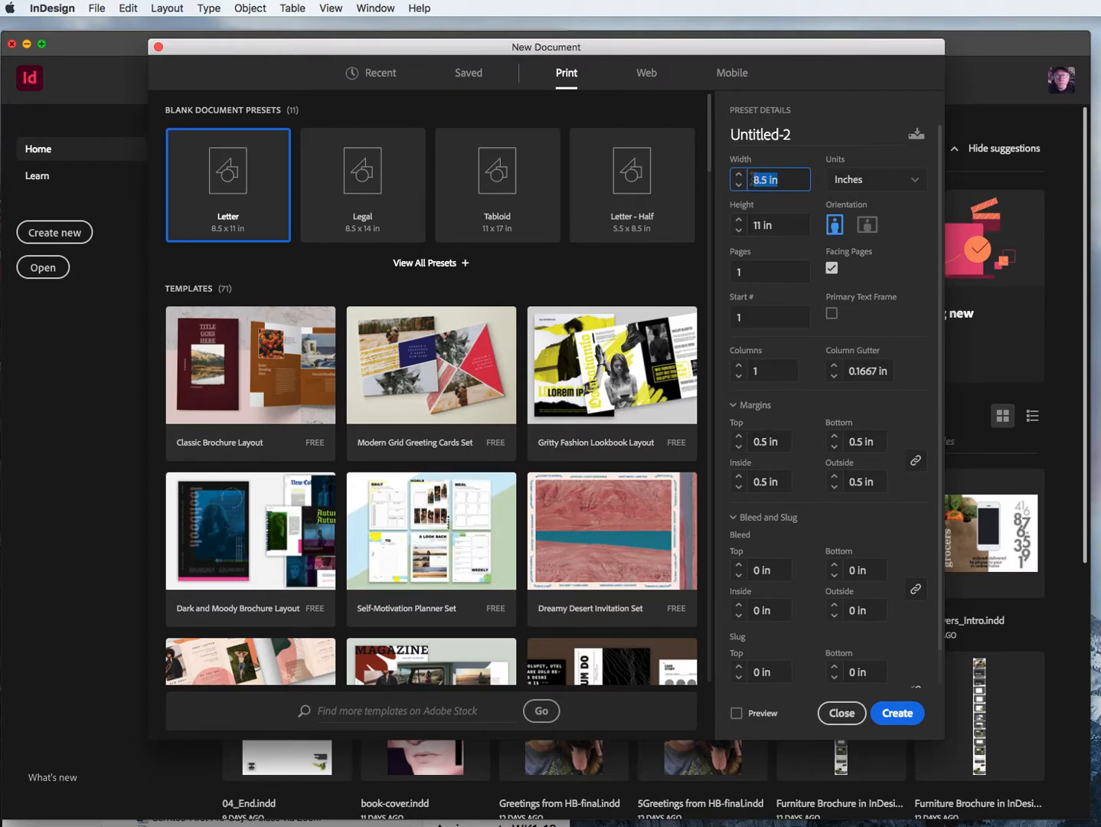
{"action": "type", "text": "8.625"}
{"action": "double_click", "coordinate": [775, 180]}
{"action": "left_click", "coordinate": [771, 181]}
{"action": "left_click_drag", "start_coordinate": [777, 179], "coordinate": [734, 179]}
{"action": "type", "text": "8"}
{"action": "left_click", "coordinate": [745, 226]}
{"action": "type", "text": "8"}
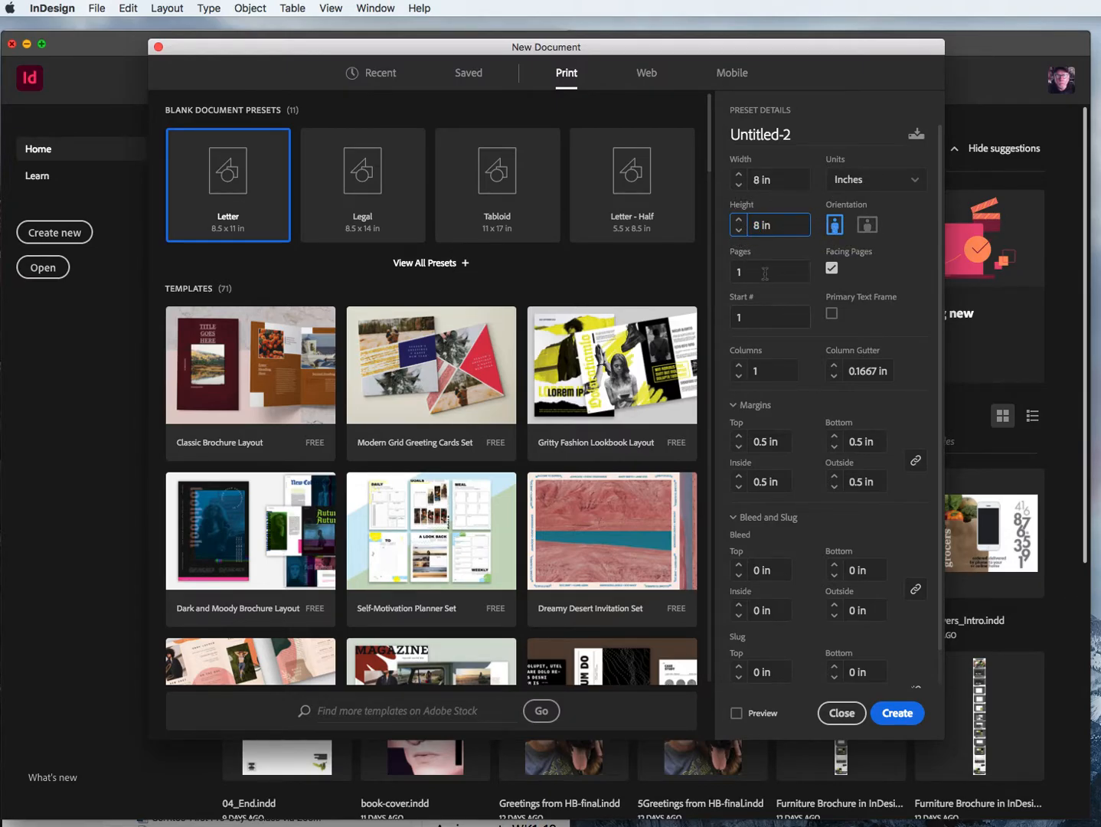
Turn off facing pages, set all four margins to 0 in and create the document
{"action": "left_click", "coordinate": [832, 268]}
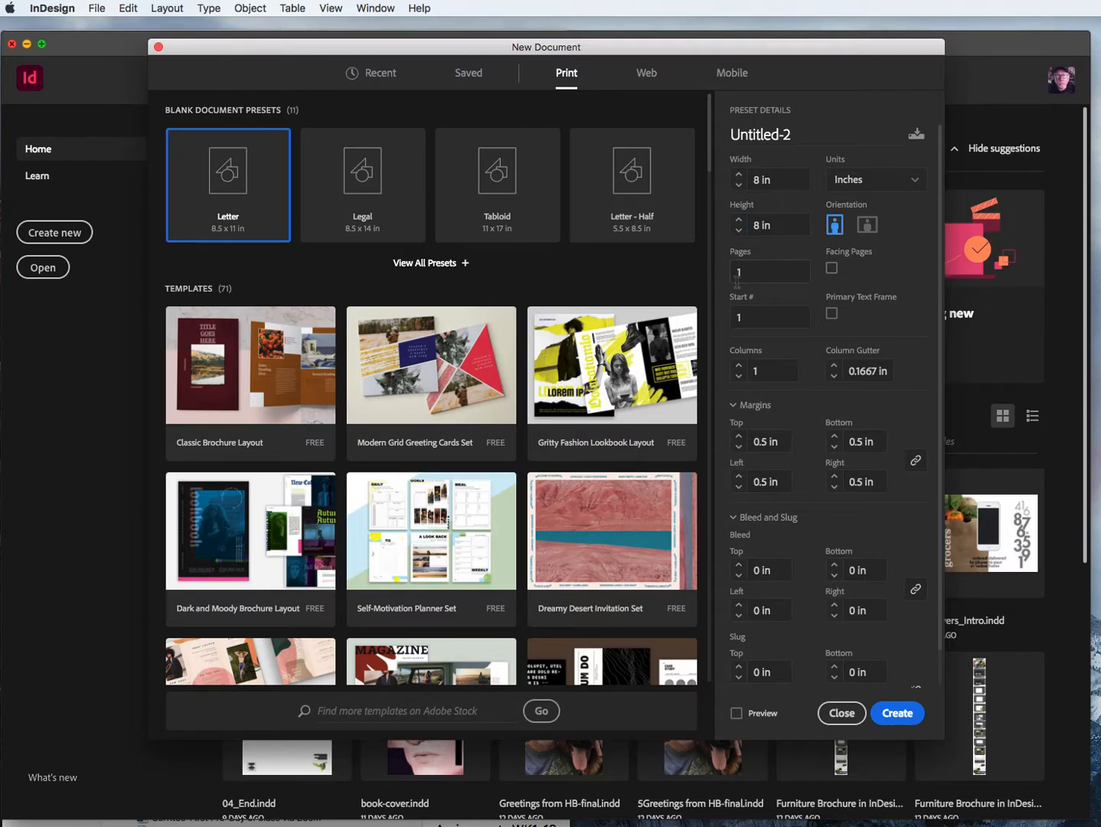
{"action": "double_click", "coordinate": [768, 442]}
{"action": "type", "text": "0"}
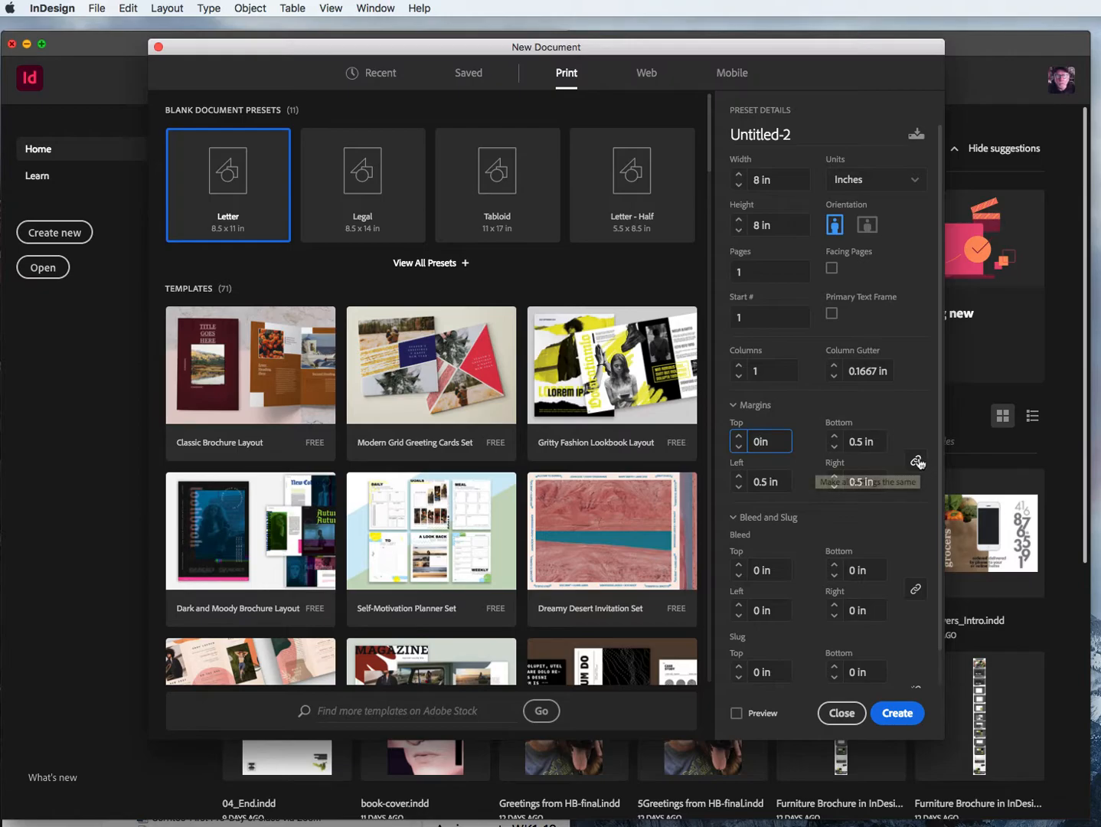
{"action": "left_click", "coordinate": [802, 458]}
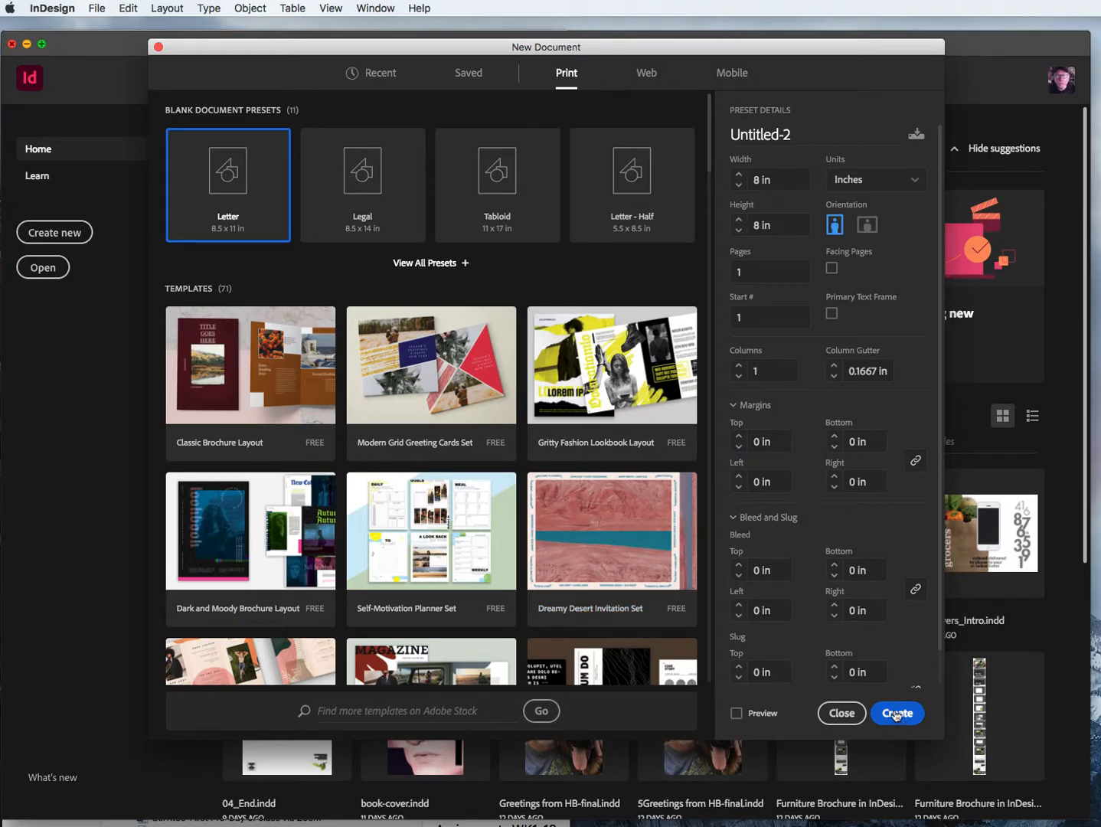
{"action": "left_click", "coordinate": [895, 715]}
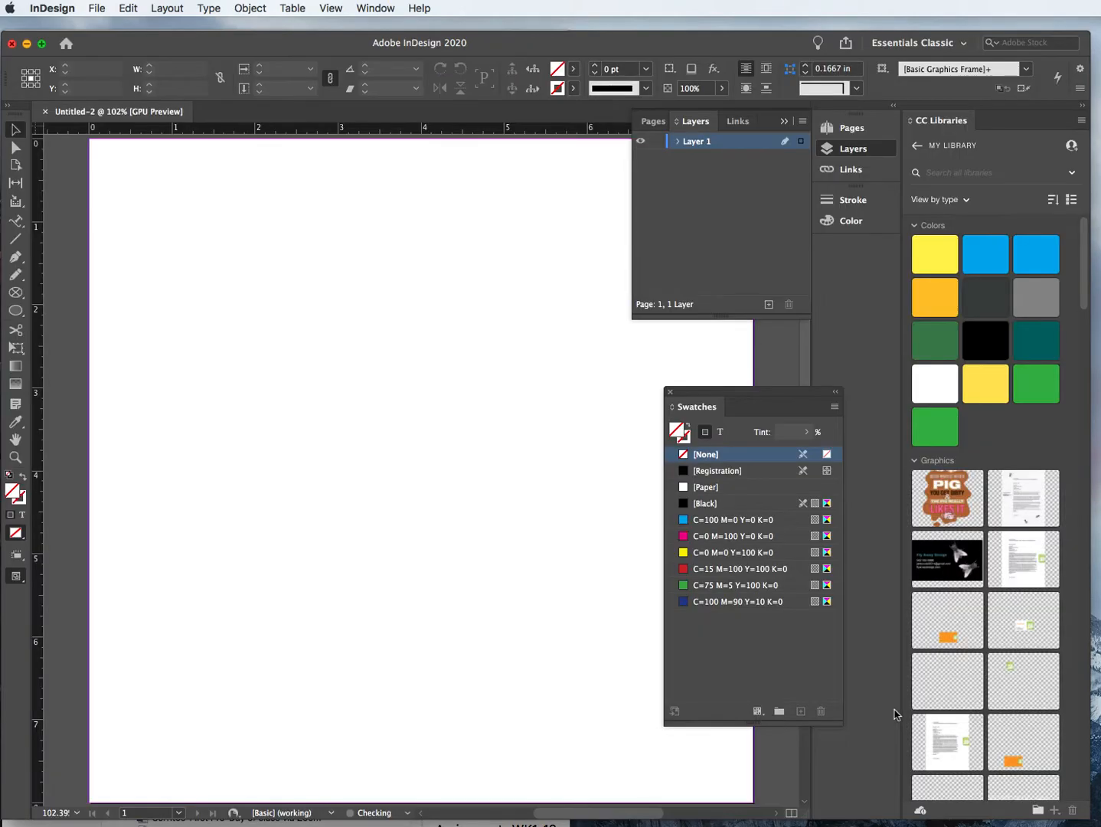
Collapse the Layers panel and reset the Essentials Classic workspace to its default layout
{"action": "left_click", "coordinate": [783, 121]}
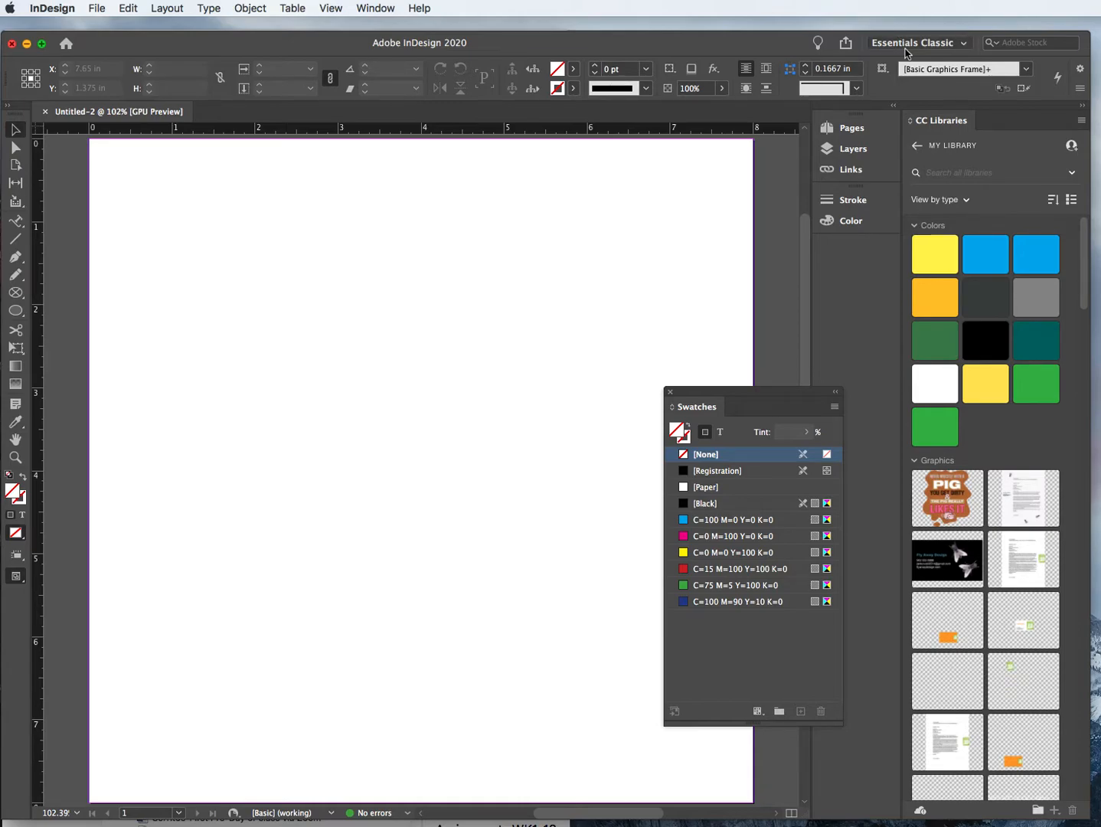
{"action": "left_click", "coordinate": [927, 46]}
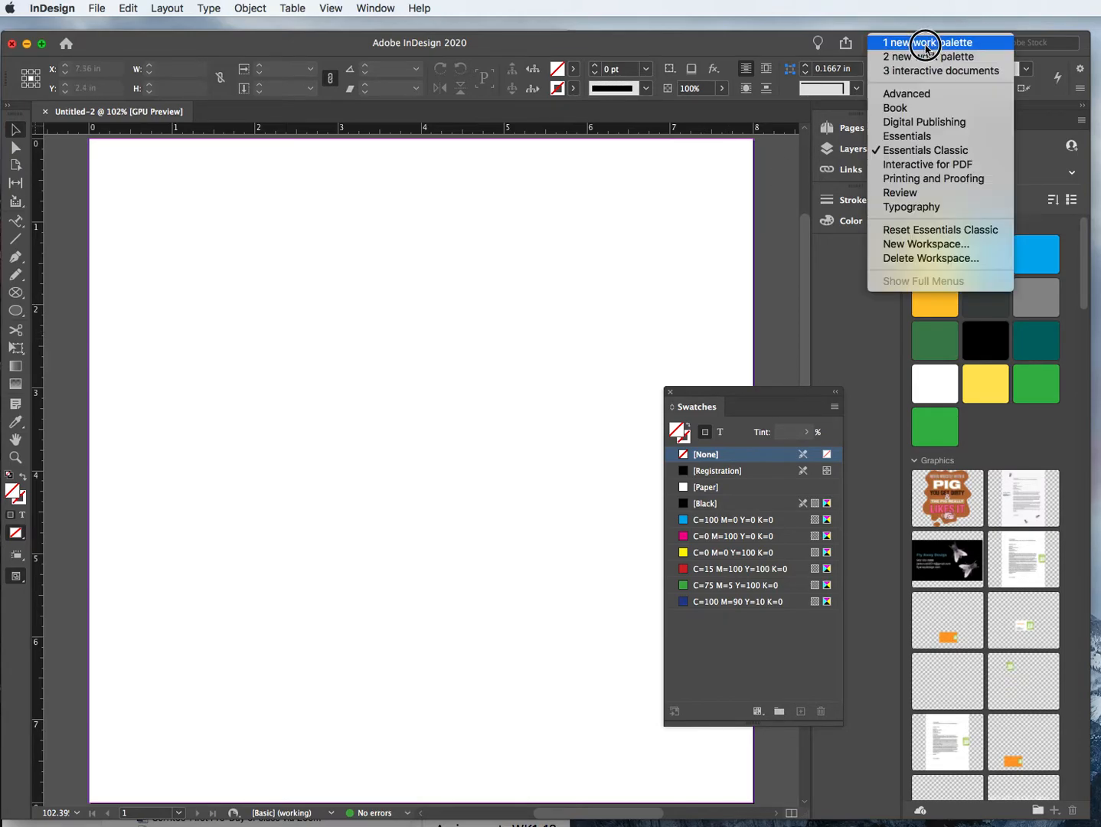
{"action": "left_click", "coordinate": [950, 229]}
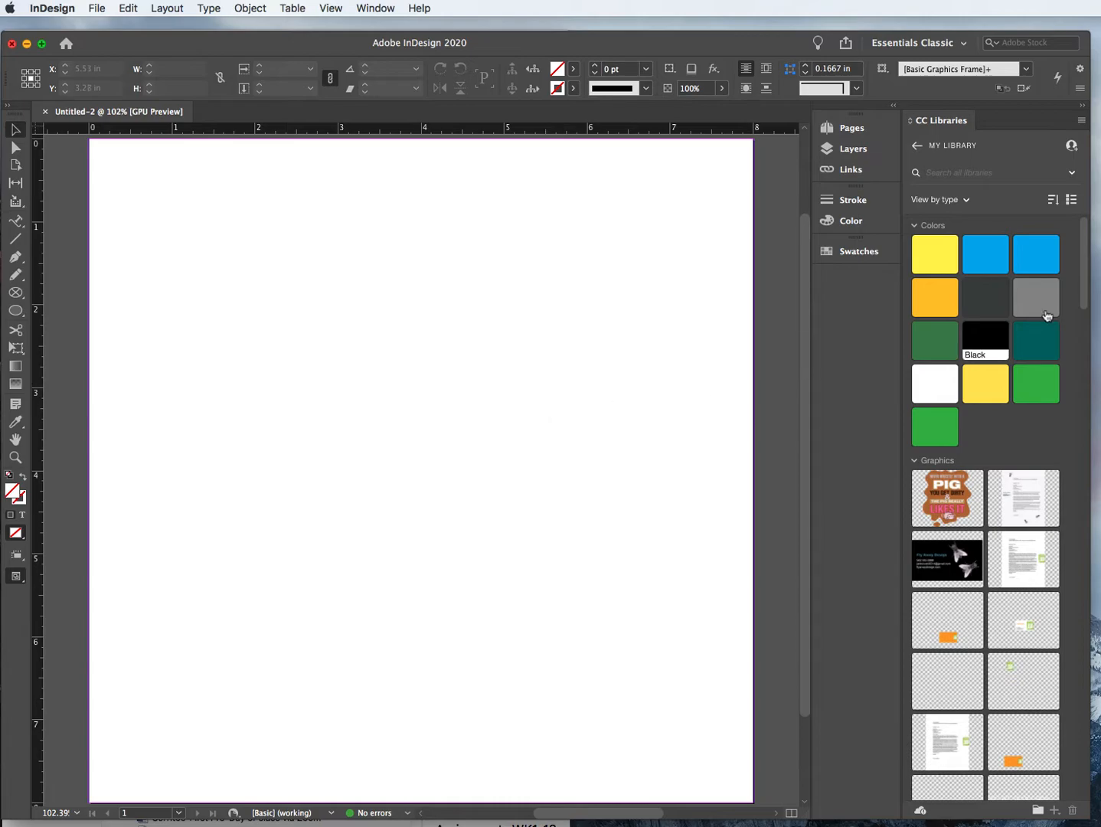
Switch to Finder to view the PNG files in the All icons for logos folder, and return to InDesign
{"action": "key", "text": "super+Tab"}
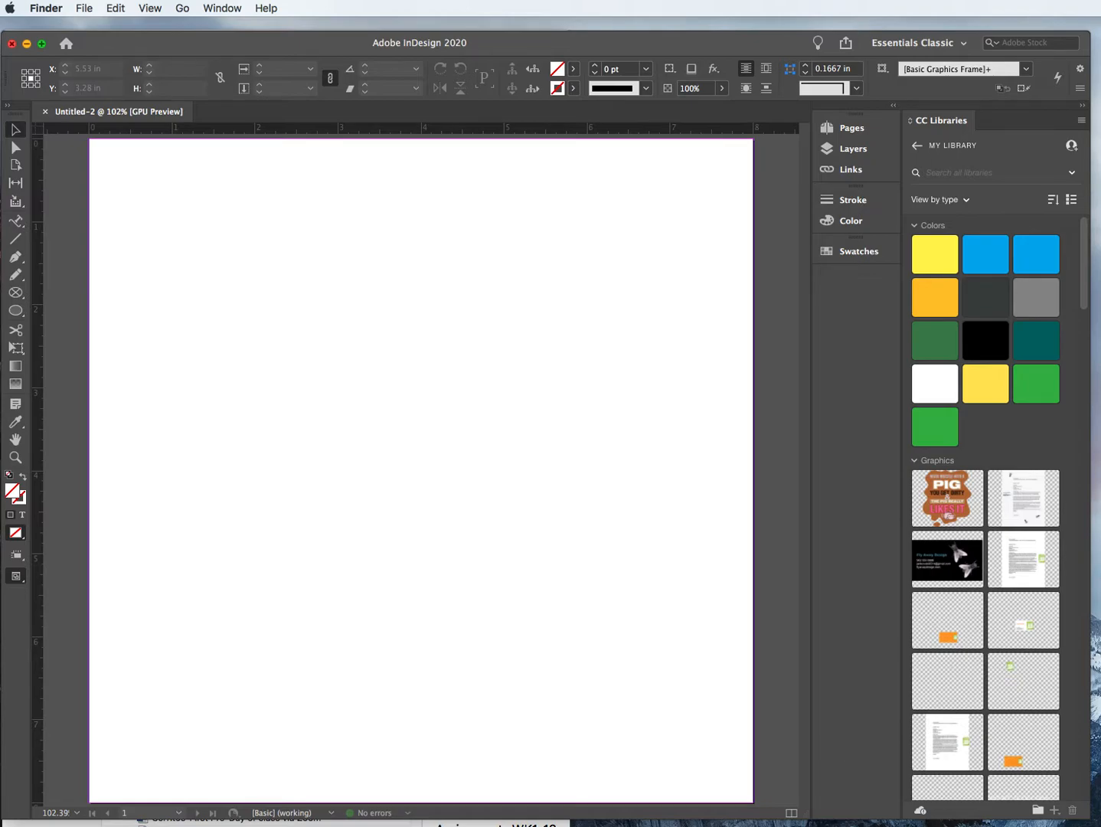
{"action": "left_click_drag", "start_coordinate": [1100, 157], "coordinate": [348, 210]}
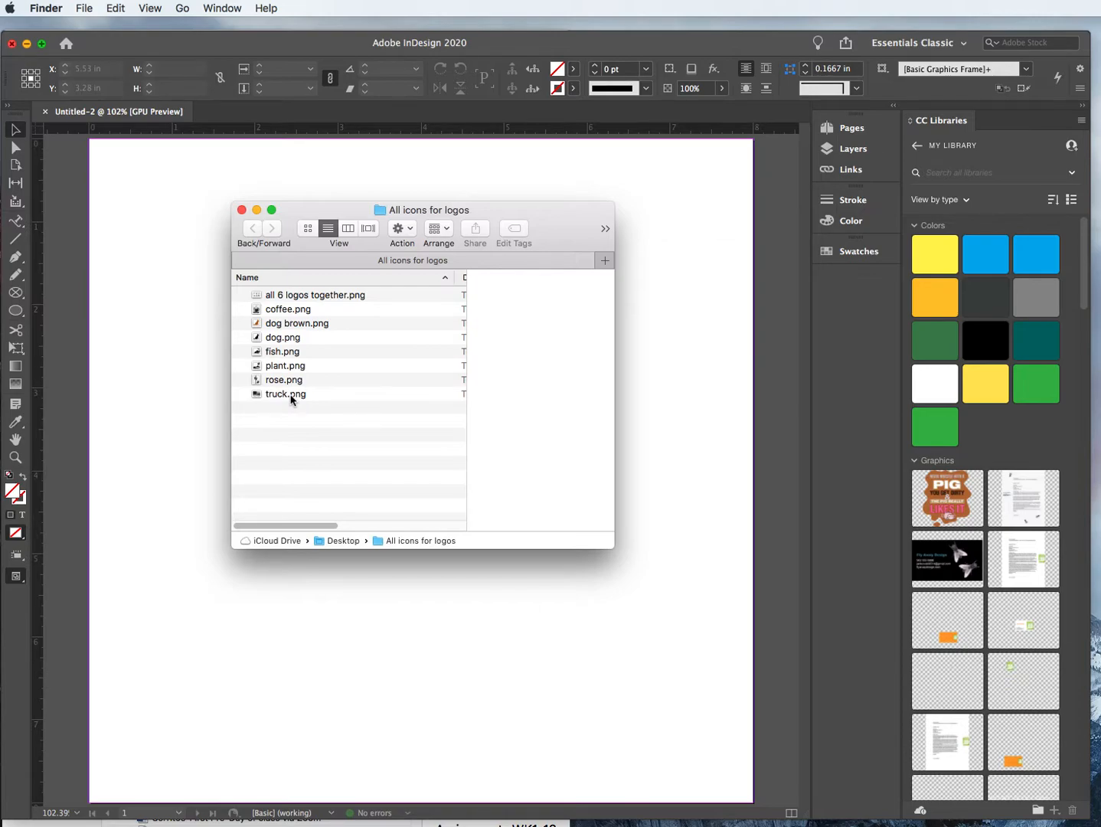
{"action": "left_click", "coordinate": [241, 211]}
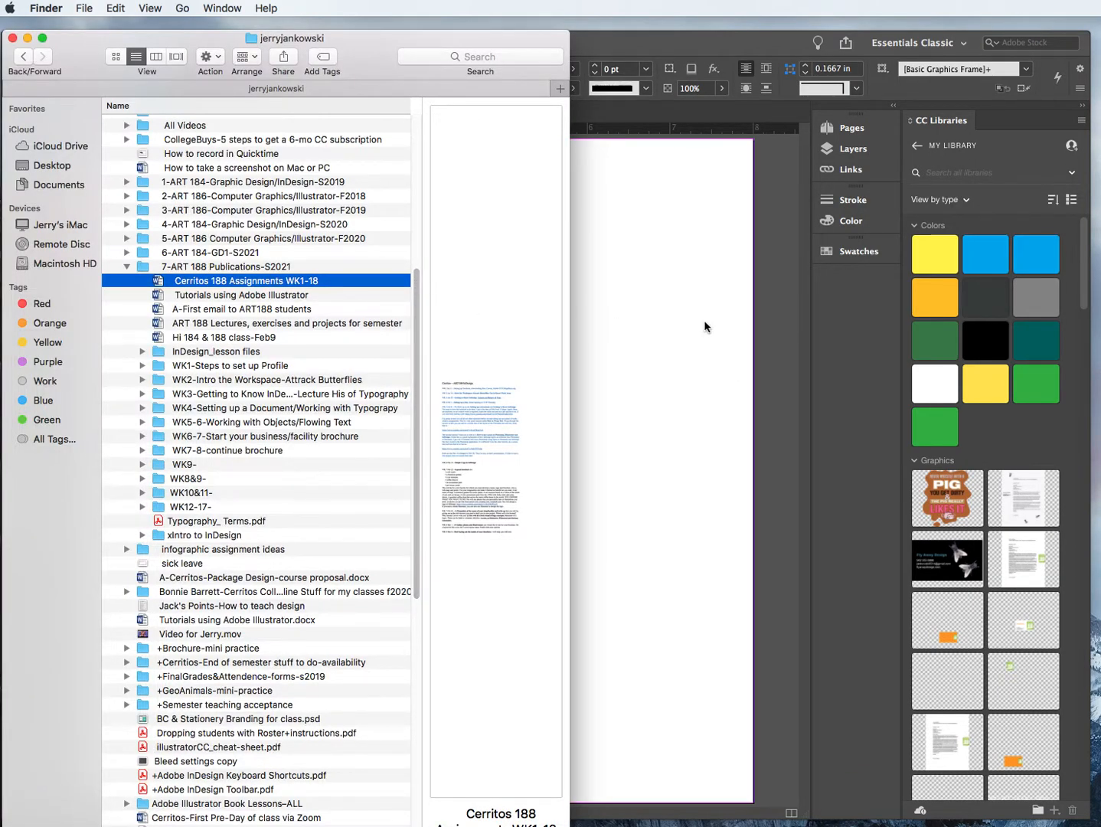
{"action": "left_click", "coordinate": [705, 325]}
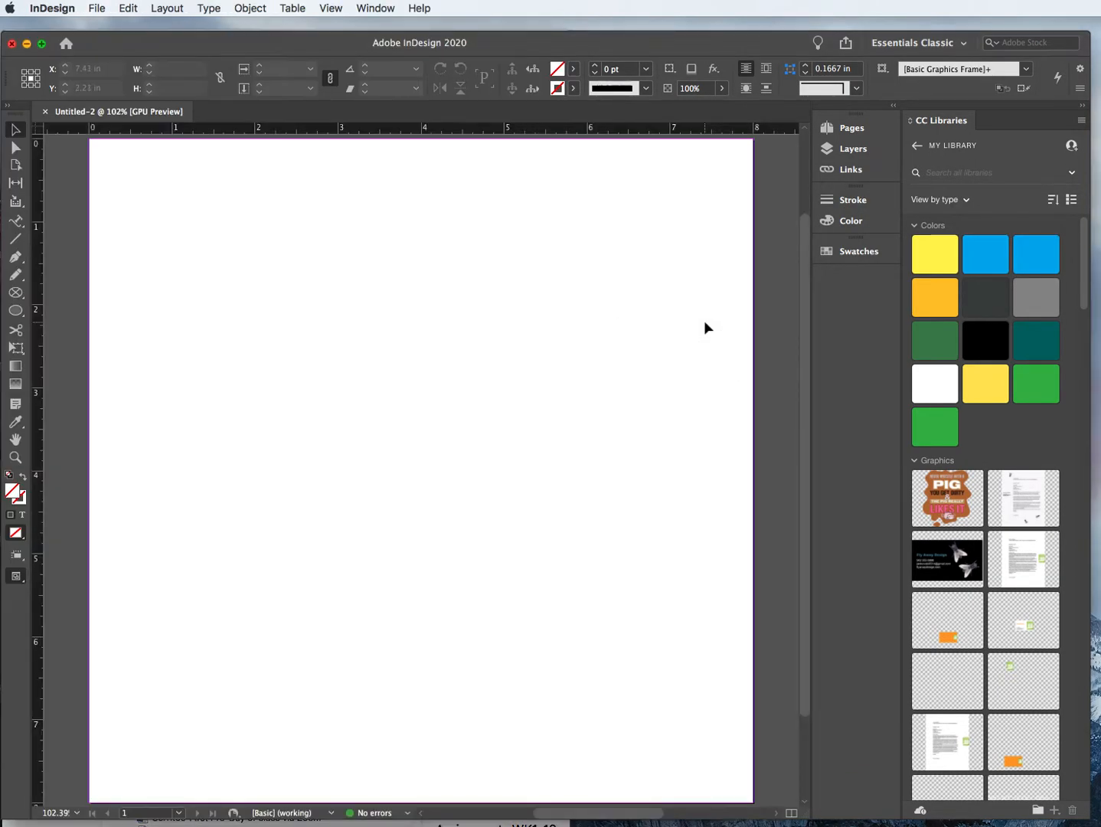
Draw a circular frame about 3.24 in wide in the page's upper-left area with the Ellipse Frame Tool
{"action": "left_click", "coordinate": [19, 295]}
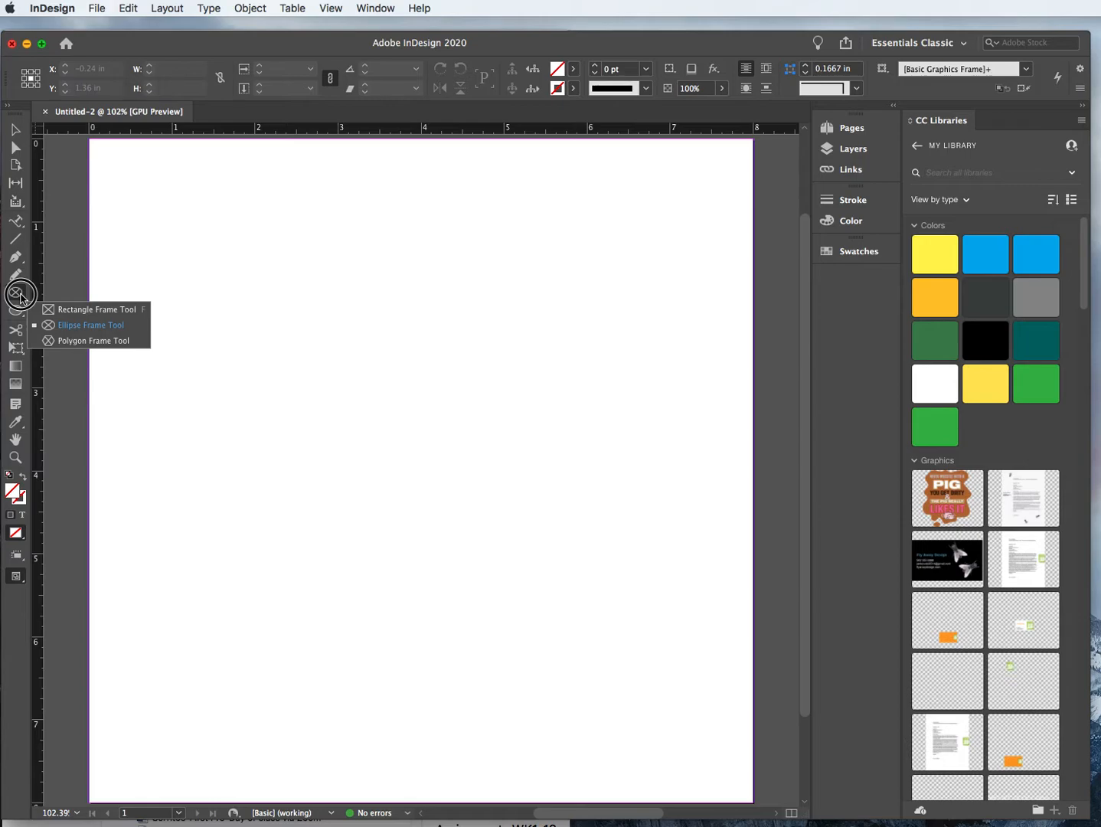
{"action": "left_click", "coordinate": [88, 325]}
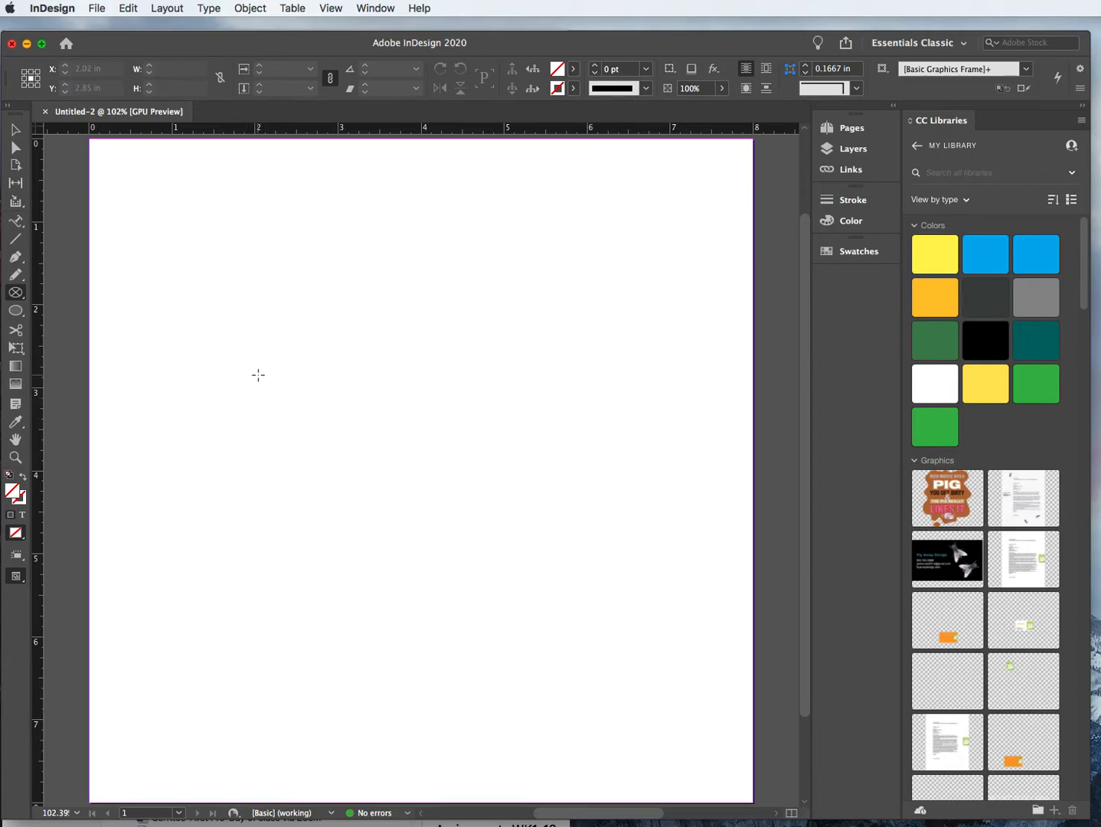
{"action": "left_click_drag", "start_coordinate": [254, 372], "coordinate": [386, 527]}
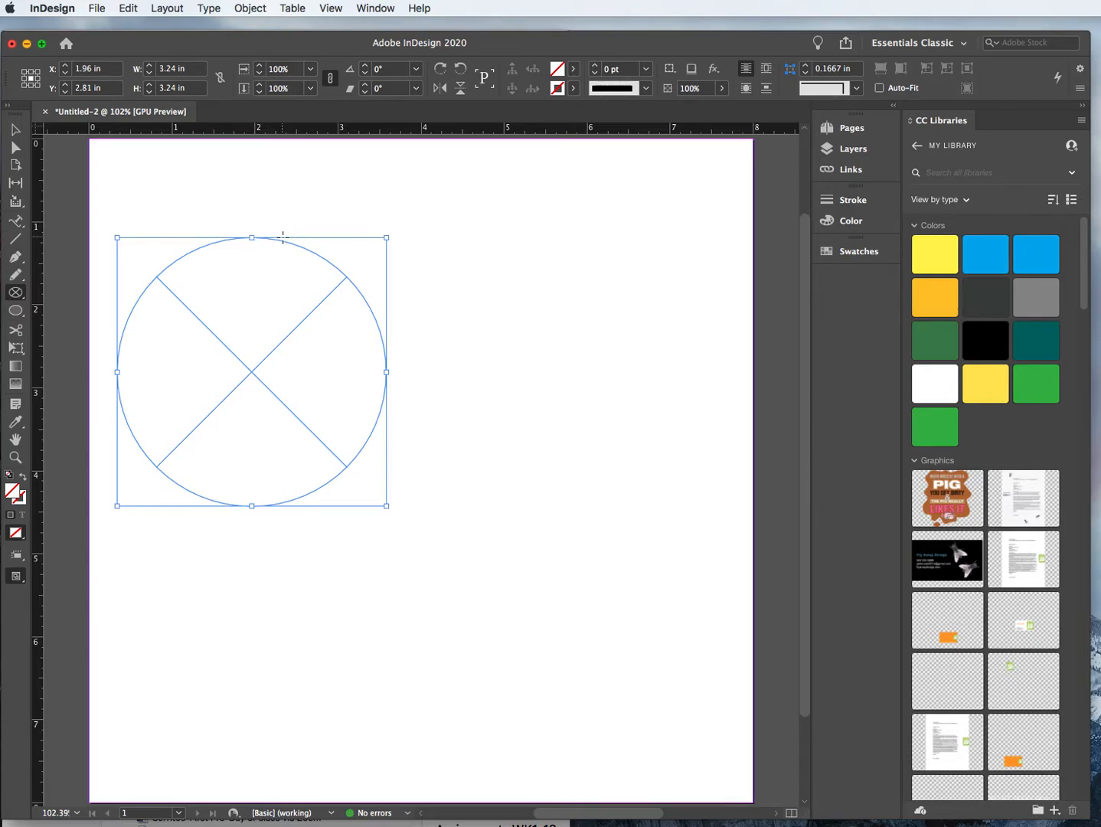
{"action": "left_click", "coordinate": [13, 130]}
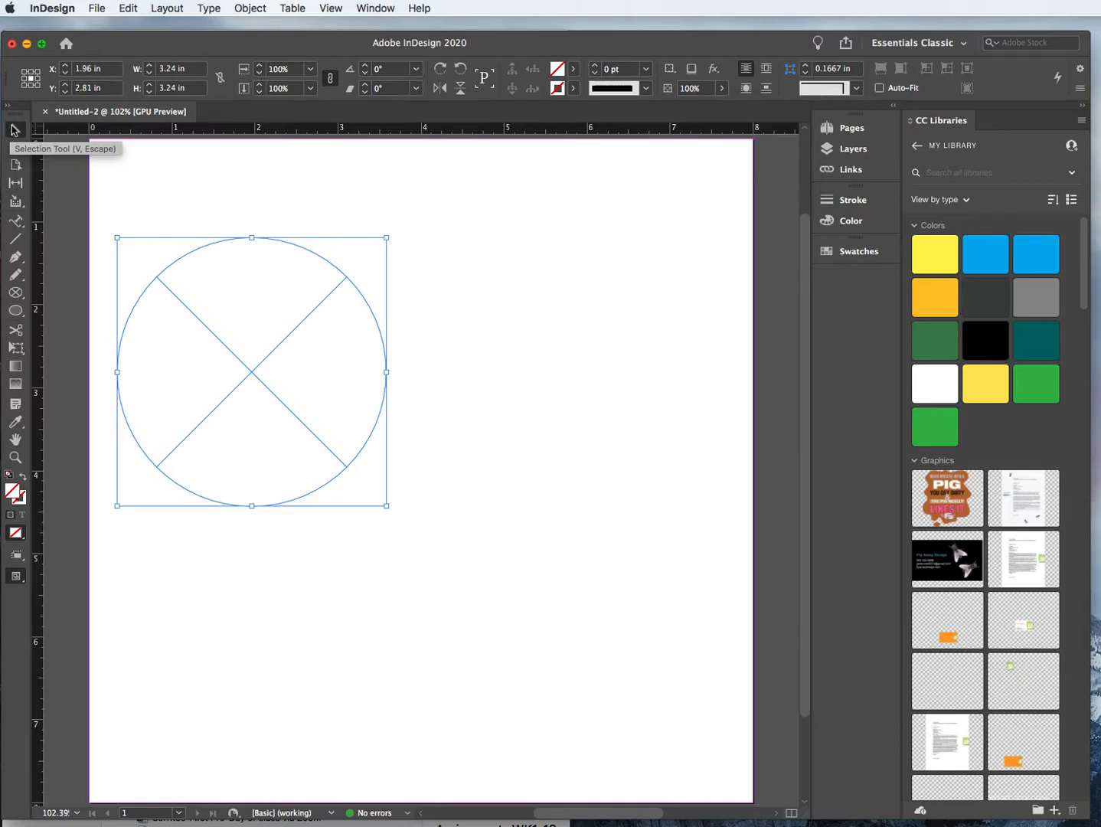
Apply the [Black] swatch to the circular frame's stroke, keeping the floating Swatches panel clear of the circle
{"action": "left_click", "coordinate": [20, 498]}
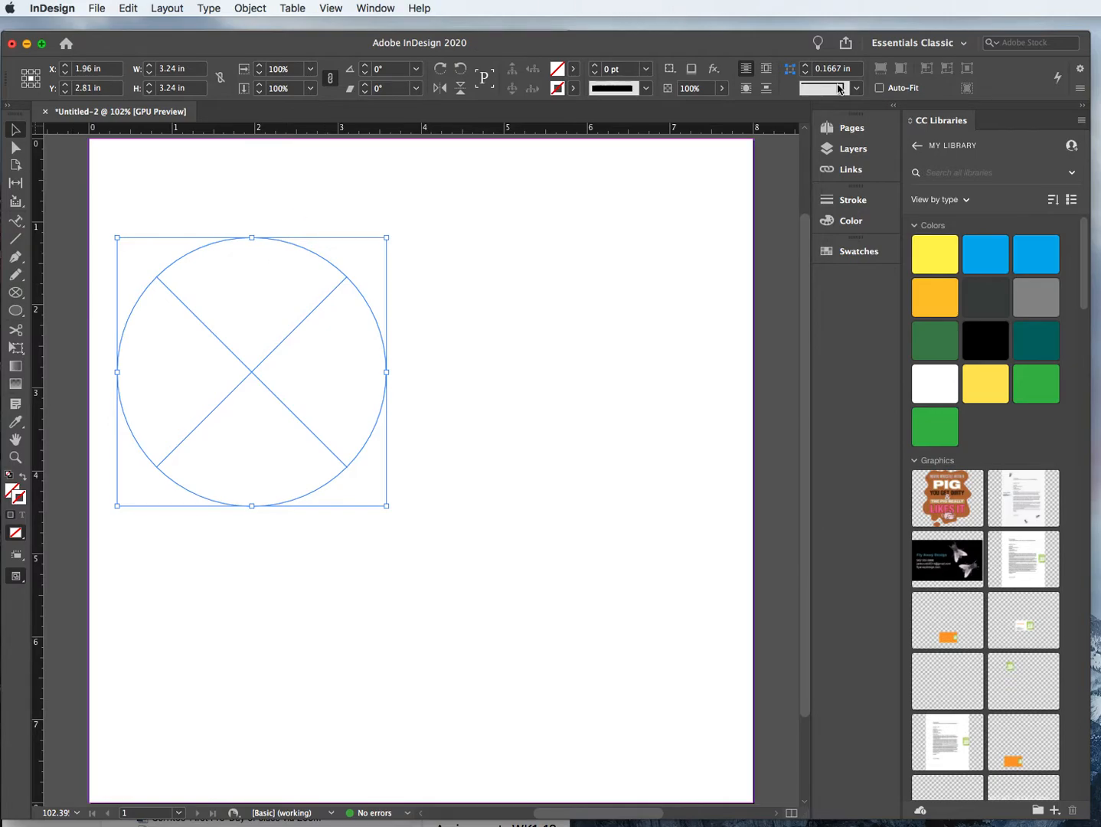
{"action": "left_click", "coordinate": [862, 251]}
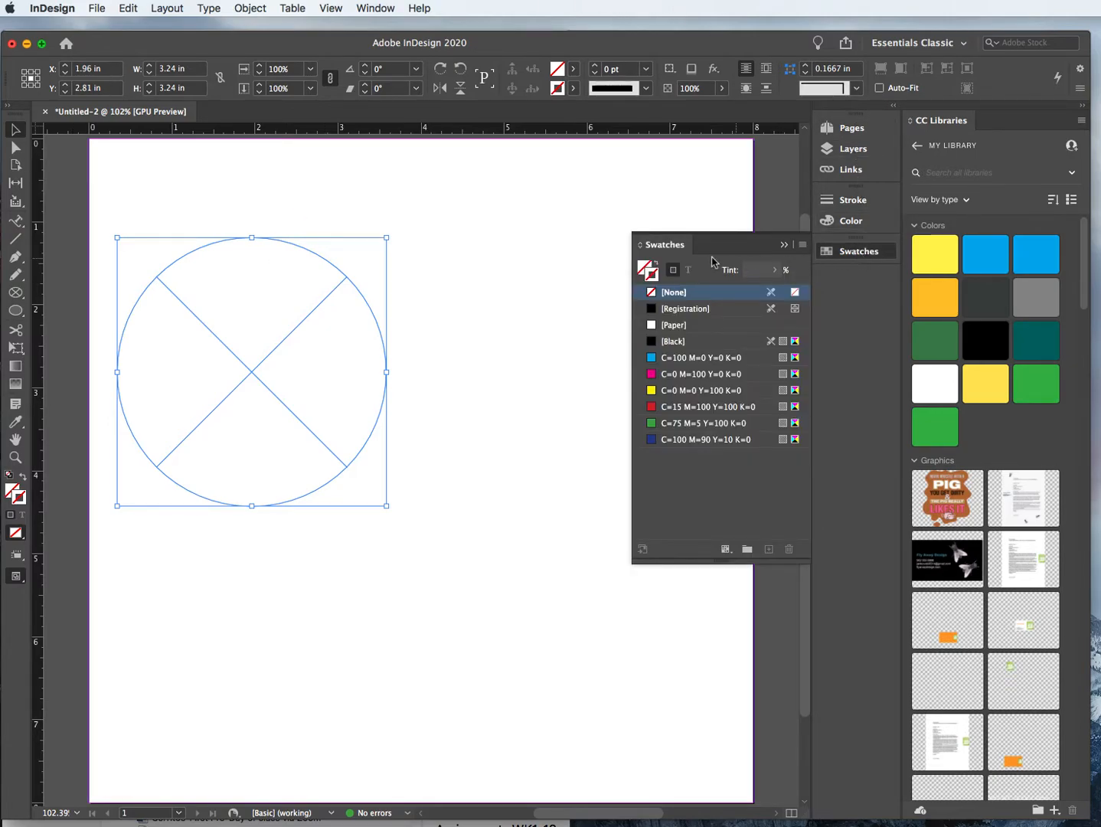
{"action": "left_click_drag", "start_coordinate": [671, 246], "coordinate": [609, 424]}
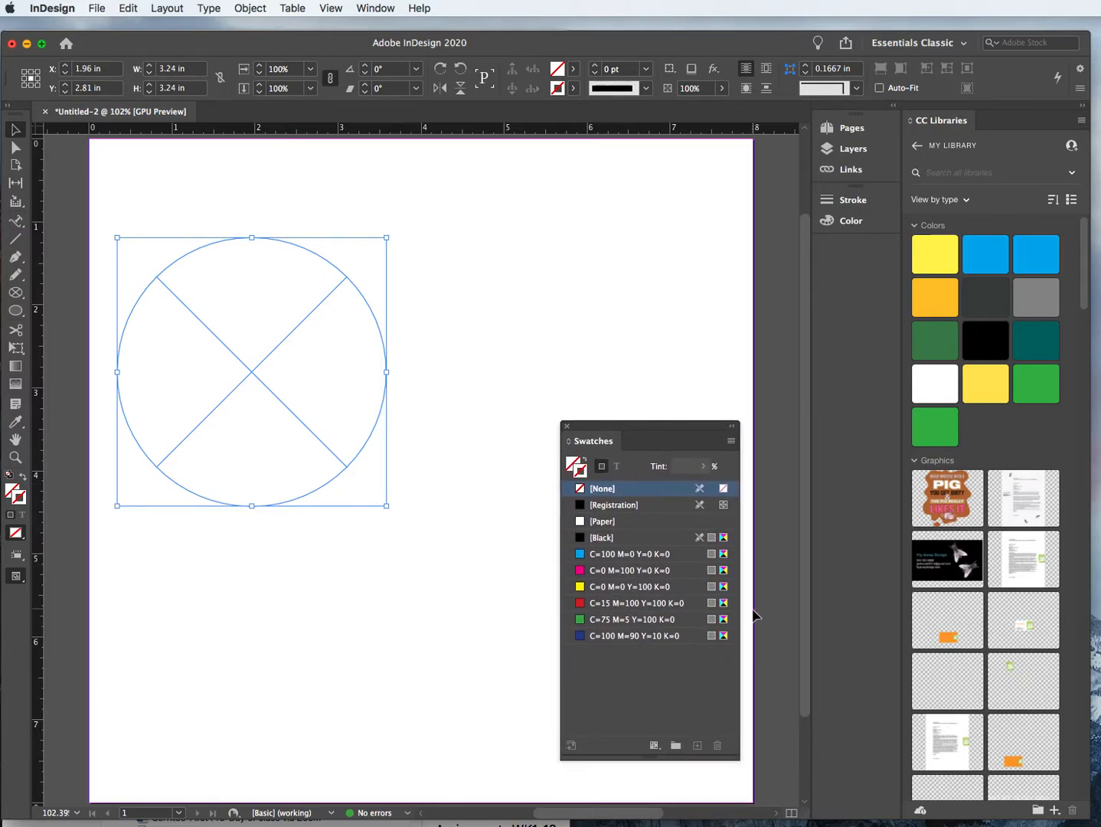
{"action": "left_click_drag", "start_coordinate": [736, 758], "coordinate": [742, 668]}
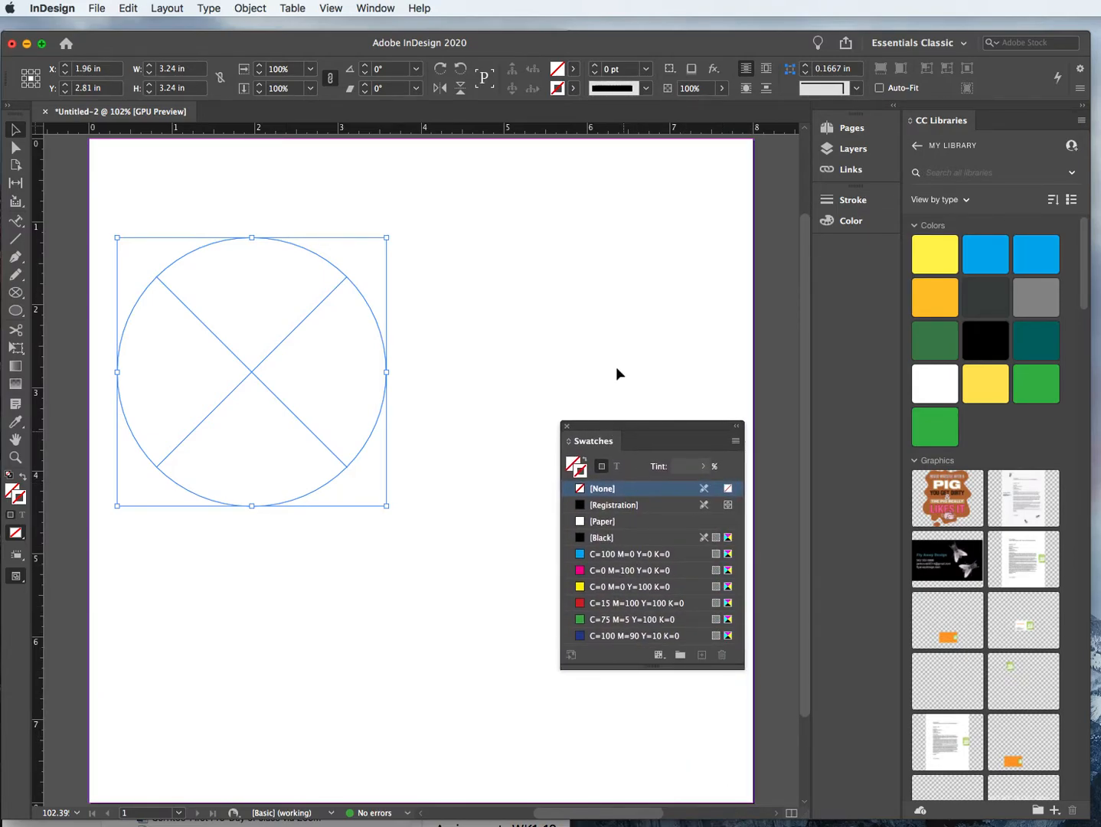
{"action": "left_click_drag", "start_coordinate": [639, 425], "coordinate": [598, 517]}
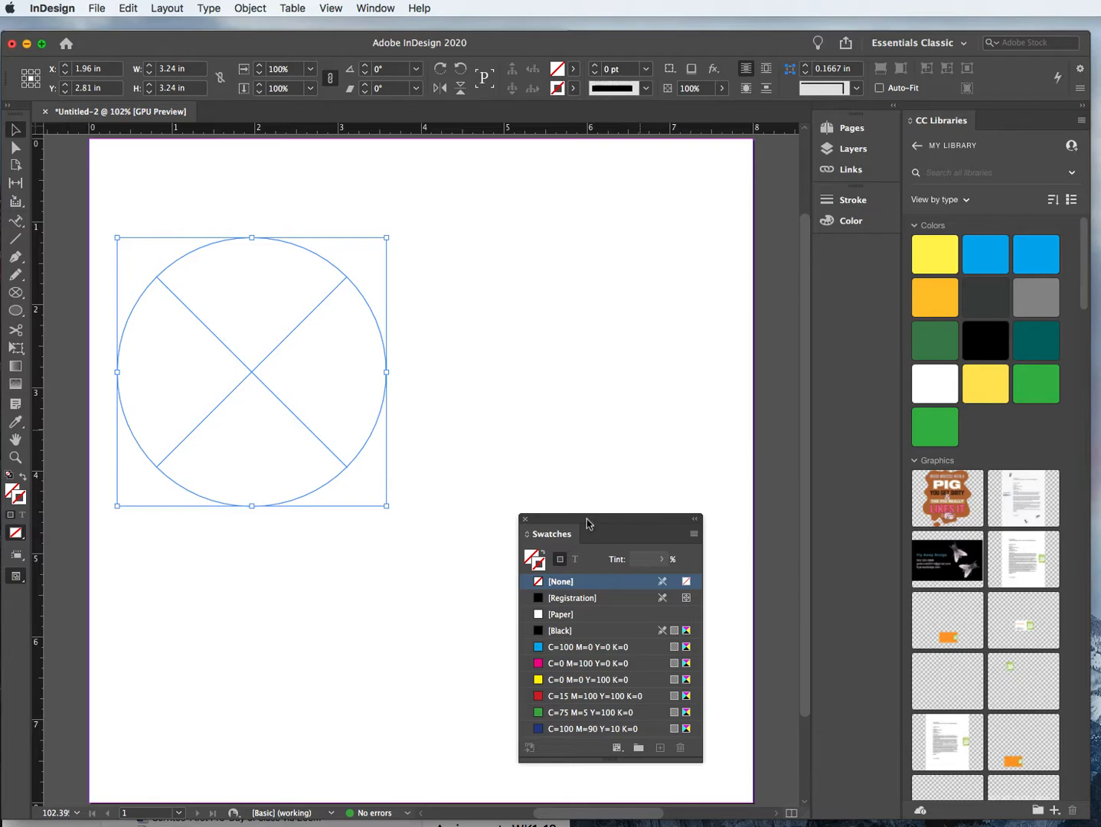
{"action": "left_click", "coordinate": [538, 630]}
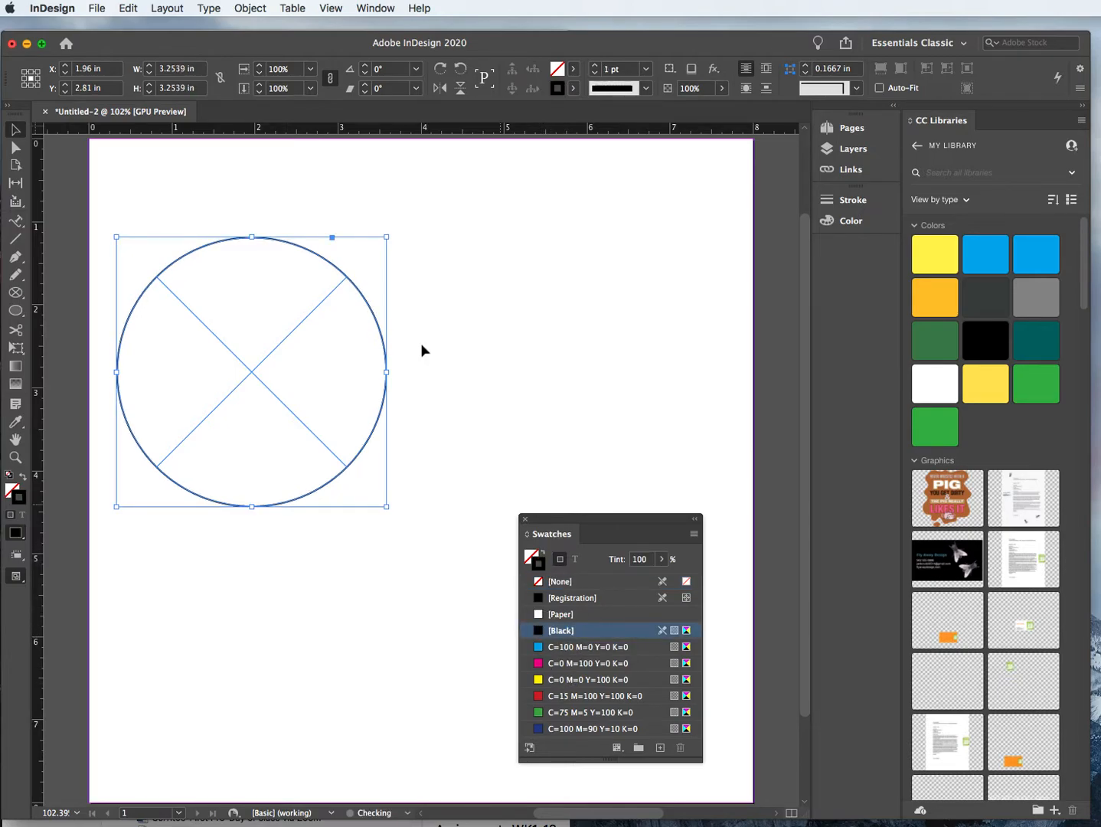
Move the circle slightly right and down, and place a duplicate of it level with it on the page's right half
{"action": "left_click", "coordinate": [430, 272]}
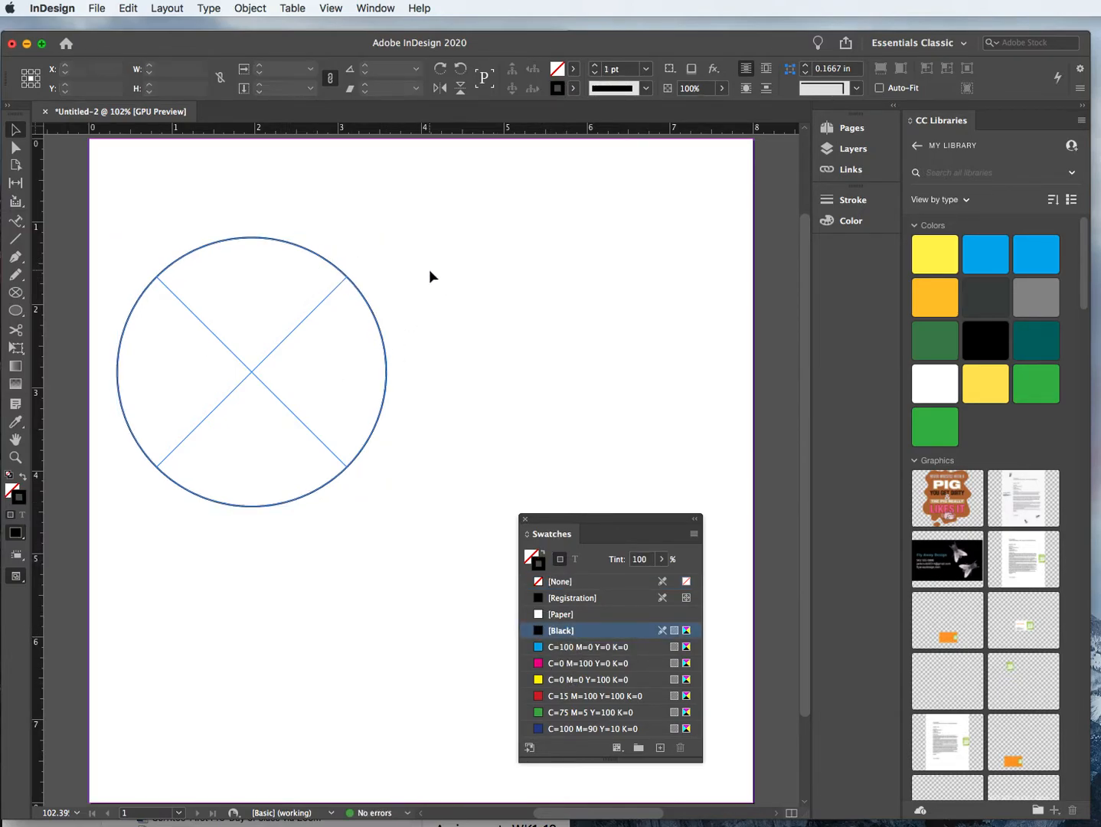
{"action": "left_click_drag", "start_coordinate": [319, 261], "coordinate": [342, 265]}
{"action": "left_click_drag", "start_coordinate": [558, 519], "coordinate": [672, 554]}
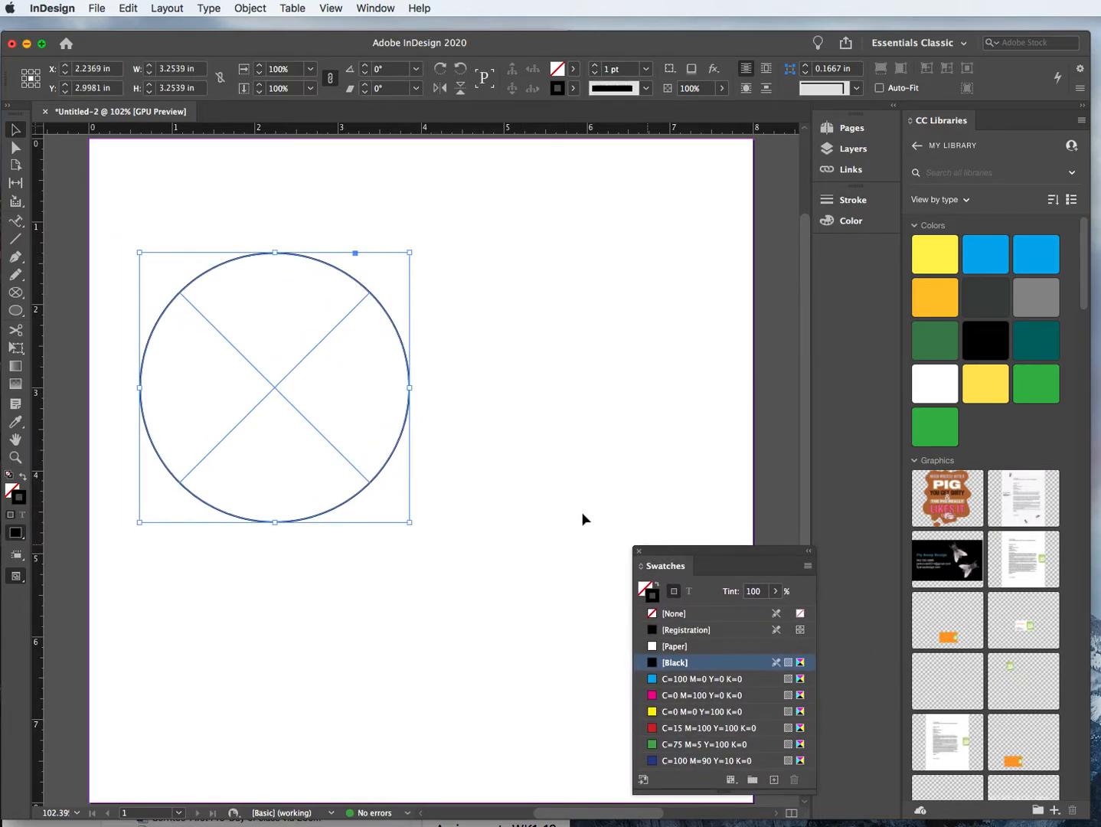
{"action": "left_click", "coordinate": [333, 268]}
{"action": "left_click_drag", "start_coordinate": [333, 269], "coordinate": [633, 266]}
Try duplicating the left circle by copying and pasting it, and delete the pasted circle
{"action": "left_click", "coordinate": [345, 277]}
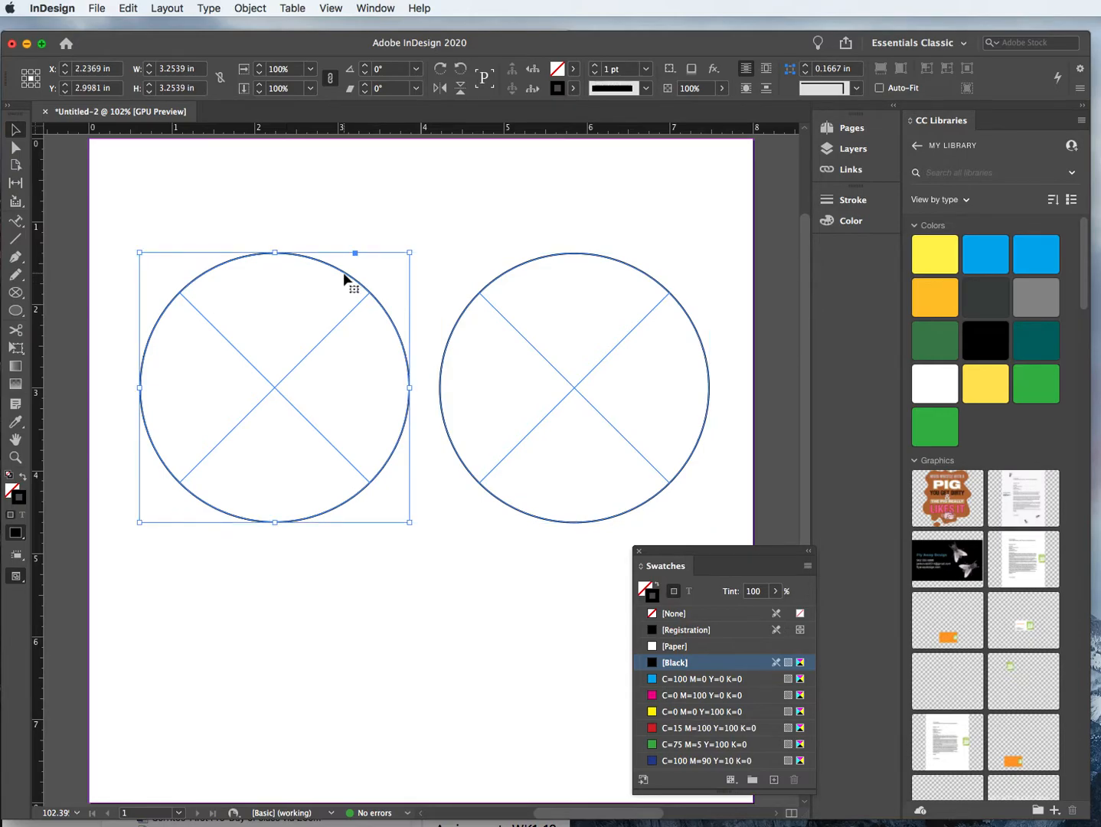
{"action": "key", "text": "super+v"}
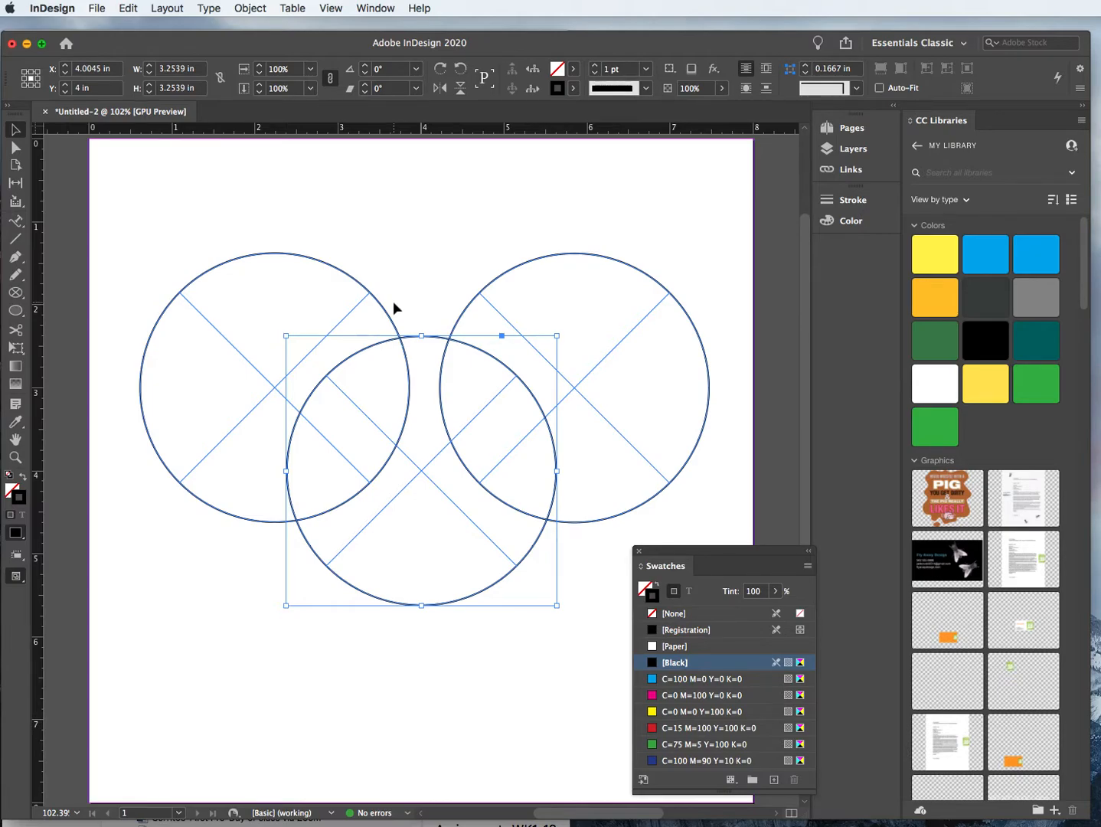
{"action": "key", "text": "BackSpace"}
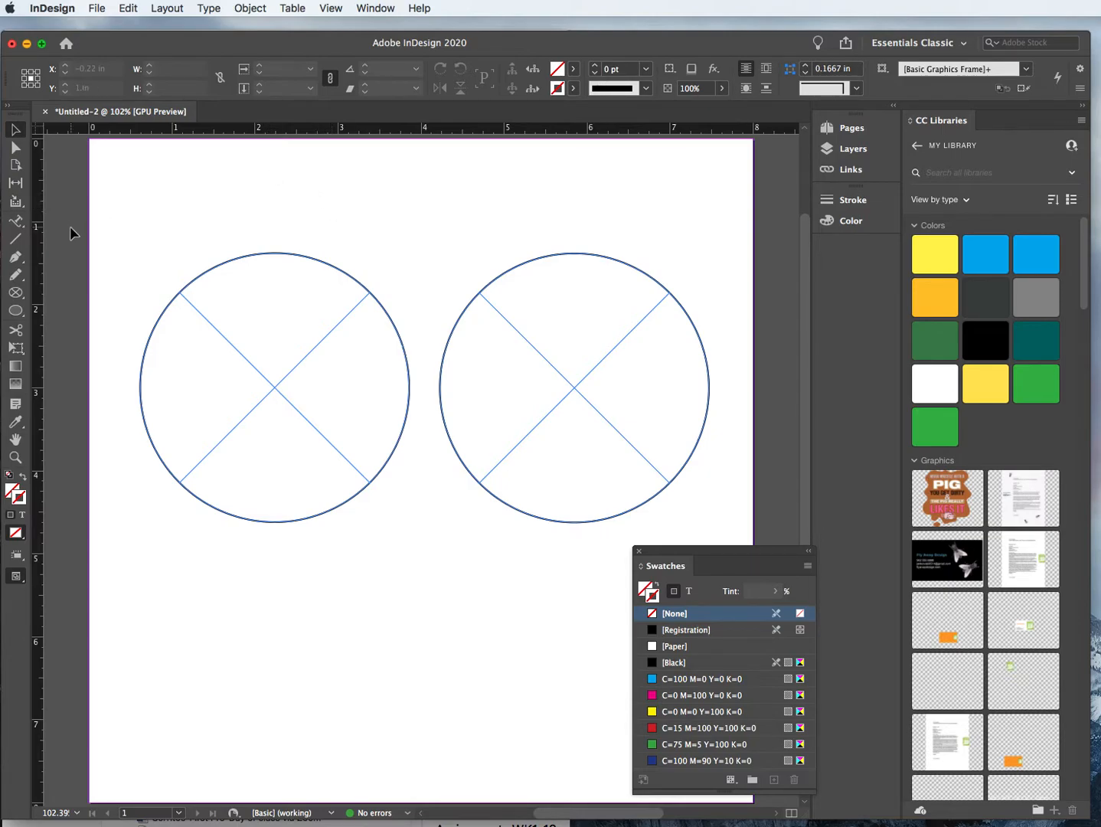
Add the text LONG BEACH along the left circle's edge with the Type on a Path Tool, starting at its topmost point, and select the text
{"action": "left_click", "coordinate": [17, 223]}
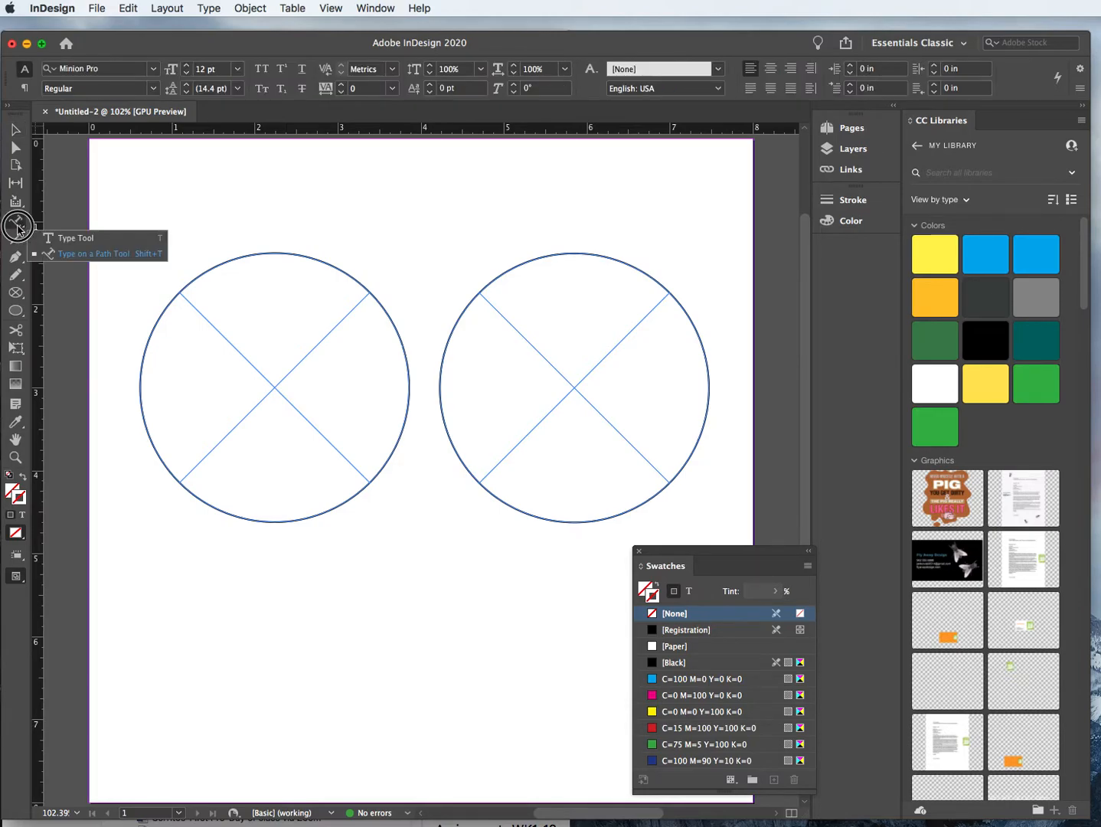
{"action": "left_click", "coordinate": [68, 239]}
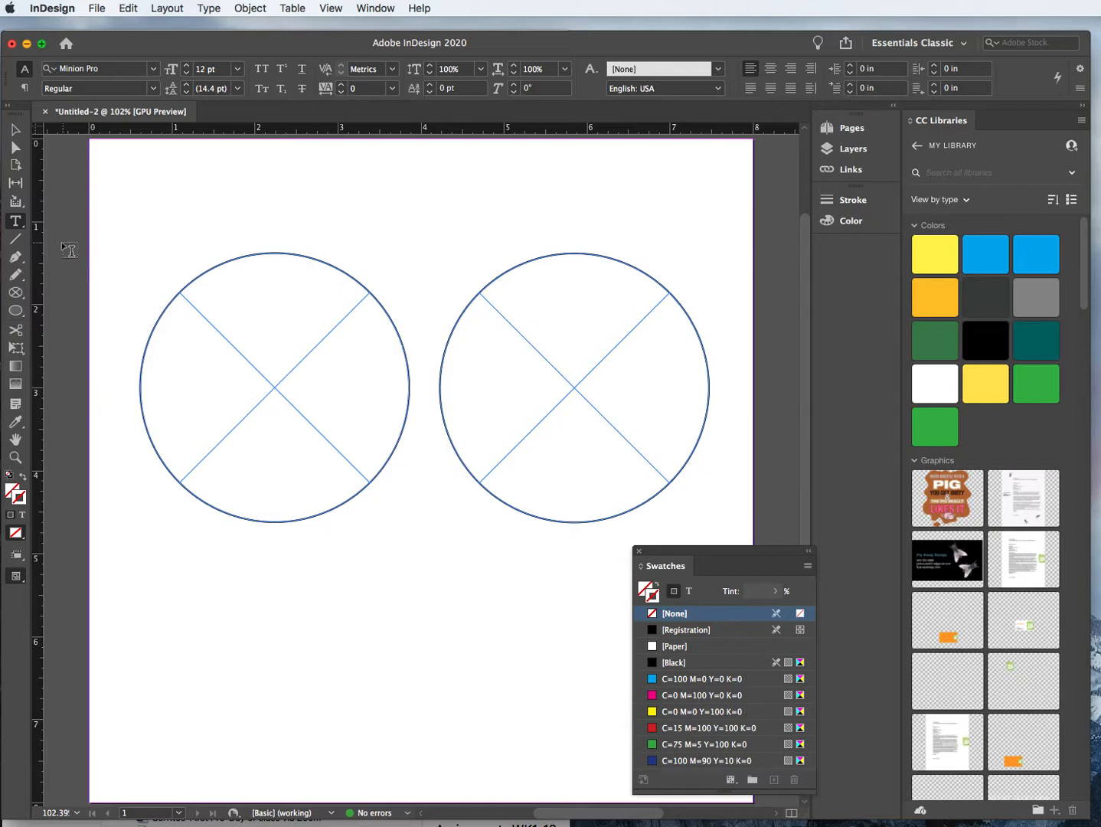
{"action": "left_click", "coordinate": [25, 229]}
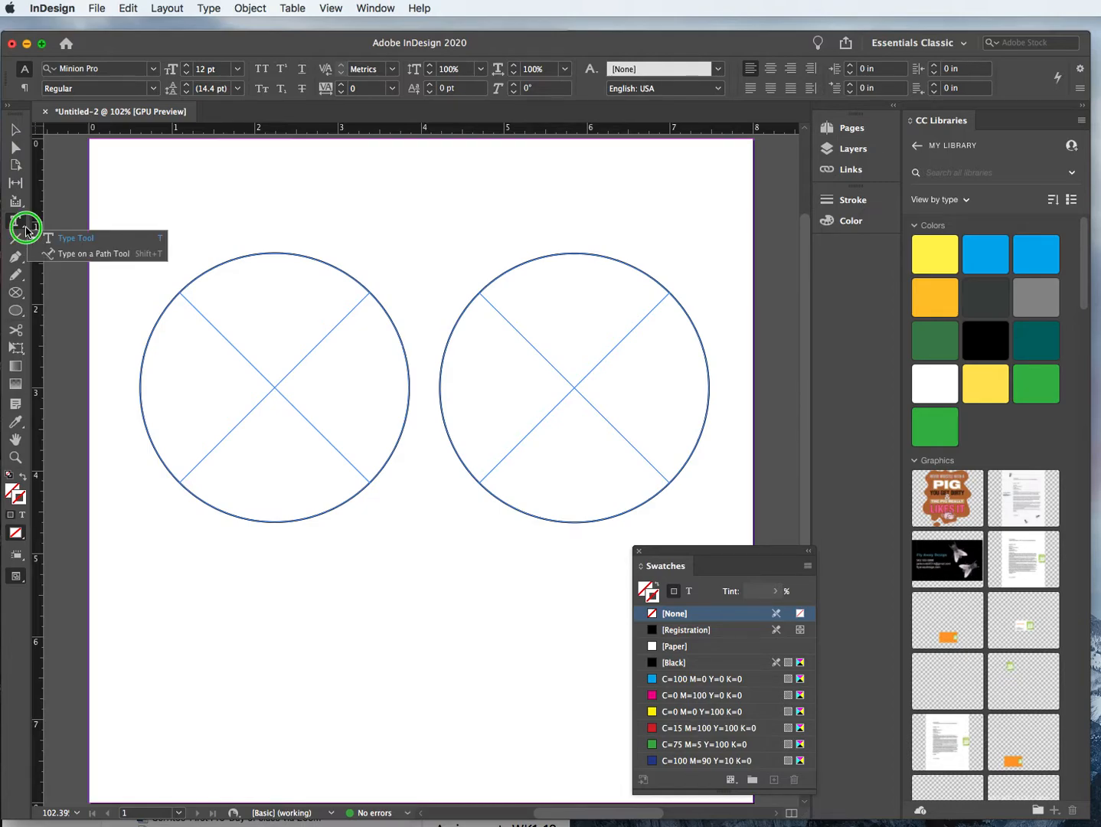
{"action": "left_click_drag", "start_coordinate": [26, 229], "coordinate": [53, 255]}
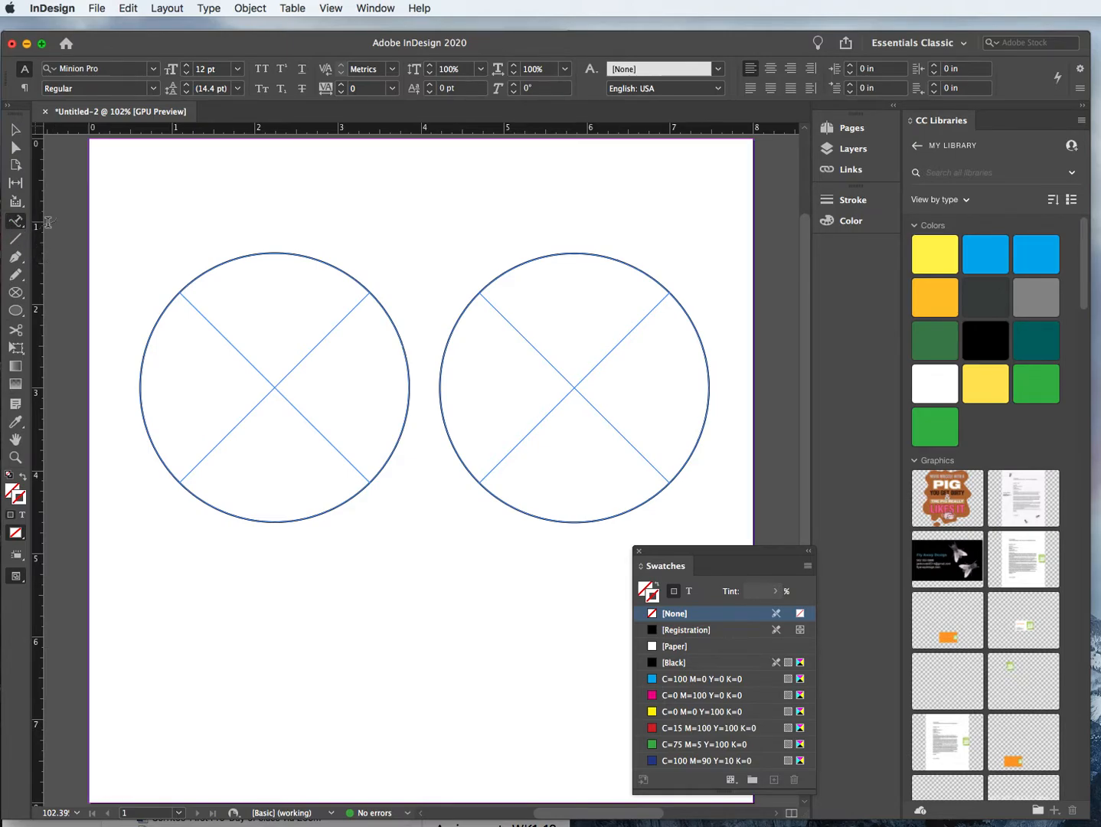
{"action": "left_click", "coordinate": [279, 253]}
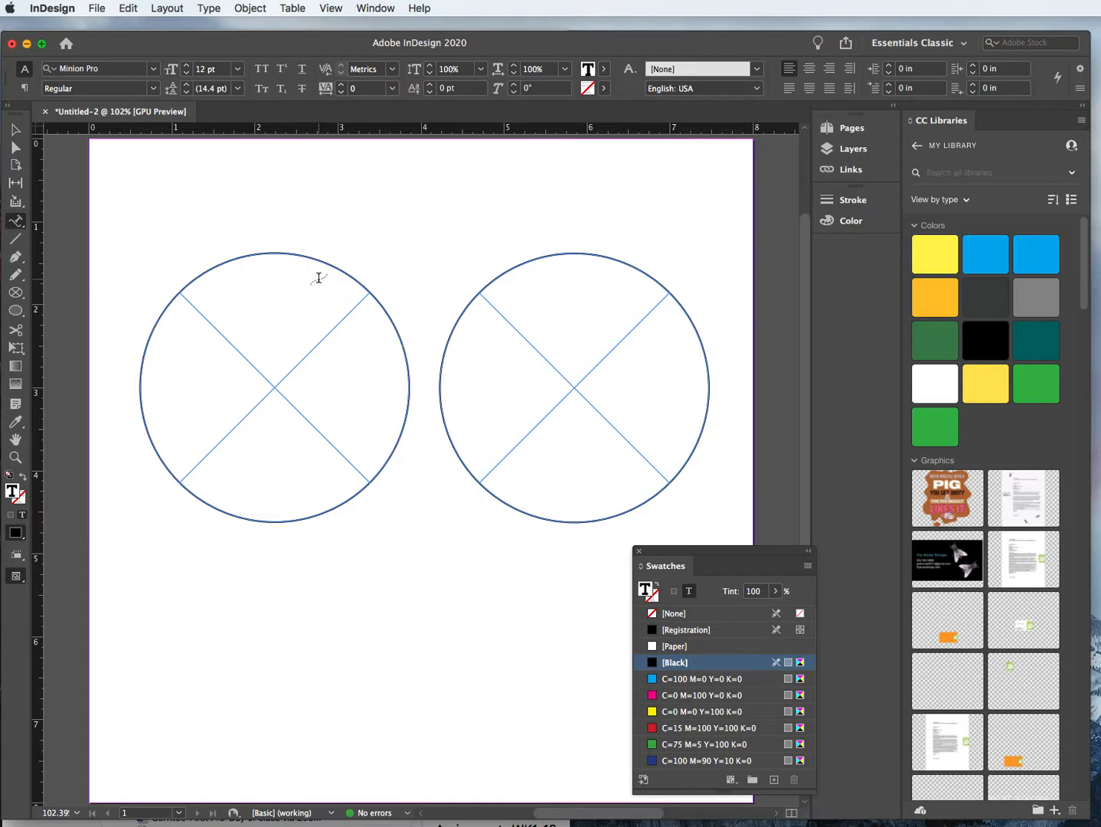
{"action": "type", "text": "LONG BEACH"}
{"action": "left_click_drag", "start_coordinate": [362, 278], "coordinate": [219, 238]}
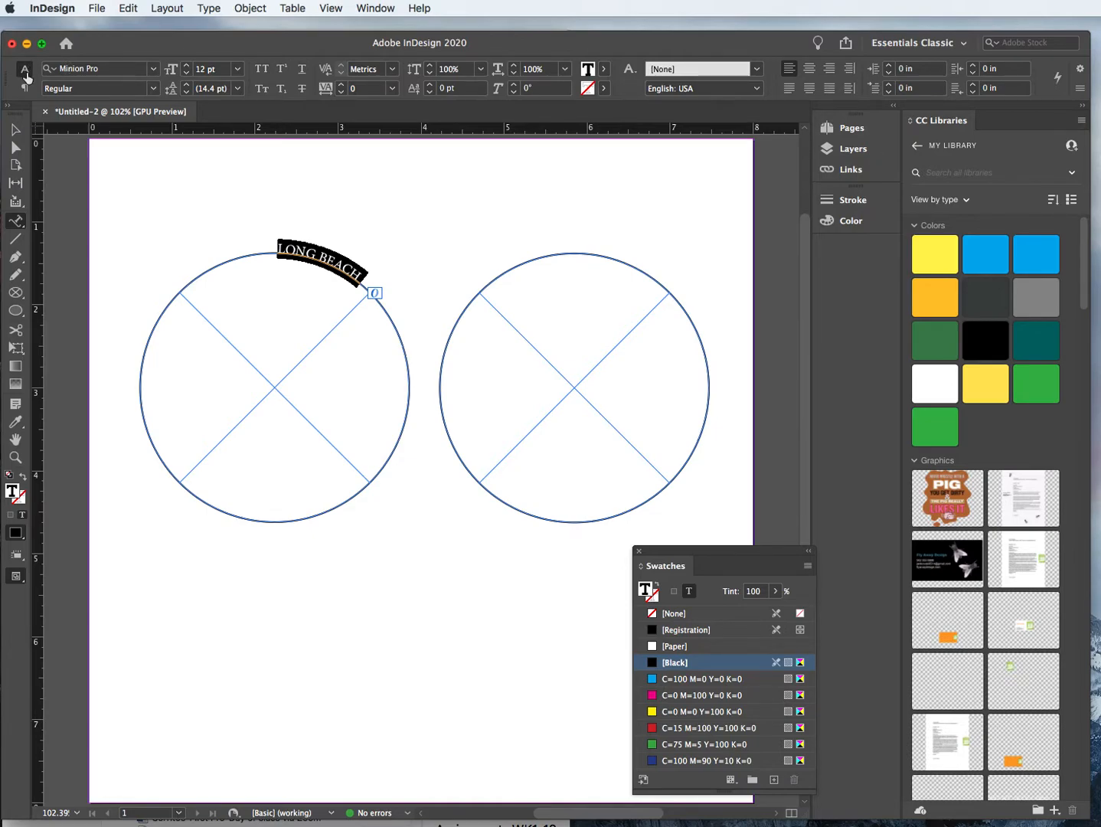
Try to find the Myriad Pro font by name for the selected LONG BEACH text
{"action": "double_click", "coordinate": [65, 69]}
{"action": "triple_click", "coordinate": [62, 72]}
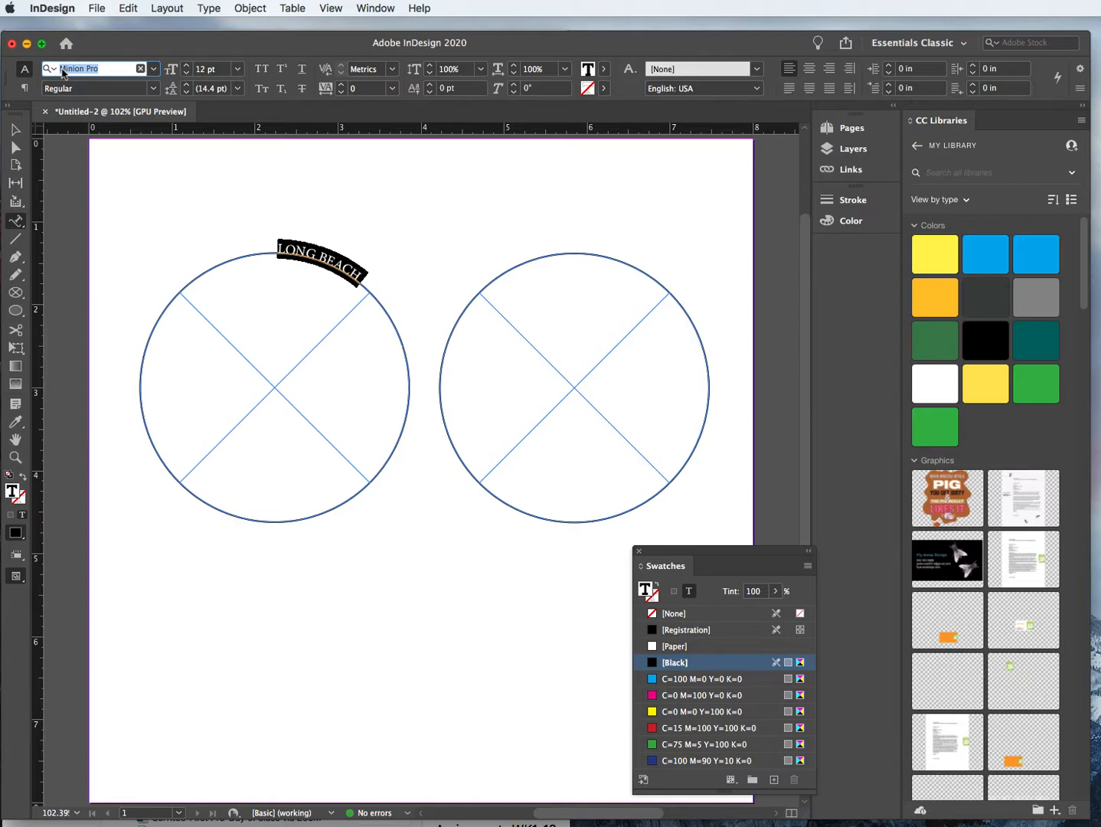
{"action": "type", "text": "My"}
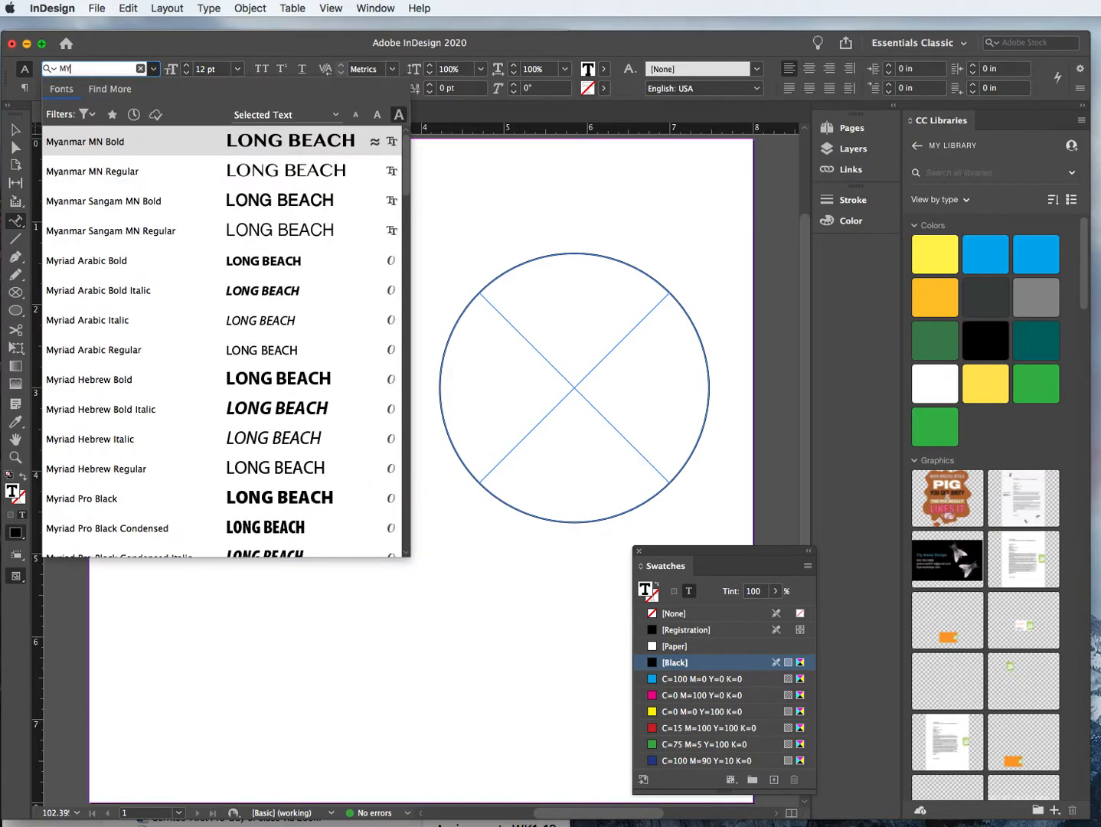
{"action": "type", "text": "n"}
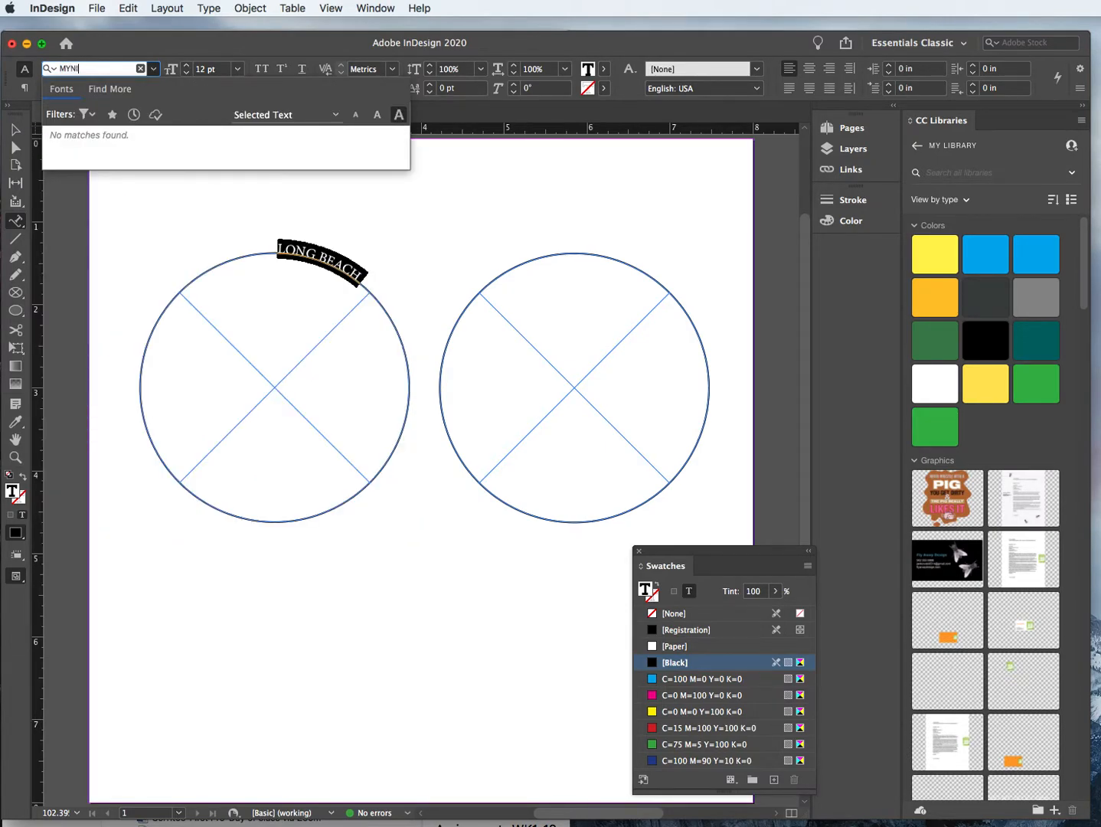
{"action": "key", "text": "BackSpace"}
{"action": "type", "text": "niad"}
{"action": "key", "text": "BackSpace"}
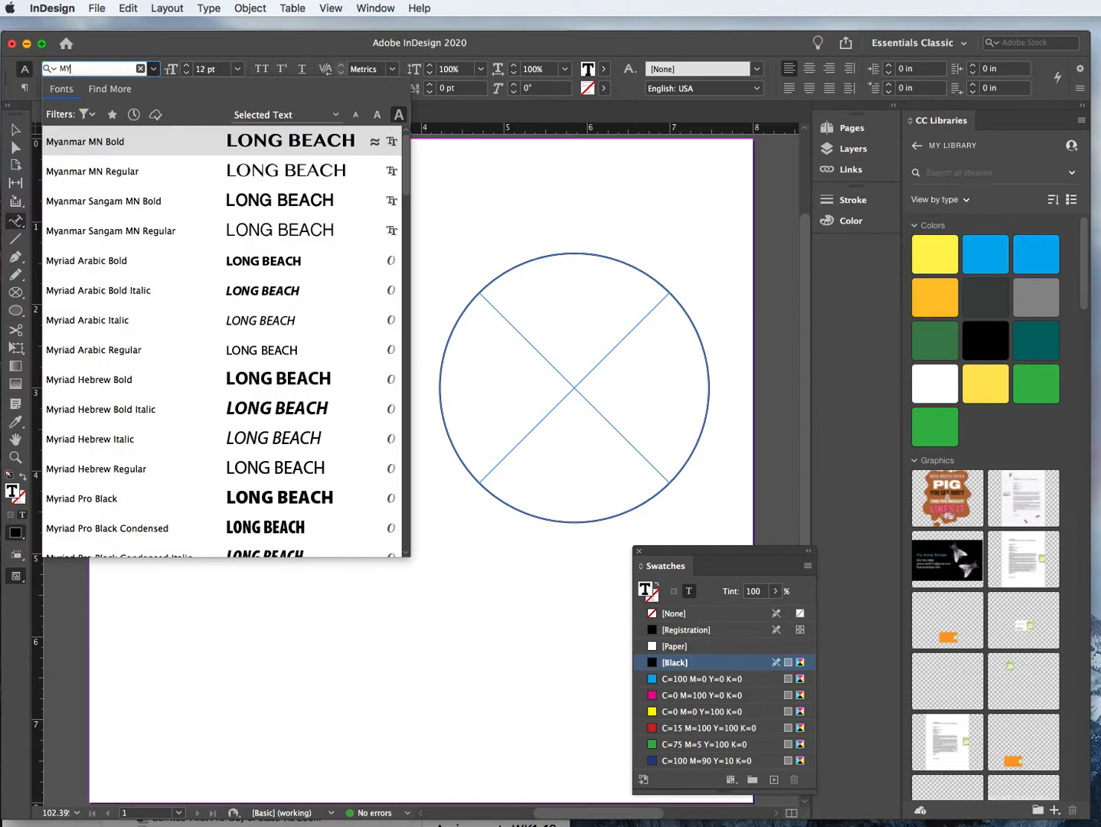
{"action": "key", "text": "BackSpace"}
{"action": "type", "text": "IA"}
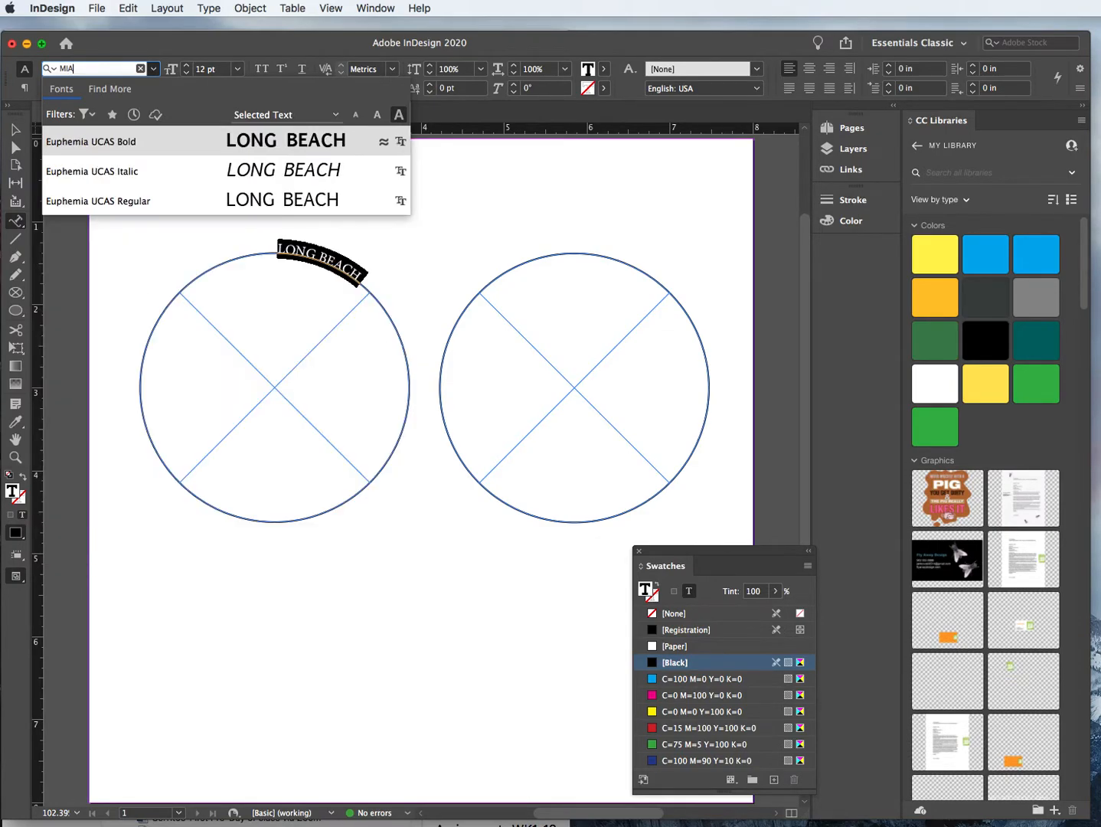
{"action": "key", "text": "BackSpace"}
{"action": "key", "text": "BackSpace"}
{"action": "key", "text": "BackSpace"}
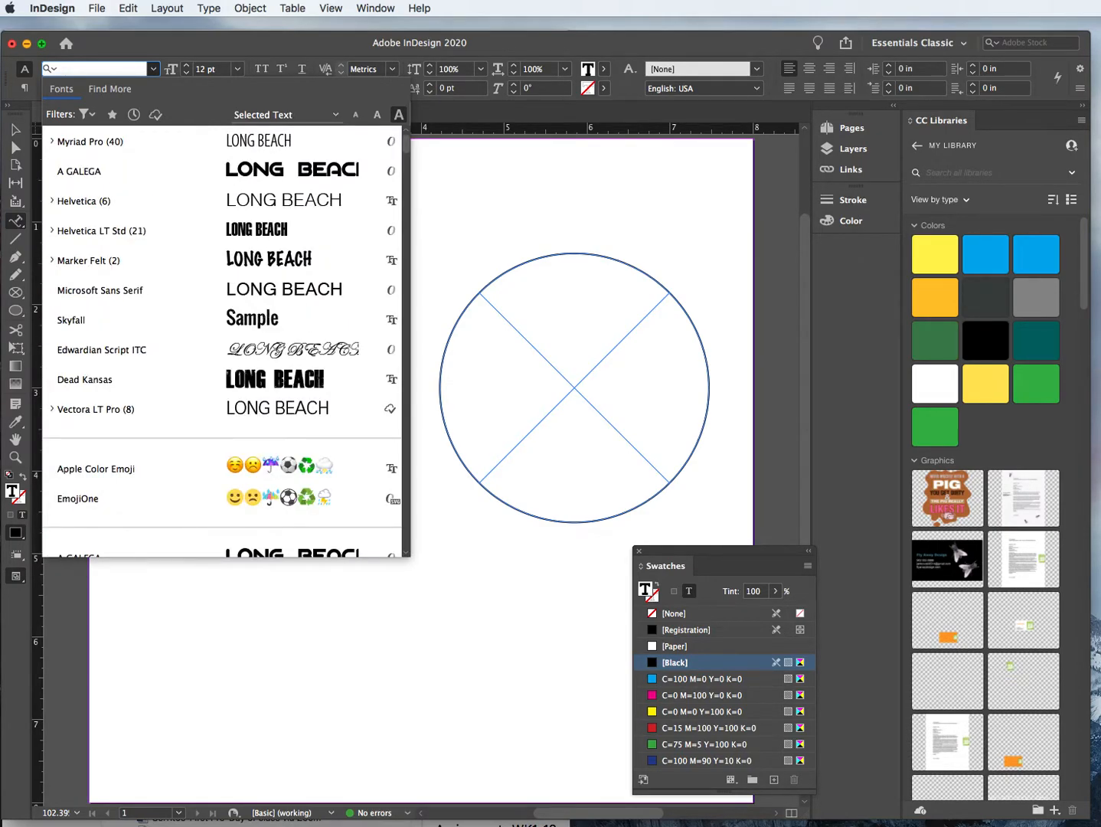
{"action": "type", "text": "MYM"}
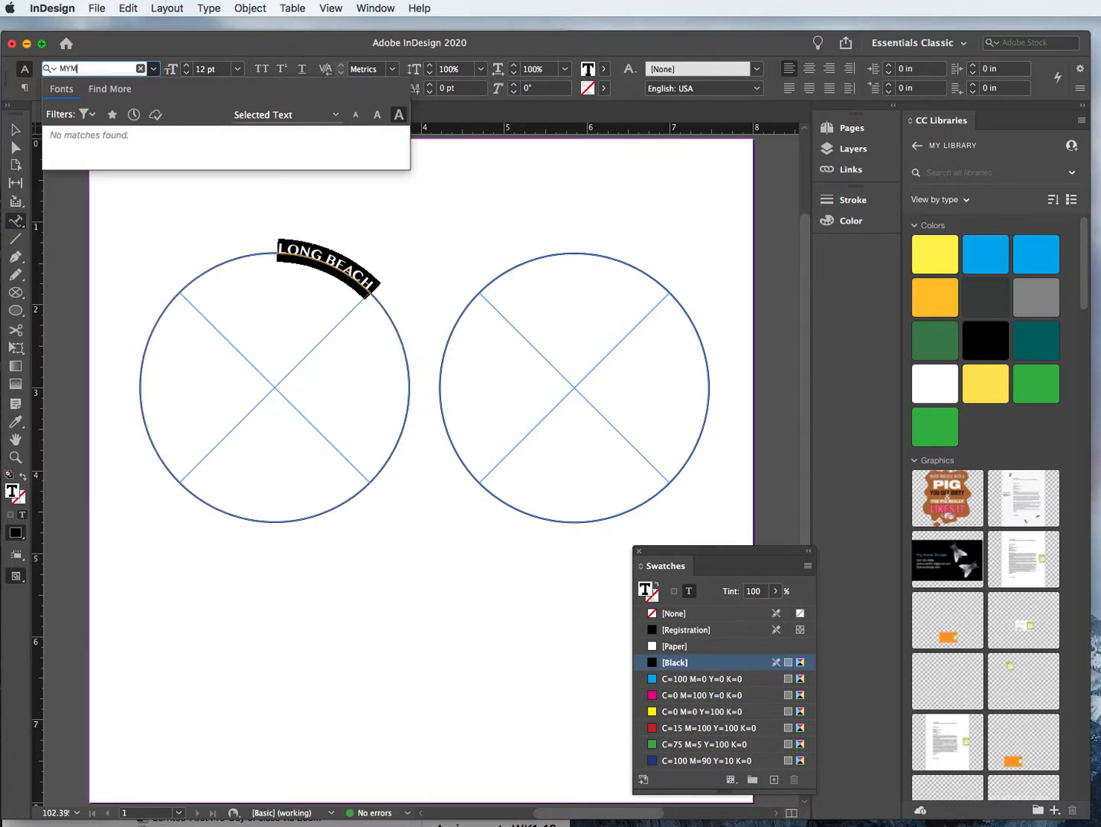
{"action": "key", "text": "BackSpace"}
{"action": "type", "text": "NIAD PRO"}
{"action": "left_click", "coordinate": [61, 68]}
{"action": "left_click_drag", "start_coordinate": [62, 68], "coordinate": [138, 75]}
{"action": "left_click", "coordinate": [118, 66]}
{"action": "left_click_drag", "start_coordinate": [90, 68], "coordinate": [35, 68]}
{"action": "type", "text": "M"}
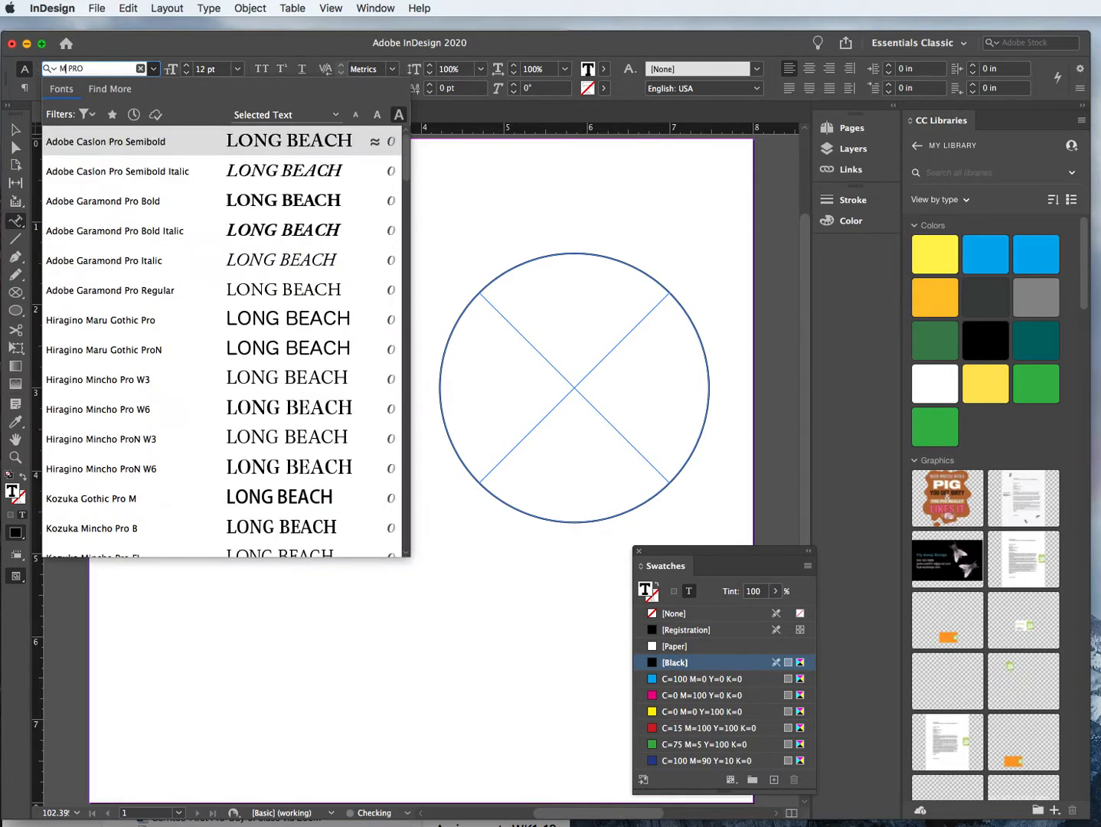
{"action": "type", "text": "YNYAB"}
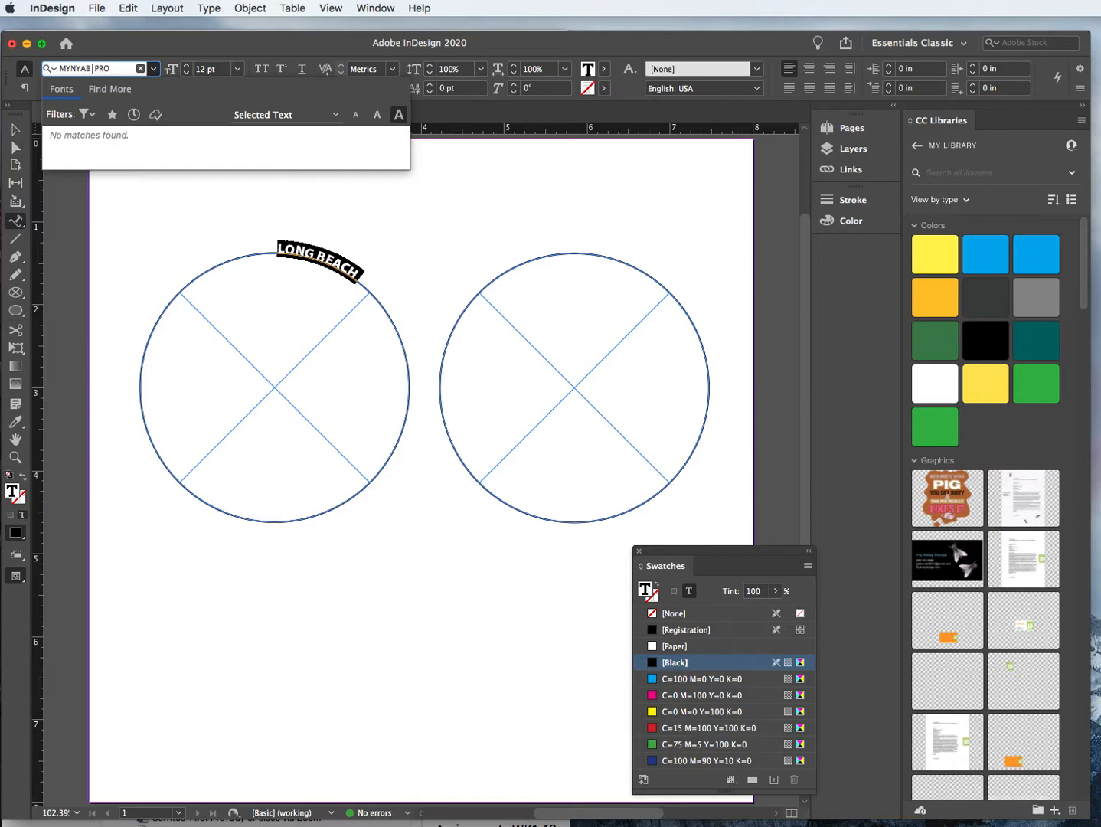
{"action": "left_click_drag", "start_coordinate": [79, 67], "coordinate": [91, 66]}
{"action": "type", "text": "IAN"}
{"action": "key", "text": "Return"}
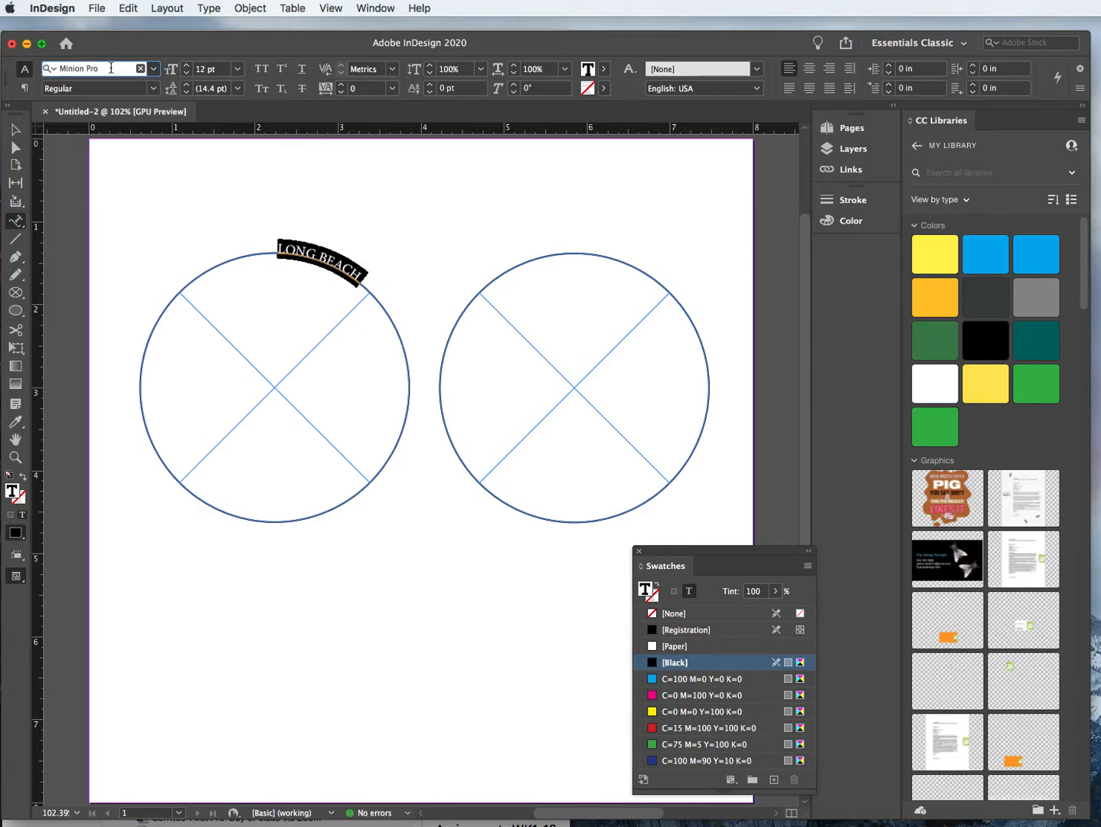
Set the font of the selected LONG BEACH text to Myriad Pro from the list of available fonts
{"action": "left_click", "coordinate": [115, 66]}
{"action": "left_click", "coordinate": [153, 70]}
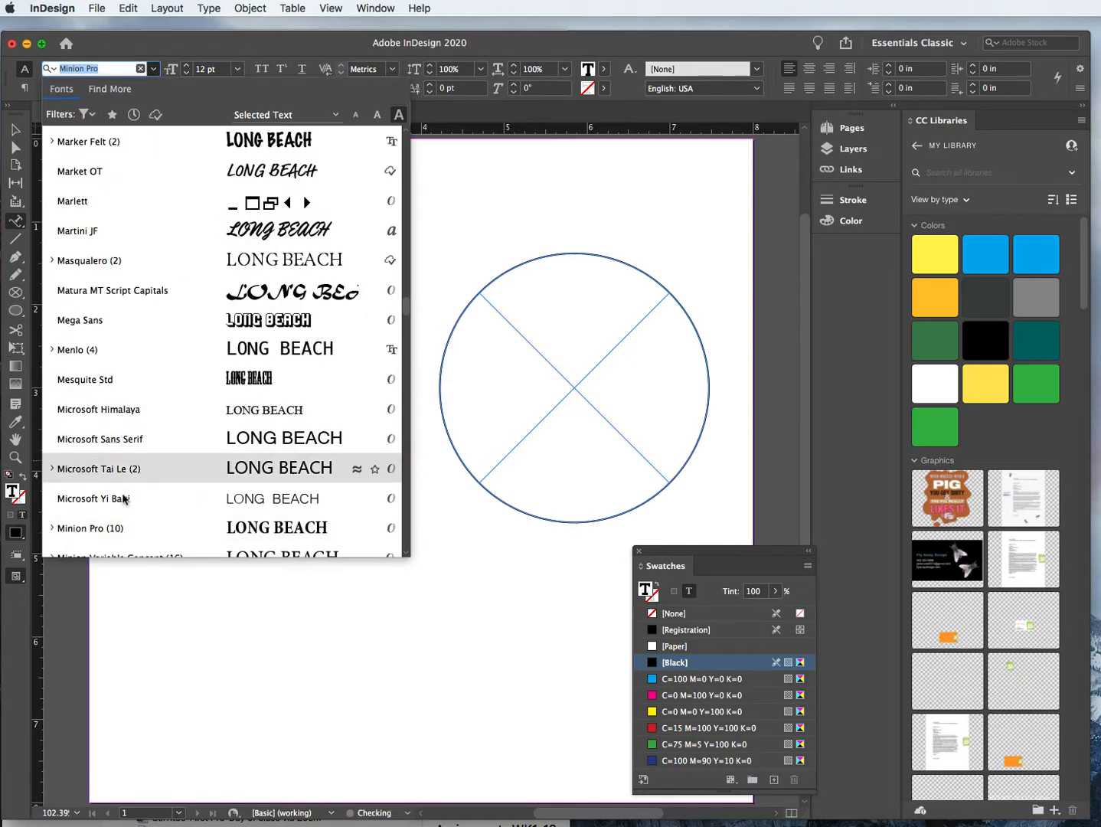
{"action": "scroll", "coordinate": [123, 496], "scroll_direction": "down", "scroll_amount": 5}
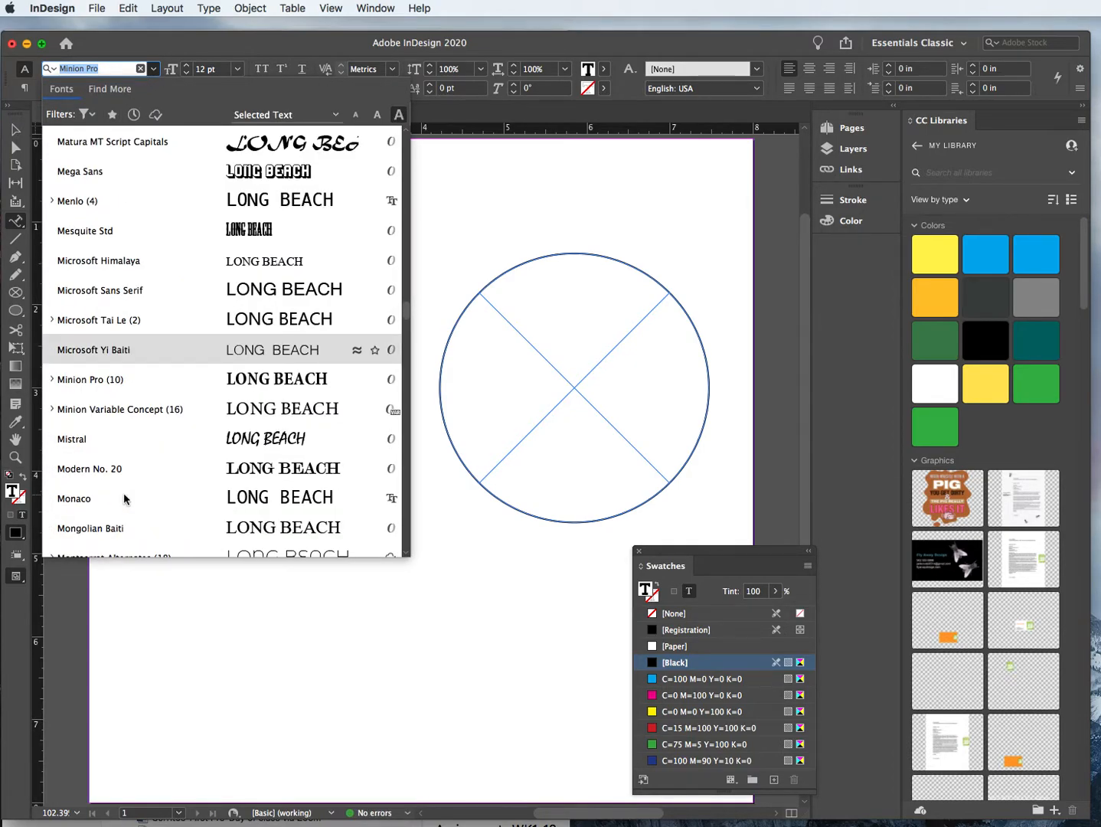
{"action": "scroll", "coordinate": [124, 498], "scroll_direction": "down", "scroll_amount": 5}
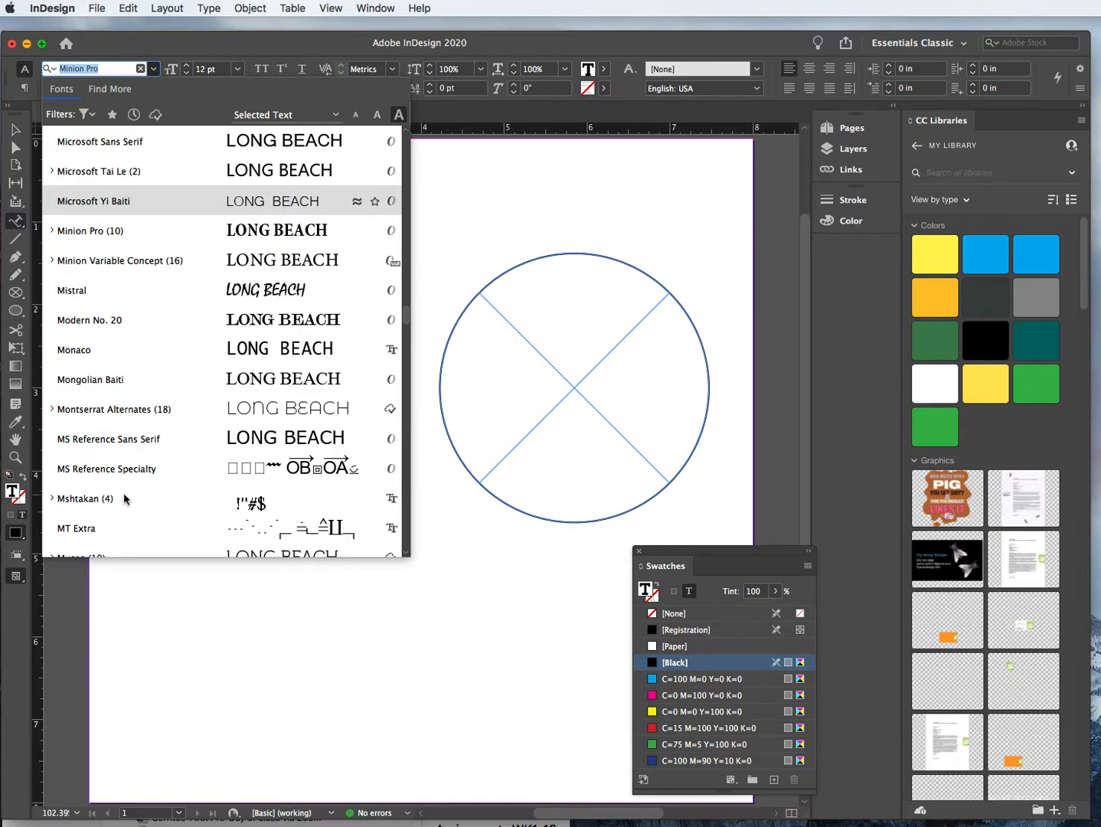
{"action": "scroll", "coordinate": [124, 498], "scroll_direction": "down", "scroll_amount": 5}
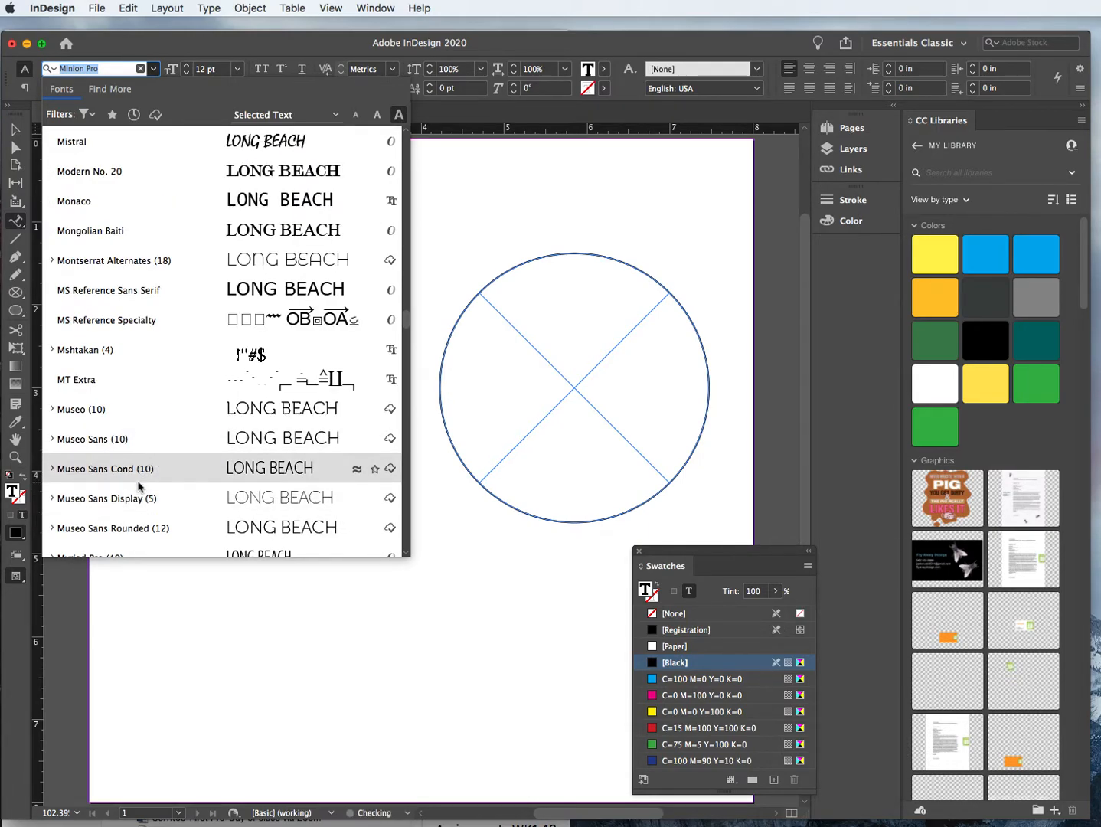
{"action": "scroll", "coordinate": [138, 486], "scroll_direction": "down", "scroll_amount": 7}
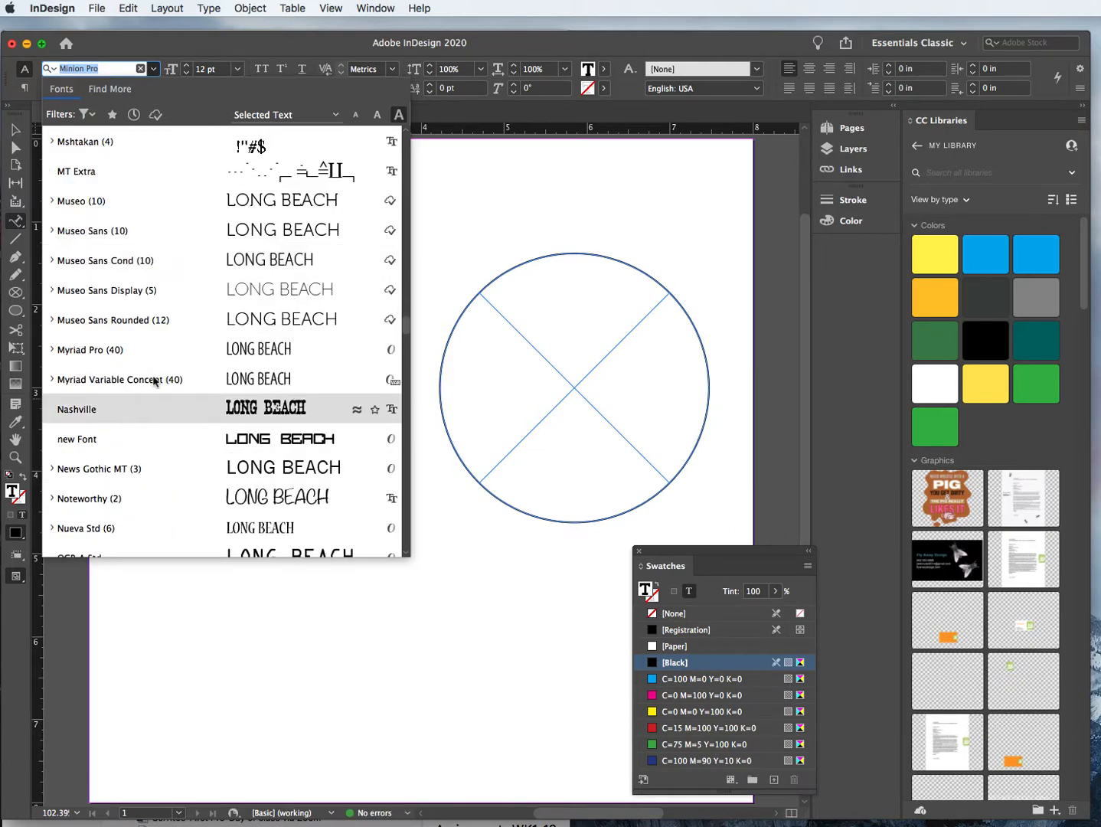
{"action": "left_click", "coordinate": [82, 351]}
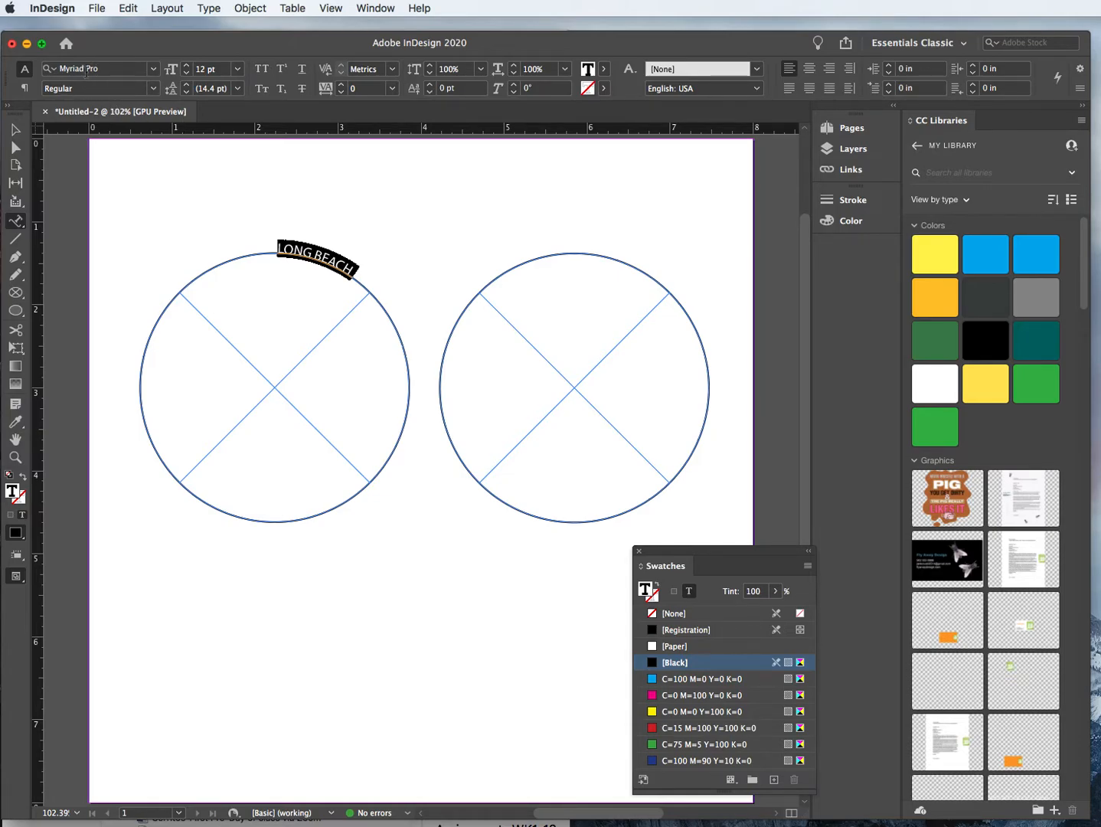
Apply the Black font style to the LONG BEACH text
{"action": "left_click", "coordinate": [111, 90]}
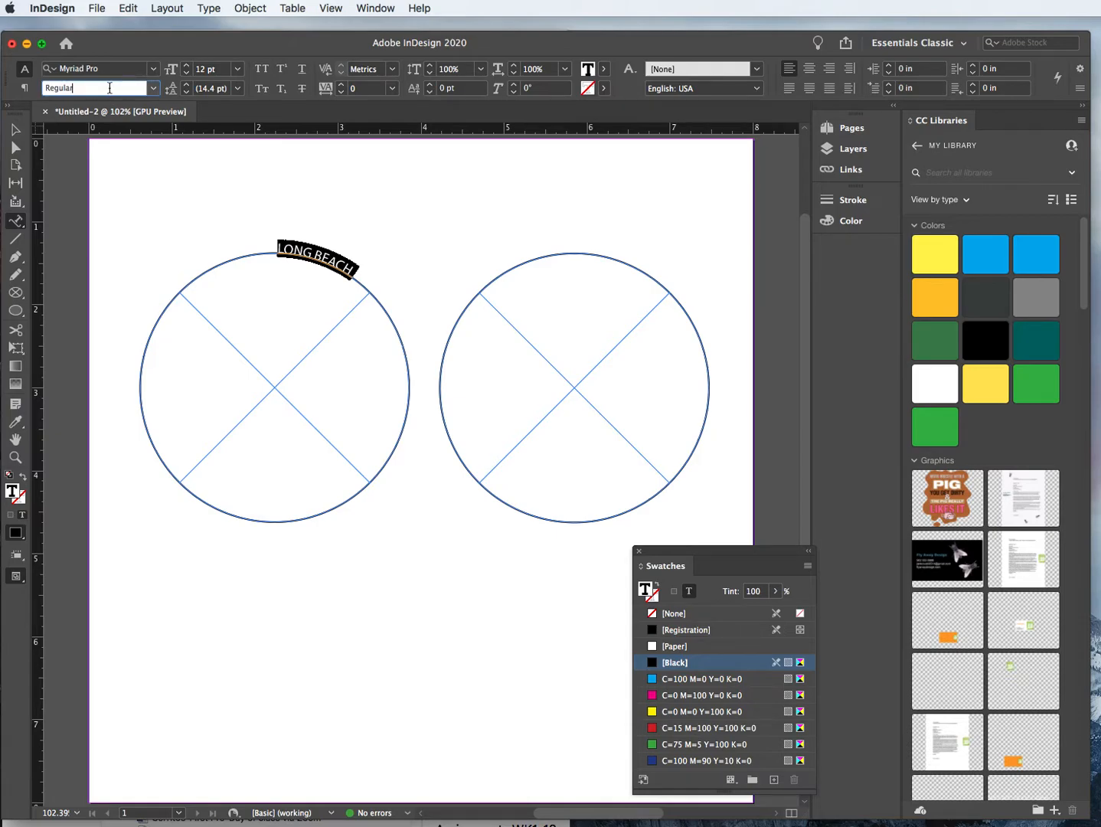
{"action": "left_click", "coordinate": [152, 89]}
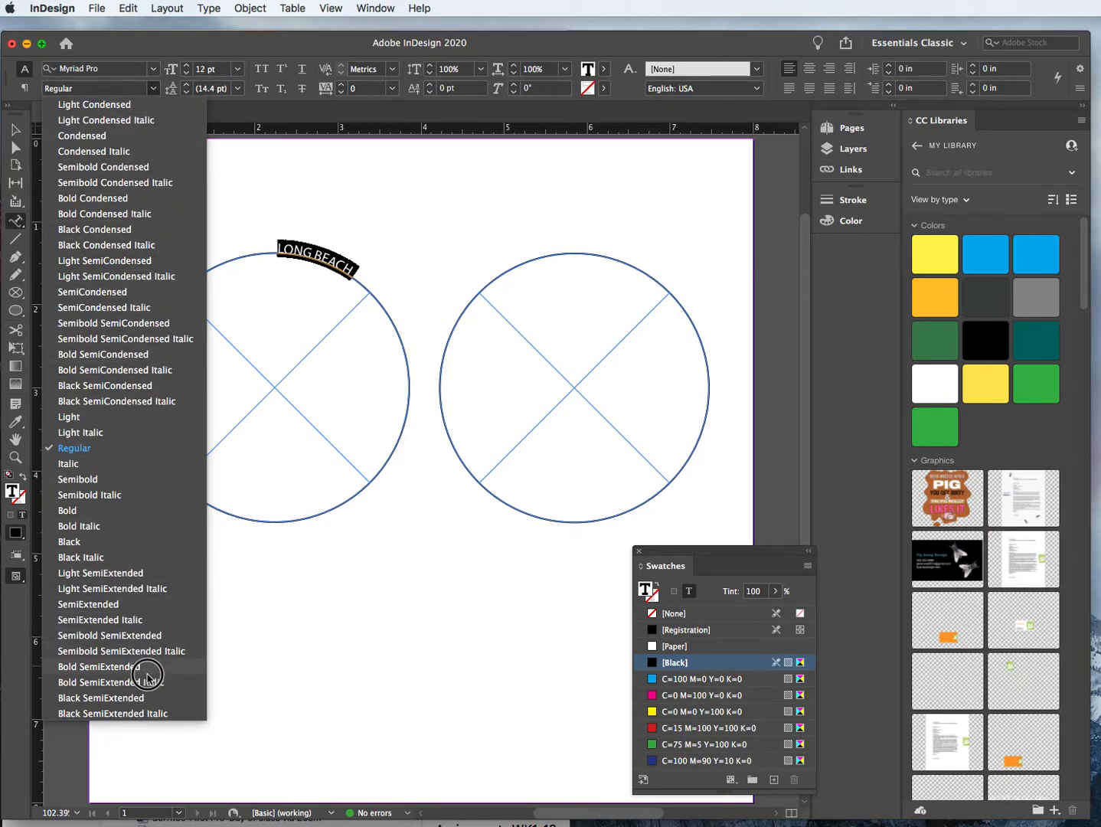
{"action": "left_click", "coordinate": [99, 544]}
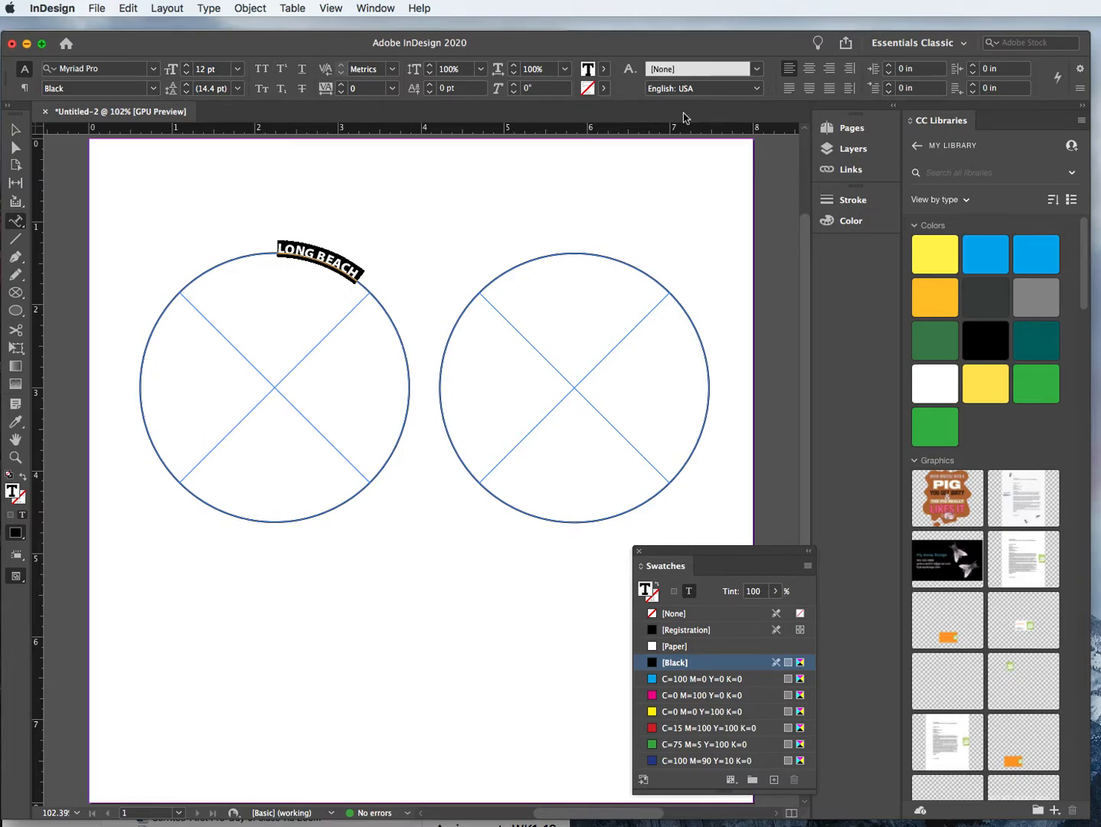
Try centring the LONG BEACH text on its path, and undo the alignment change
{"action": "left_click", "coordinate": [810, 69]}
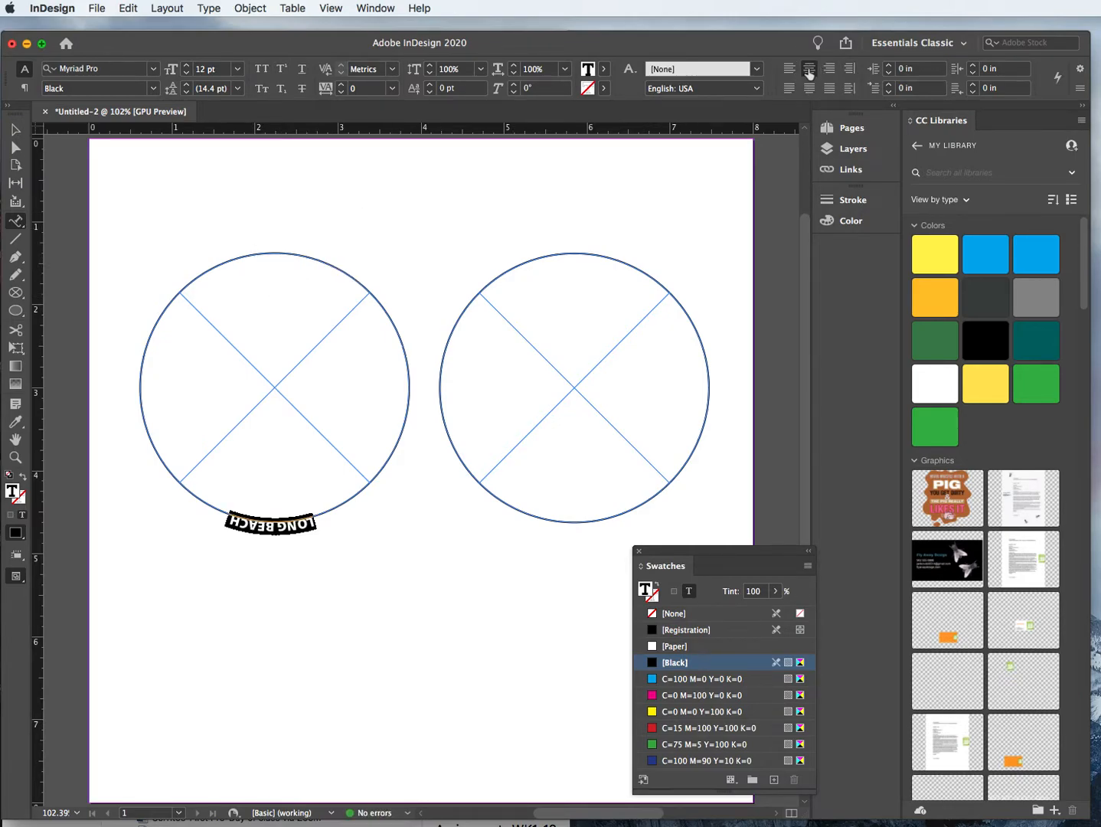
{"action": "key", "text": "super+z"}
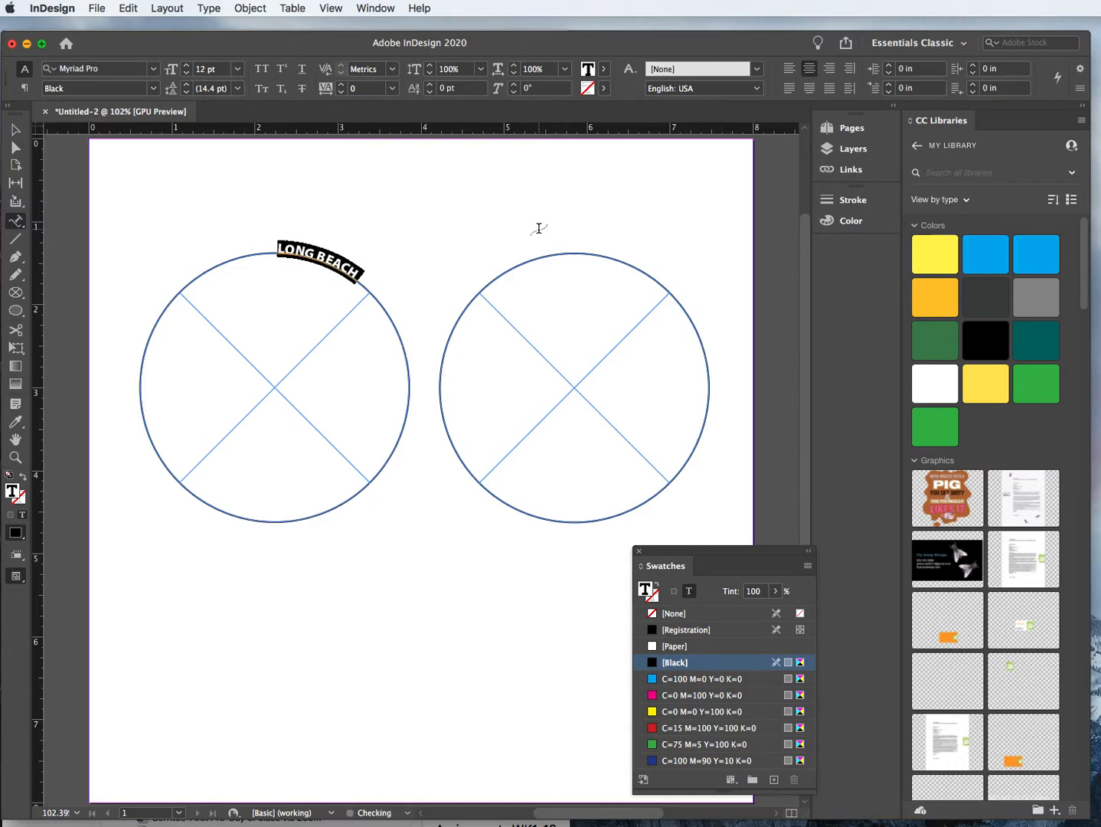
Move the path text's start bracket to the left circle's leftmost point and its end bracket to the rightmost point
{"action": "left_click", "coordinate": [15, 131]}
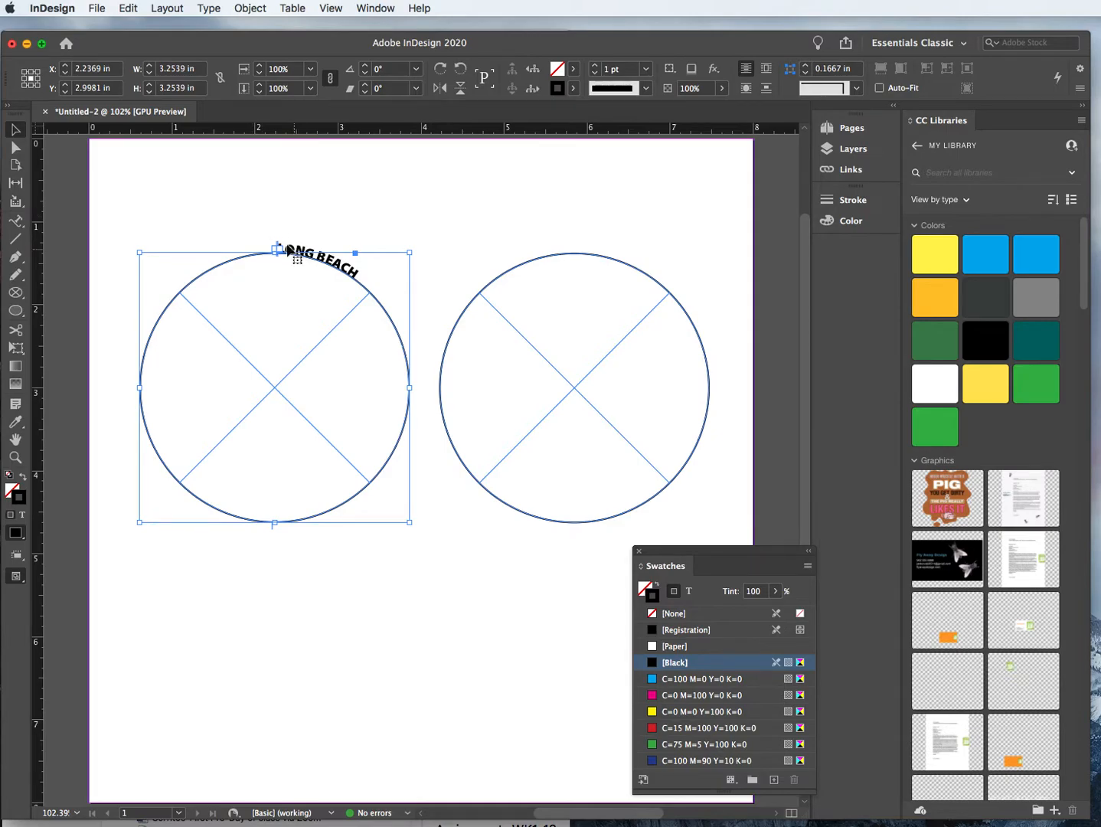
{"action": "left_click_drag", "start_coordinate": [278, 250], "coordinate": [123, 395]}
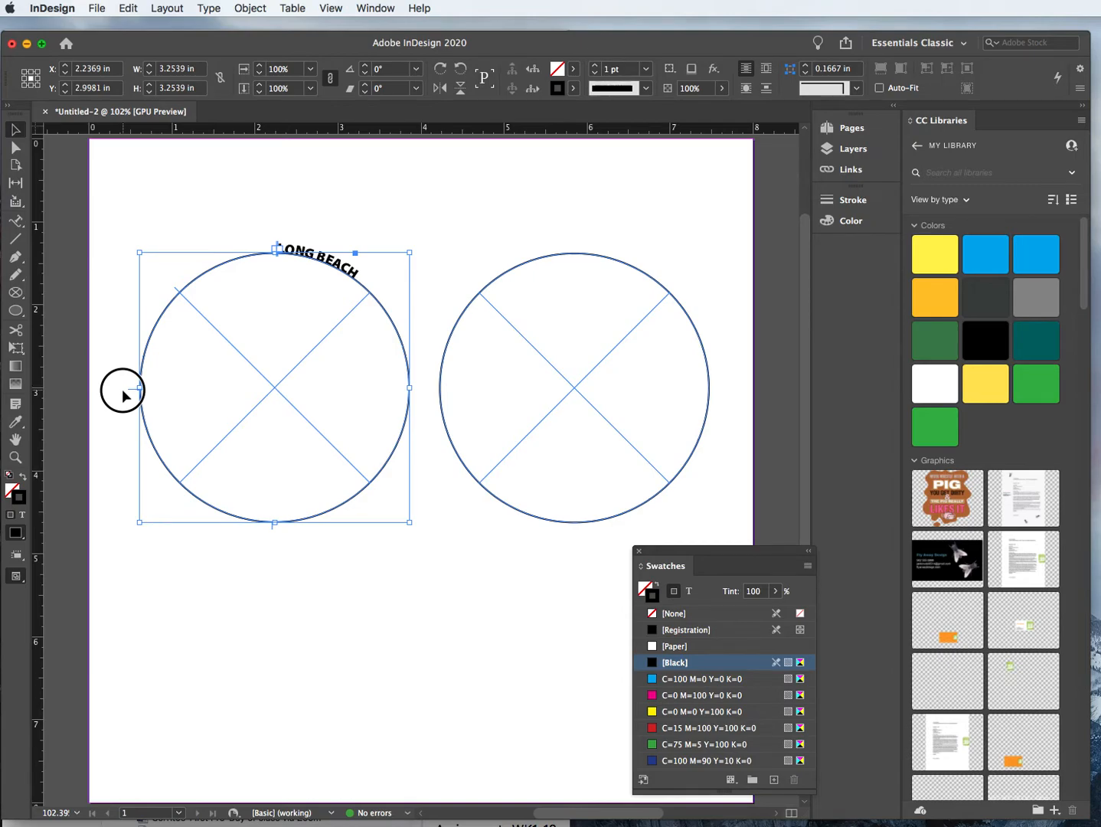
{"action": "left_click_drag", "start_coordinate": [123, 391], "coordinate": [122, 389]}
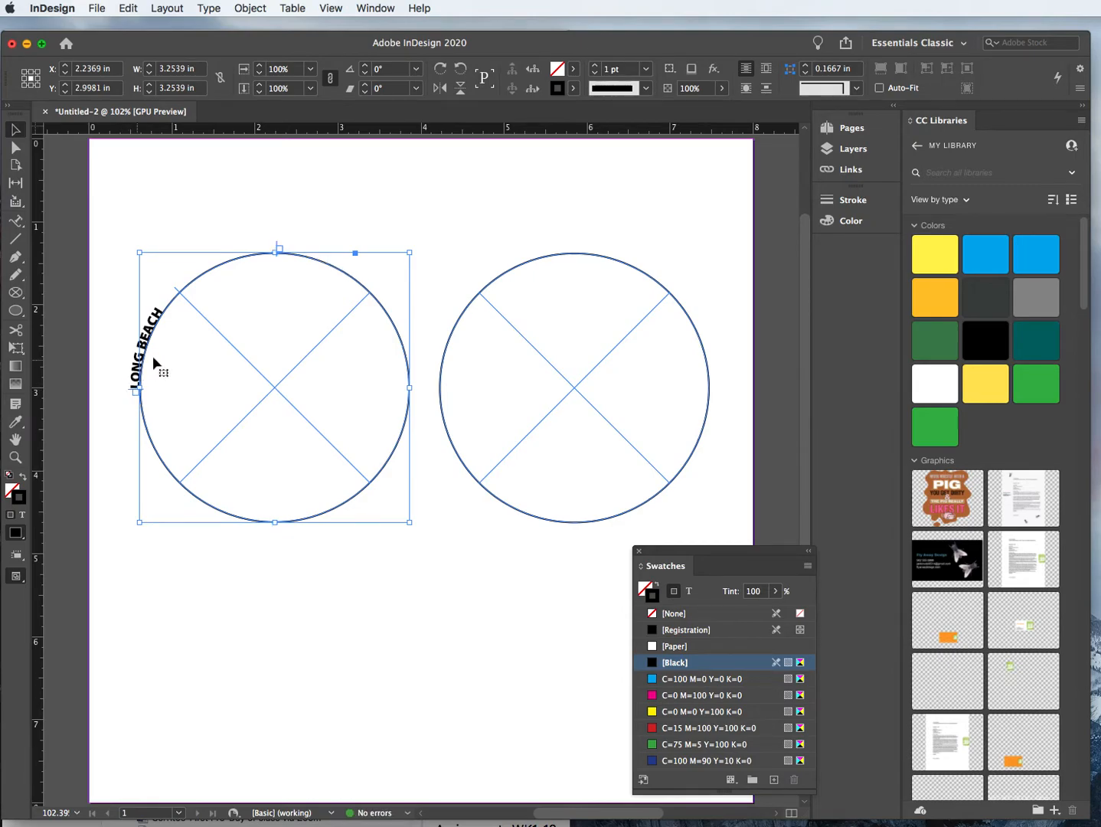
{"action": "left_click_drag", "start_coordinate": [278, 250], "coordinate": [382, 388]}
Centre the LONG BEACH text over the top of the left circle and set its size to 30 pt
{"action": "left_click", "coordinate": [16, 221]}
{"action": "left_click_drag", "start_coordinate": [158, 311], "coordinate": [130, 388]}
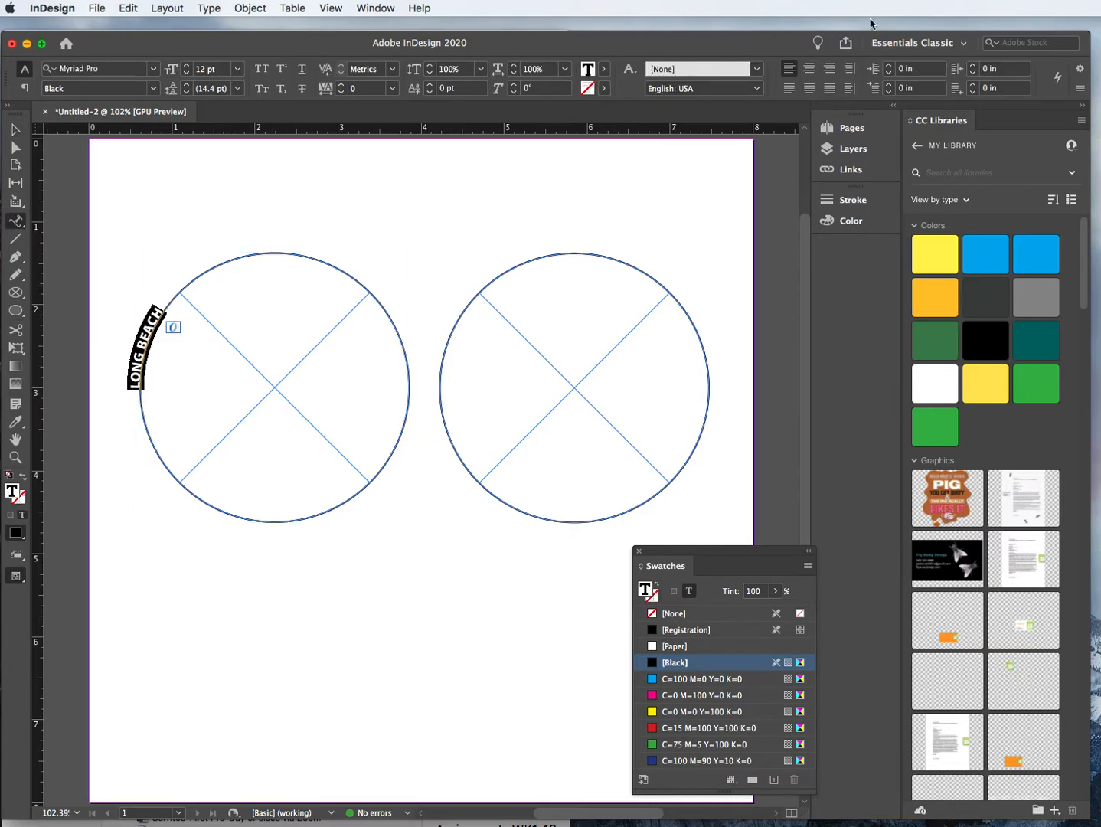
{"action": "left_click", "coordinate": [810, 68]}
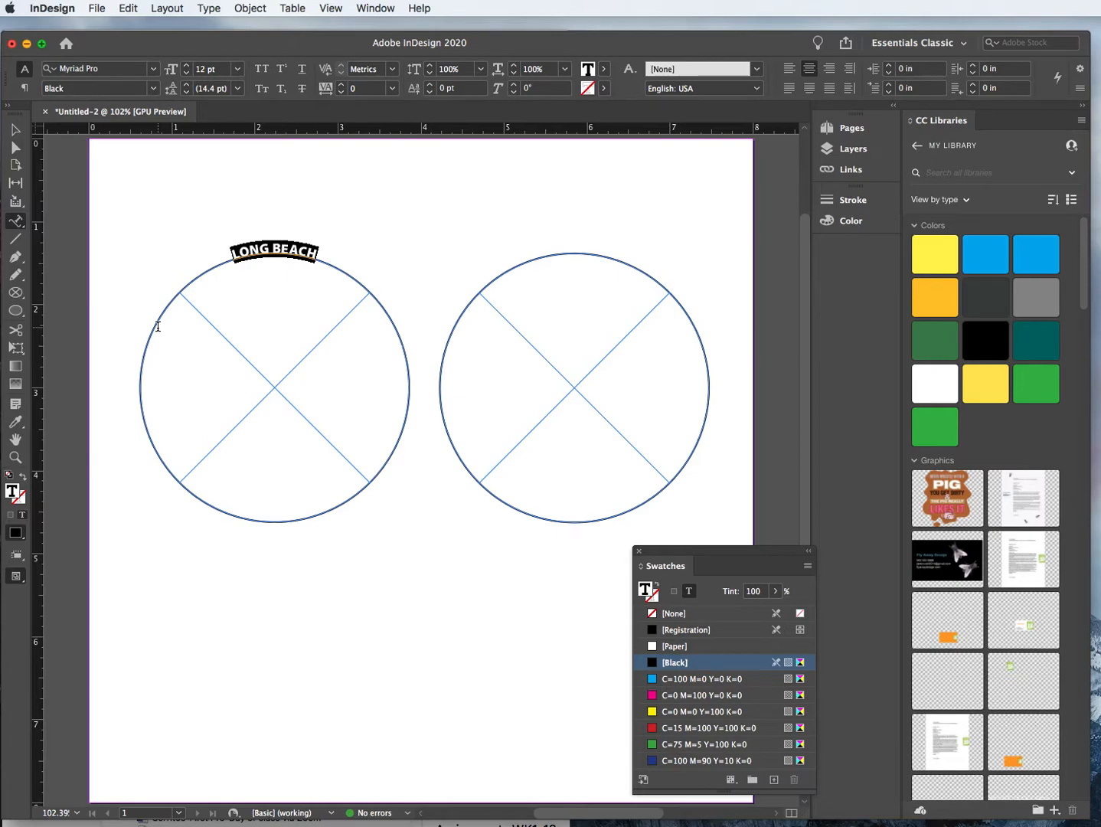
{"action": "left_click", "coordinate": [238, 69]}
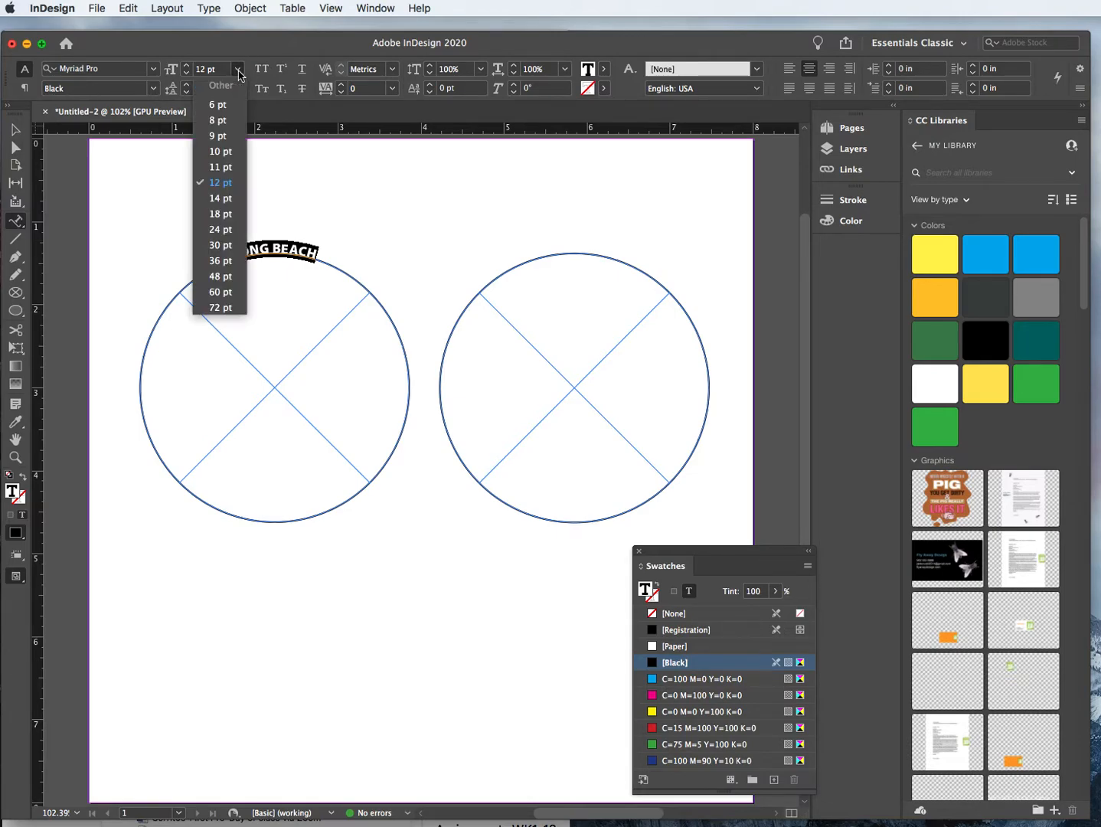
{"action": "left_click", "coordinate": [220, 245]}
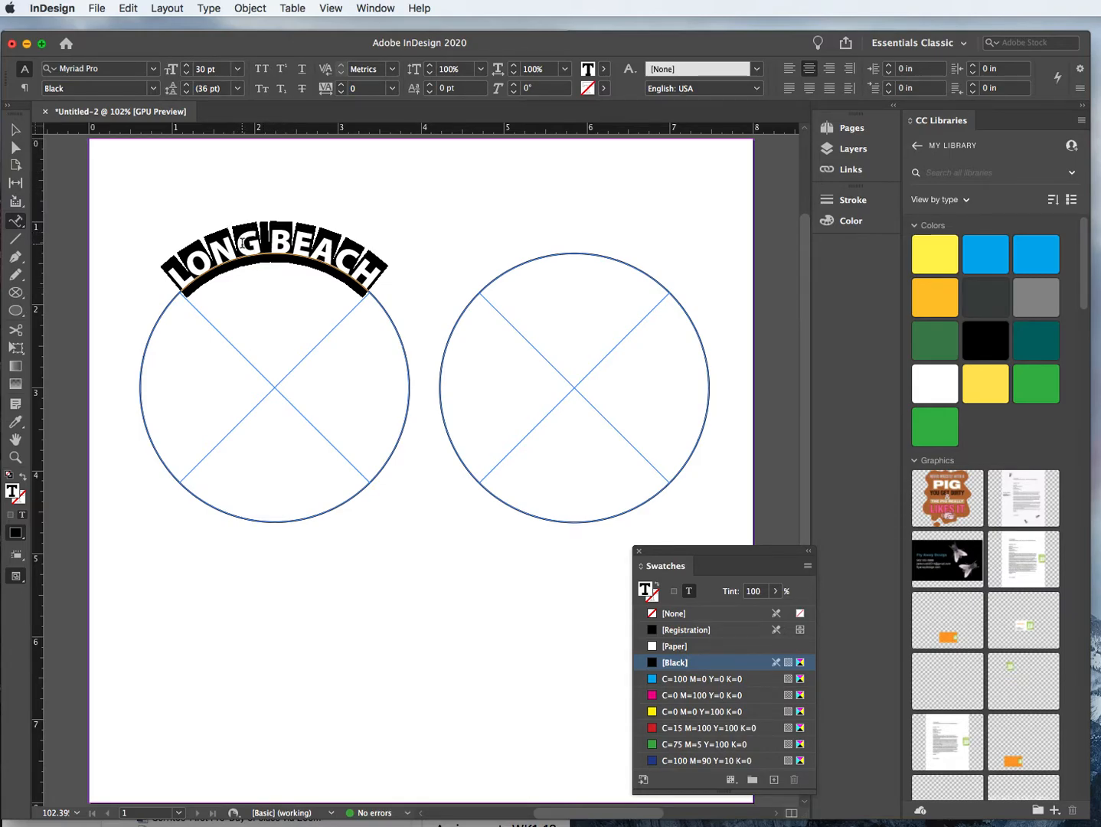
Align the LONG BEACH text to its path by Ascender so it sits inside the left circle
{"action": "left_click", "coordinate": [213, 10]}
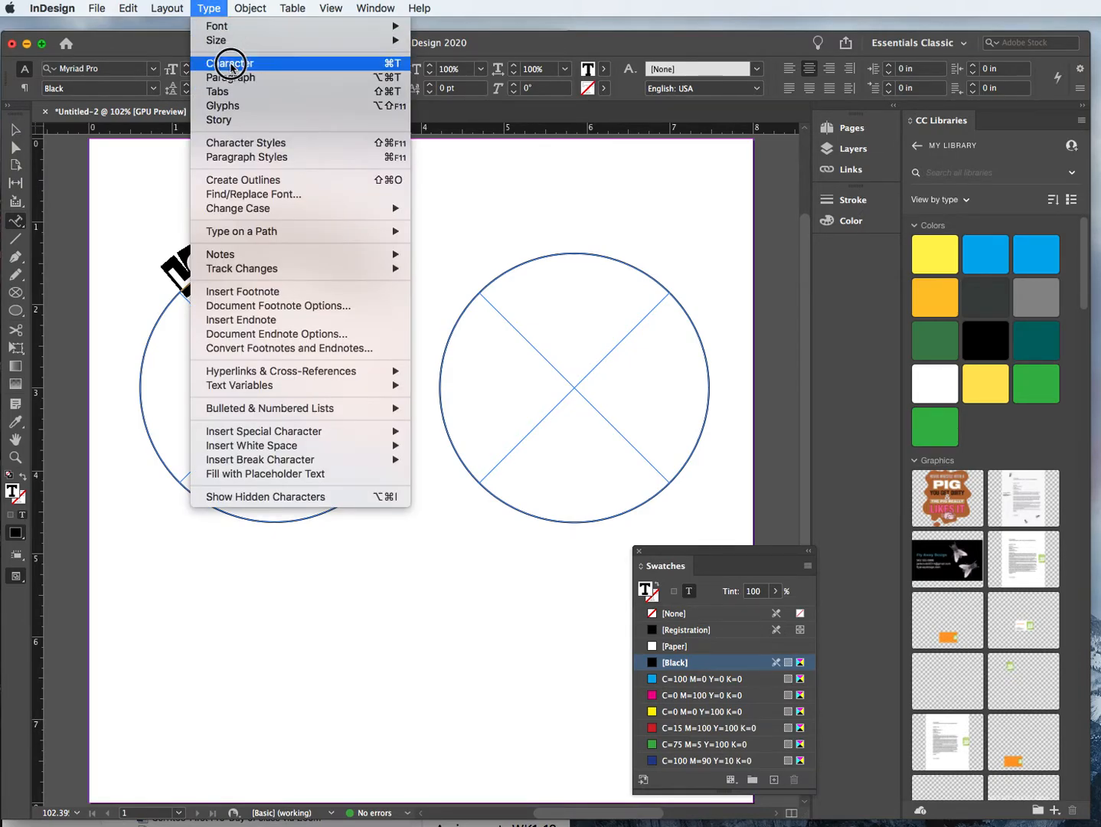
{"action": "mouse_move", "coordinate": [266, 230]}
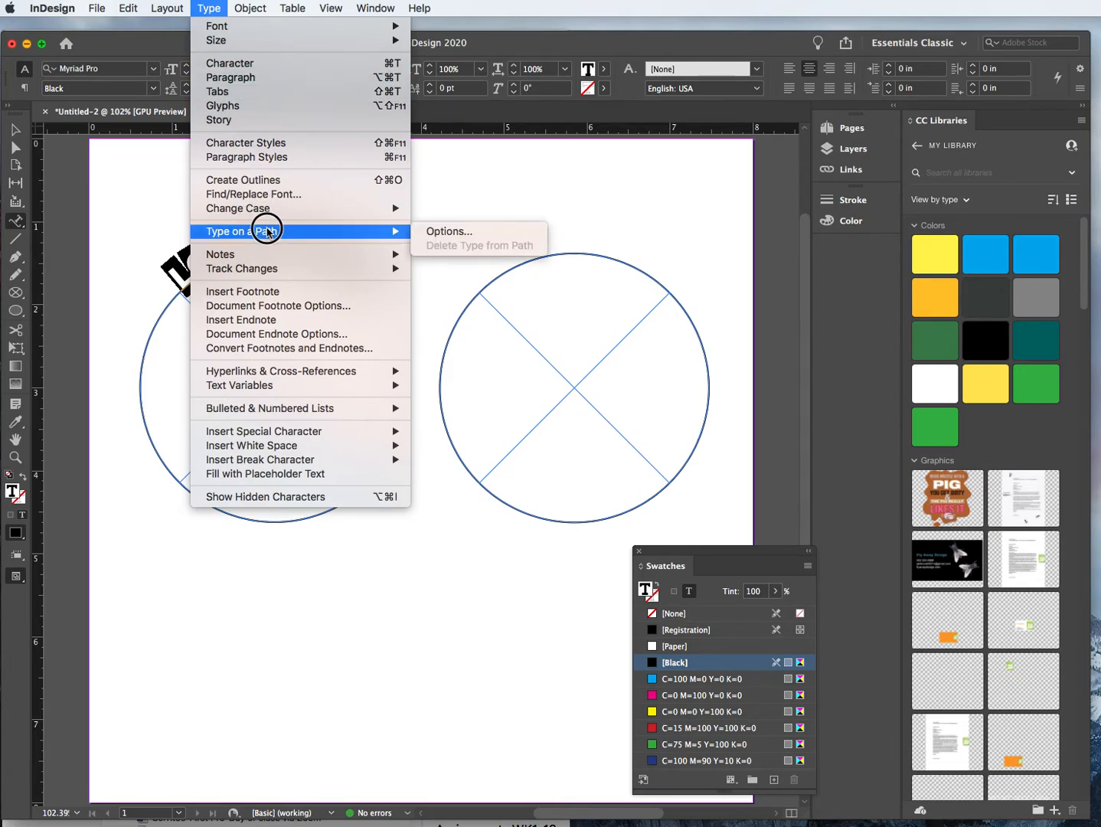
{"action": "left_click", "coordinate": [484, 231]}
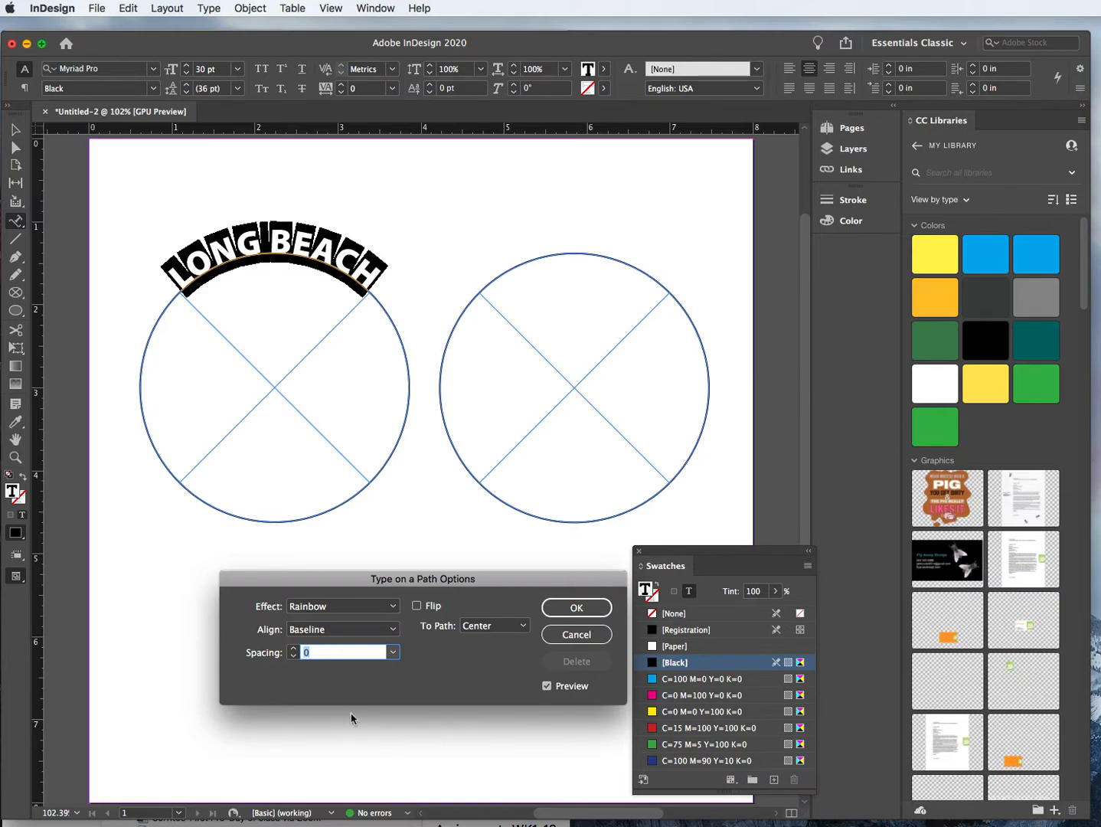
{"action": "left_click", "coordinate": [325, 630]}
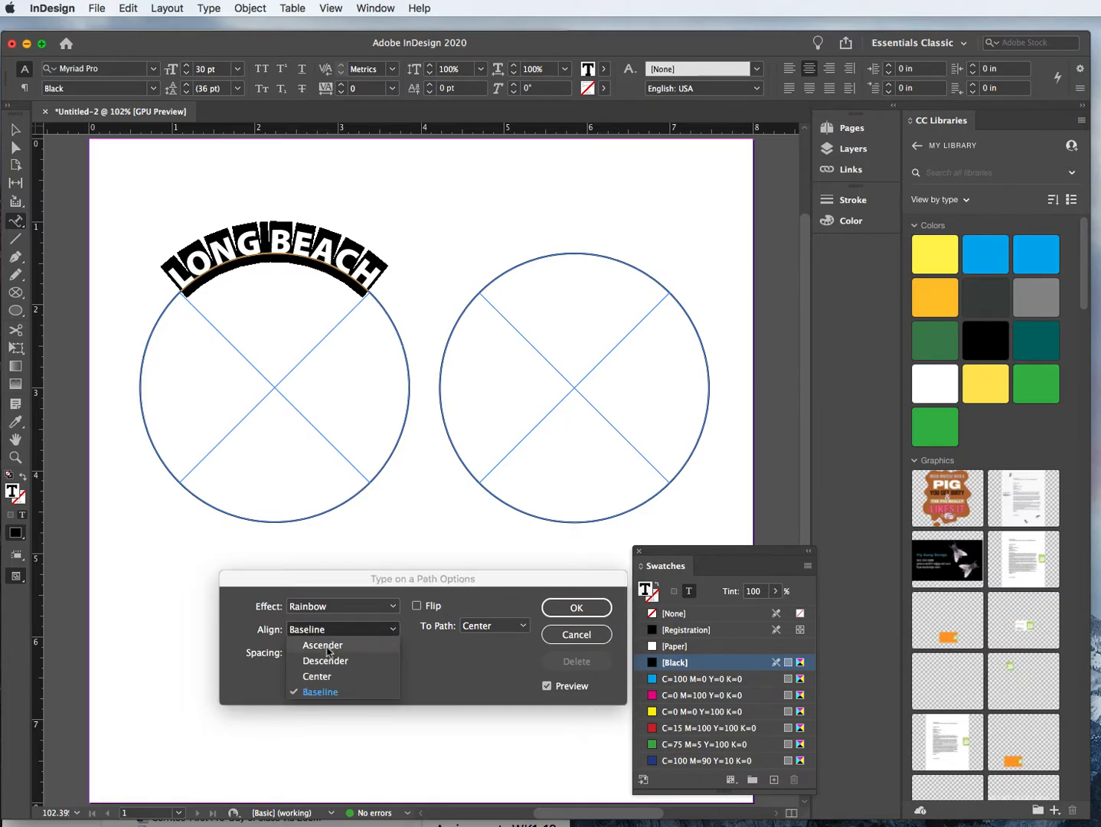
{"action": "left_click", "coordinate": [324, 645]}
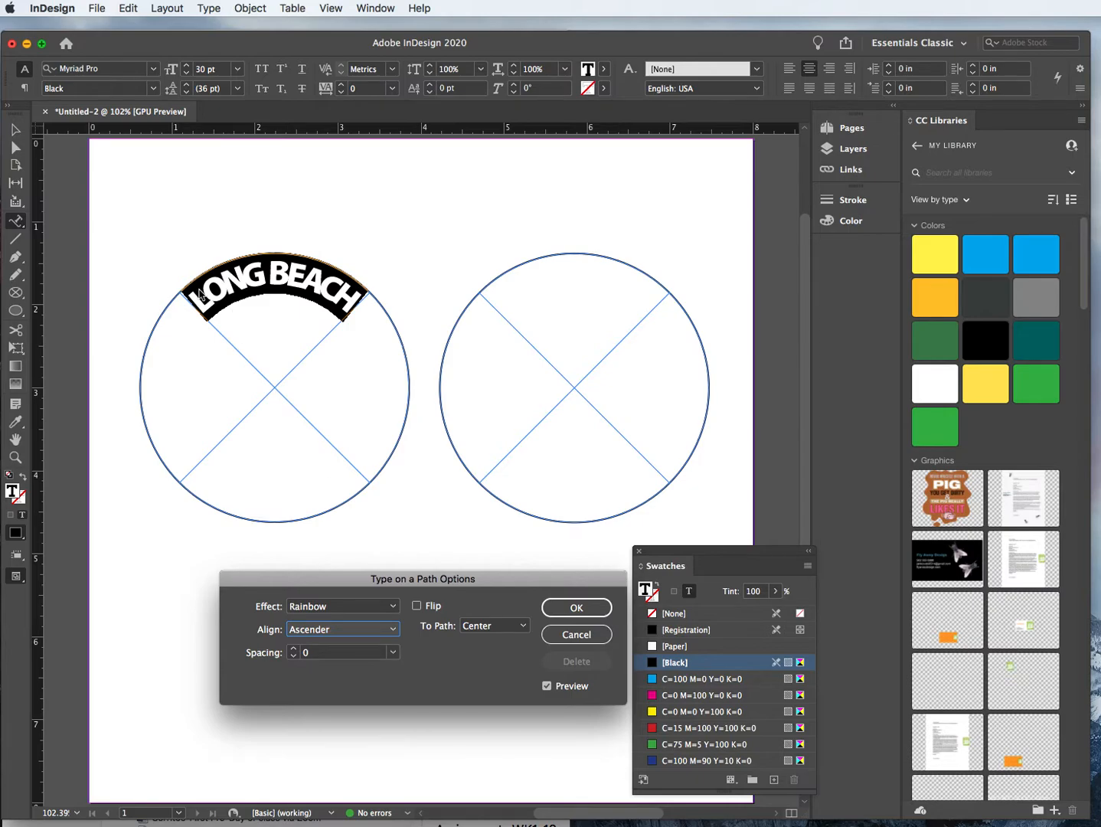
Set the LONG BEACH path text's spacing to -30 with the text unflipped, apply the options and deselect it
{"action": "left_click", "coordinate": [293, 658]}
{"action": "left_click_drag", "start_coordinate": [294, 659], "coordinate": [295, 662]}
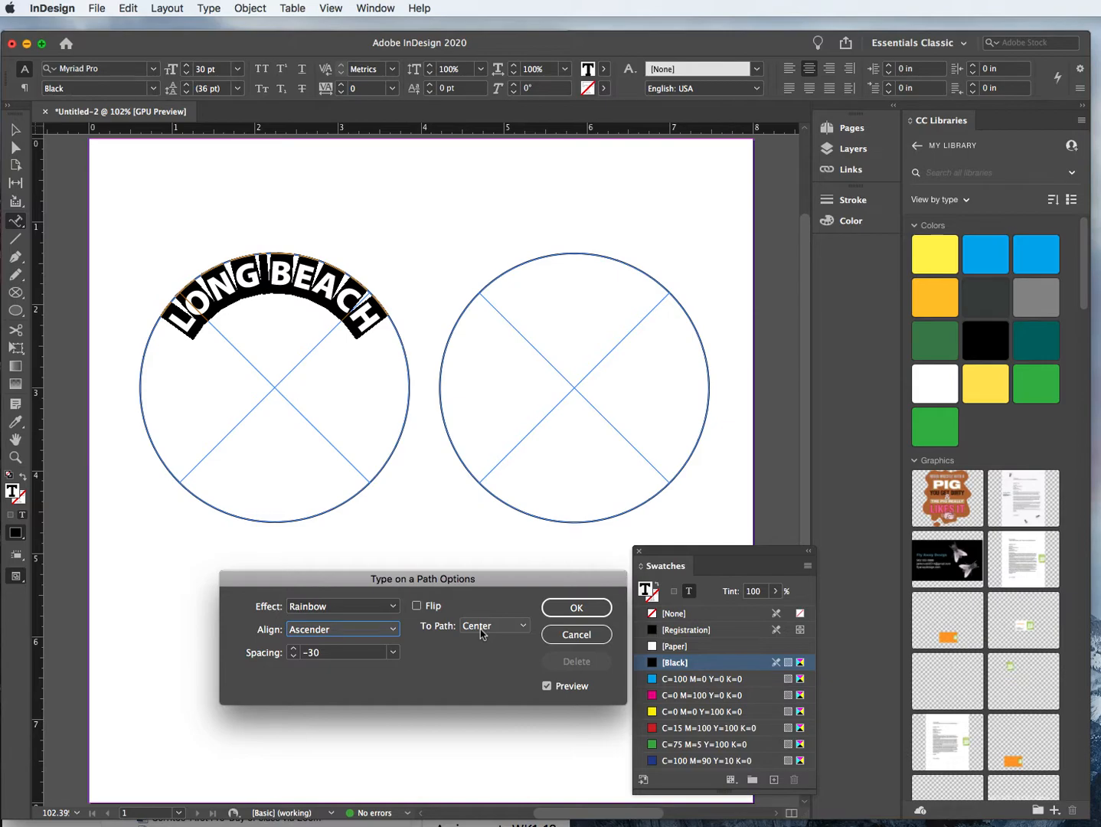
{"action": "left_click", "coordinate": [417, 606]}
{"action": "left_click", "coordinate": [418, 606]}
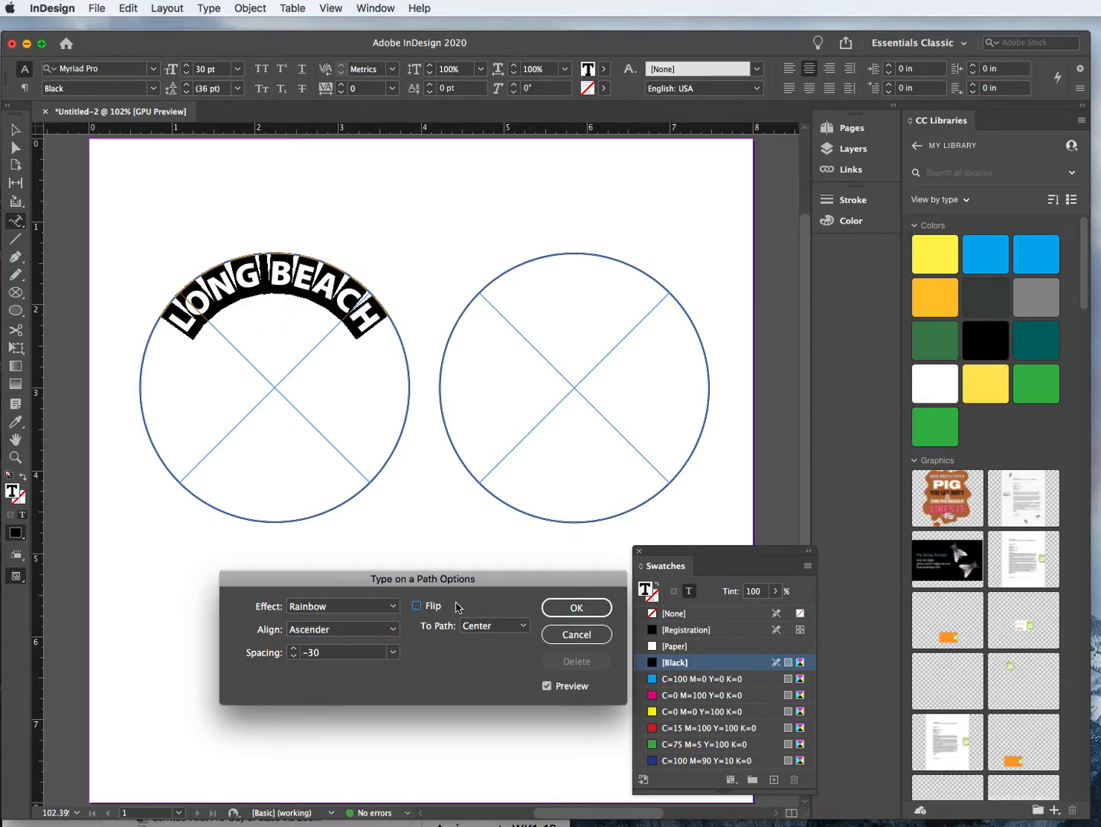
{"action": "left_click", "coordinate": [577, 610]}
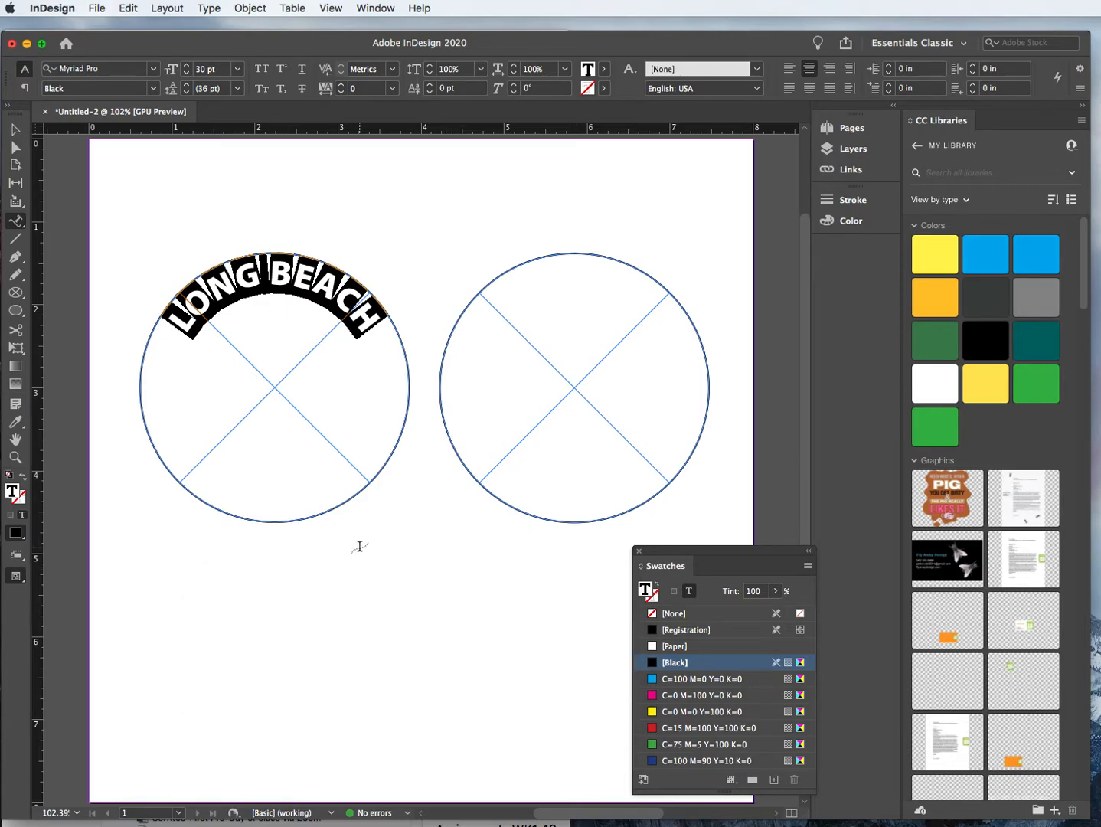
{"action": "left_click", "coordinate": [14, 129]}
{"action": "left_click", "coordinate": [270, 223]}
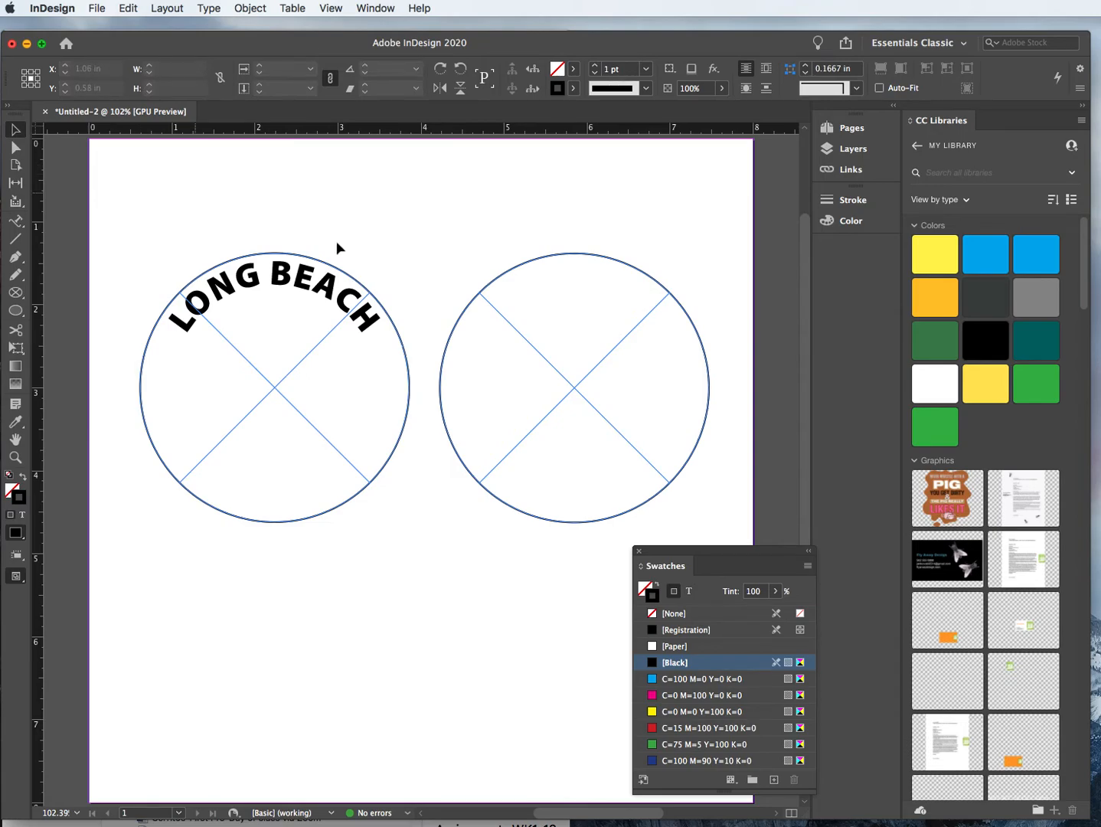
Add the path text DOG PARK along the lower edge of the right circle
{"action": "left_click", "coordinate": [621, 520]}
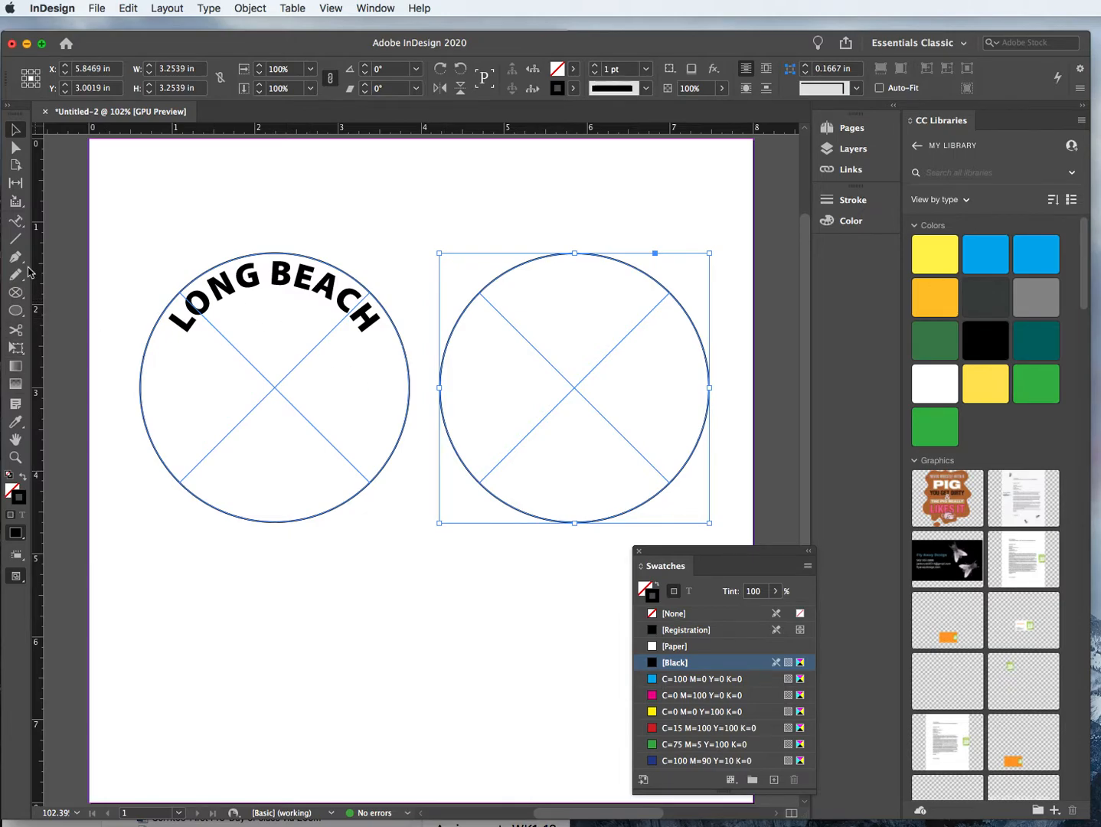
{"action": "left_click", "coordinate": [16, 222]}
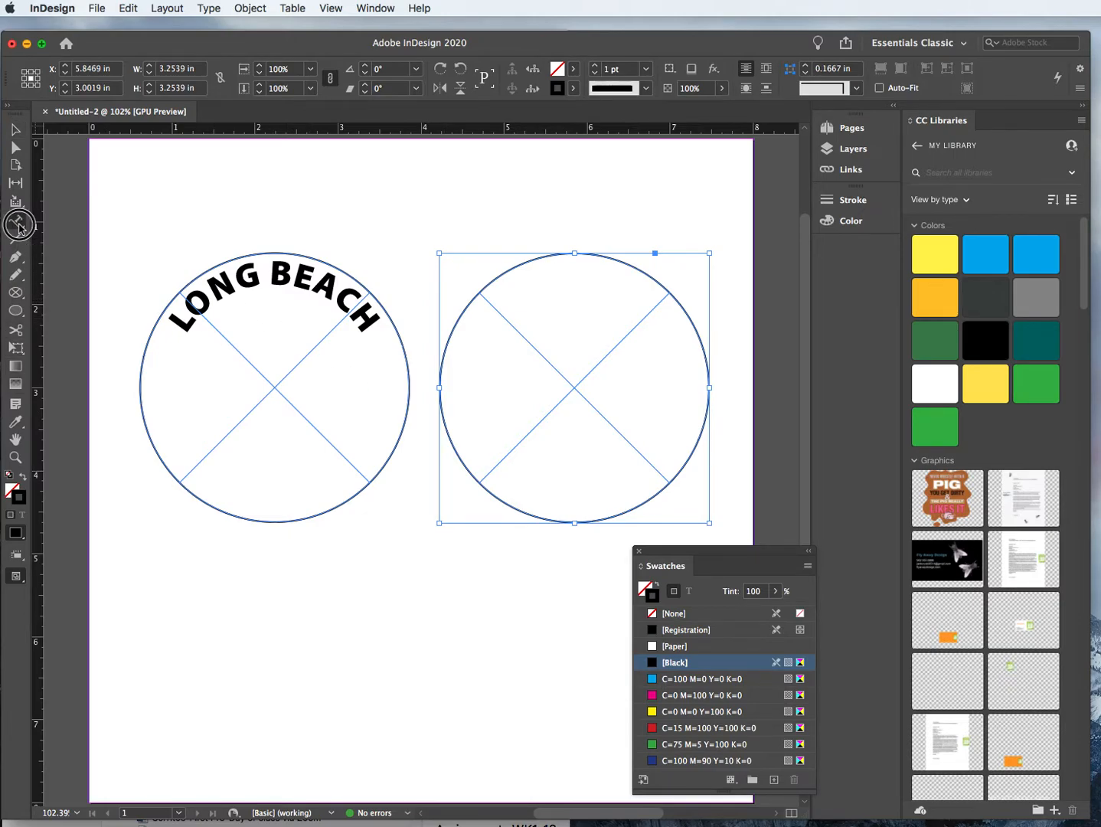
{"action": "left_click", "coordinate": [599, 522]}
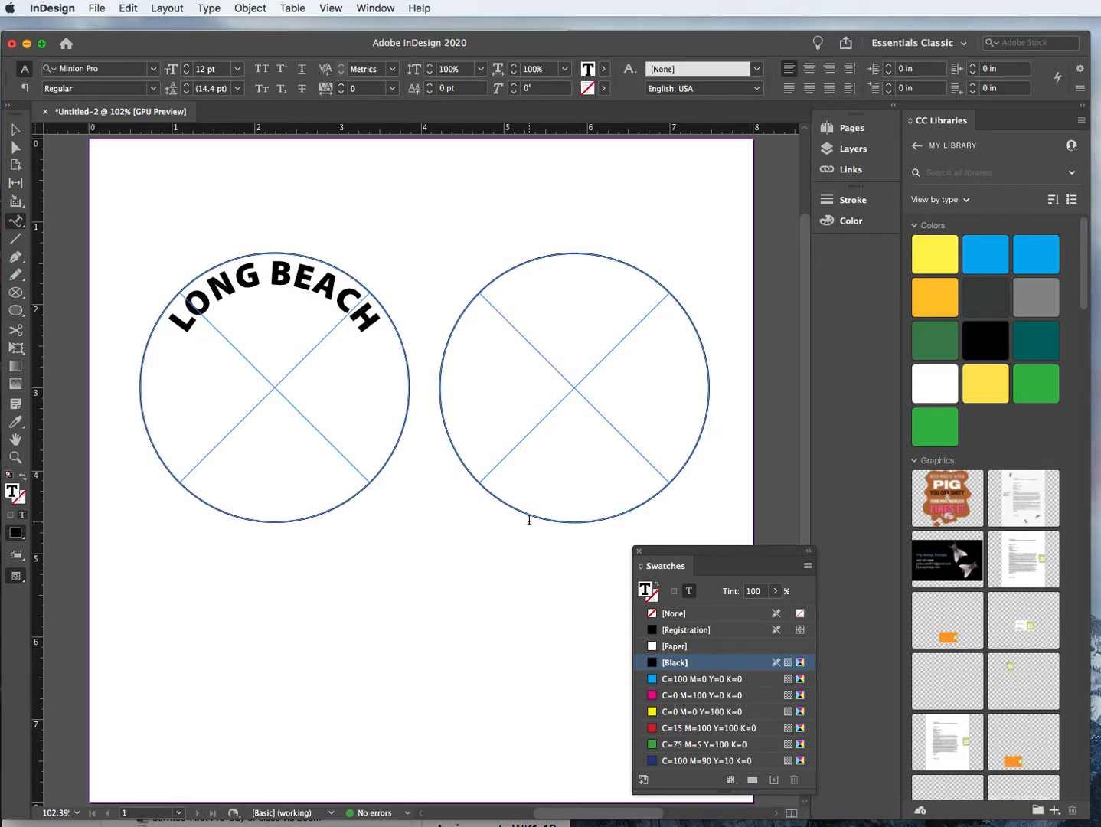
{"action": "type", "text": "DOG PARK"}
Change the font of the whole DOG PARK text to Myriad Pro
{"action": "triple_click", "coordinate": [597, 525]}
{"action": "mouse_move", "coordinate": [597, 523]}
{"action": "left_mouse_down"}
{"action": "mouse_move", "coordinate": [528, 519]}
{"action": "mouse_move", "coordinate": [614, 516]}
{"action": "mouse_move", "coordinate": [609, 527]}
{"action": "left_mouse_up"}
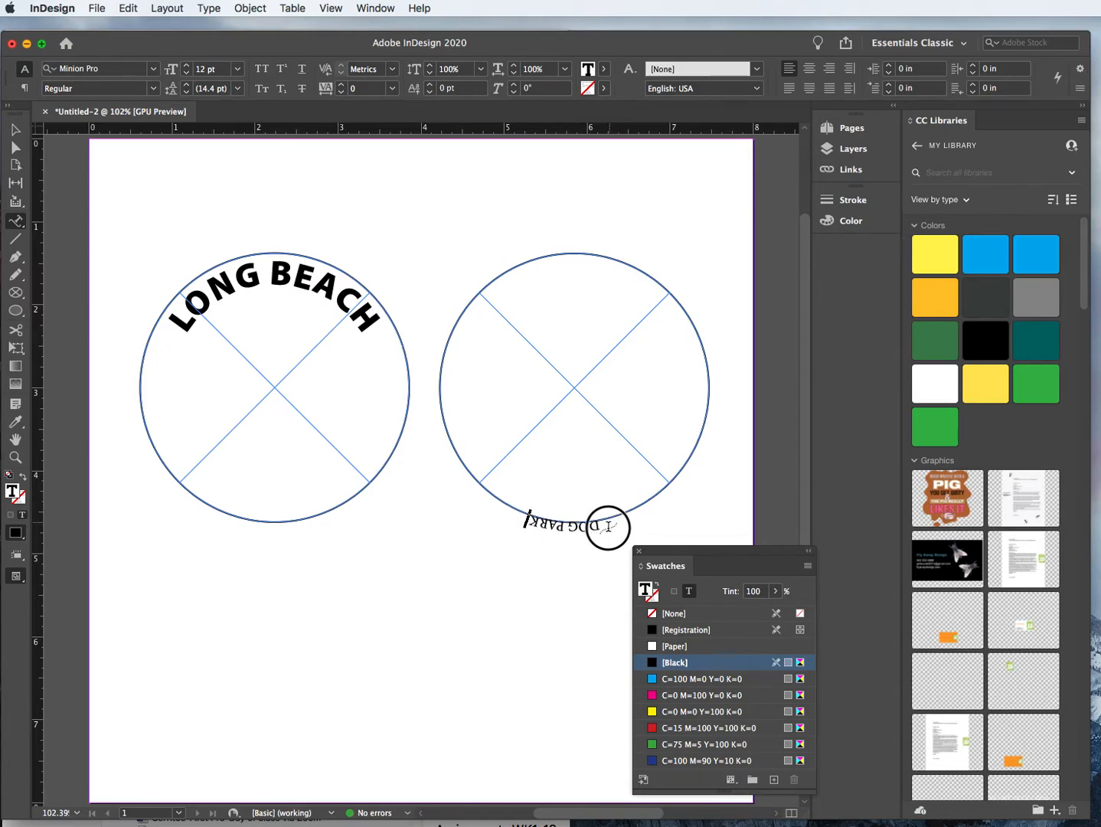
{"action": "triple_click", "coordinate": [608, 528]}
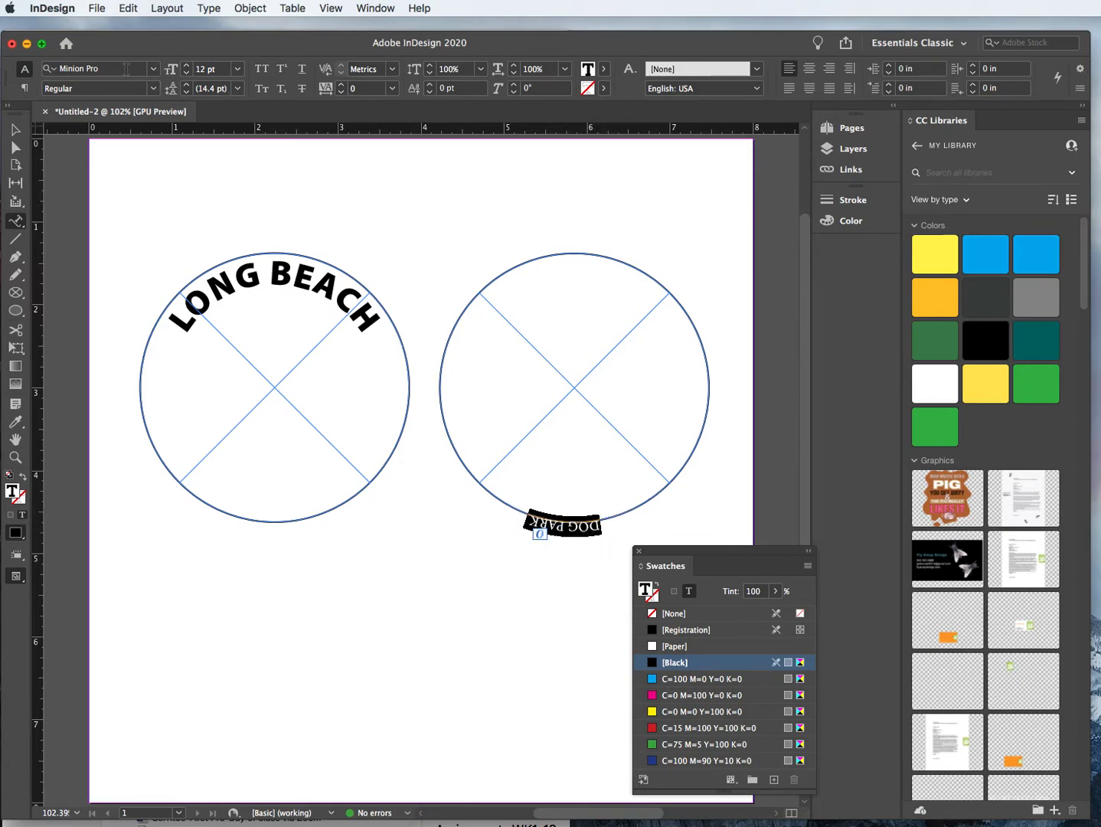
{"action": "left_click", "coordinate": [152, 72]}
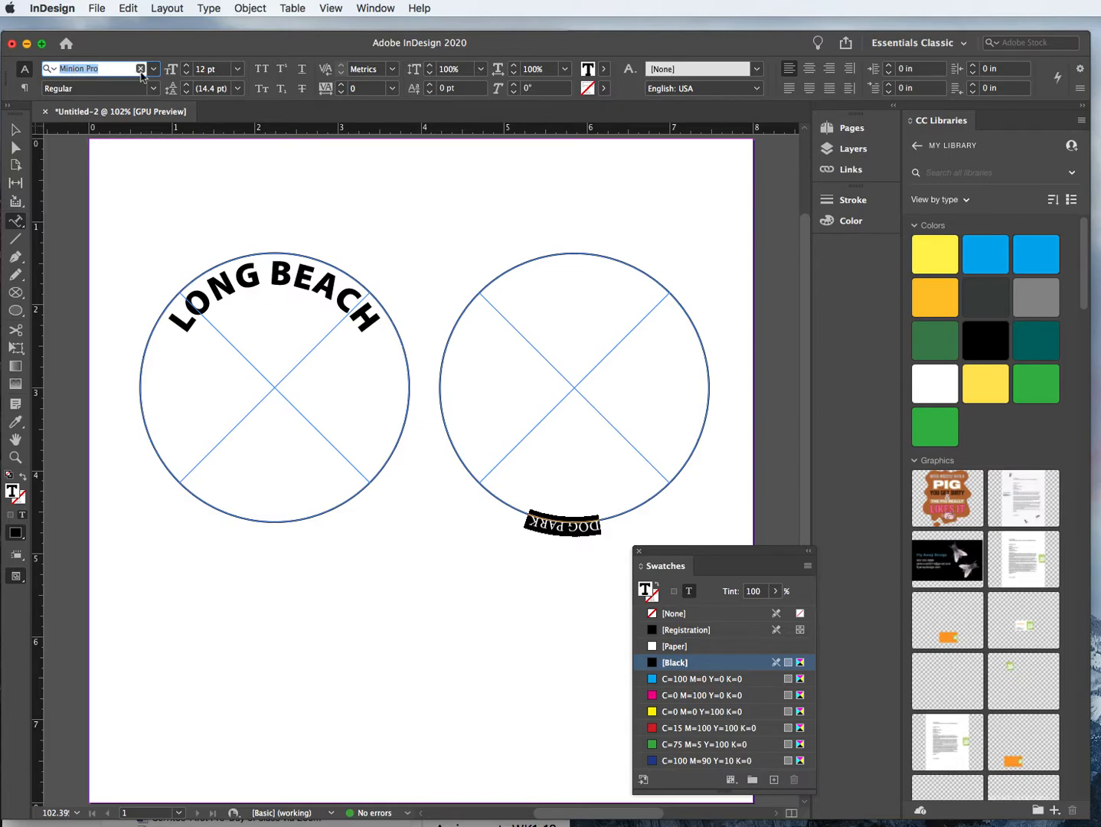
{"action": "left_click", "coordinate": [151, 71]}
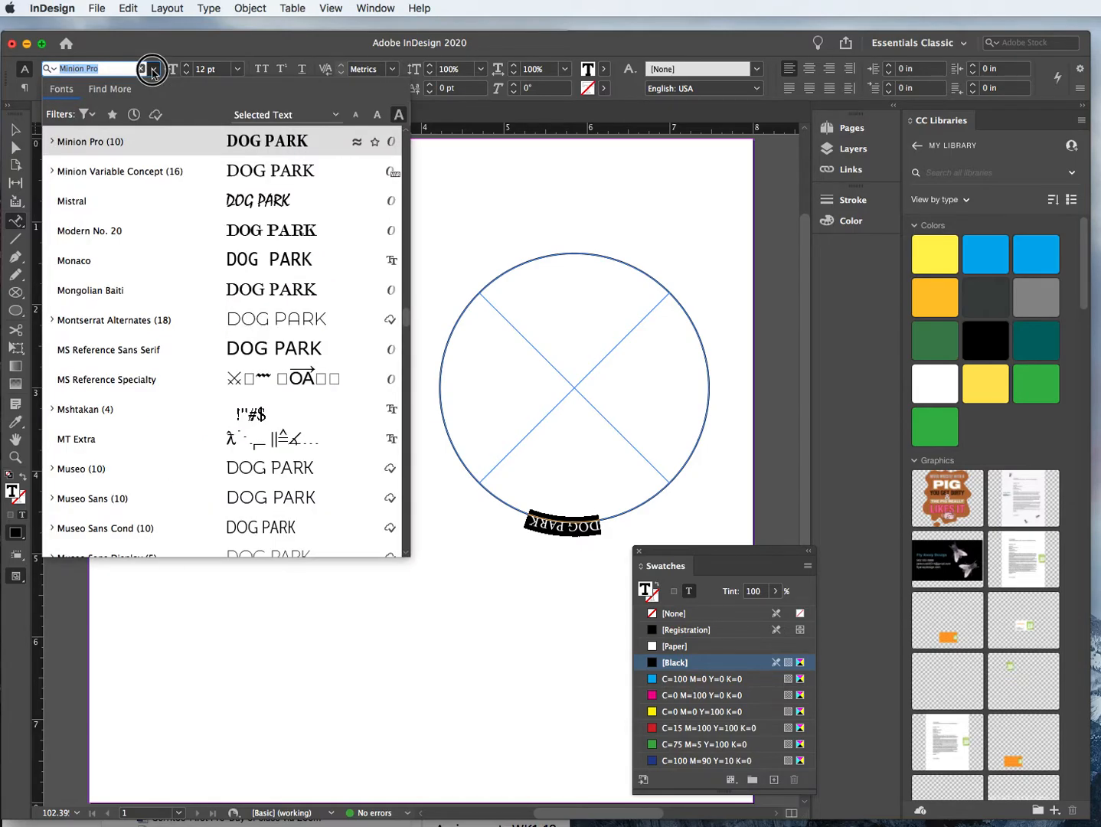
{"action": "scroll", "coordinate": [166, 394], "scroll_direction": "up", "scroll_amount": 10}
{"action": "scroll", "coordinate": [171, 477], "scroll_direction": "down", "scroll_amount": 11}
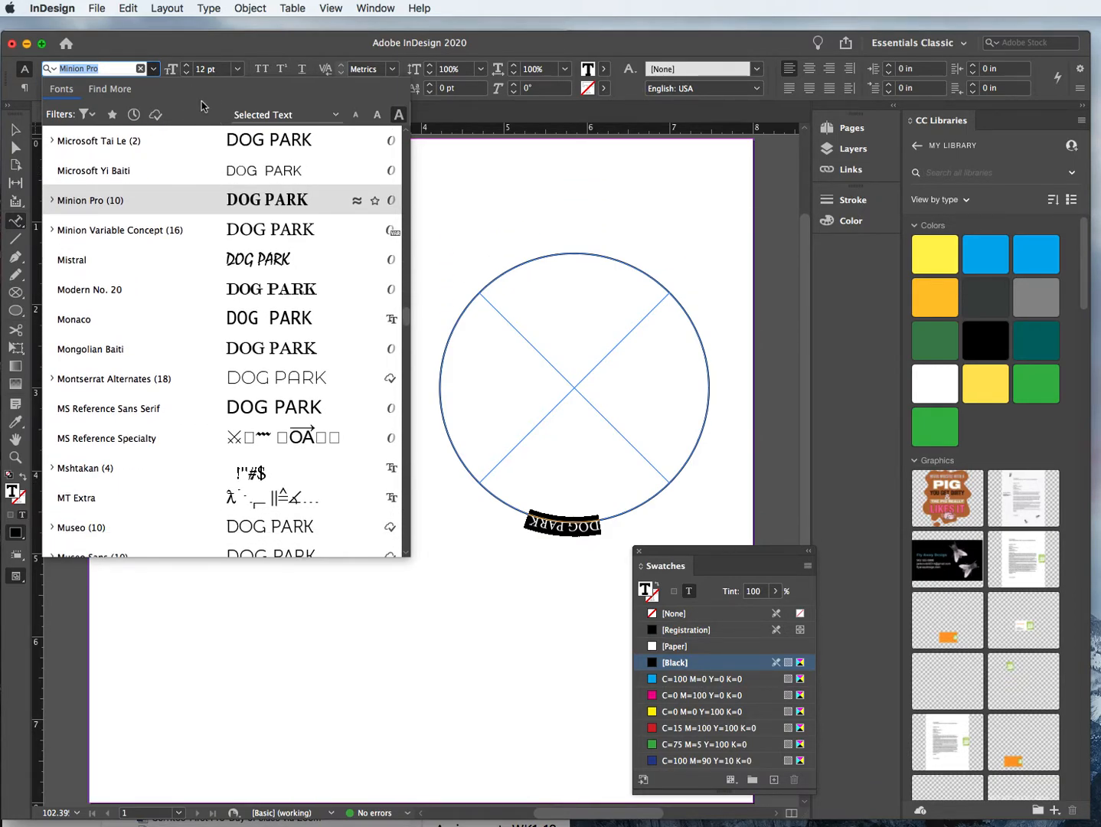
{"action": "scroll", "coordinate": [108, 379], "scroll_direction": "down", "scroll_amount": 5}
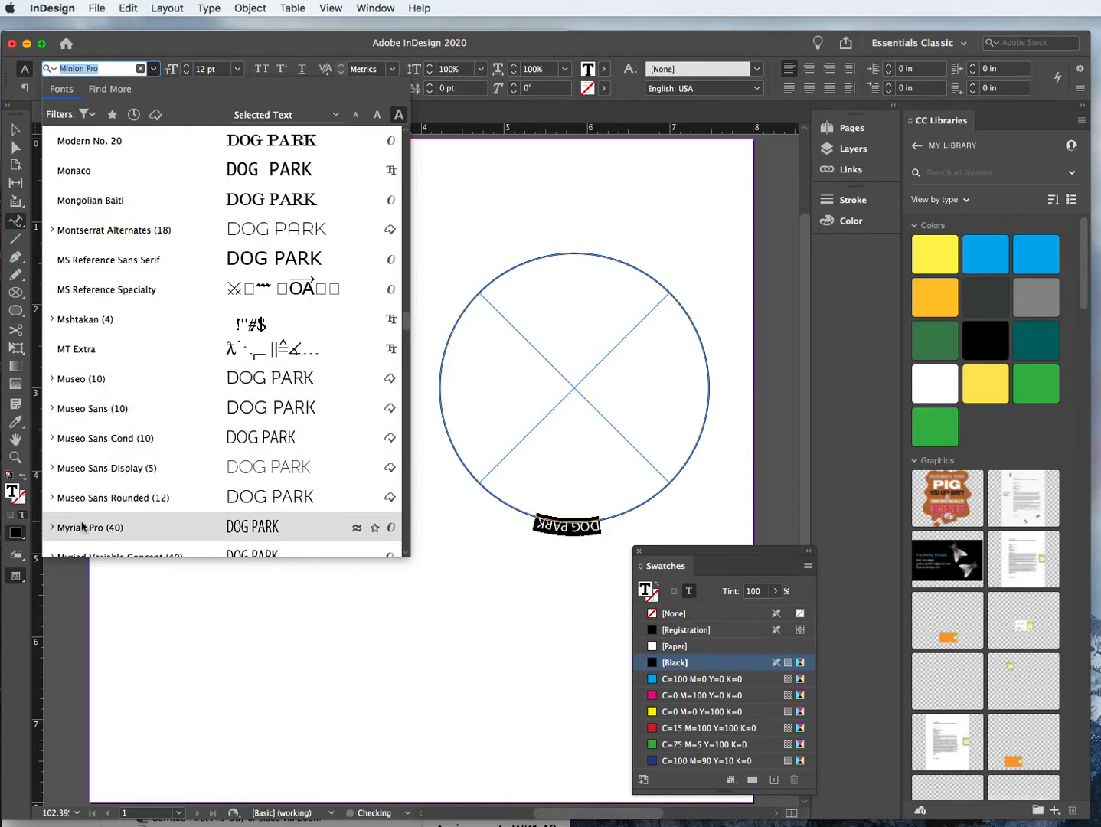
{"action": "left_click", "coordinate": [82, 525]}
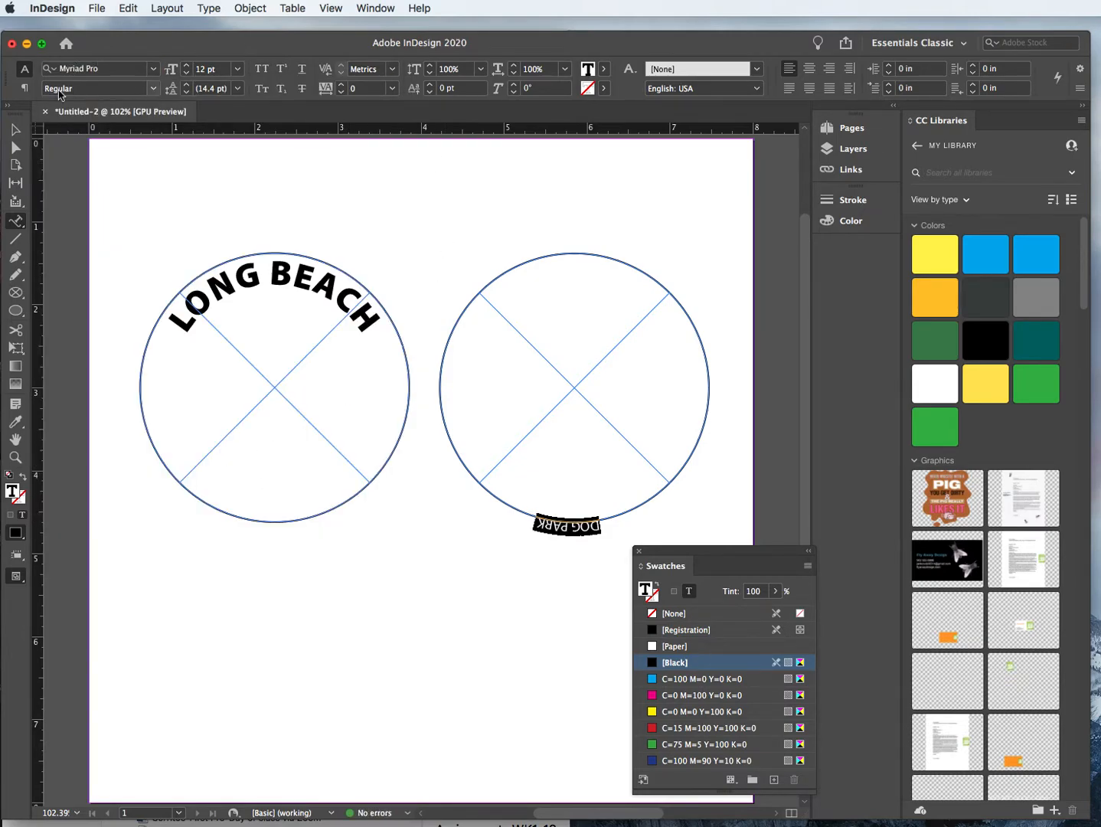
Apply the Black font style to the DOG PARK text and set its size to 30 pt
{"action": "left_click", "coordinate": [153, 87]}
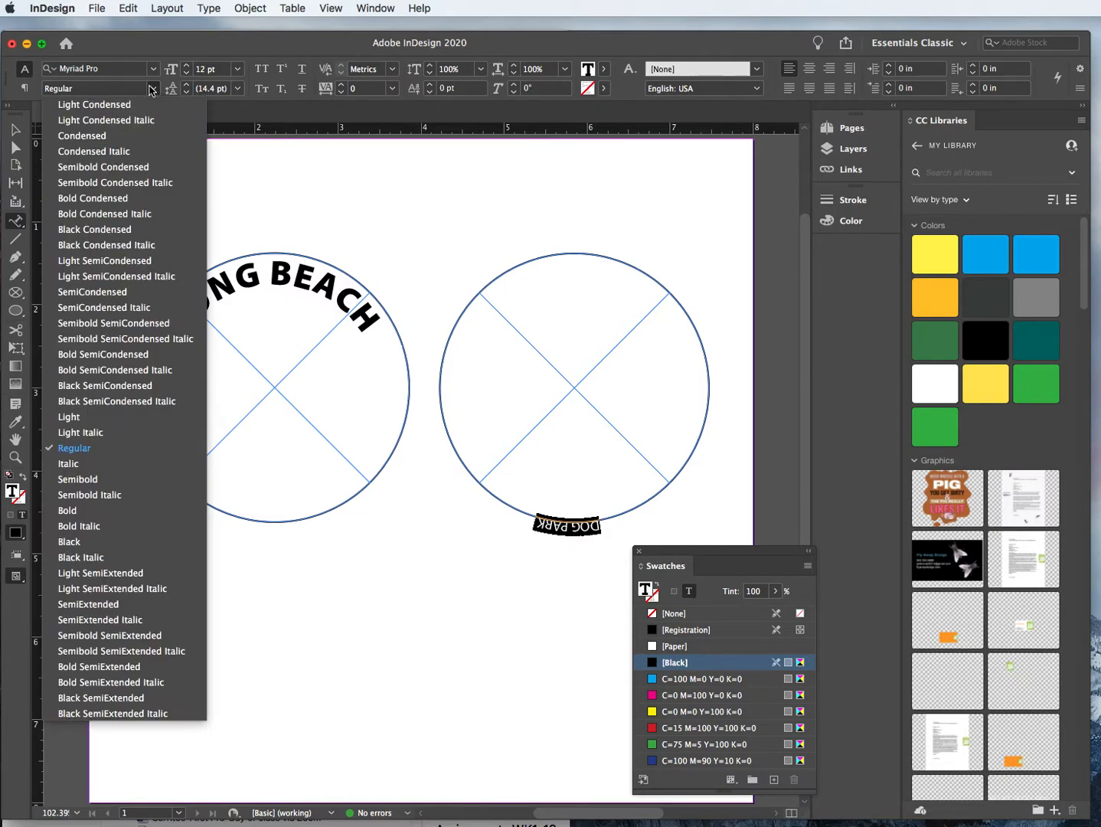
{"action": "left_click", "coordinate": [69, 541]}
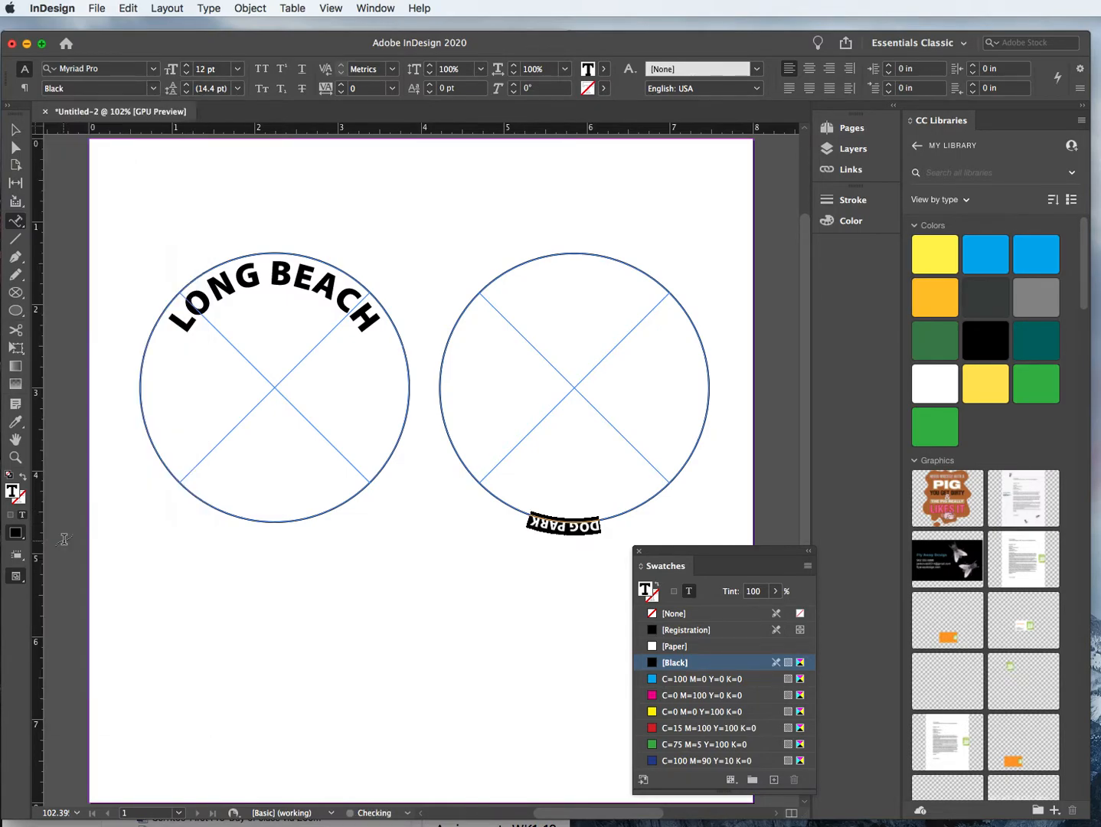
{"action": "left_click", "coordinate": [238, 70]}
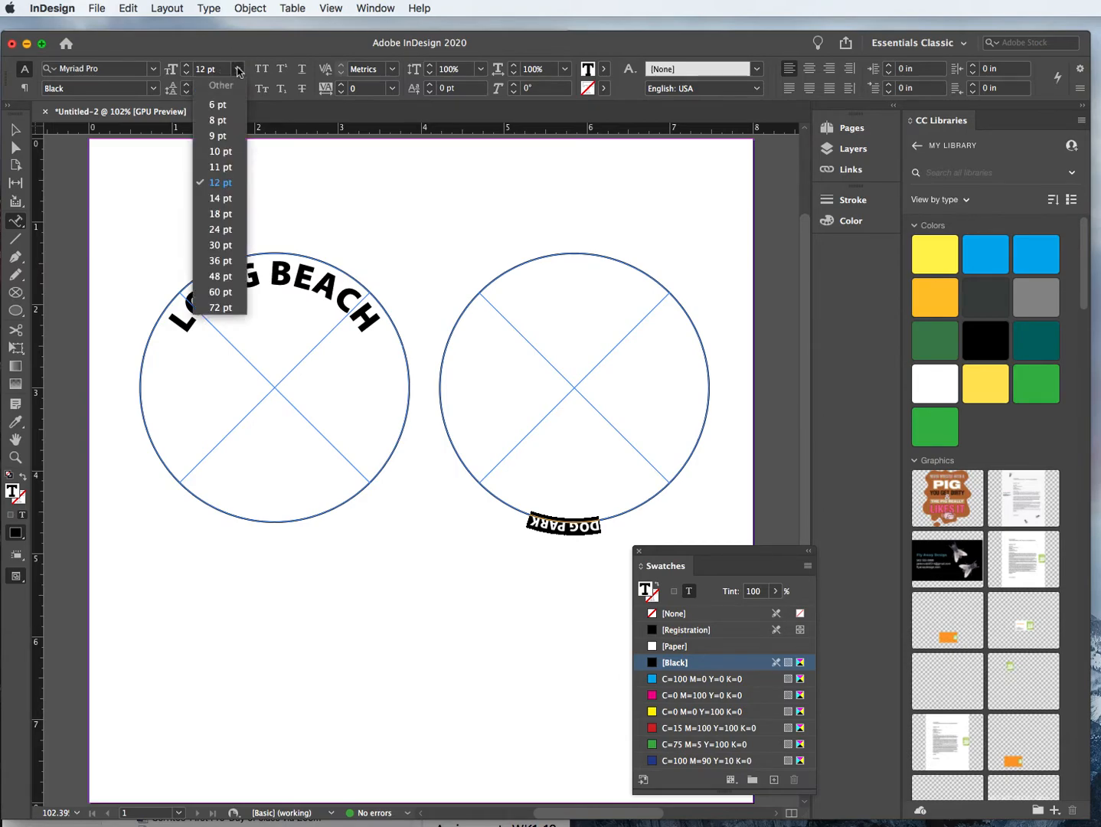
{"action": "left_click", "coordinate": [210, 248]}
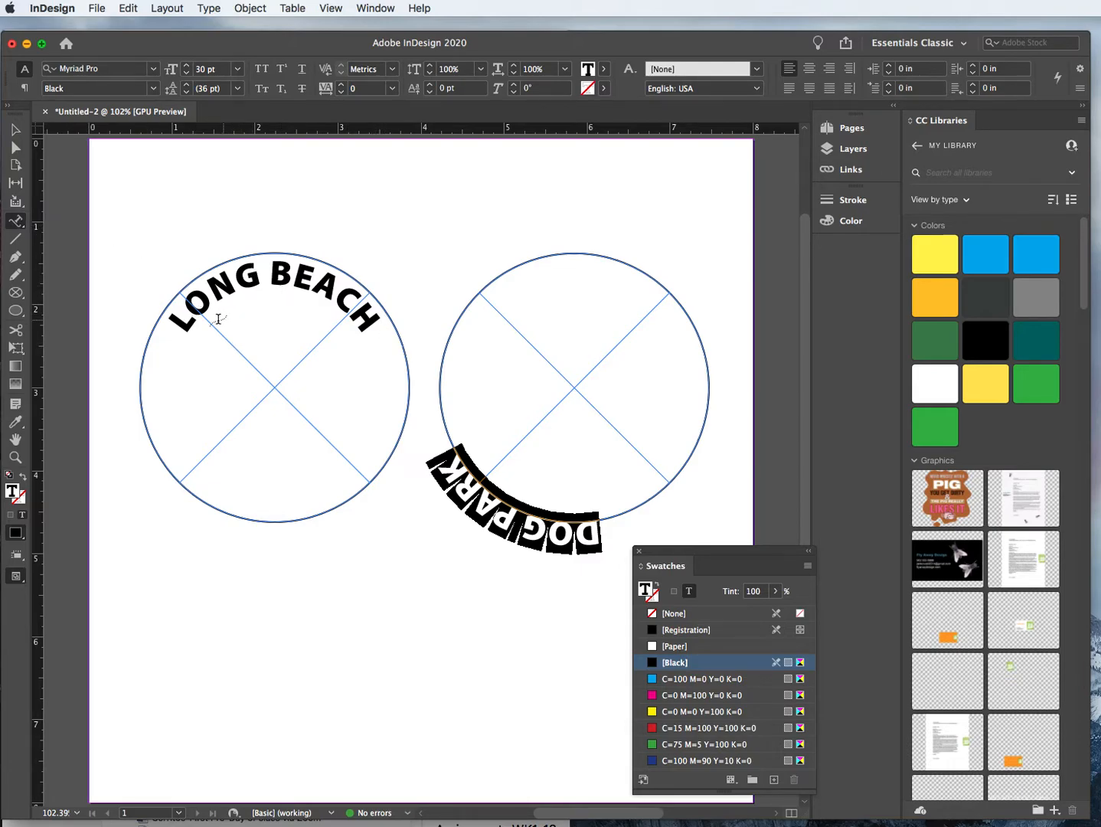
Move the DOG PARK text's start bracket to the right circle's rightmost point and its end bracket to the leftmost point
{"action": "left_click", "coordinate": [16, 135]}
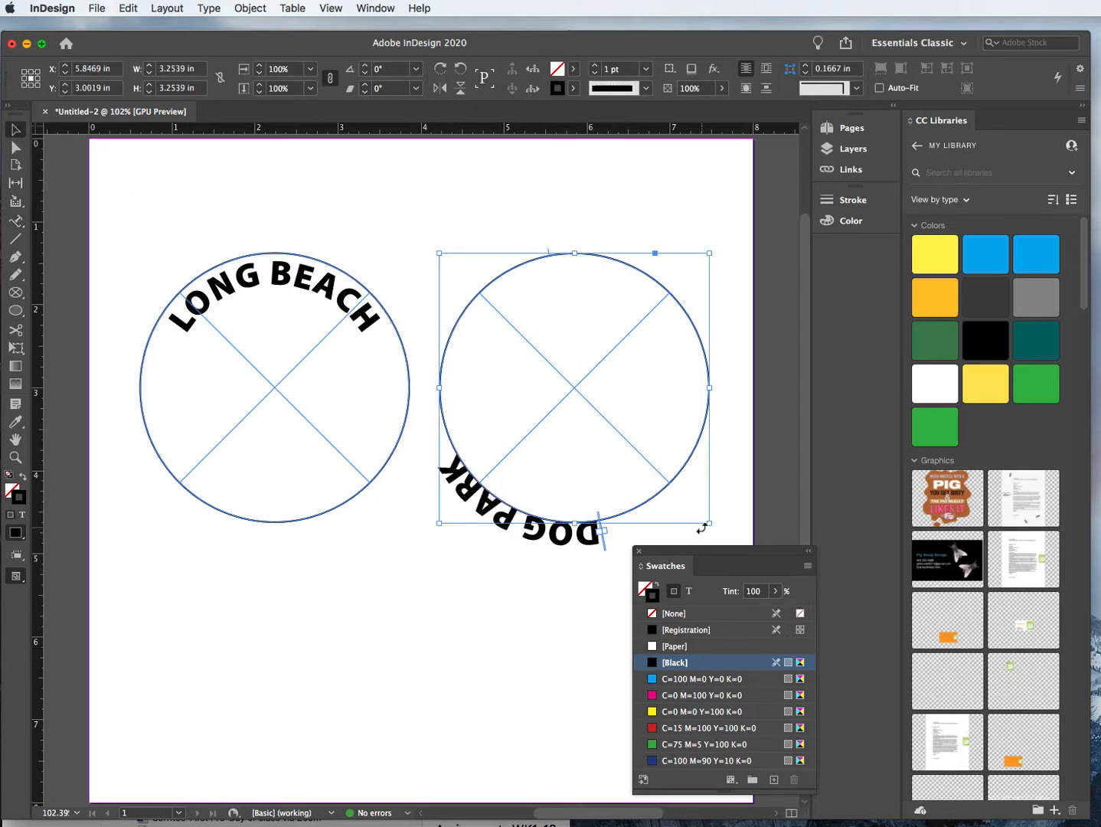
{"action": "left_click_drag", "start_coordinate": [698, 548], "coordinate": [835, 545]}
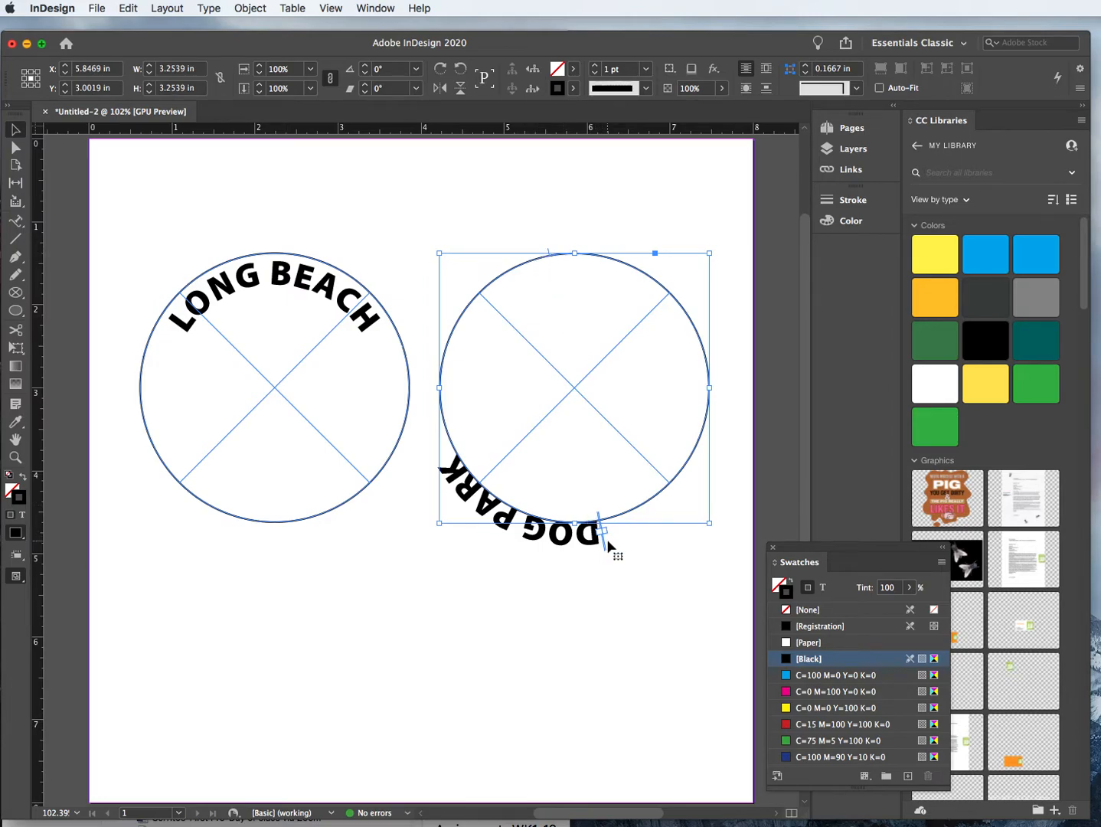
{"action": "left_click_drag", "start_coordinate": [606, 538], "coordinate": [746, 388]}
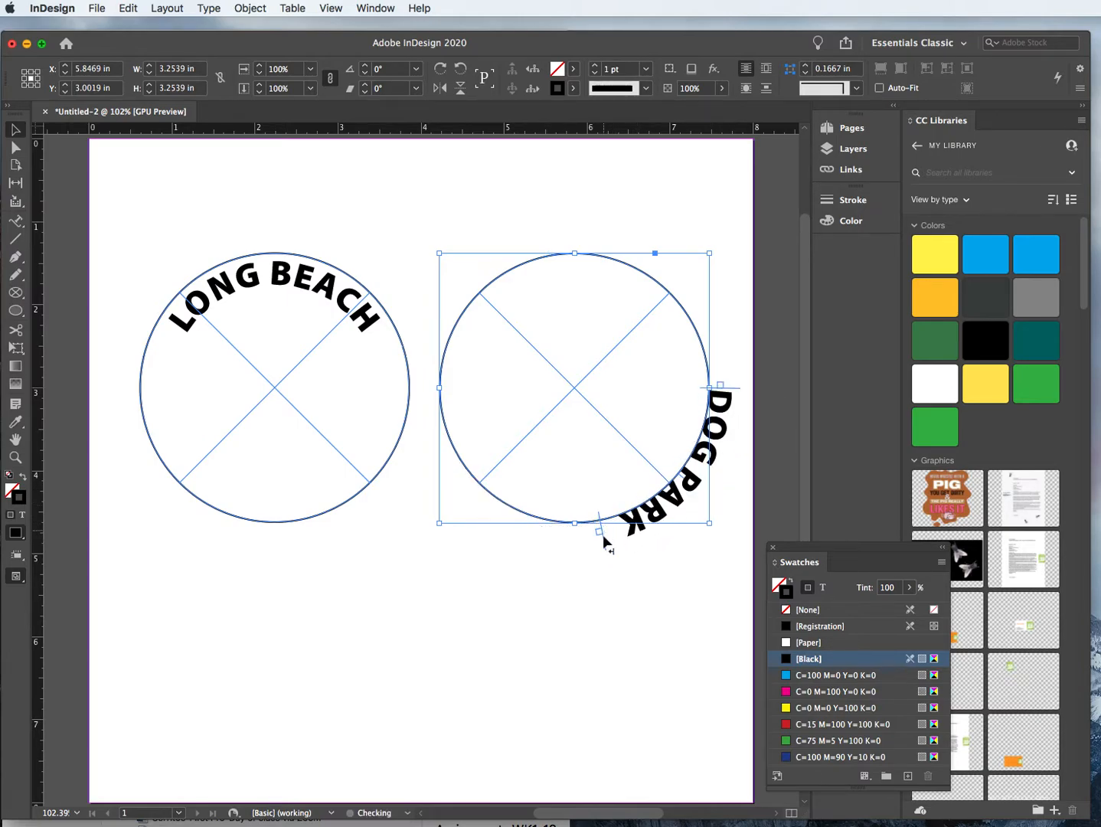
{"action": "left_click_drag", "start_coordinate": [605, 549], "coordinate": [414, 387]}
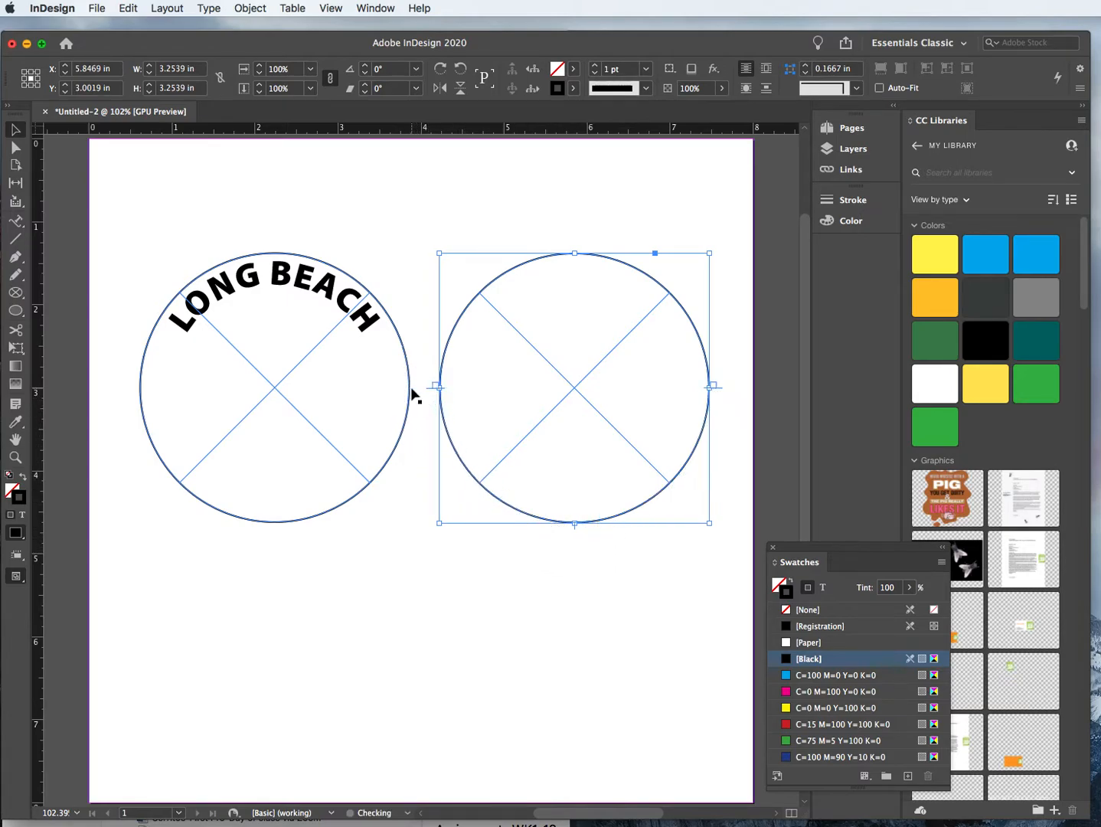
Centre the DOG PARK text along the bottom half of the right circle
{"action": "left_click", "coordinate": [15, 220]}
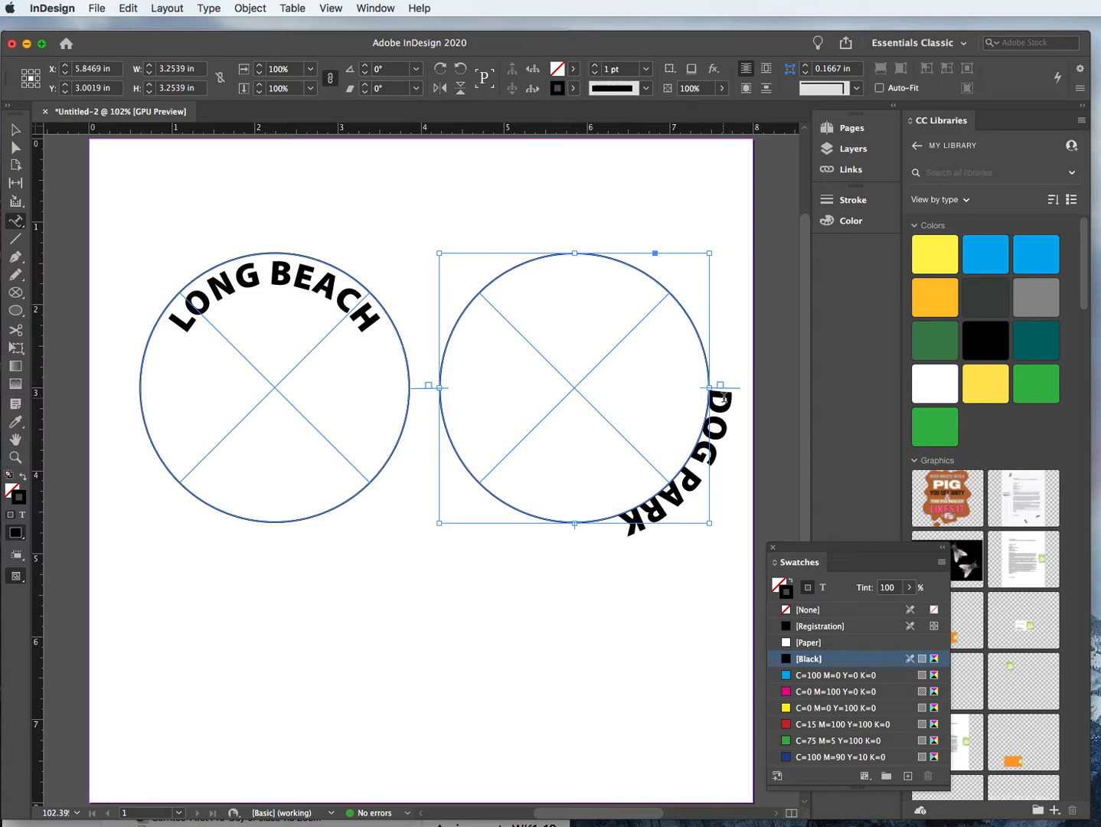
{"action": "left_click_drag", "start_coordinate": [713, 405], "coordinate": [654, 505]}
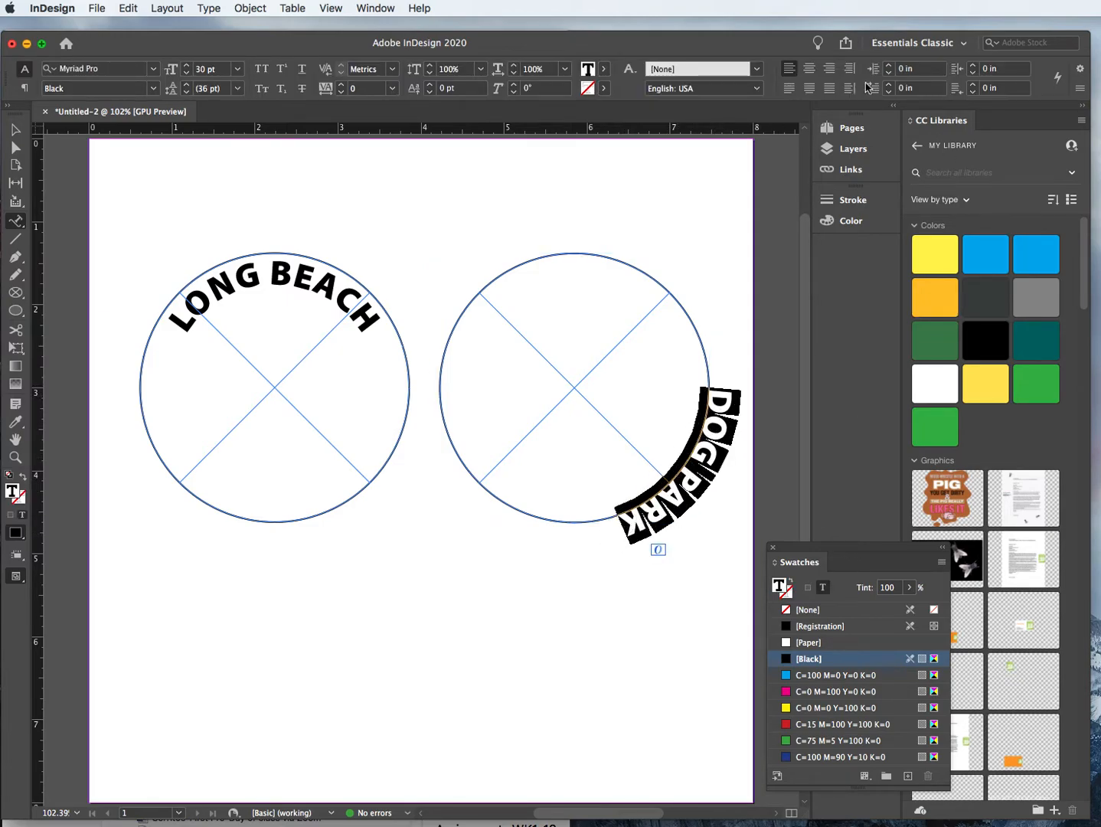
{"action": "left_click", "coordinate": [809, 69]}
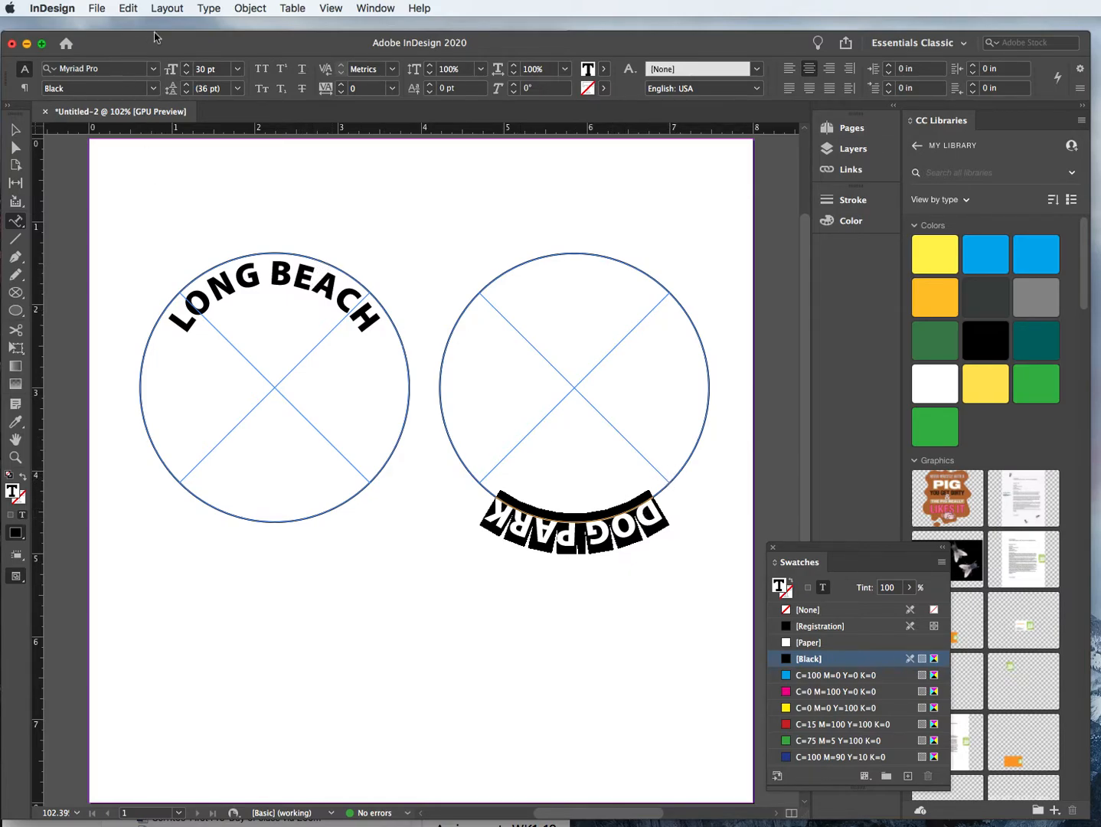
Open the Type on a Path options for the DOG PARK text and try the Descender alignment
{"action": "left_click", "coordinate": [212, 9]}
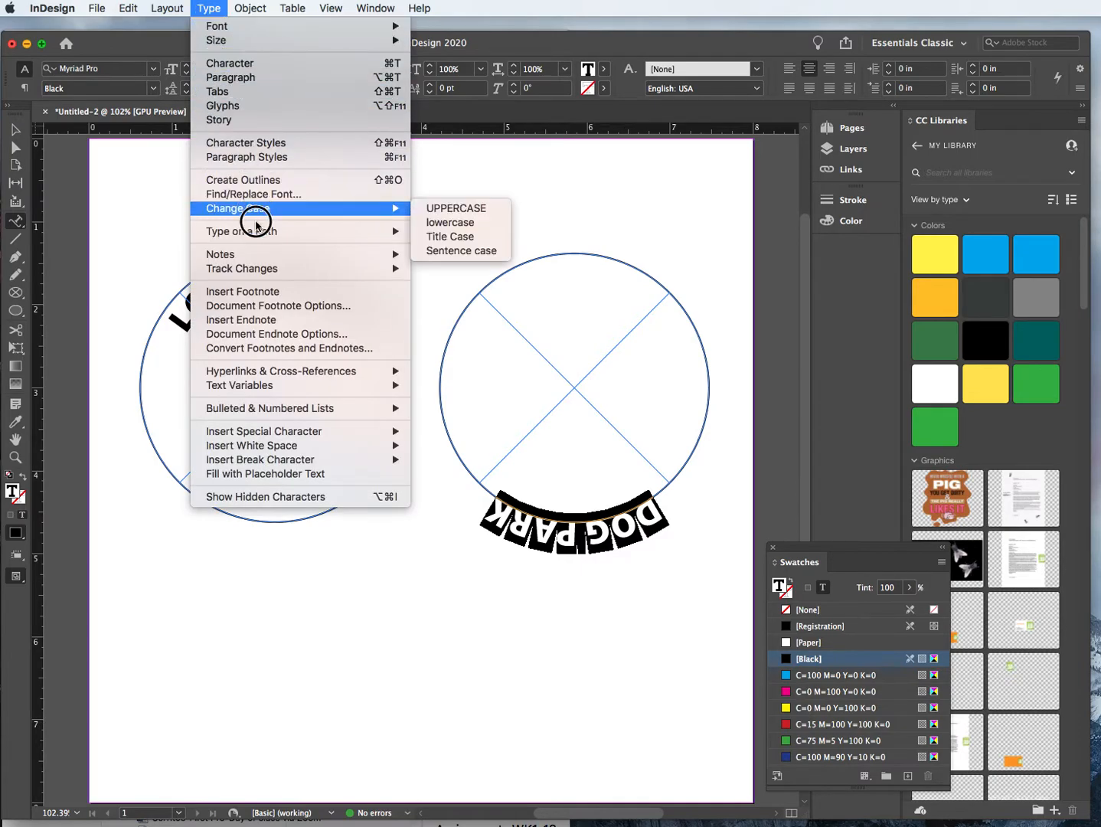
{"action": "mouse_move", "coordinate": [345, 235]}
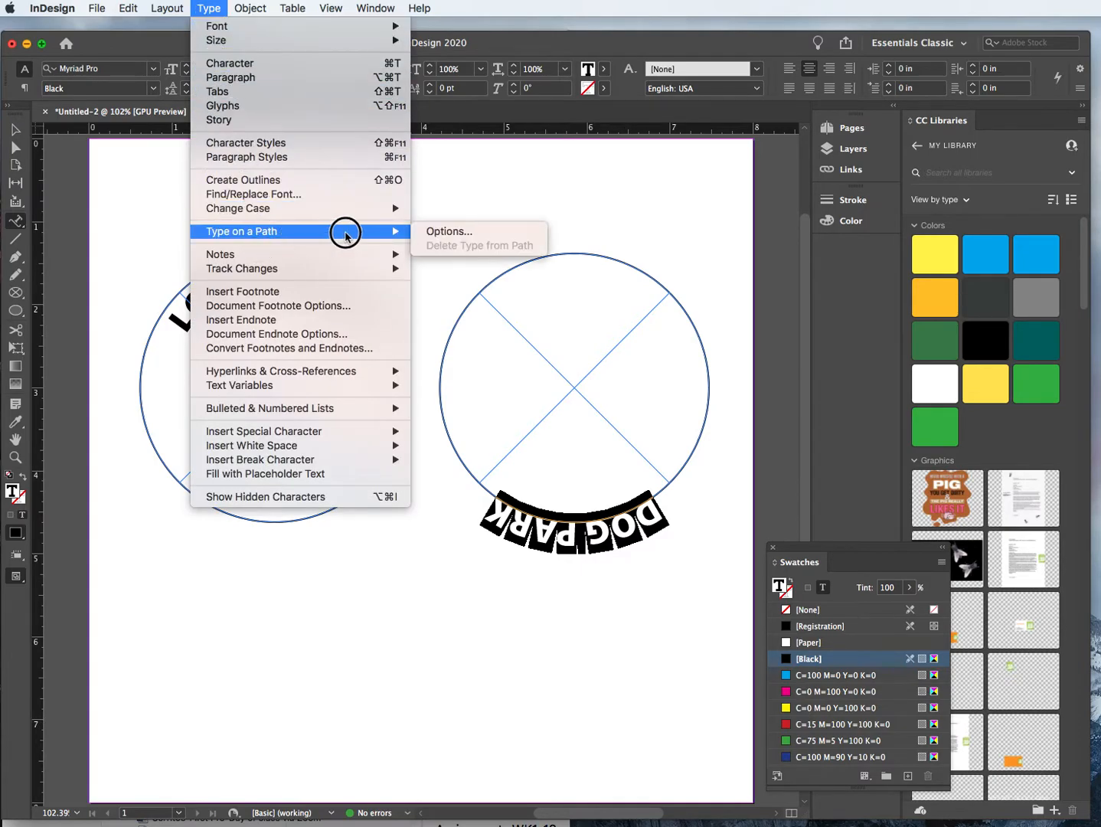
{"action": "left_click", "coordinate": [448, 231]}
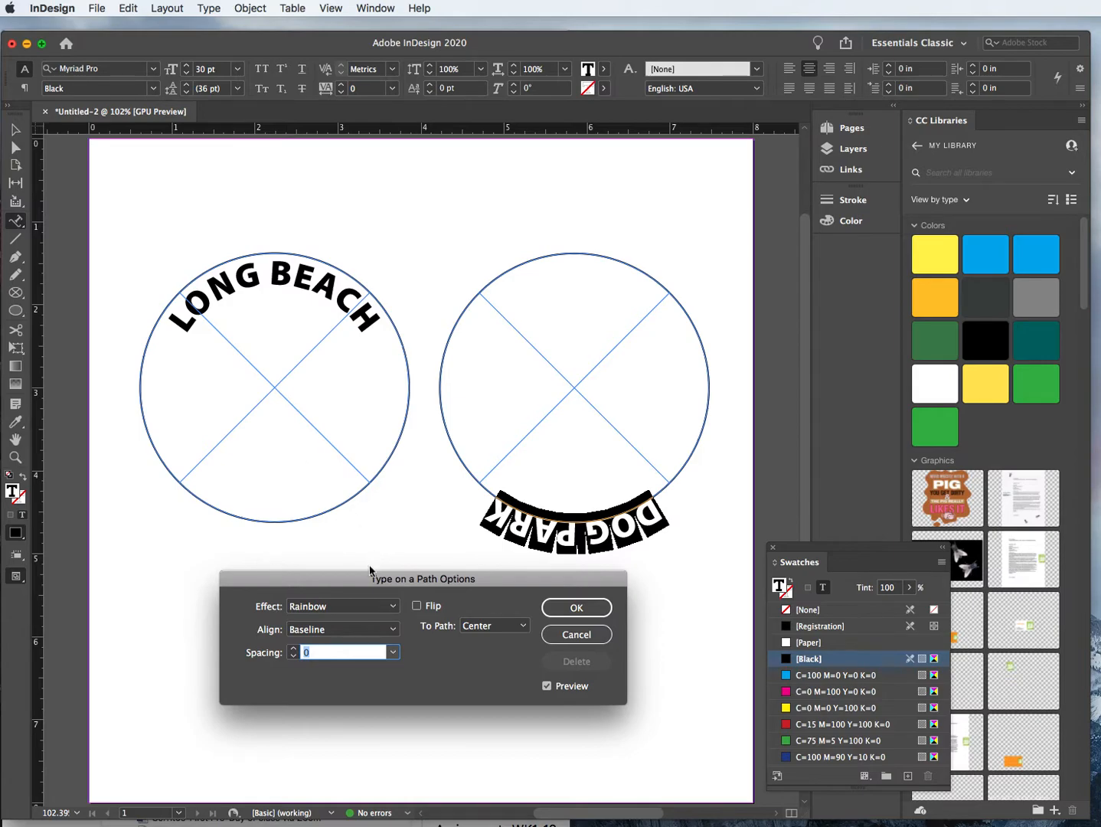
{"action": "left_click", "coordinate": [303, 630]}
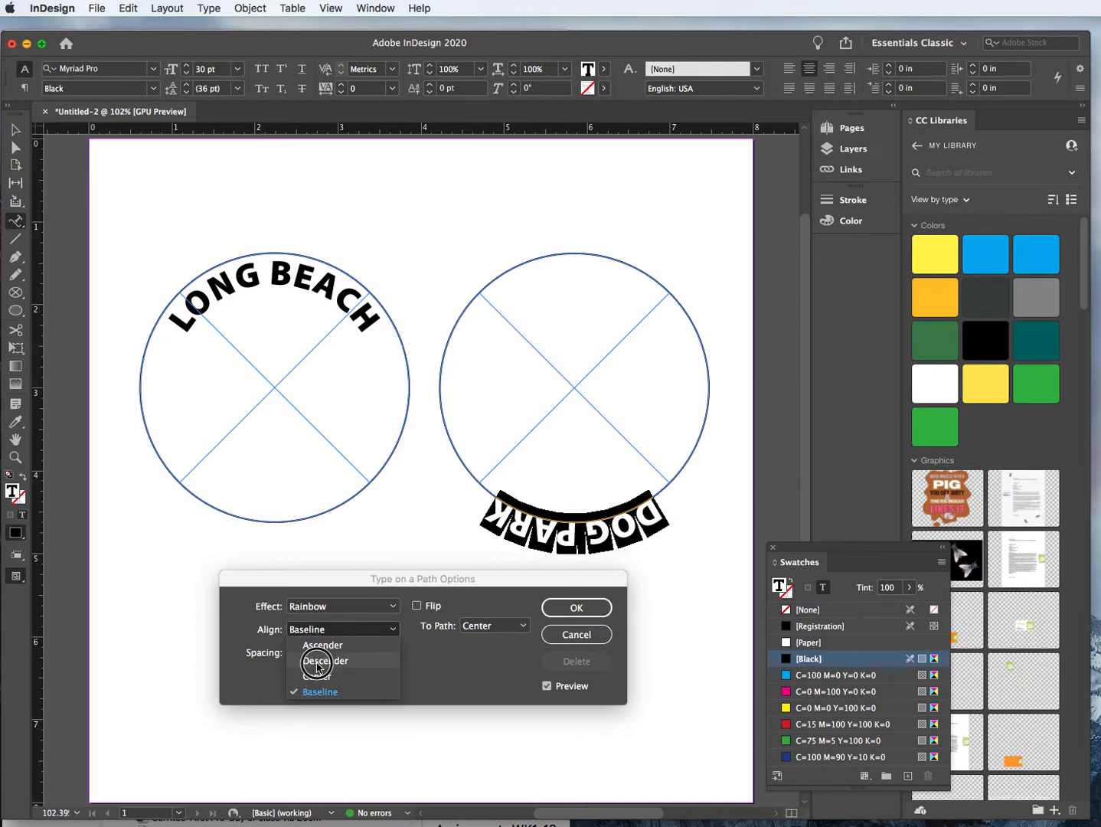
{"action": "left_click", "coordinate": [318, 661]}
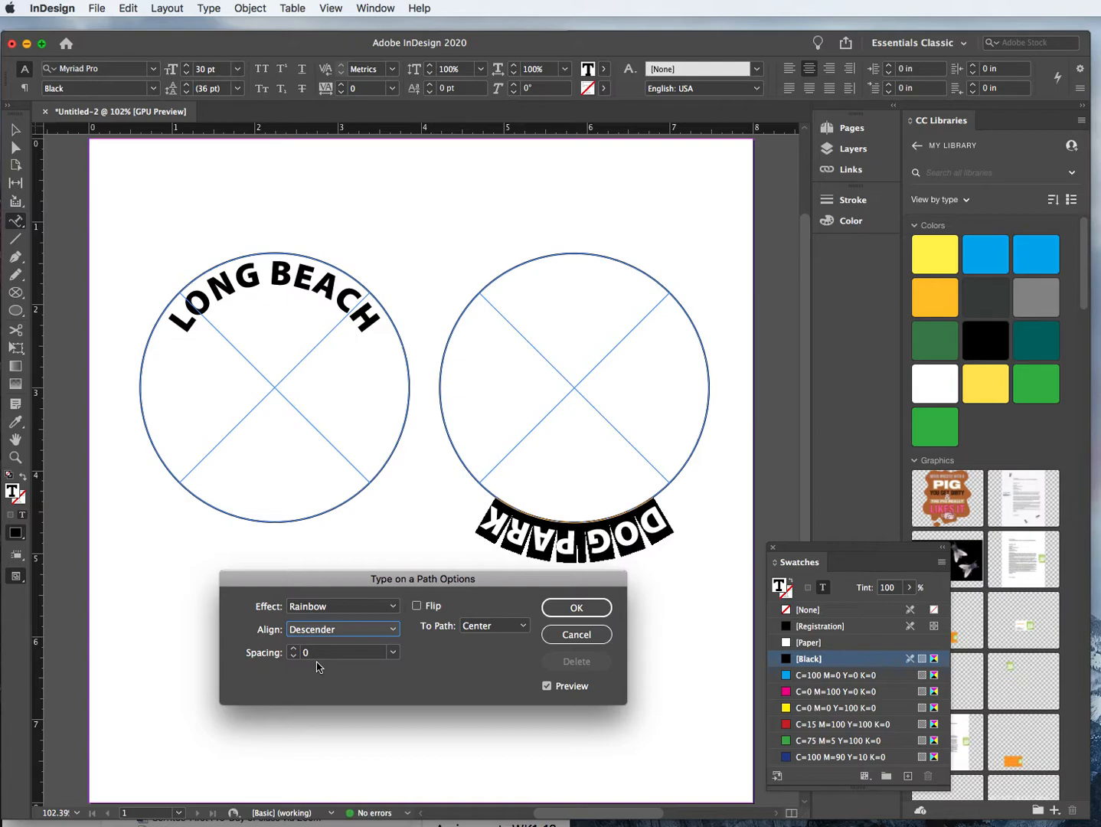
Try the Bottom and Center path positions for the DOG PARK text and settle on To Path: Top
{"action": "left_click", "coordinate": [506, 632]}
{"action": "left_click", "coordinate": [499, 656]}
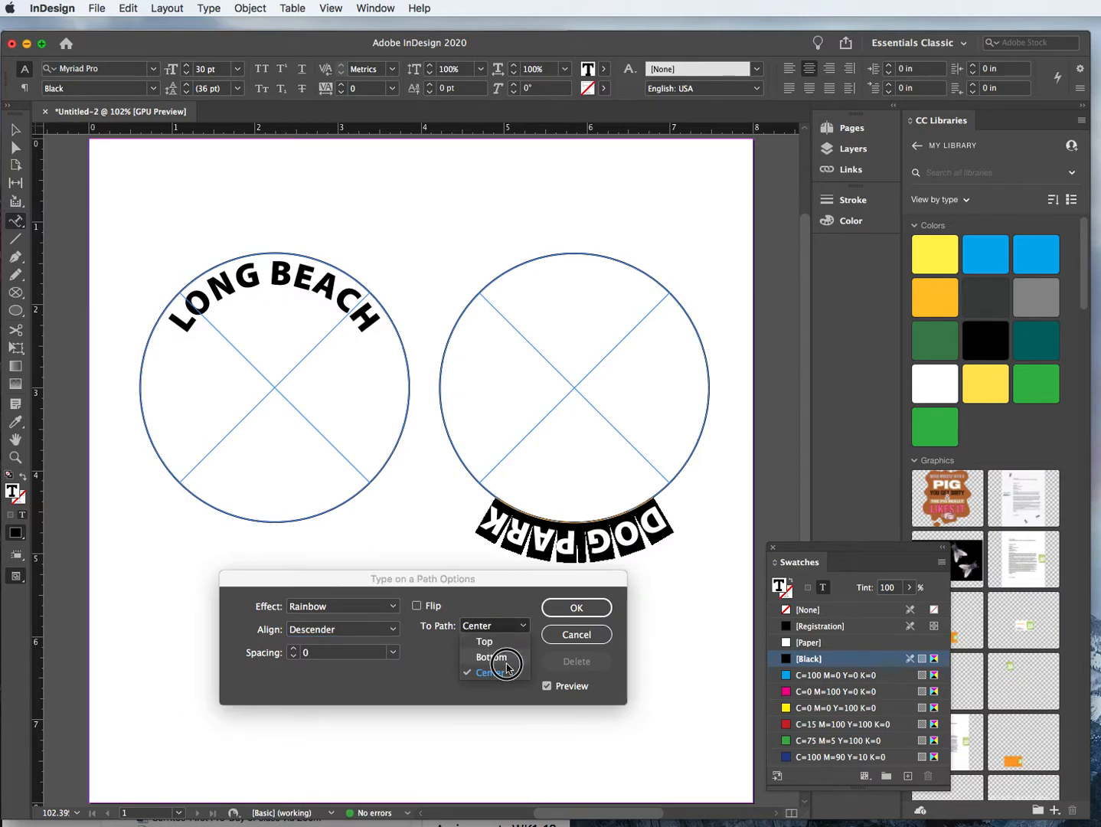
{"action": "left_click", "coordinate": [494, 624]}
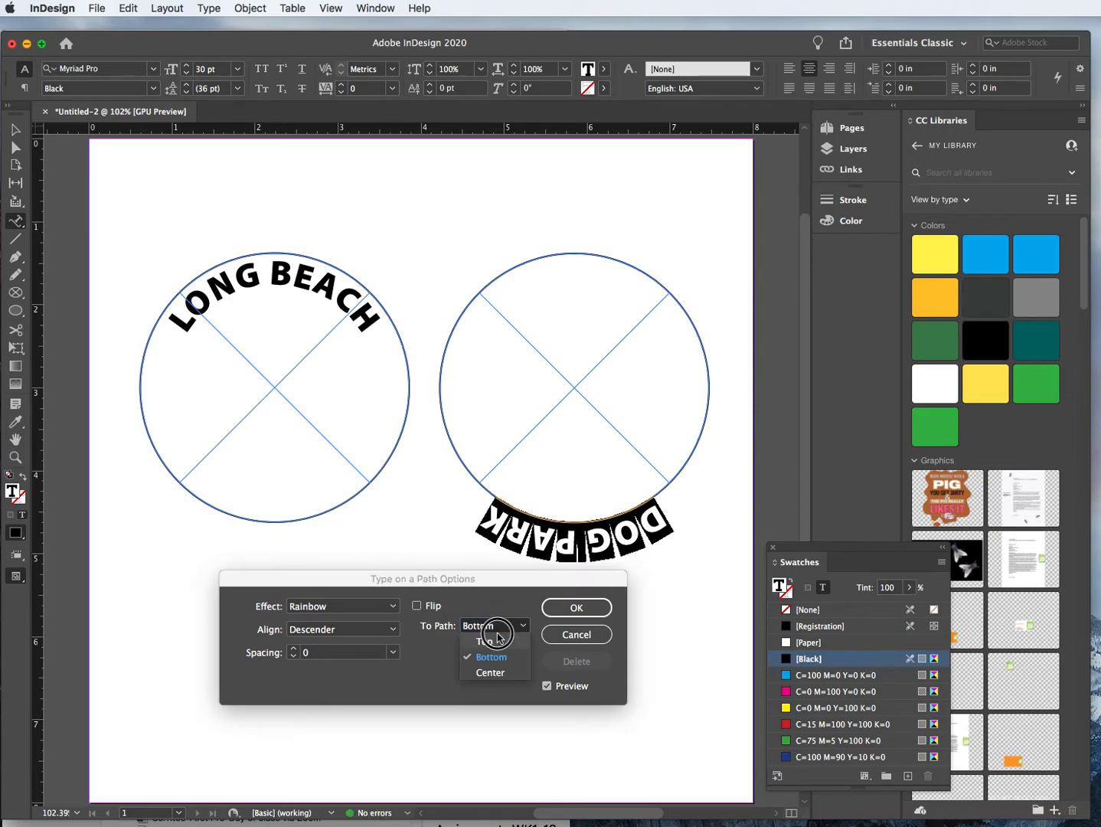
{"action": "left_click", "coordinate": [501, 673]}
{"action": "left_click", "coordinate": [493, 624]}
{"action": "left_click", "coordinate": [490, 642]}
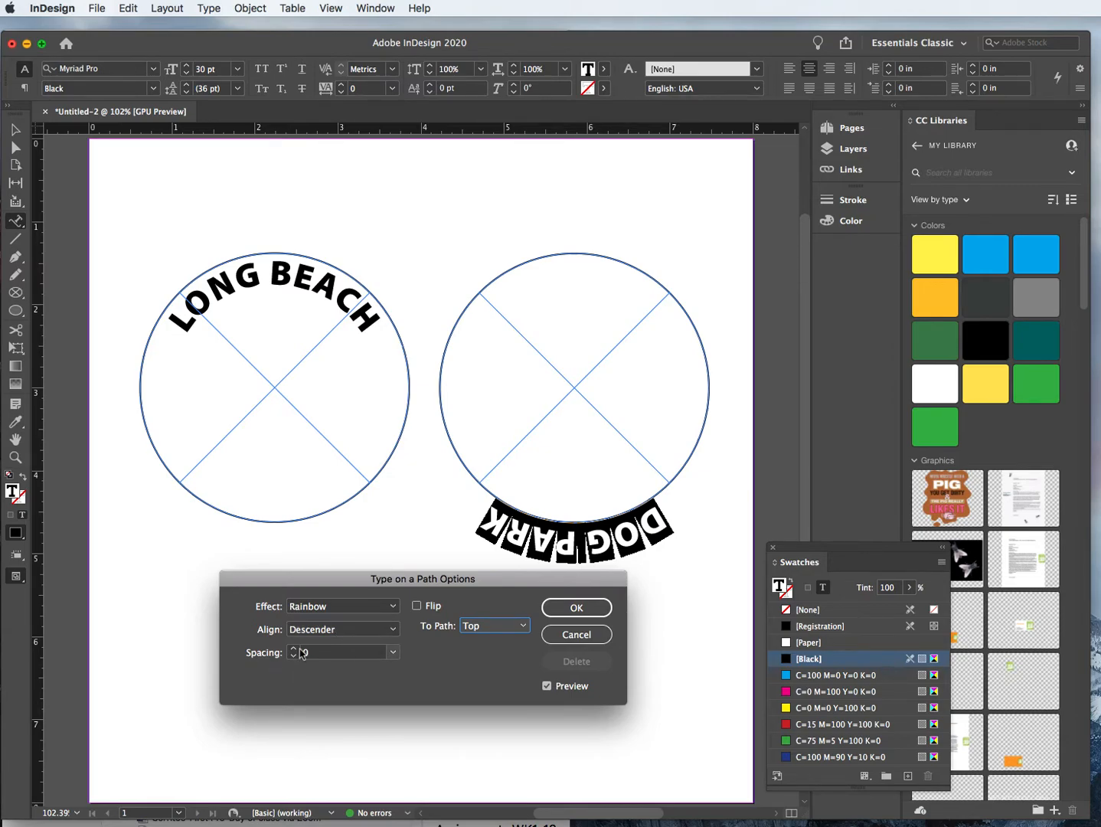
Try the Center and Ascender alignments on the unflipped DOG PARK text
{"action": "left_click", "coordinate": [320, 631]}
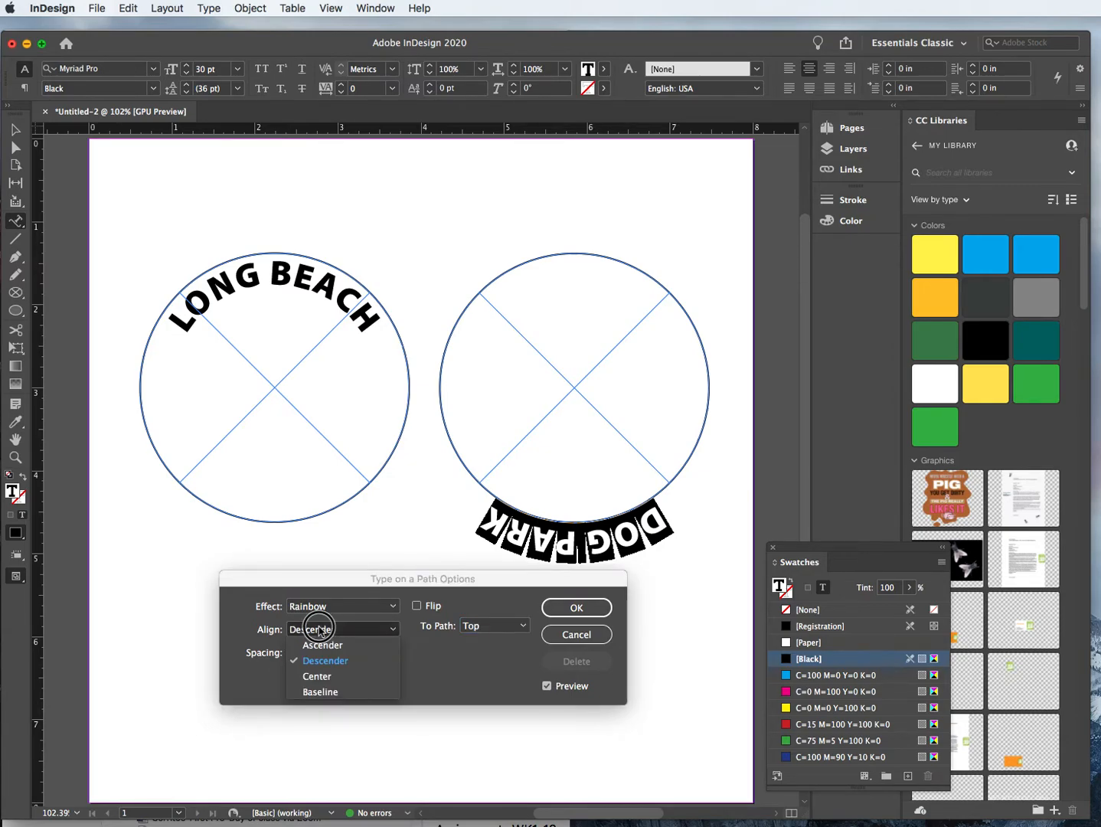
{"action": "left_click", "coordinate": [324, 674]}
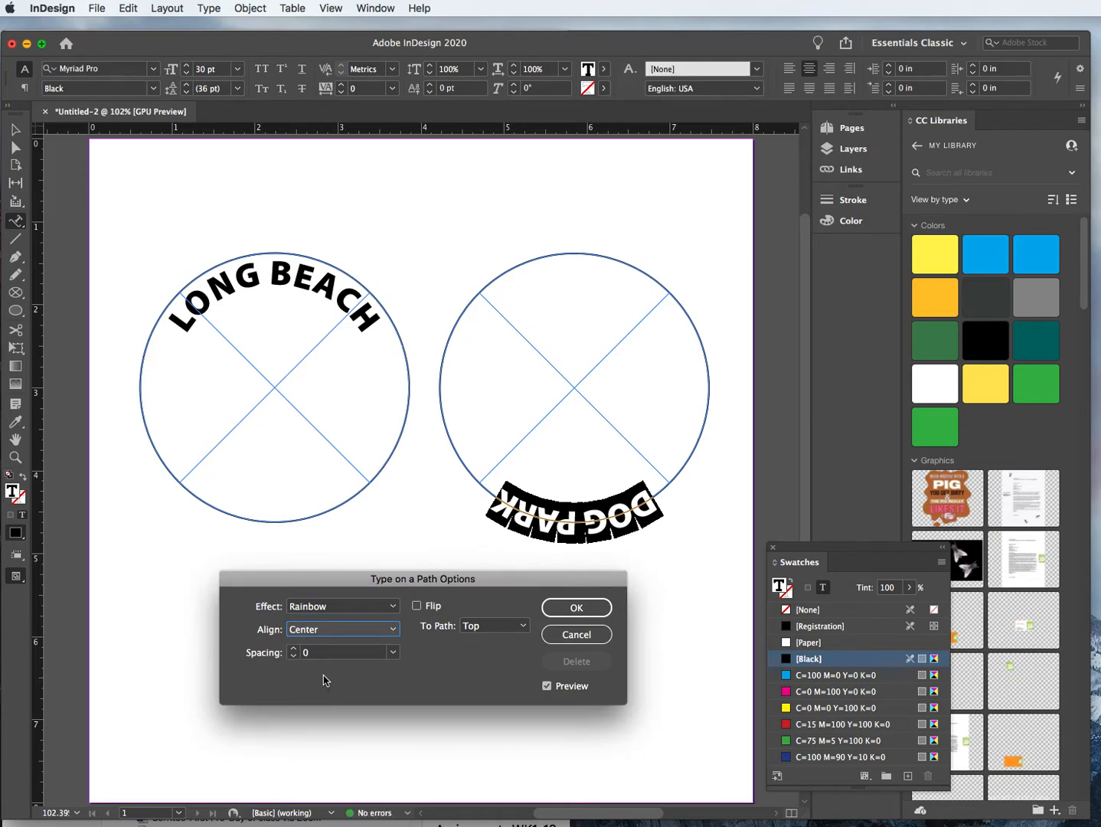
{"action": "left_click", "coordinate": [324, 631]}
{"action": "left_click", "coordinate": [322, 644]}
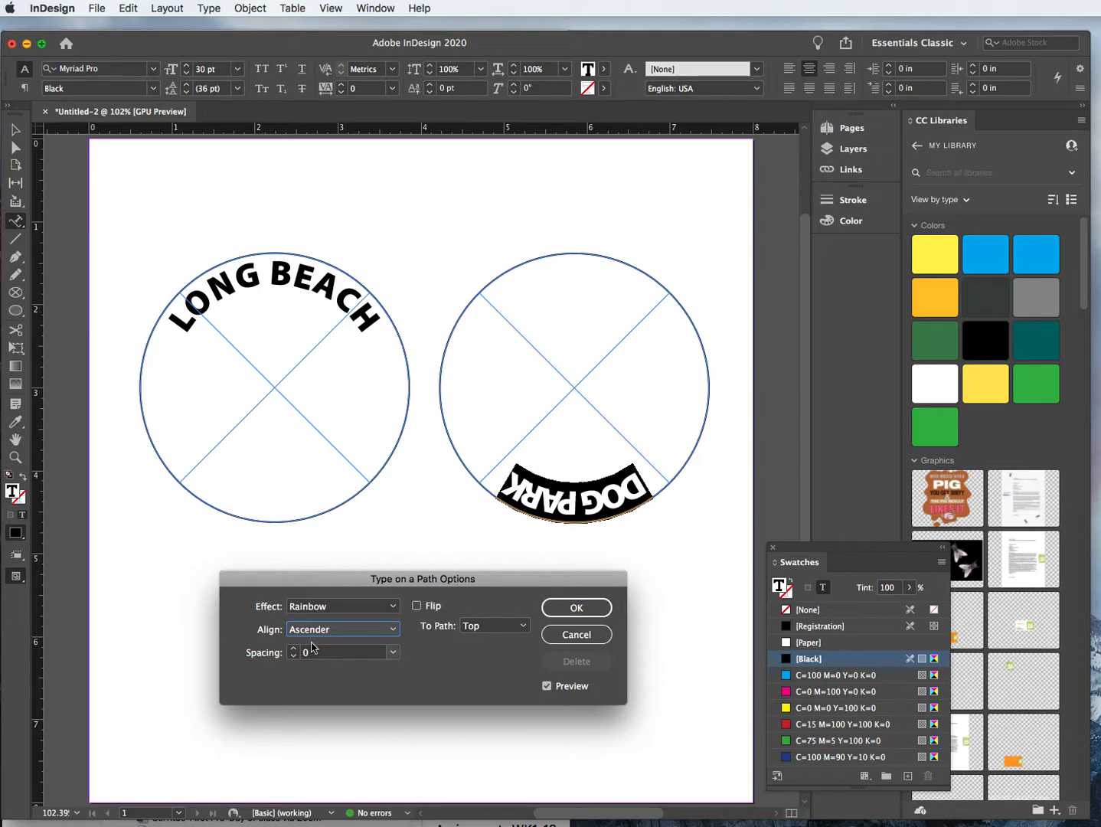
Flip the DOG PARK text on its path and set its alignment to Center
{"action": "left_click", "coordinate": [417, 606]}
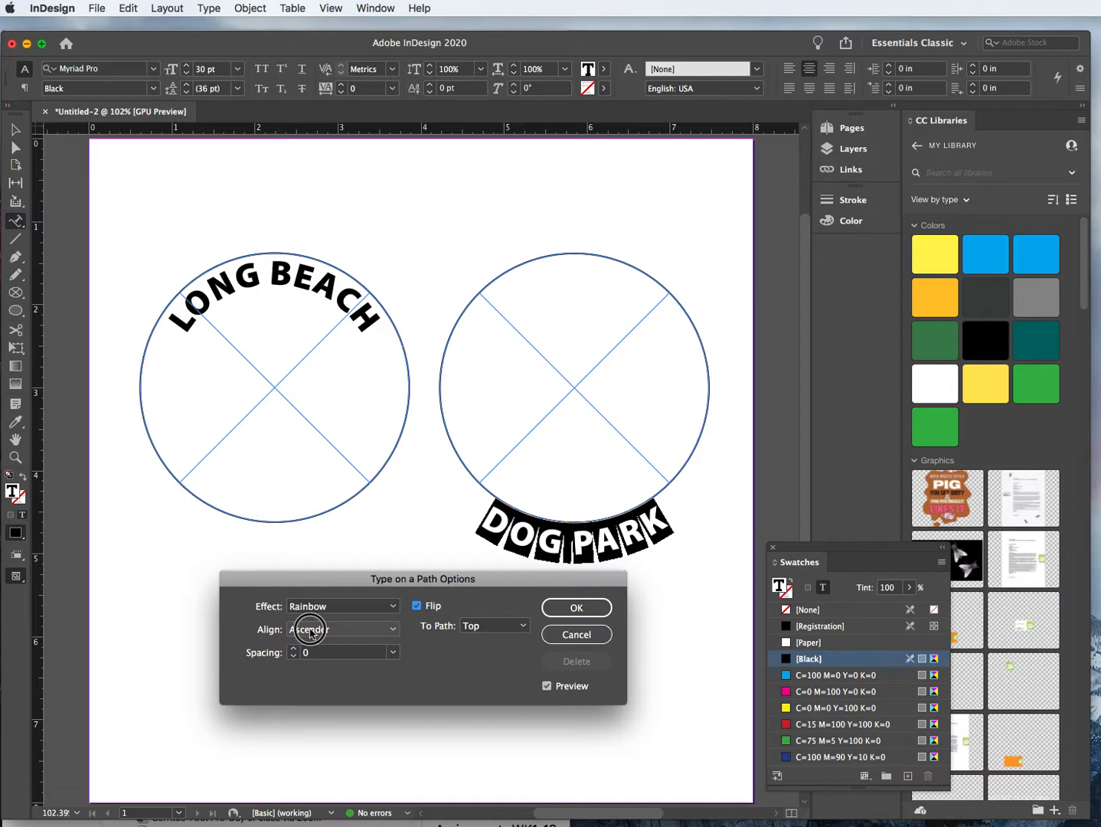
{"action": "left_click", "coordinate": [311, 630]}
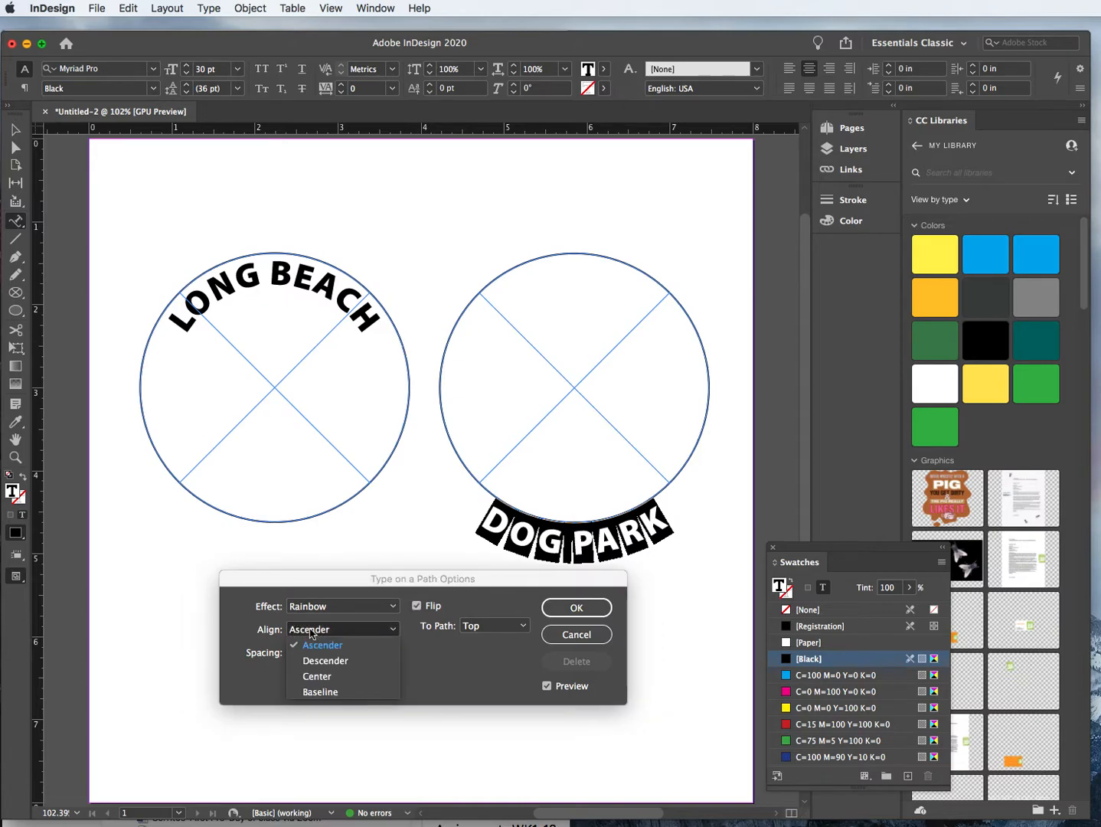
{"action": "left_click", "coordinate": [320, 676]}
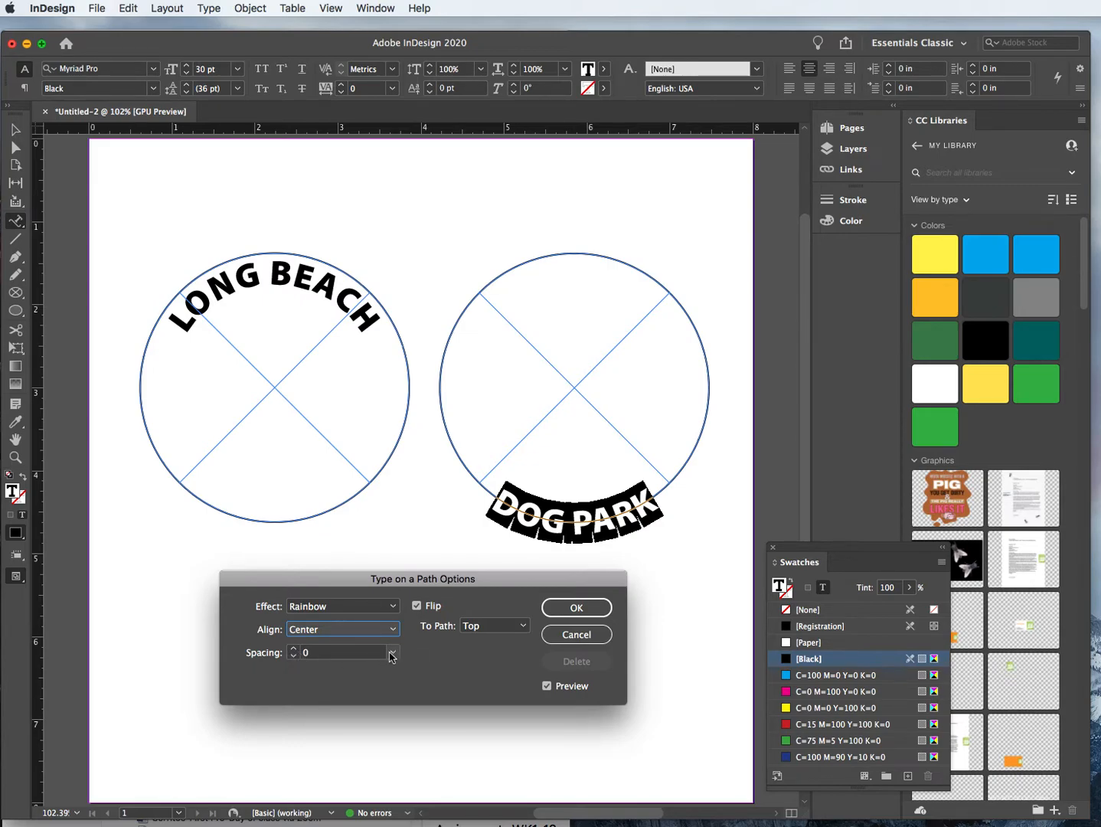
Set the DOG PARK text's path spacing to 30 and apply the Type on a Path options
{"action": "left_click", "coordinate": [295, 658]}
{"action": "left_click", "coordinate": [295, 659]}
{"action": "left_click", "coordinate": [295, 658]}
{"action": "left_click", "coordinate": [294, 659]}
{"action": "left_click", "coordinate": [296, 658]}
{"action": "left_click", "coordinate": [295, 649]}
{"action": "left_click", "coordinate": [296, 649]}
{"action": "left_click", "coordinate": [296, 649]}
{"action": "left_click", "coordinate": [294, 650]}
{"action": "left_click", "coordinate": [295, 649]}
{"action": "left_click", "coordinate": [295, 650]}
{"action": "left_click", "coordinate": [295, 649]}
{"action": "left_click", "coordinate": [294, 649]}
{"action": "left_click", "coordinate": [295, 650]}
{"action": "left_click", "coordinate": [295, 650]}
{"action": "left_click", "coordinate": [295, 649]}
{"action": "left_click", "coordinate": [296, 649]}
{"action": "left_click", "coordinate": [295, 649]}
{"action": "left_click", "coordinate": [295, 649]}
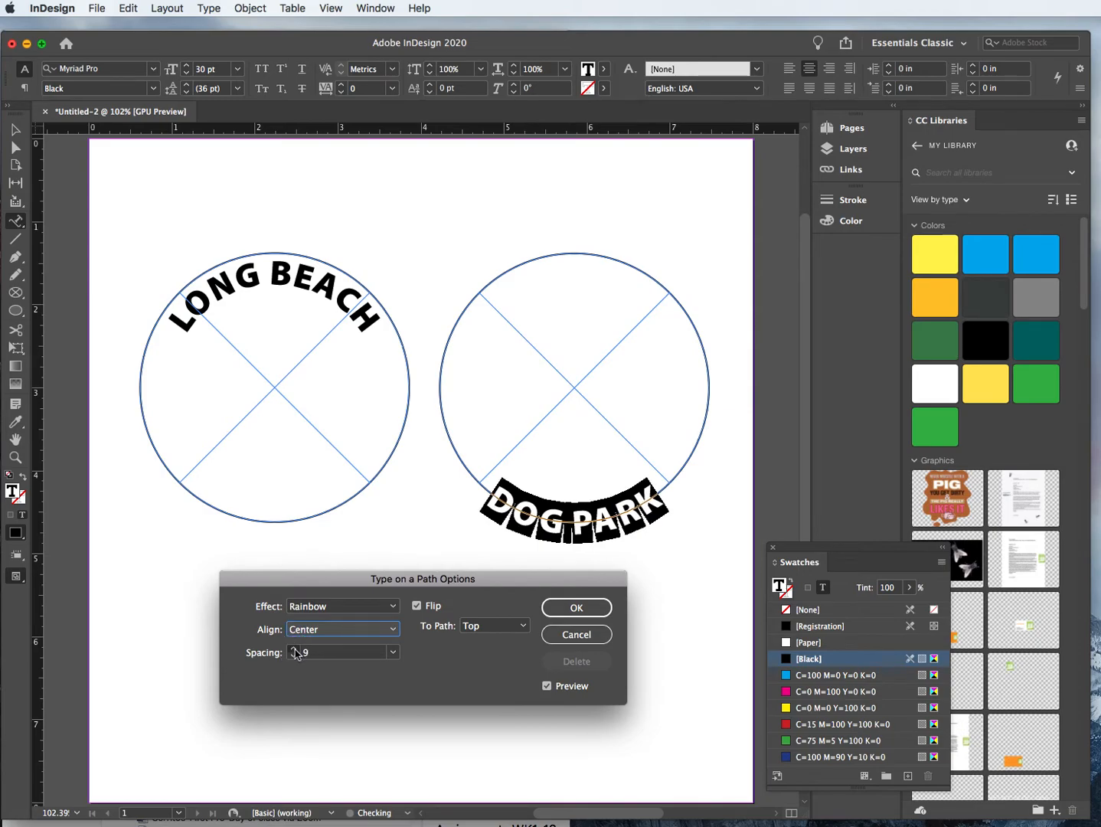
{"action": "left_click", "coordinate": [295, 650]}
{"action": "left_click", "coordinate": [296, 649]}
{"action": "left_click", "coordinate": [295, 649]}
{"action": "left_click", "coordinate": [296, 649]}
{"action": "left_click", "coordinate": [295, 649]}
{"action": "left_click", "coordinate": [295, 650]}
{"action": "left_click", "coordinate": [296, 649]}
{"action": "left_click", "coordinate": [296, 649]}
{"action": "left_click", "coordinate": [295, 649]}
{"action": "left_click", "coordinate": [295, 649]}
{"action": "left_click", "coordinate": [295, 649]}
{"action": "left_click", "coordinate": [295, 650]}
{"action": "left_click", "coordinate": [295, 649]}
{"action": "left_click", "coordinate": [295, 649]}
{"action": "left_click", "coordinate": [294, 649]}
{"action": "left_click", "coordinate": [295, 650]}
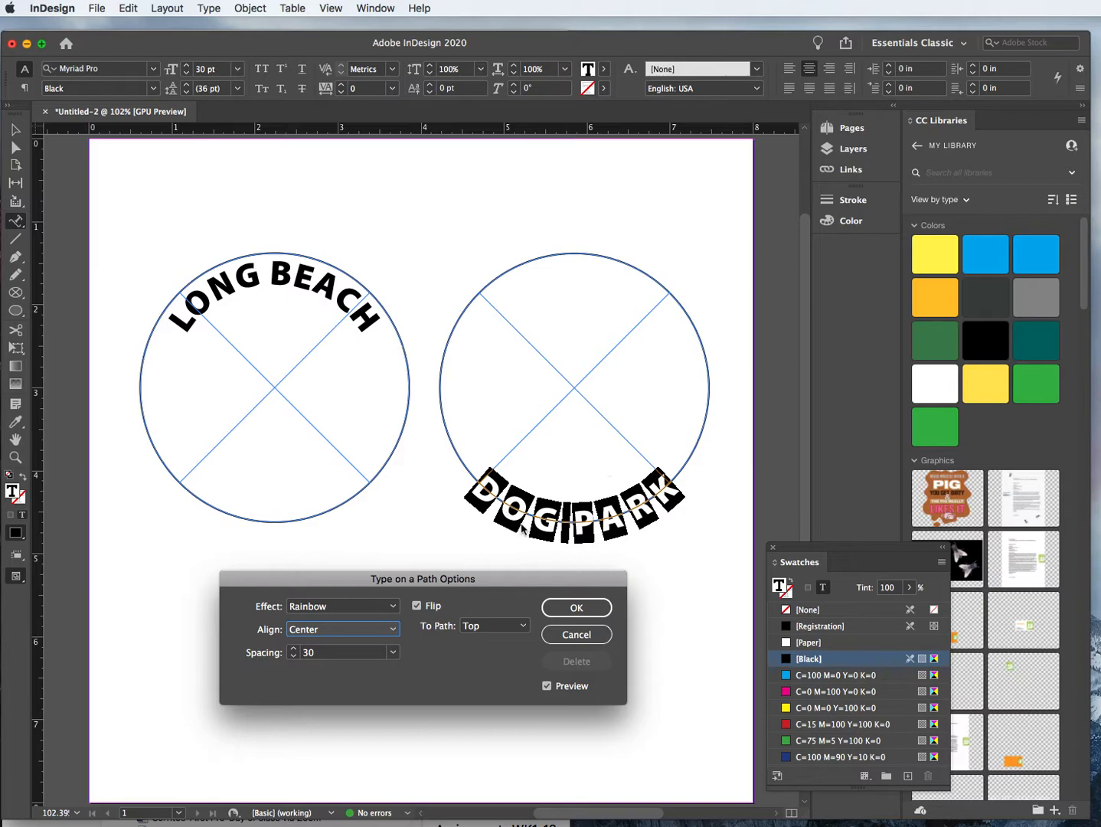
{"action": "left_click", "coordinate": [575, 608]}
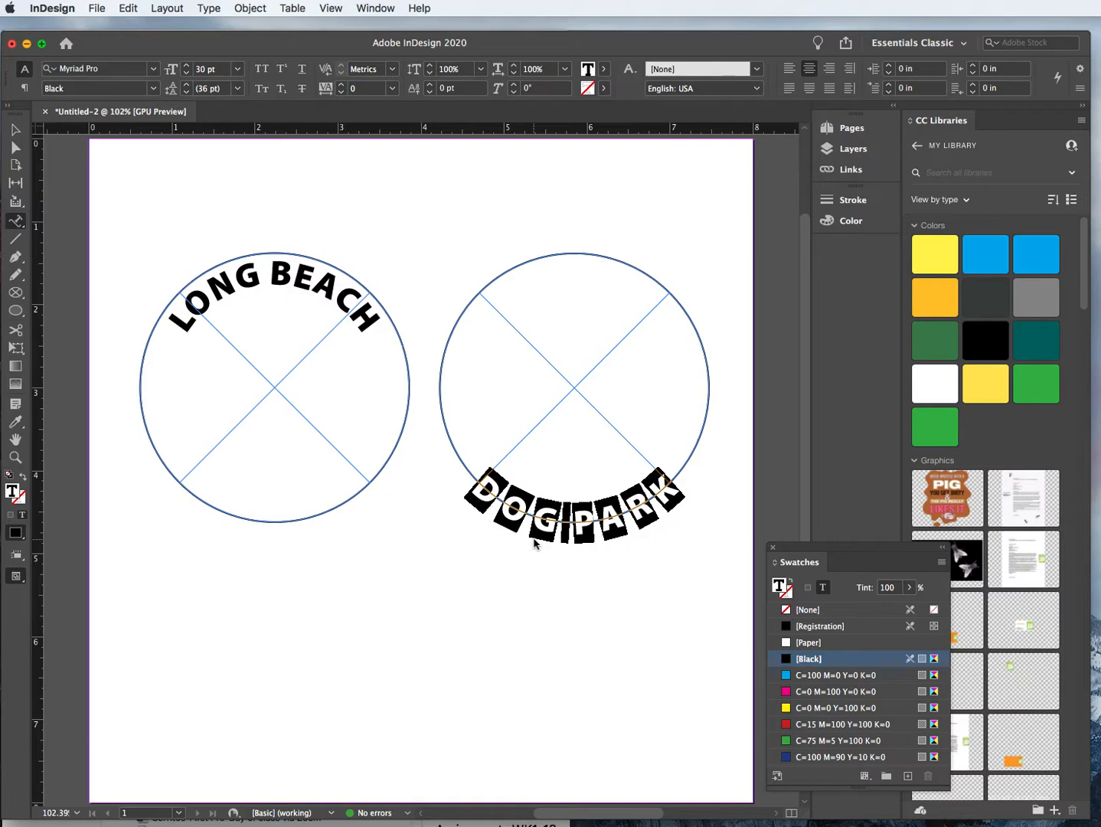
Raise the DOG PARK text inside the circle with a baseline shift of 18 pt
{"action": "key", "text": "alt+shift+Up"}
{"action": "key", "text": "alt+shift+Up"}
{"action": "key", "text": "alt+shift+Up"}
{"action": "key", "text": "alt+shift+Up"}
{"action": "key", "text": "alt+shift+Up"}
{"action": "key", "text": "alt+shift+Up"}
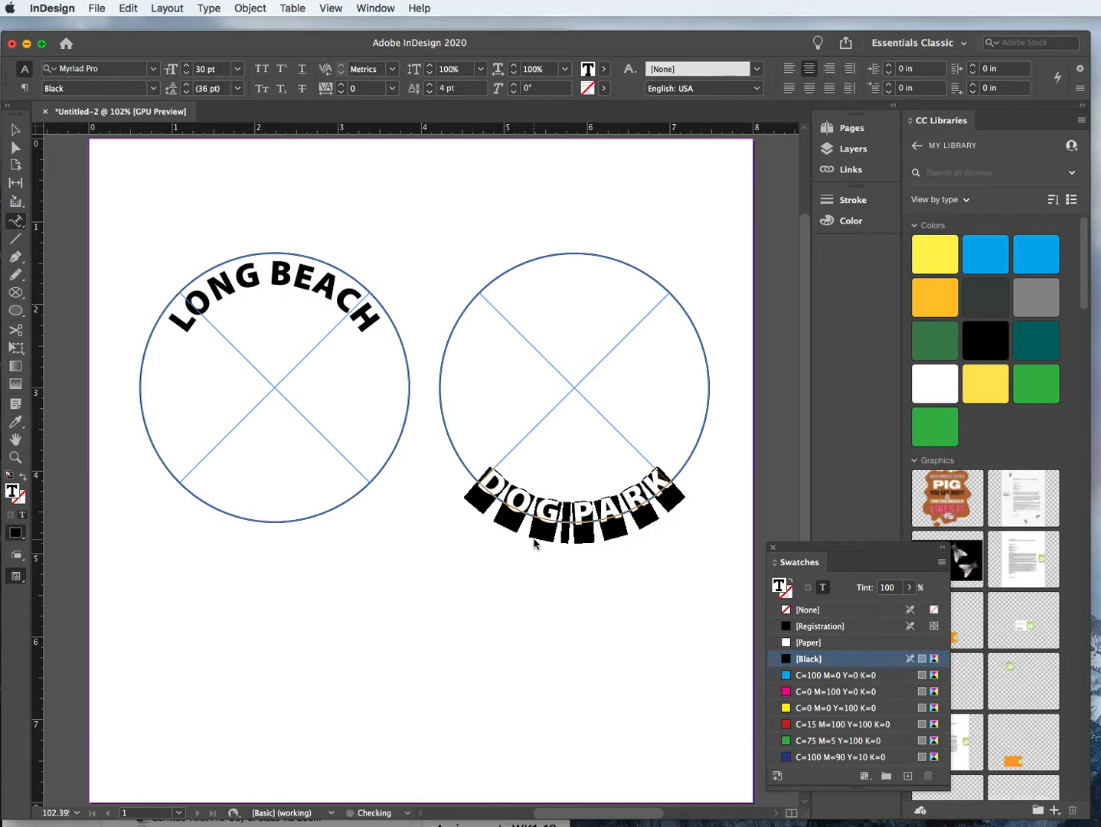
{"action": "key", "text": "alt+shift+Up"}
{"action": "key", "text": "alt+shift+Up"}
{"action": "key", "text": "alt+shift+Up"}
{"action": "key", "text": "alt+shift+Up"}
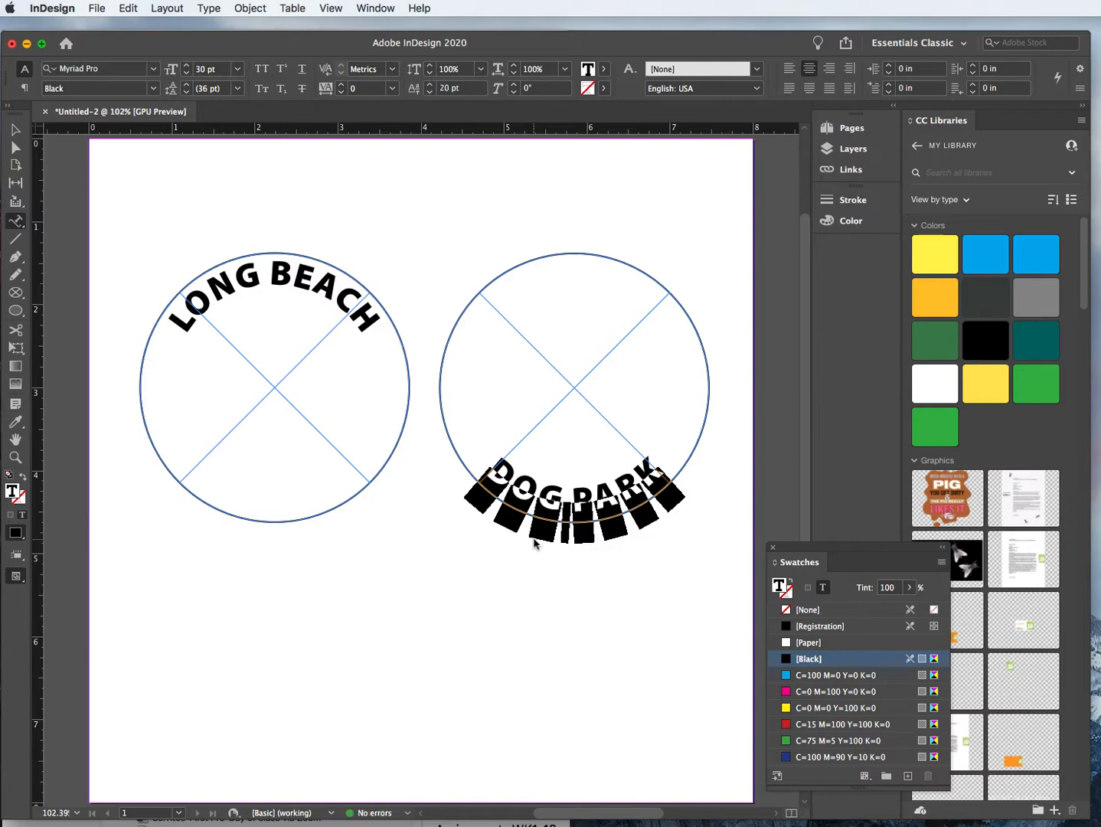
{"action": "key", "text": "alt+shift+Down"}
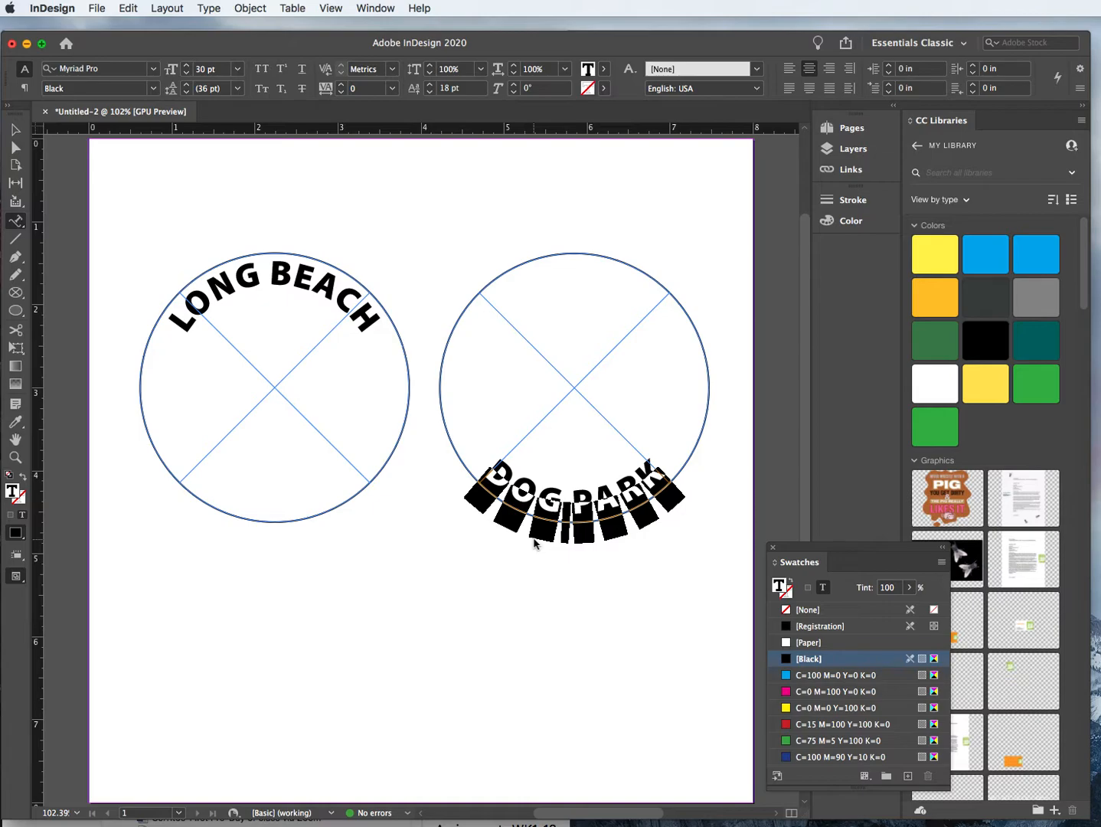
Set the DOG PARK text's tracking to 80 and deselect it
{"action": "key", "text": "alt+Right"}
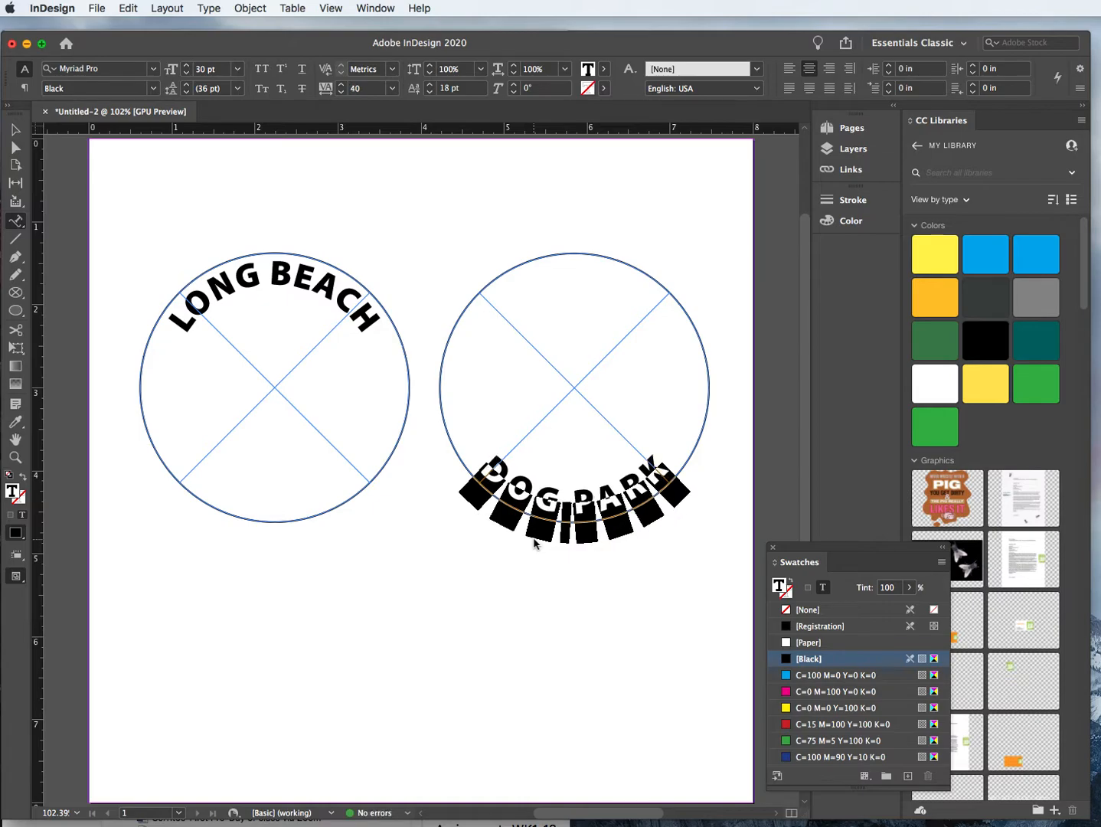
{"action": "key", "text": "alt+Right"}
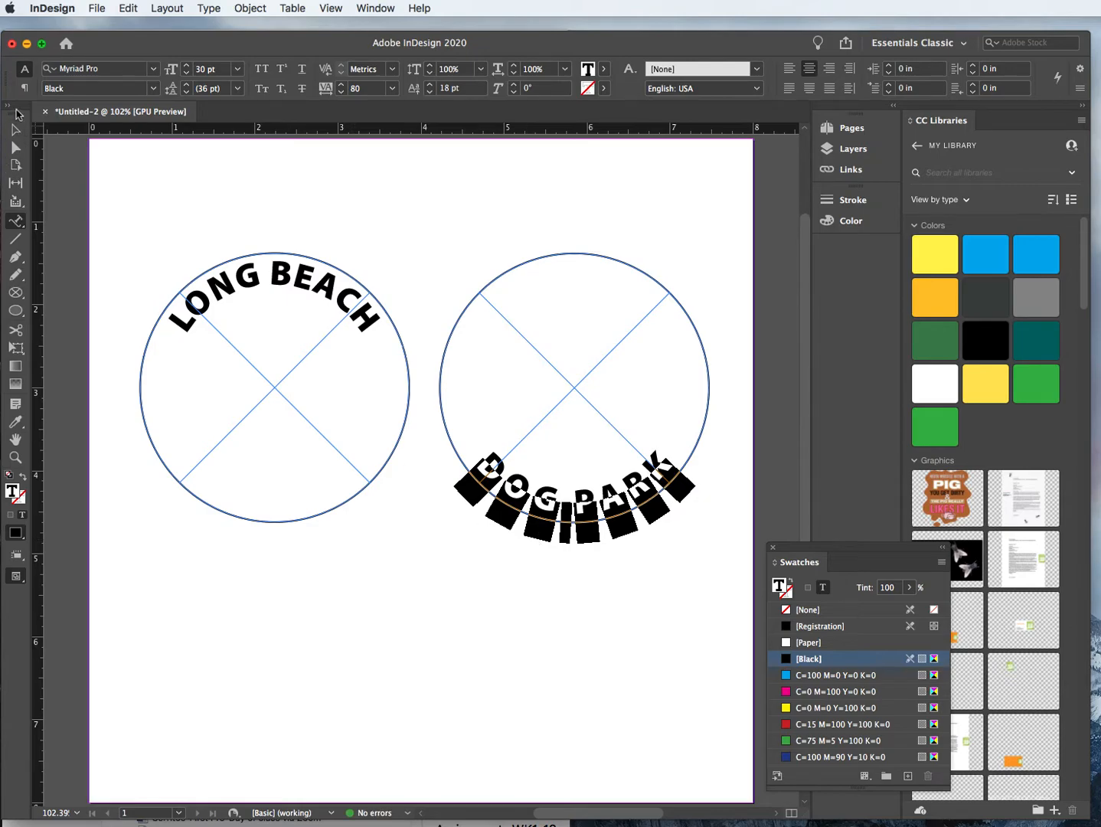
{"action": "left_click", "coordinate": [16, 129]}
{"action": "left_click", "coordinate": [202, 186]}
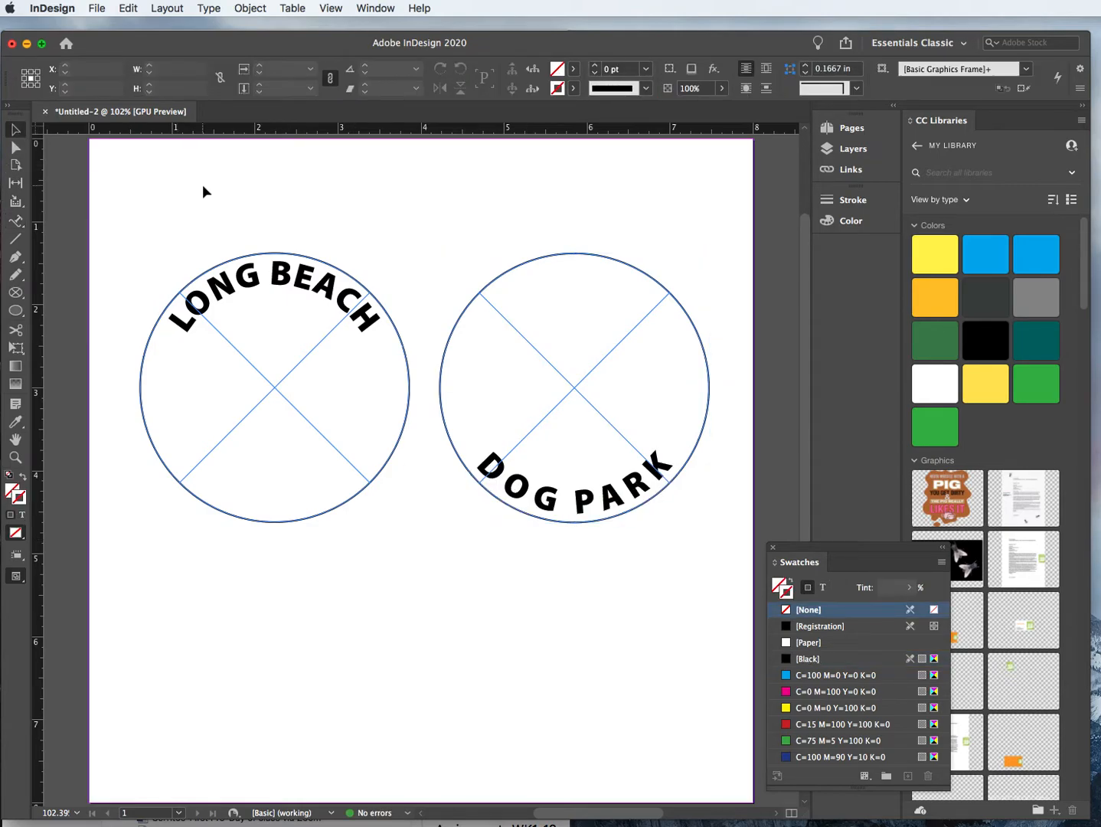
Set the tracking of the whole DOG PARK text to 40 and deselect it
{"action": "left_click", "coordinate": [15, 220]}
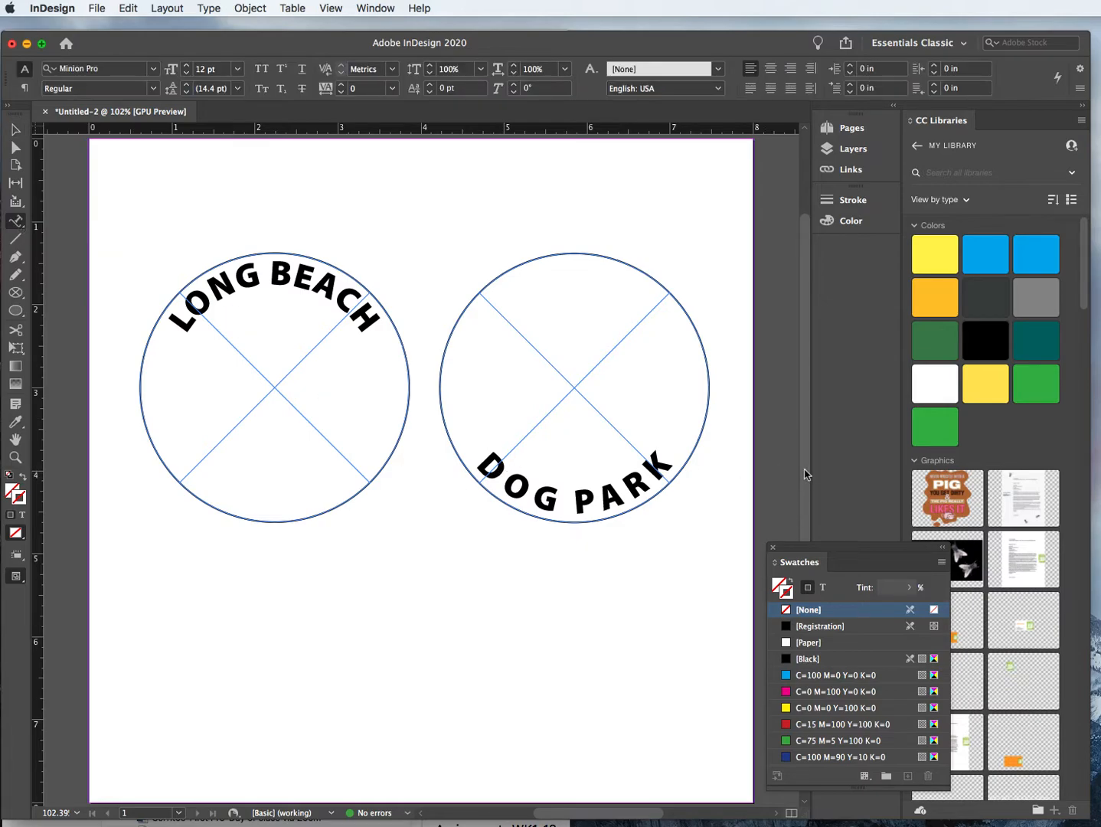
{"action": "left_click_drag", "start_coordinate": [676, 463], "coordinate": [463, 470]}
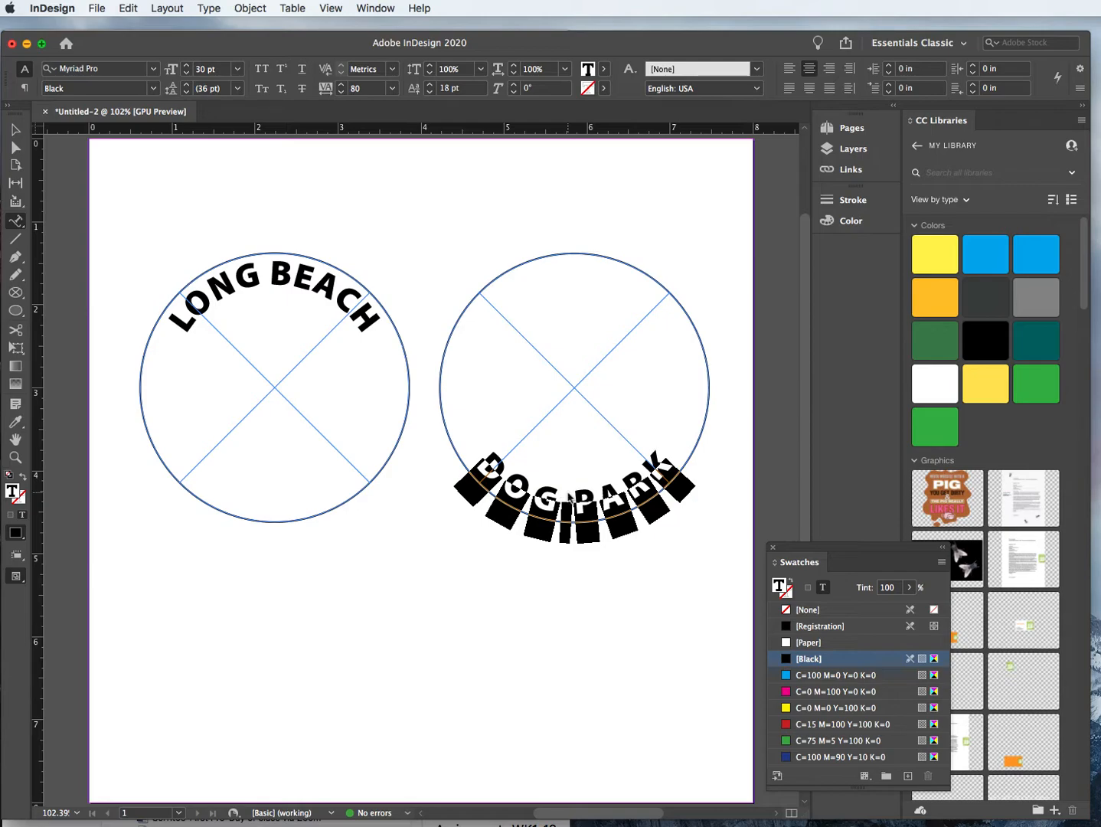
{"action": "key", "text": "alt+Left"}
{"action": "key", "text": "alt+Left"}
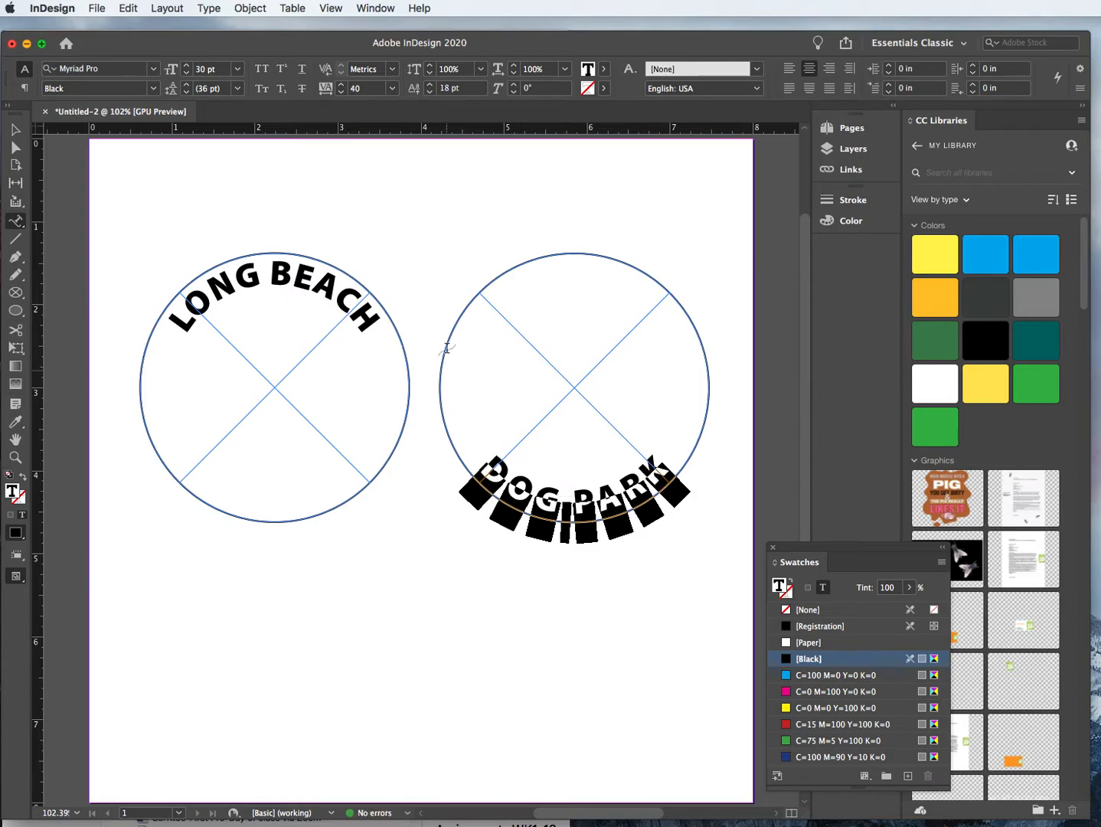
{"action": "left_click", "coordinate": [17, 130]}
{"action": "left_click", "coordinate": [170, 187]}
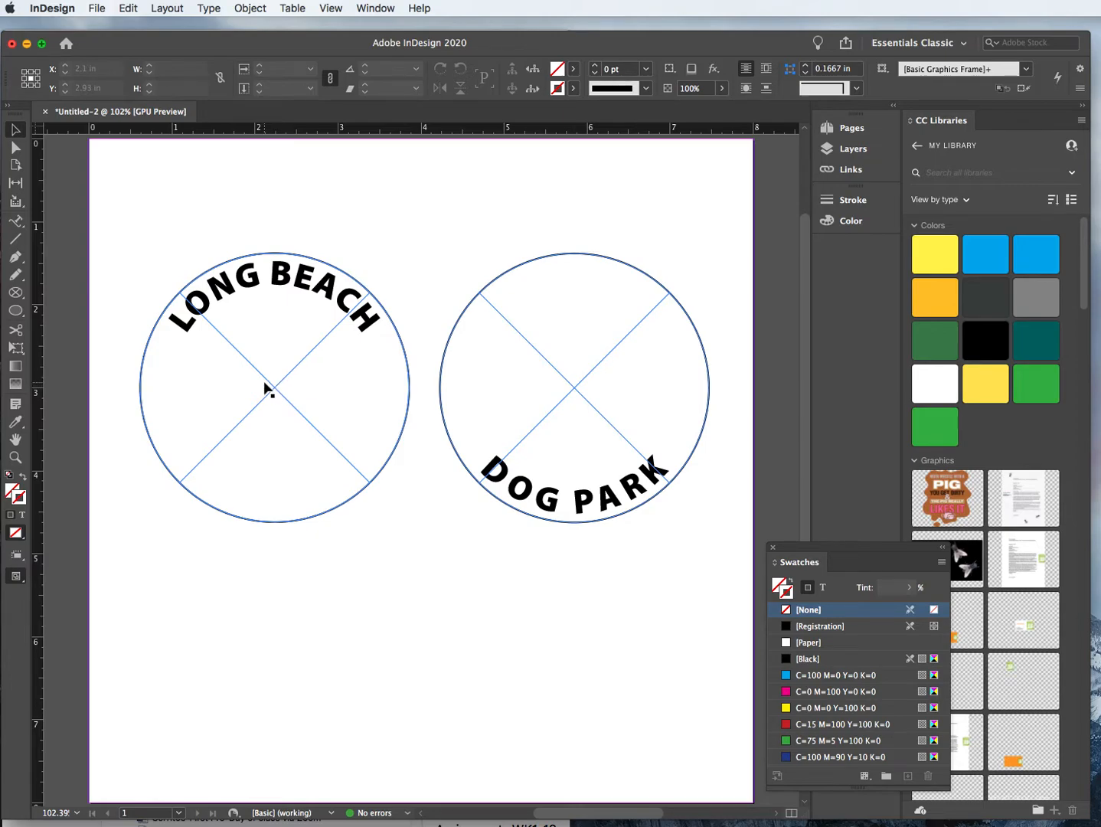
Fill the whole LONG BEACH text on the left circle with the [Paper] swatch
{"action": "left_click", "coordinate": [306, 290]}
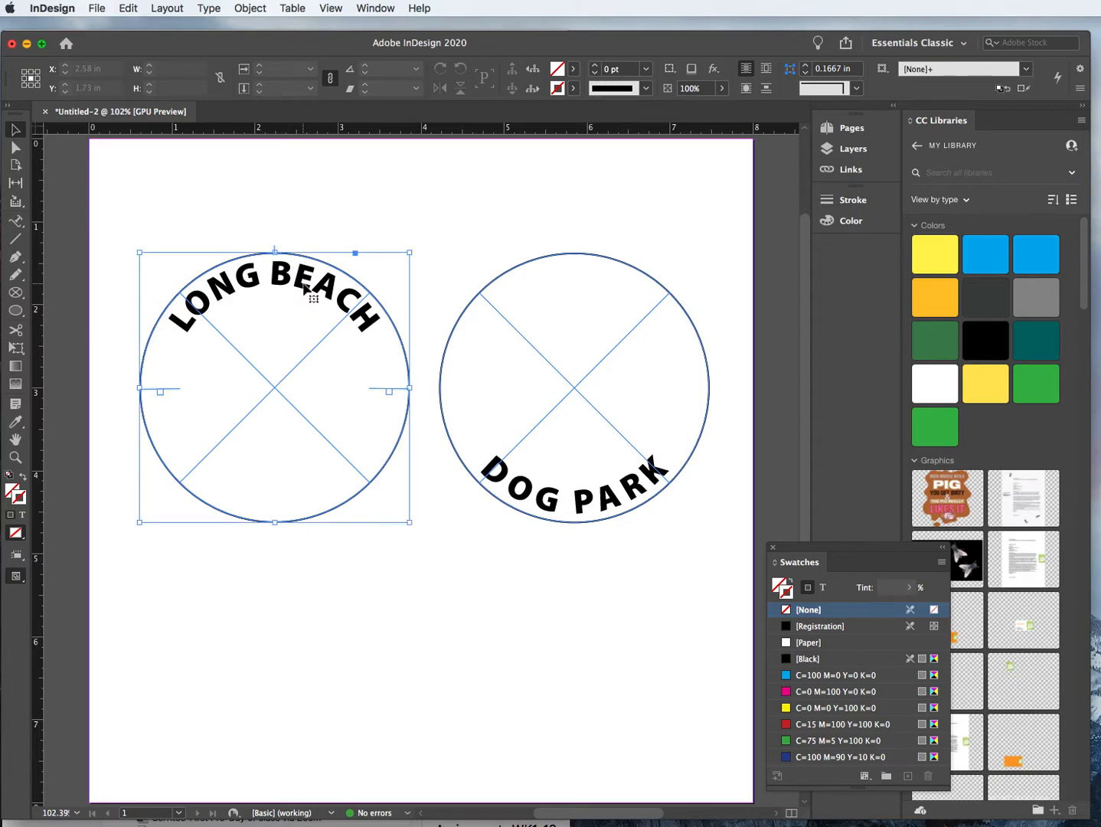
{"action": "left_click", "coordinate": [16, 219]}
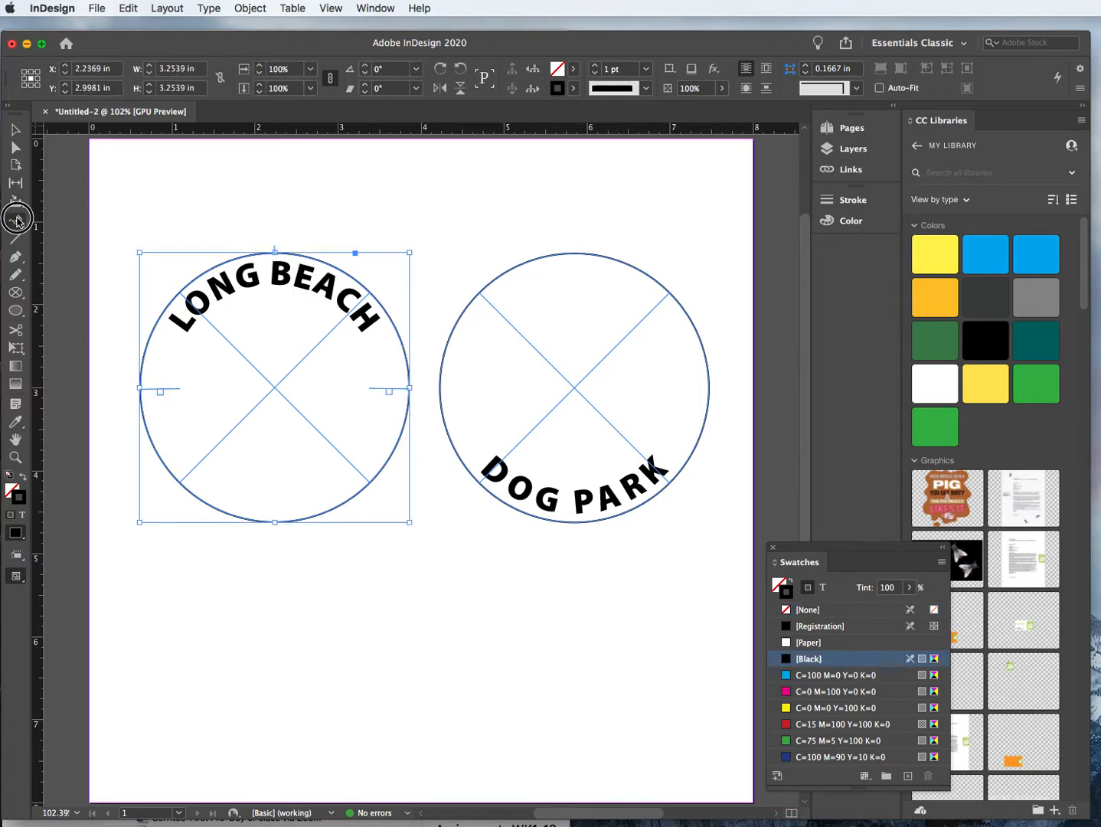
{"action": "left_click_drag", "start_coordinate": [365, 325], "coordinate": [155, 318]}
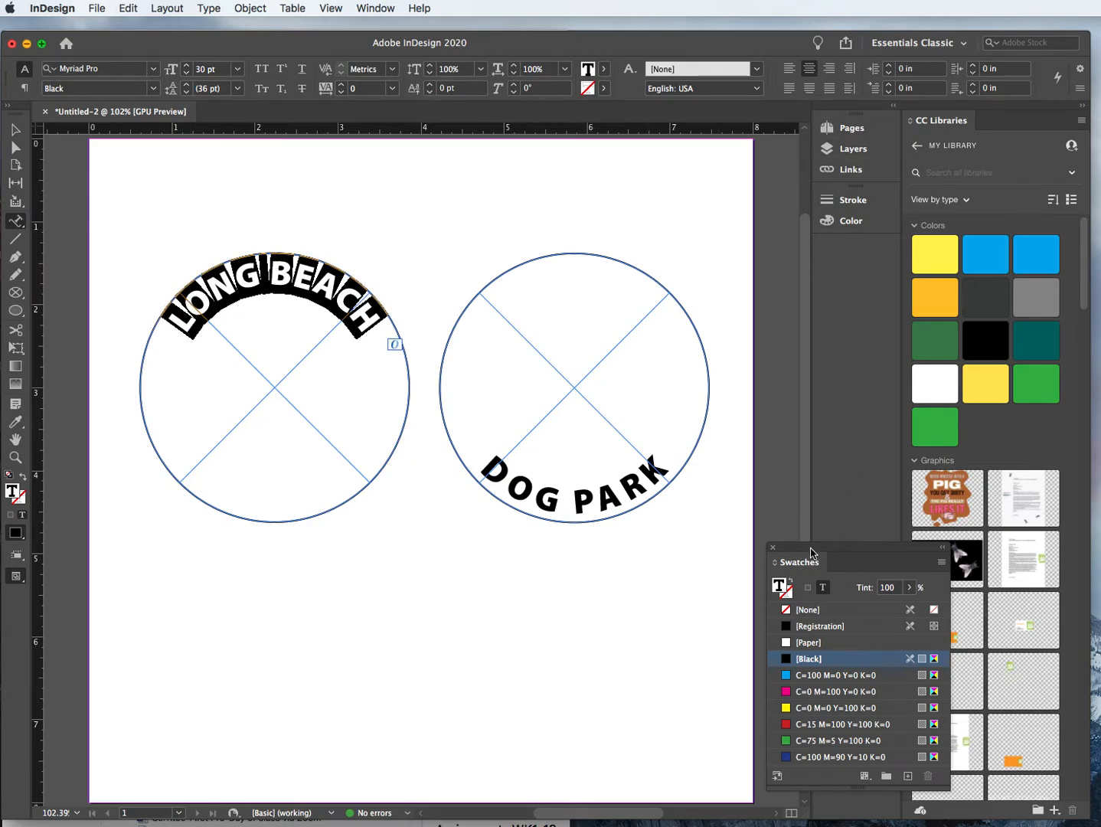
{"action": "scroll", "coordinate": [536, 559], "scroll_direction": "down", "scroll_amount": 1}
{"action": "left_click_drag", "start_coordinate": [836, 550], "coordinate": [427, 545]}
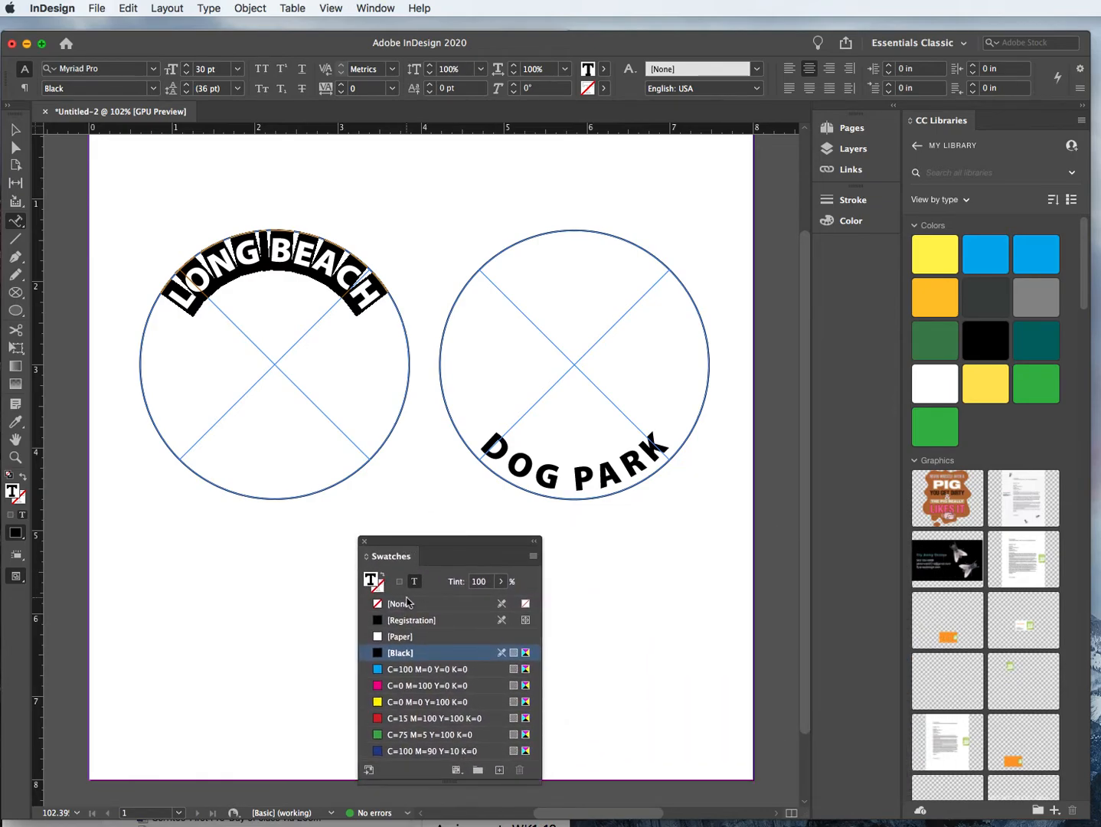
{"action": "left_click", "coordinate": [377, 638]}
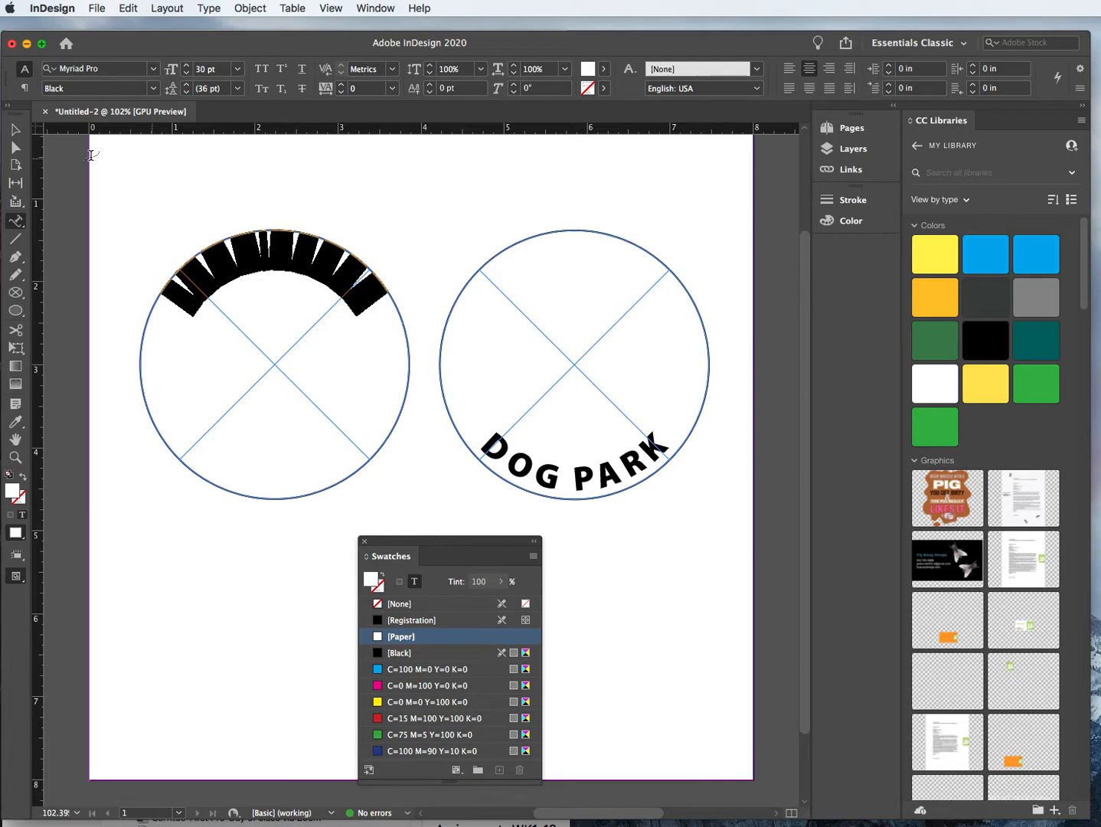
Swap the left circle's fill and stroke to give it a black fill and no stroke
{"action": "left_click", "coordinate": [16, 129]}
{"action": "left_click", "coordinate": [192, 193]}
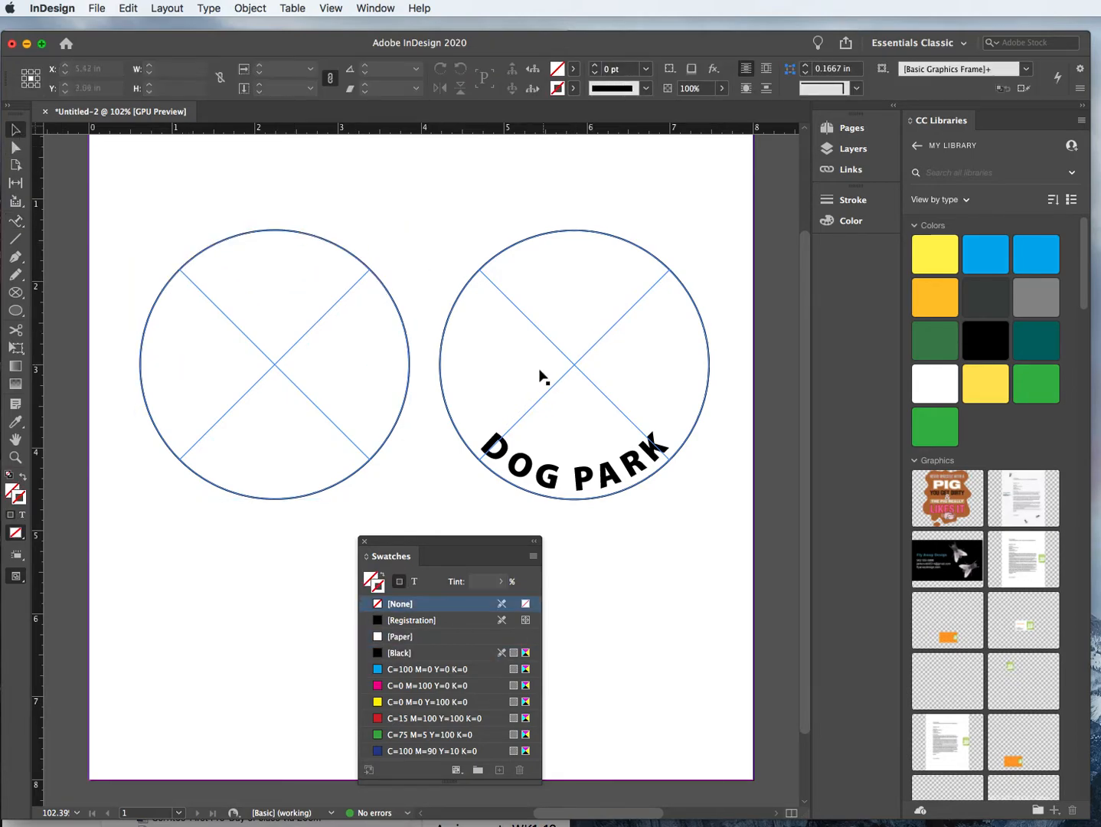
{"action": "left_click", "coordinate": [408, 346]}
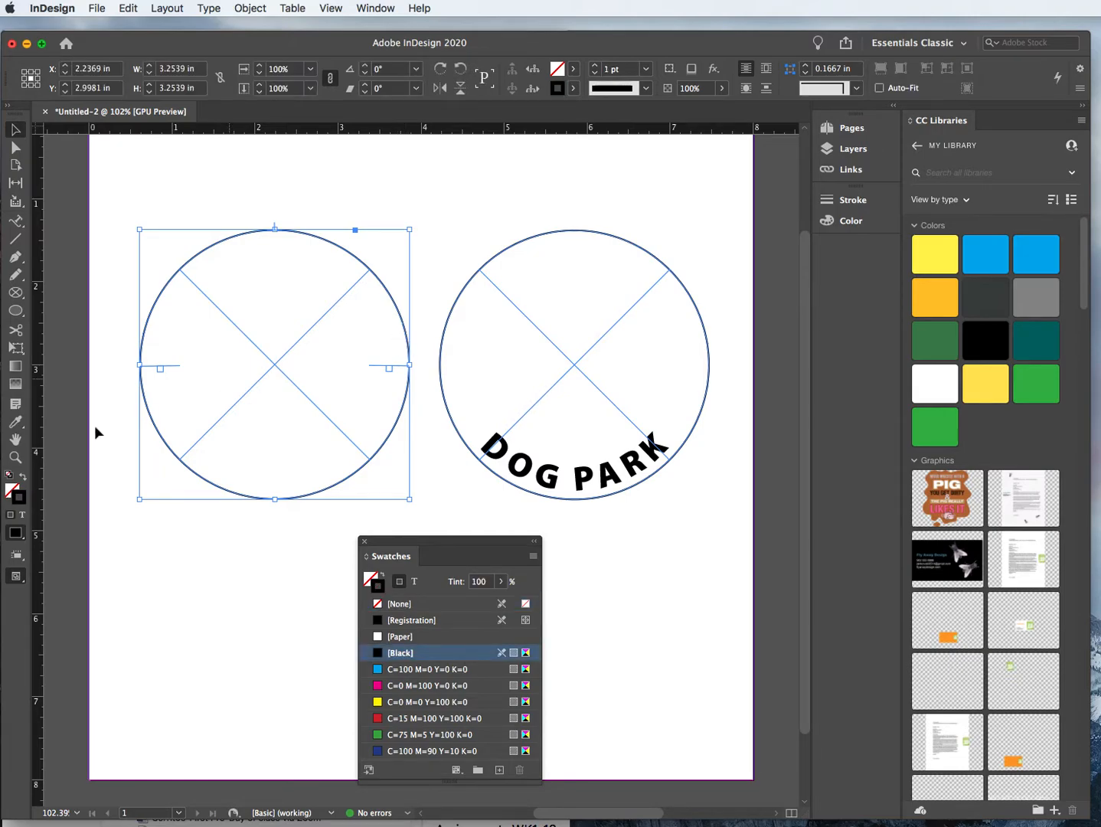
{"action": "left_click", "coordinate": [24, 478]}
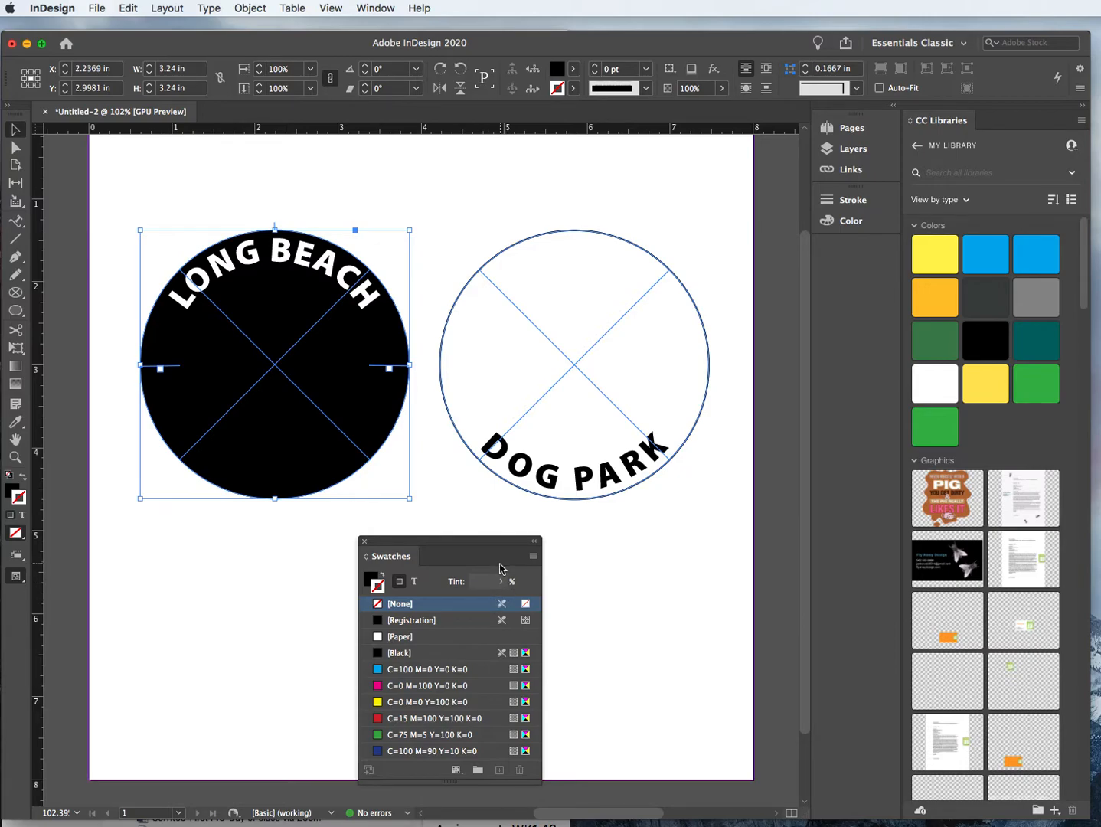
Give the left circle a [Black] stroke, reduce its black fill to a 48% tint, and deselect it
{"action": "left_click", "coordinate": [383, 654]}
{"action": "left_click", "coordinate": [370, 580]}
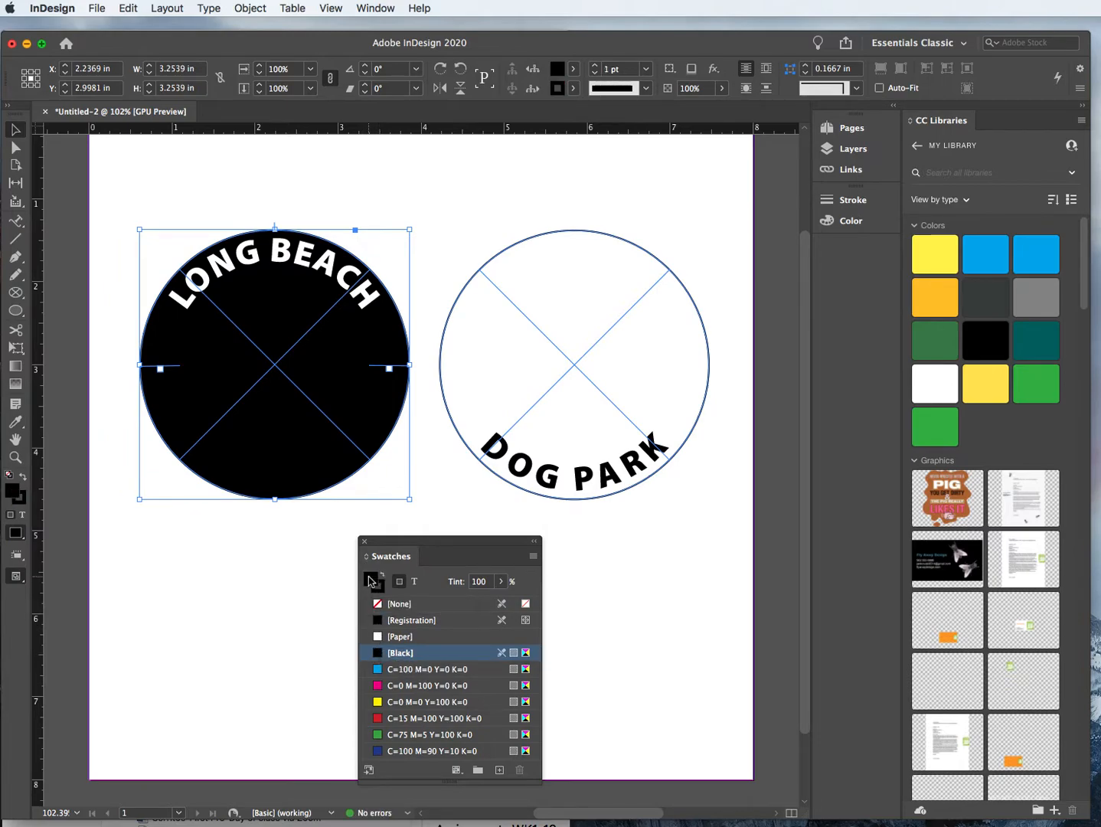
{"action": "left_click_drag", "start_coordinate": [505, 587], "coordinate": [462, 602]}
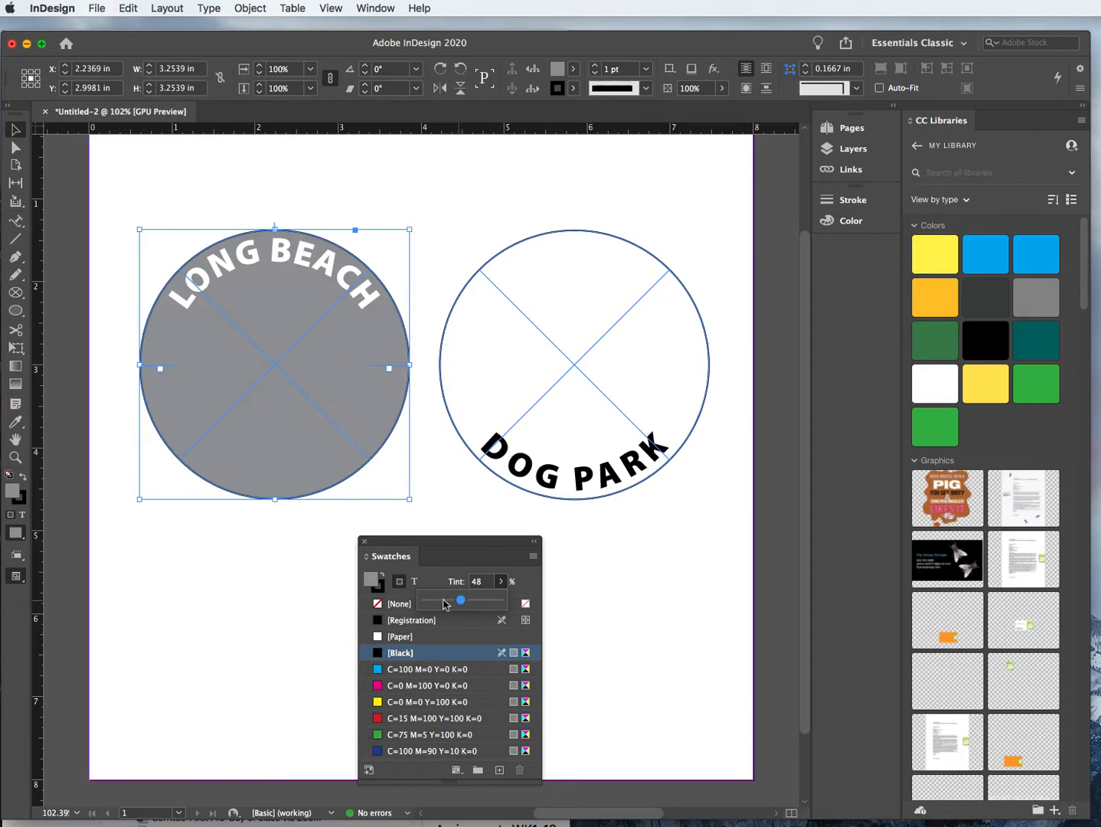
{"action": "left_click", "coordinate": [248, 575]}
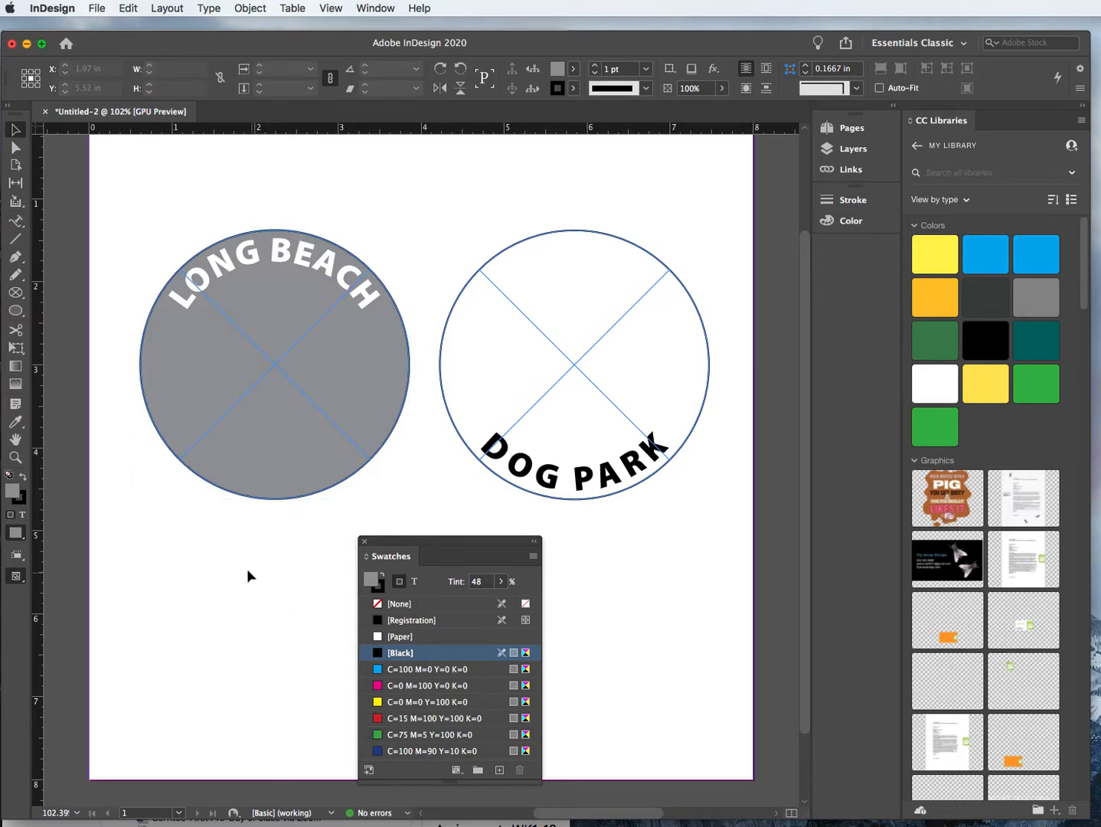
Set the left circle's stroke weight to 5 pt and deselect it
{"action": "left_click", "coordinate": [283, 234]}
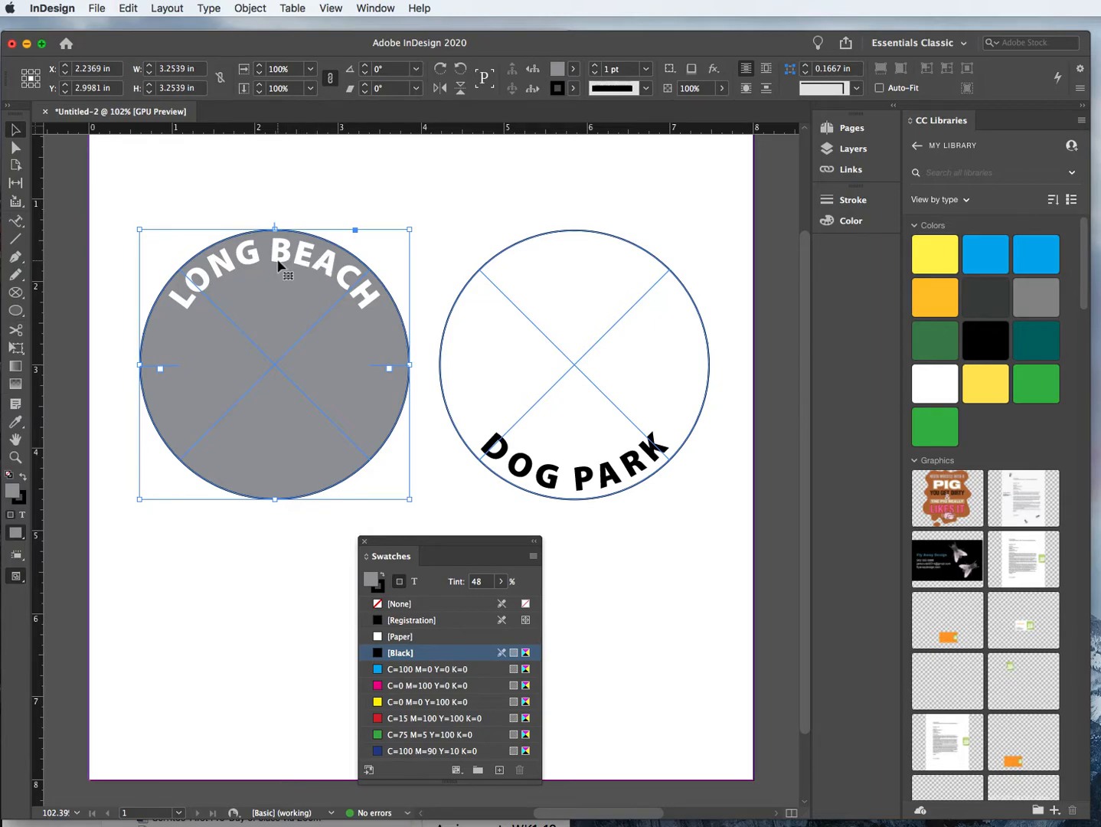
{"action": "left_click", "coordinate": [380, 585]}
{"action": "left_click_drag", "start_coordinate": [466, 545], "coordinate": [460, 527]}
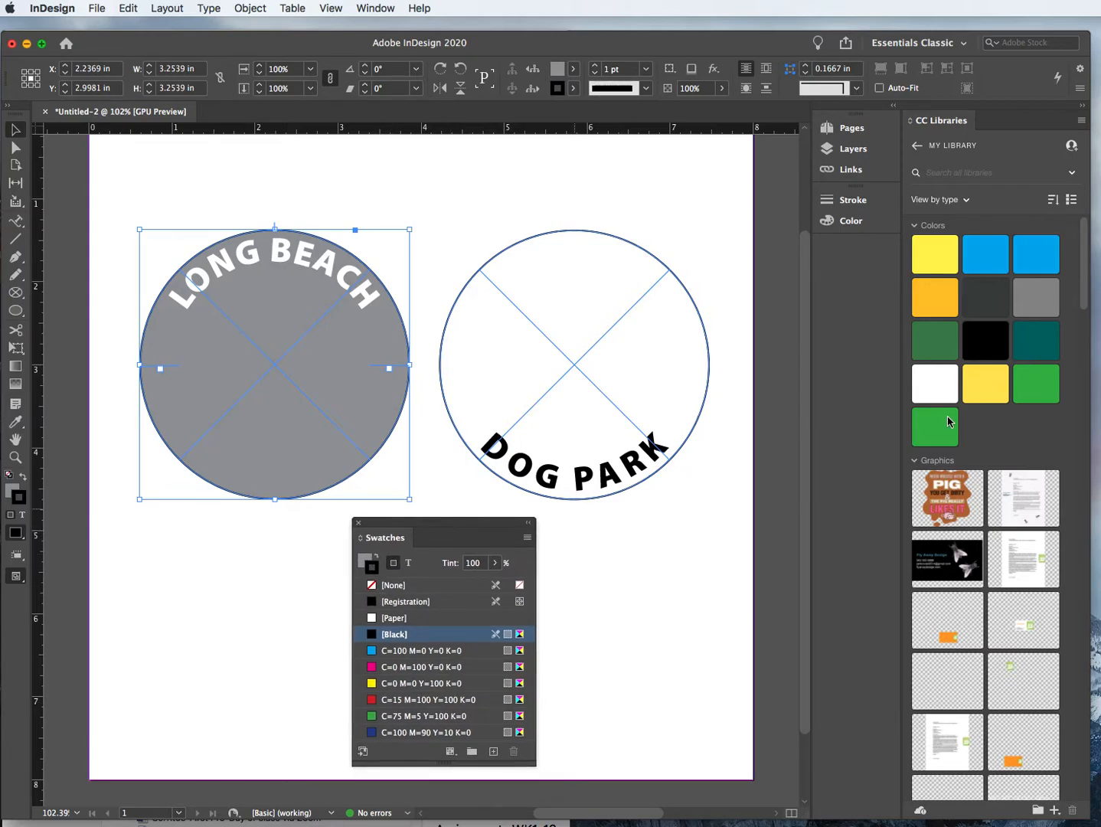
{"action": "left_click", "coordinate": [859, 199]}
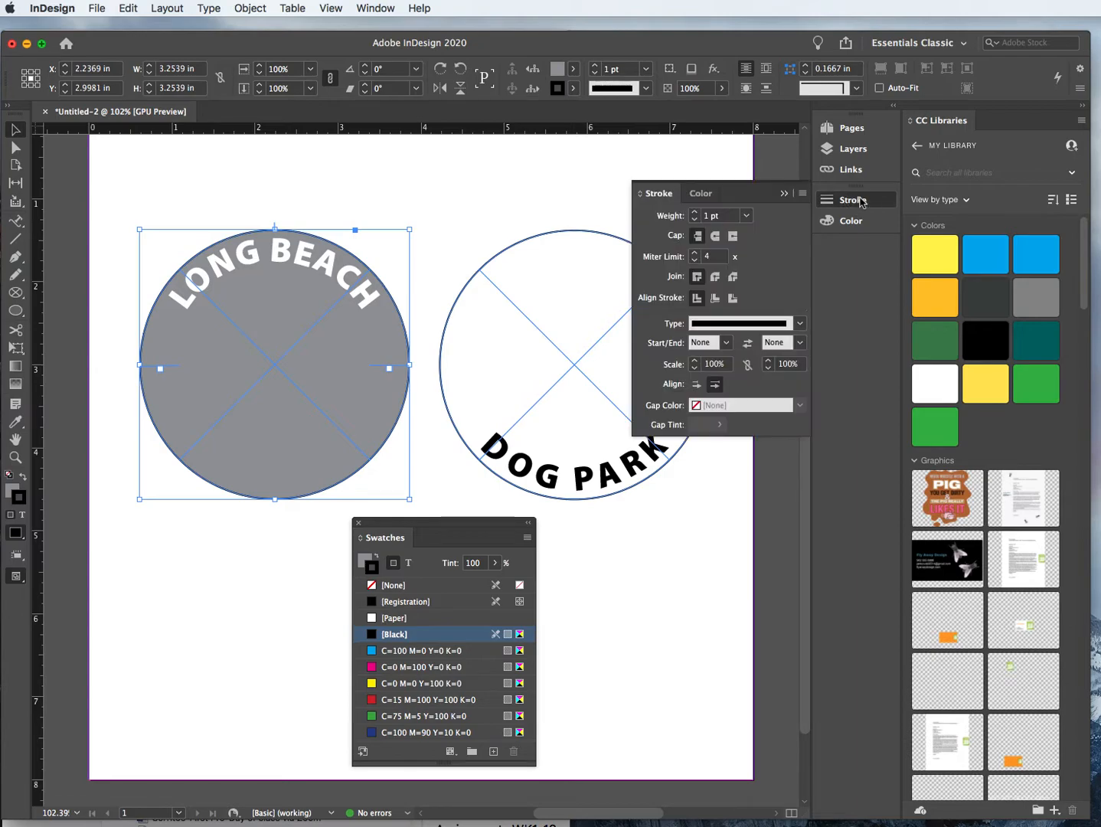
{"action": "left_click", "coordinate": [744, 216]}
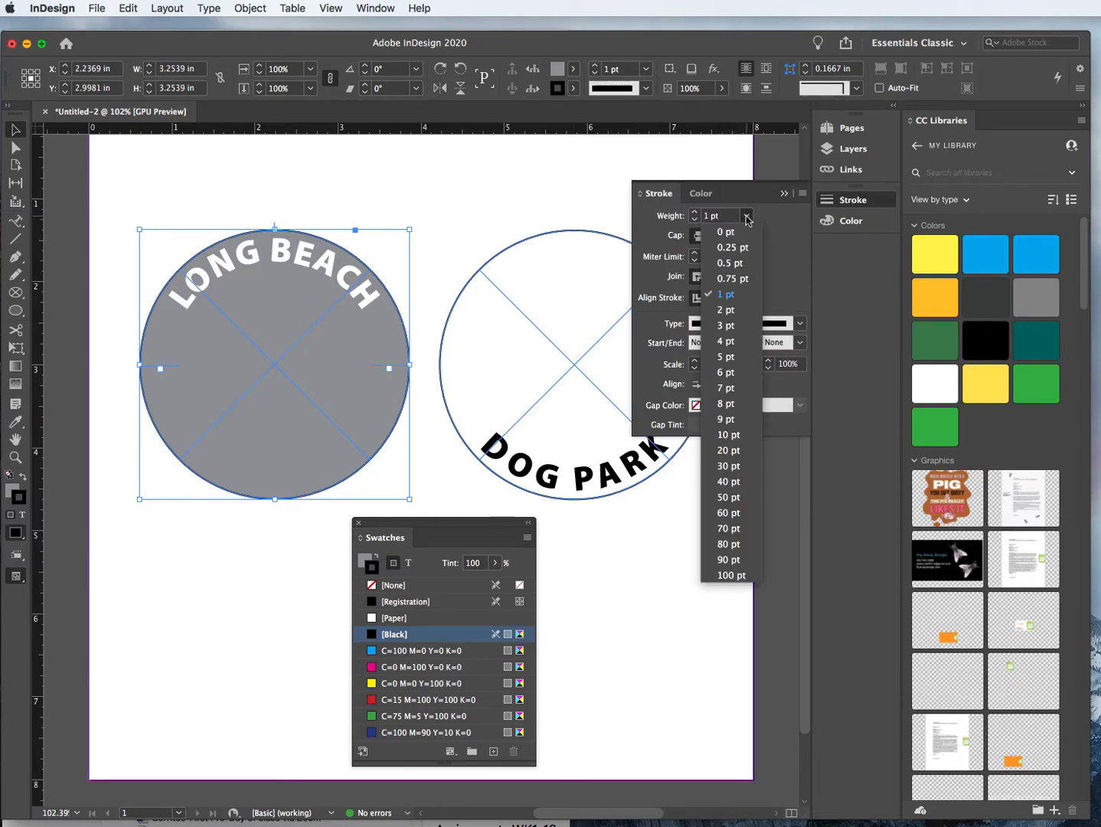
{"action": "left_click", "coordinate": [724, 359]}
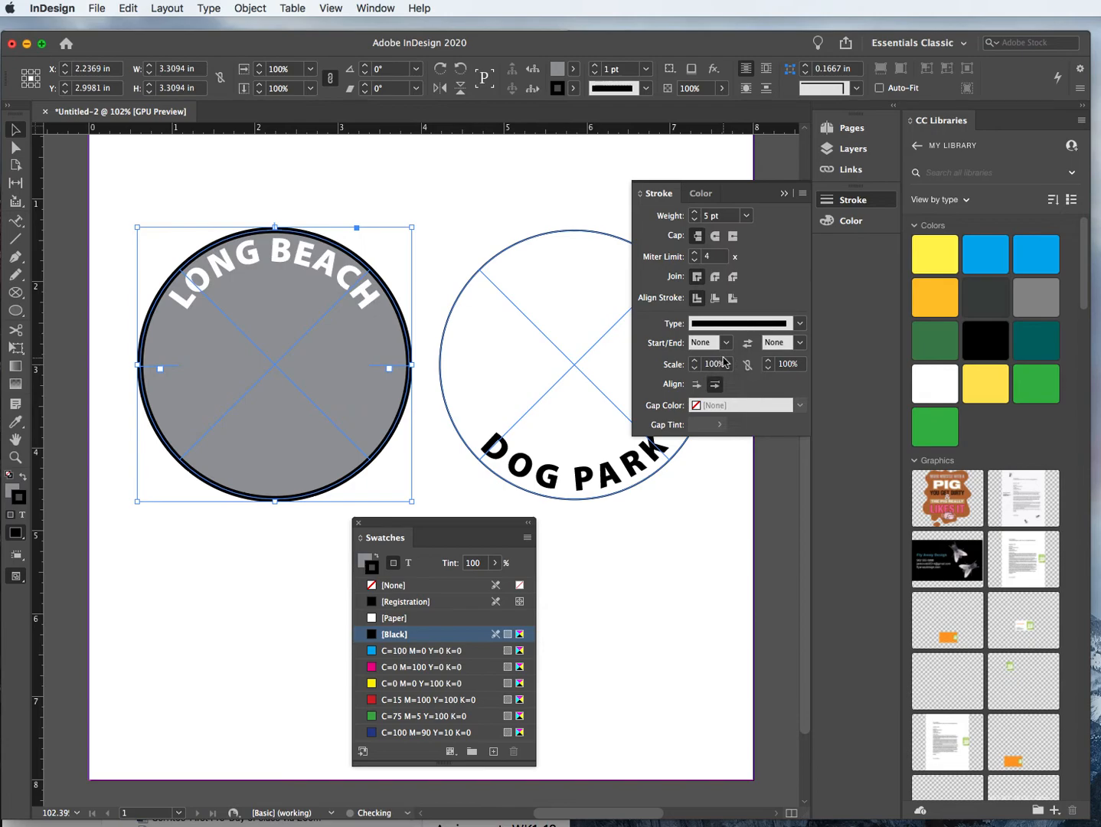
{"action": "left_click", "coordinate": [491, 204]}
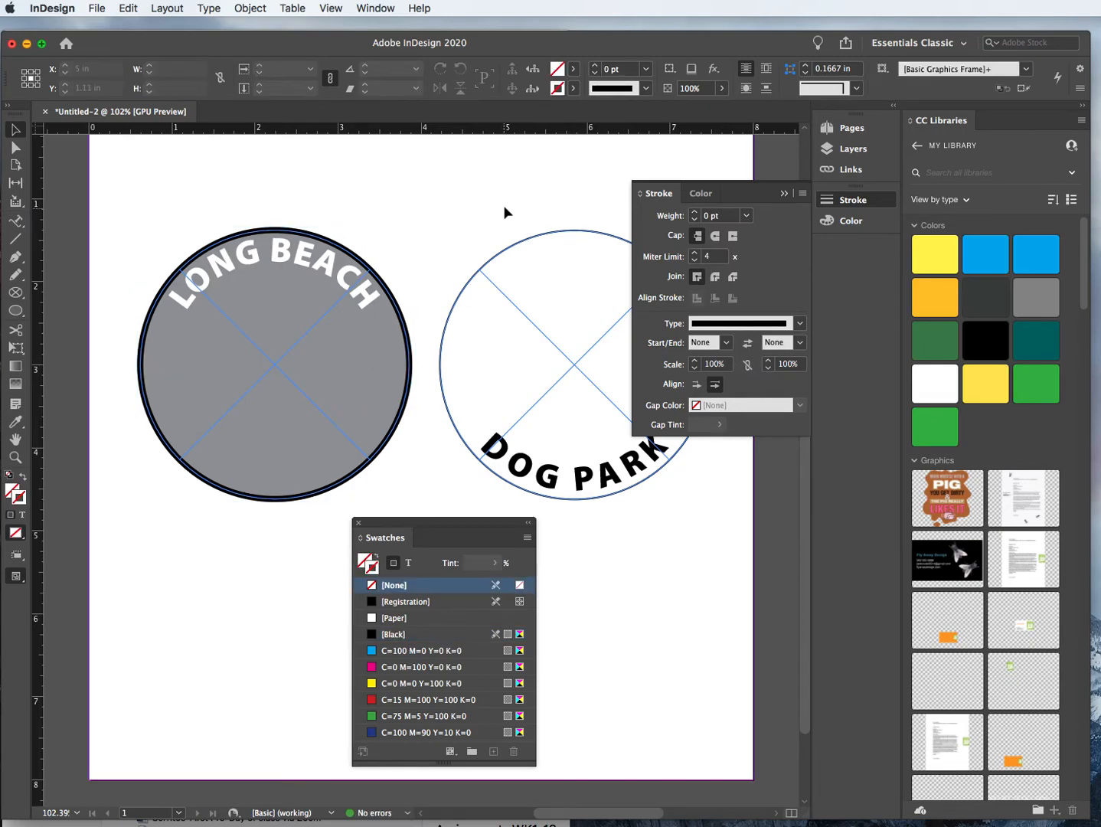
Shift the baseline of the whole LONG BEACH text to -6 pt, away from the circle's stroke
{"action": "left_click", "coordinate": [295, 266]}
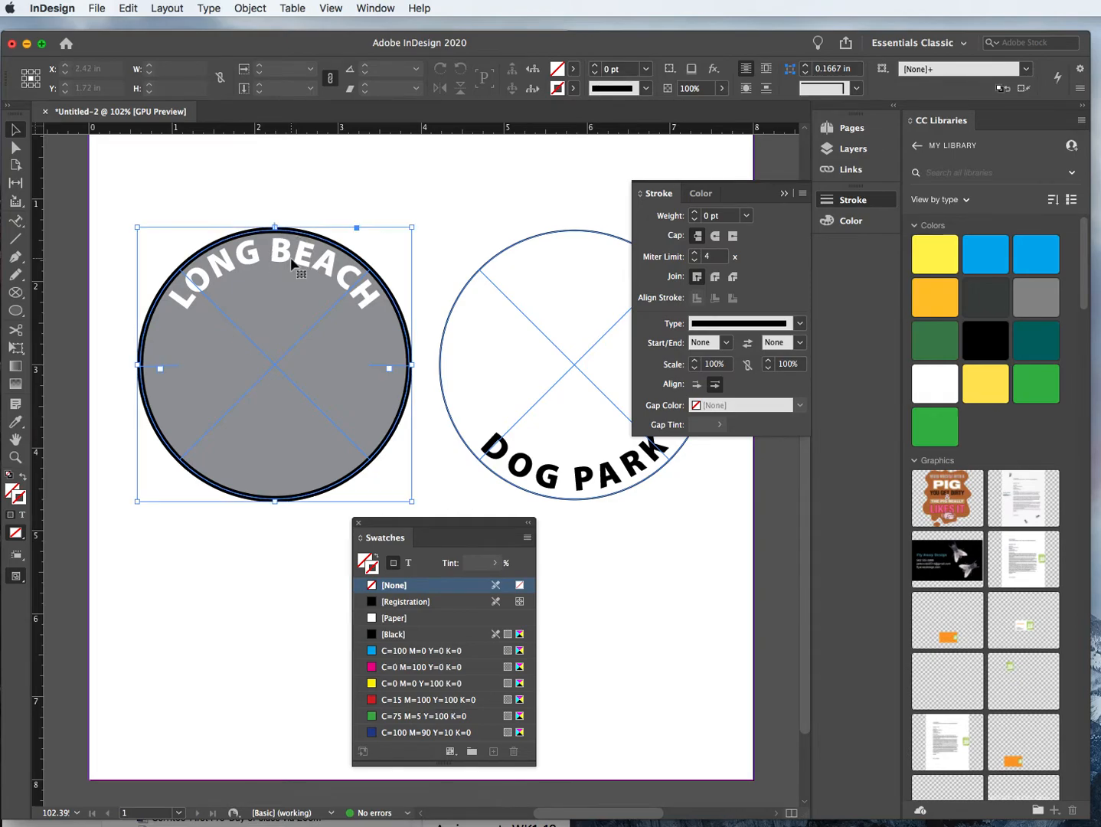
{"action": "left_click", "coordinate": [18, 221]}
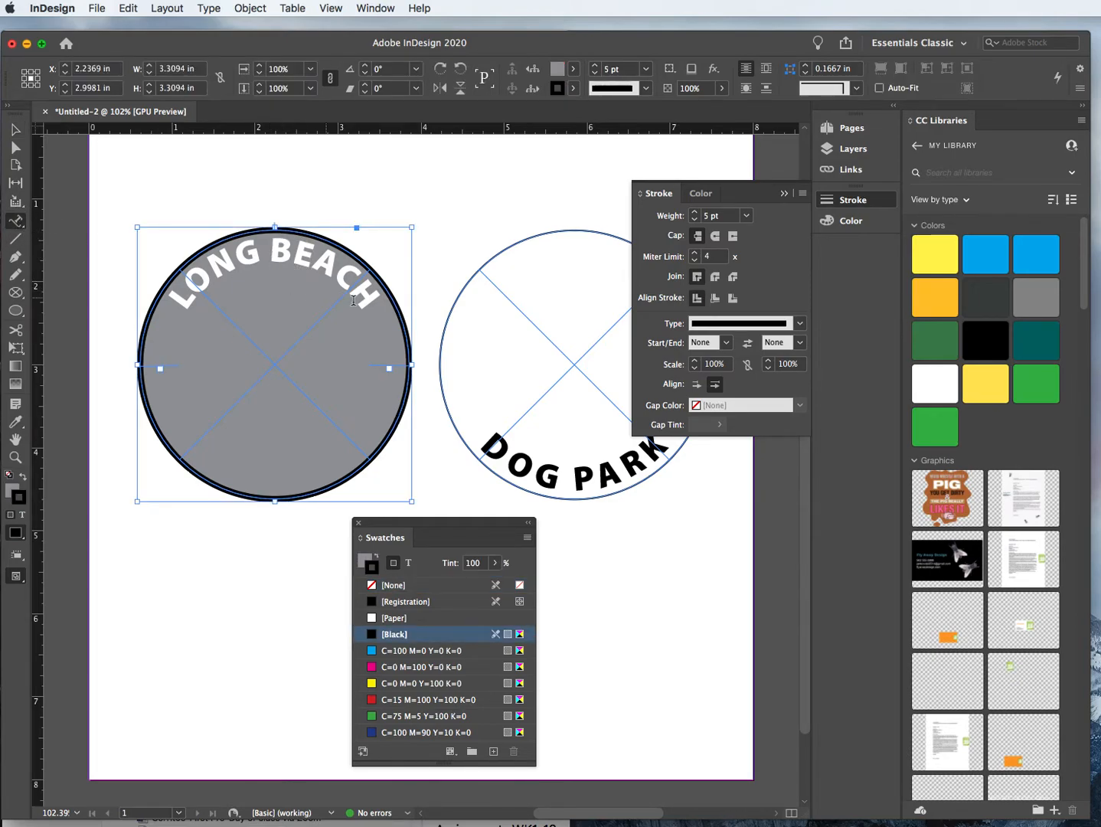
{"action": "left_click_drag", "start_coordinate": [381, 298], "coordinate": [155, 290]}
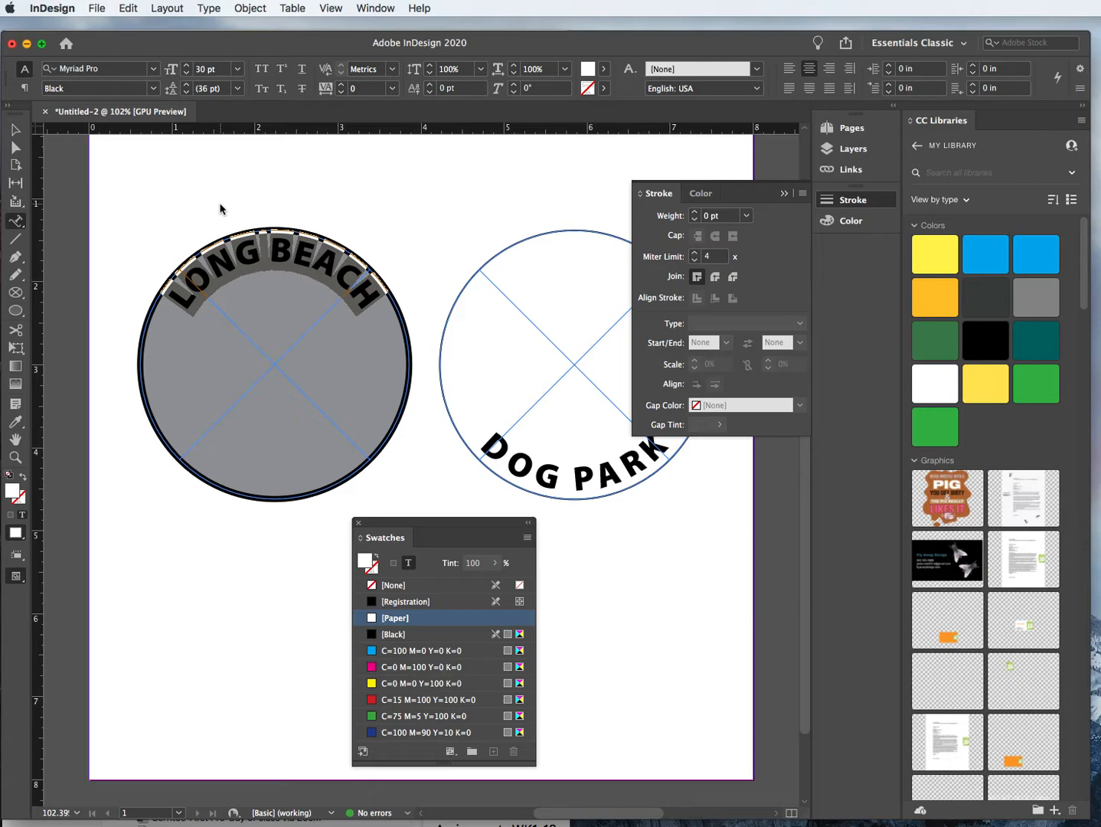
{"action": "key", "text": "alt+shift+Down"}
{"action": "key", "text": "alt+shift+Down"}
{"action": "key", "text": "alt+shift+Down"}
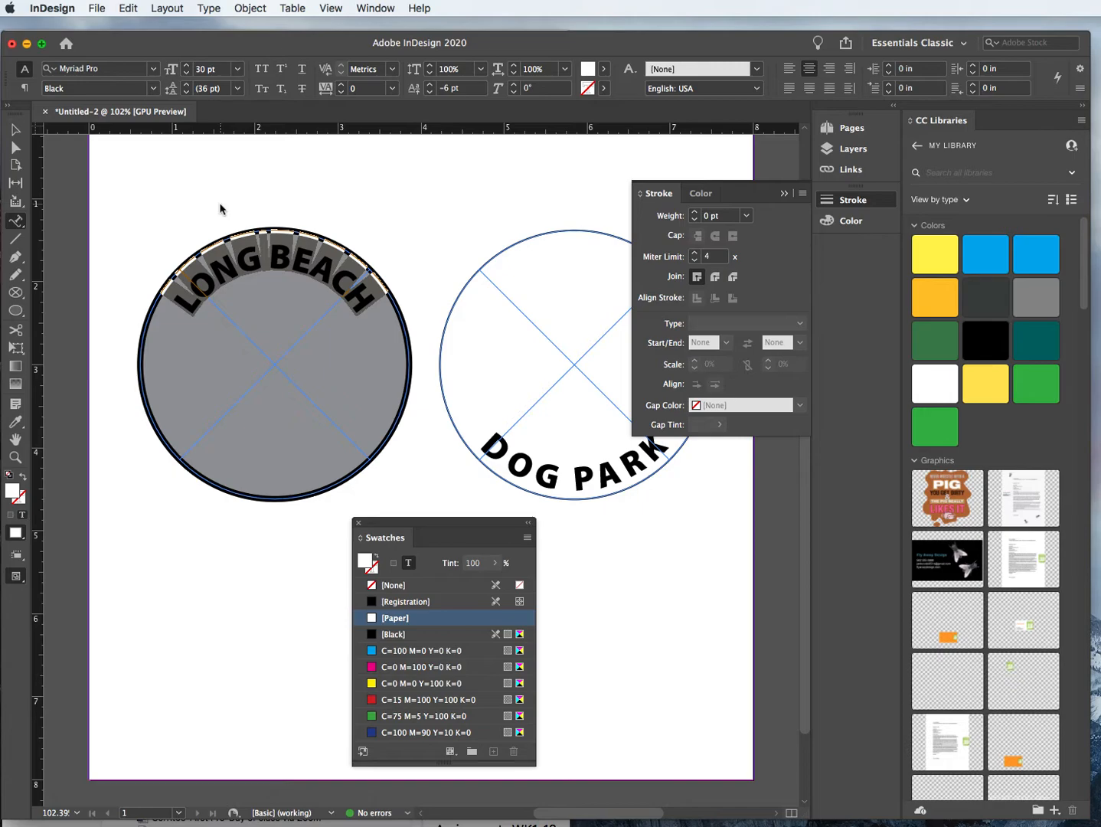
Set the tracking of the whole LONG BEACH text to 80 and deselect it
{"action": "key", "text": "alt+Right"}
{"action": "key", "text": "alt+Right"}
{"action": "key", "text": "alt+Right"}
{"action": "key", "text": "alt+Right"}
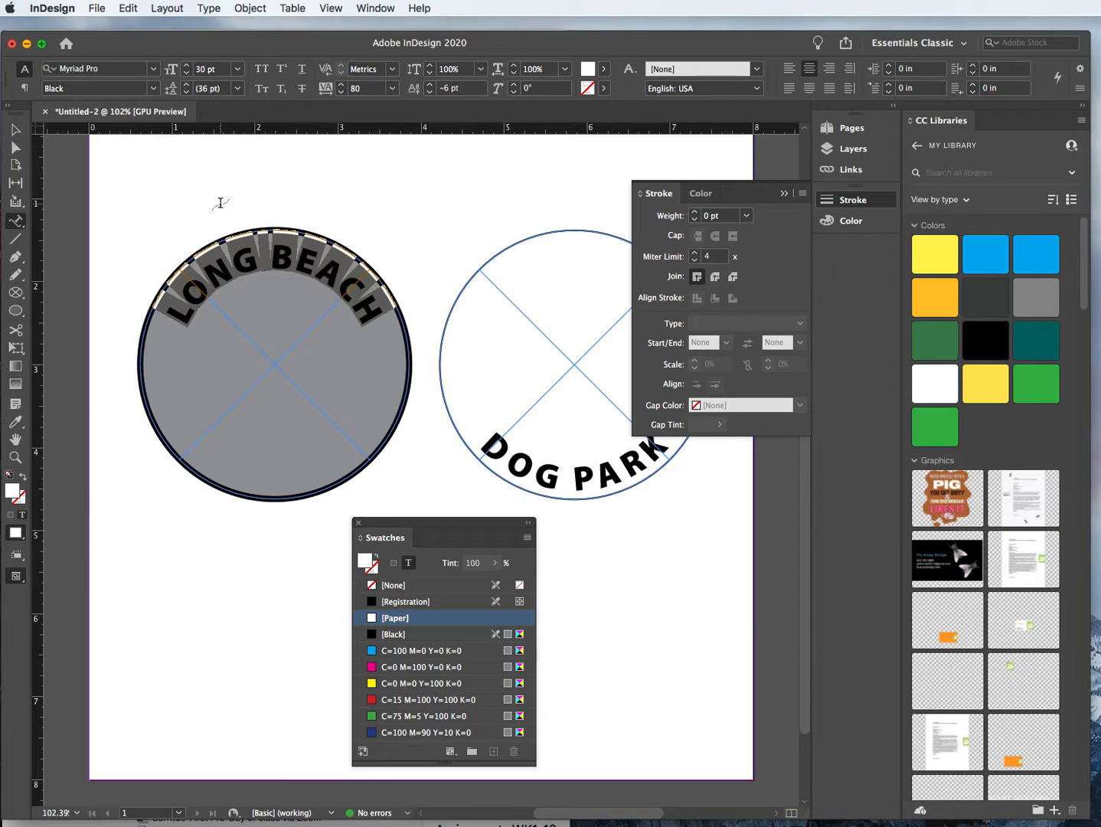
{"action": "left_click", "coordinate": [14, 130]}
{"action": "left_click", "coordinate": [201, 180]}
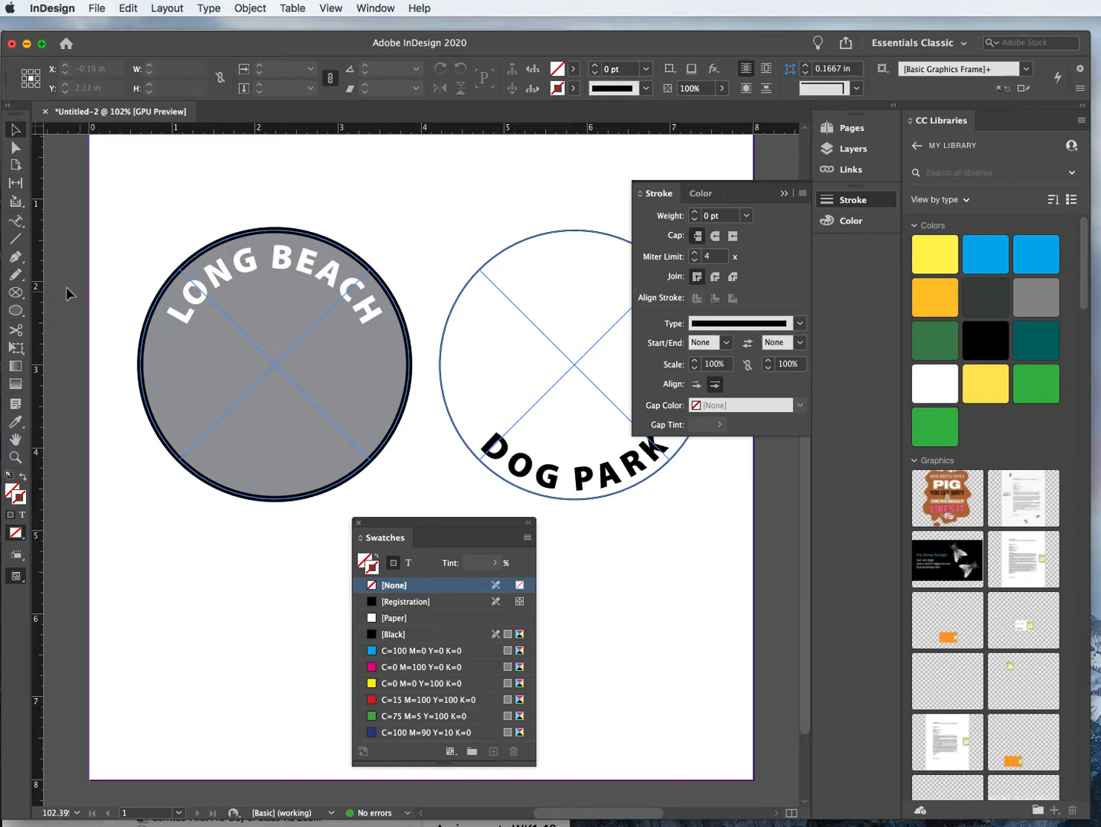
Draw a circular ellipse frame about 1.92 in wide from the center of the LONG BEACH circle
{"action": "left_click", "coordinate": [15, 294]}
{"action": "left_click_drag", "start_coordinate": [14, 296], "coordinate": [63, 327]}
{"action": "left_click", "coordinate": [62, 327]}
{"action": "left_click_drag", "start_coordinate": [273, 364], "coordinate": [353, 467]}
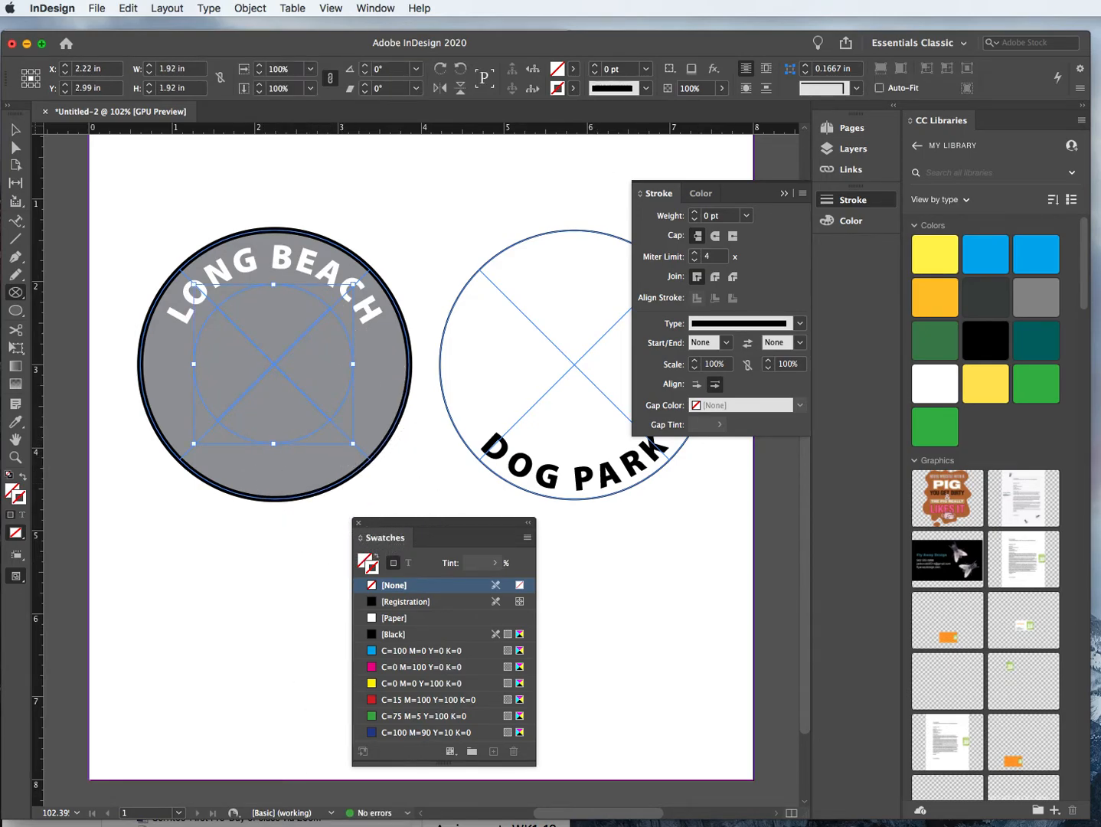
Fill the inner circle with the green C=75 M=5 Y=100 K=0 swatch, leave it without a stroke, and deselect it
{"action": "left_click", "coordinate": [372, 719]}
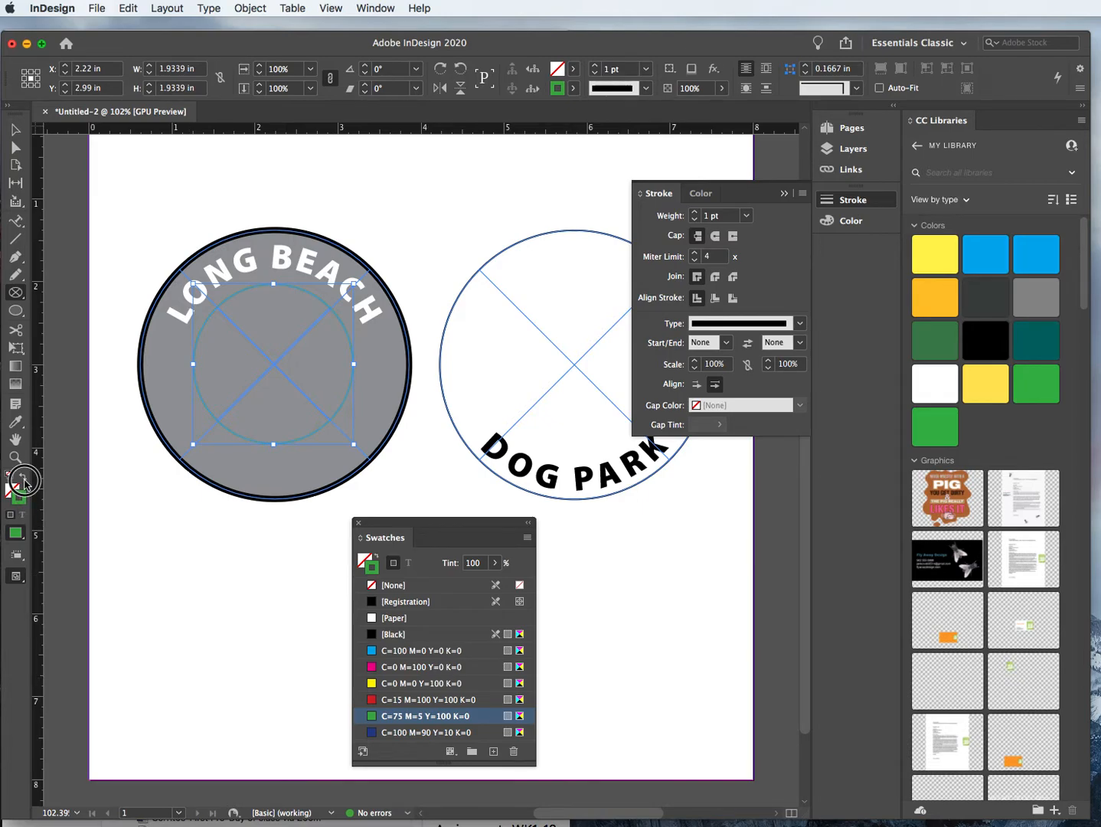
{"action": "left_click", "coordinate": [23, 480]}
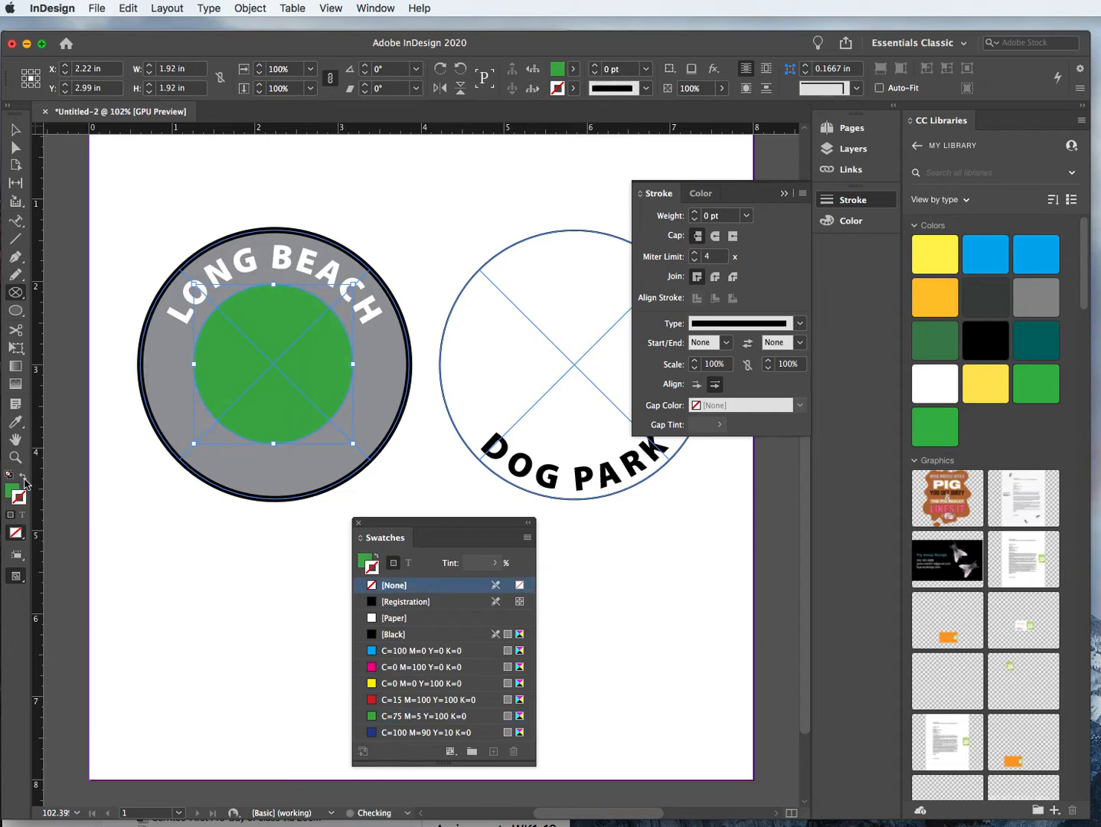
{"action": "left_click", "coordinate": [14, 490]}
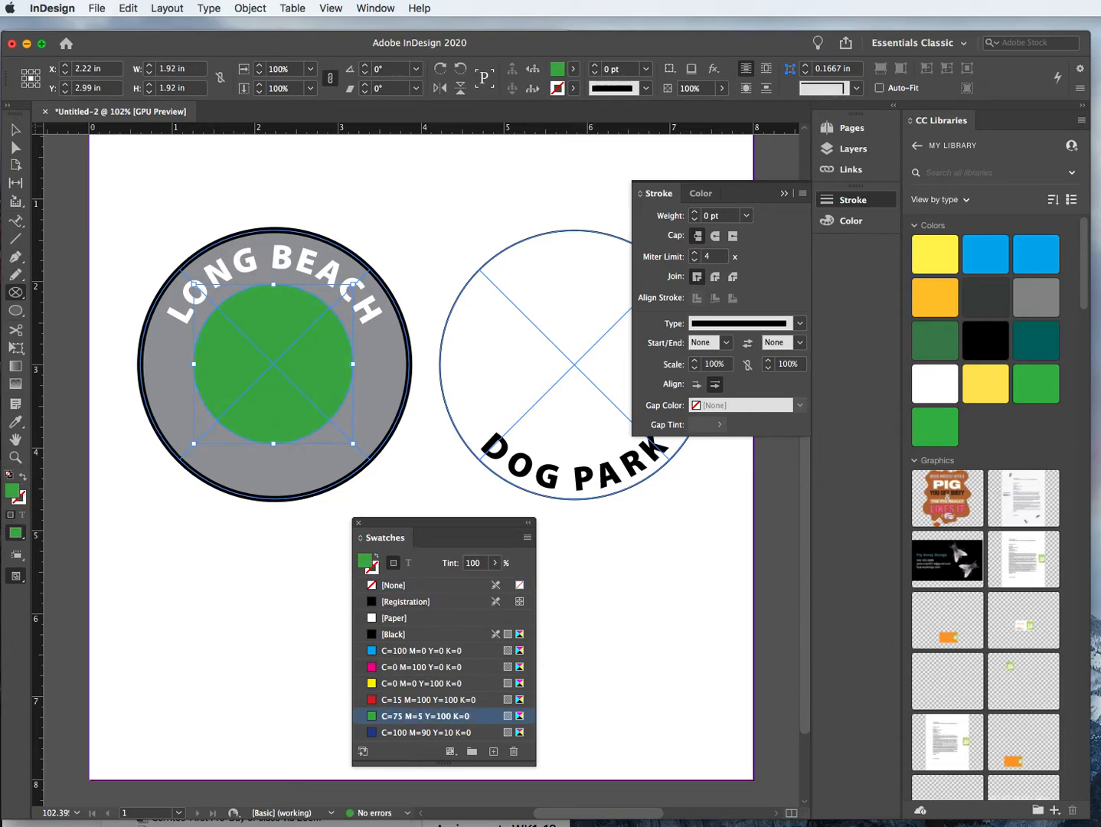
{"action": "left_click", "coordinate": [15, 130]}
{"action": "left_click", "coordinate": [179, 168]}
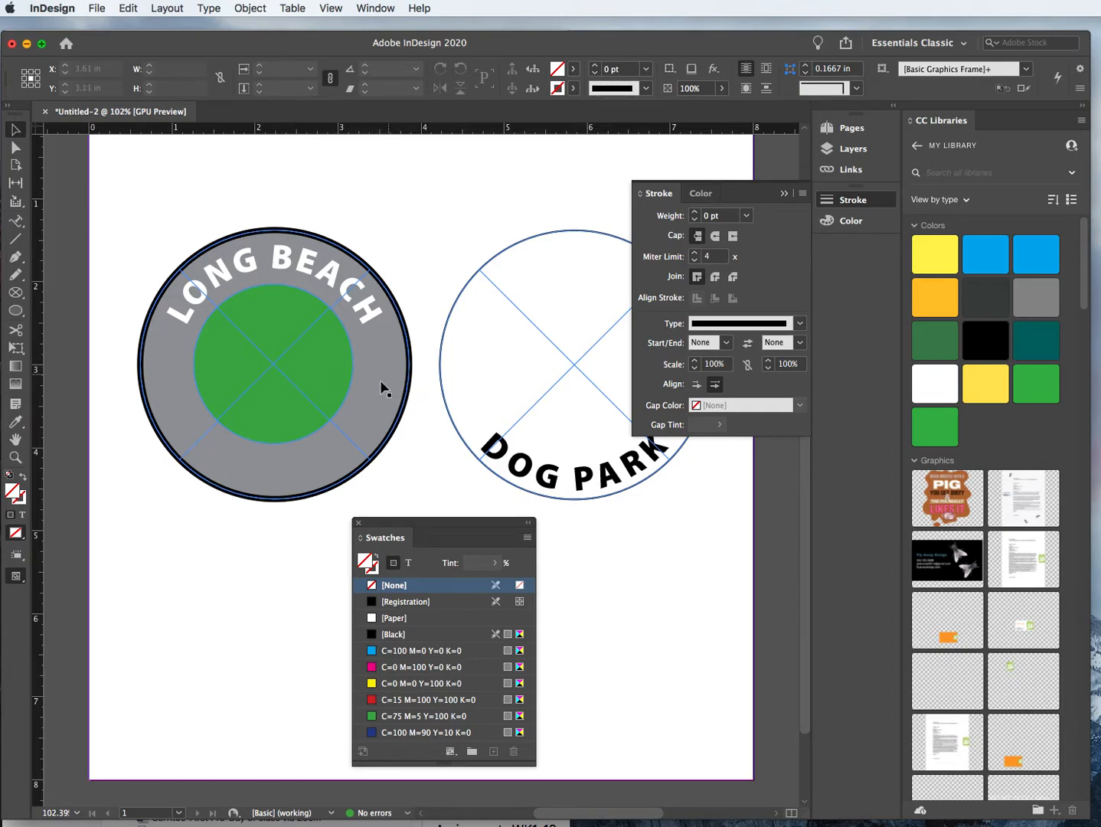
Set the gray outer circle's fill tint to 62% and deselect it
{"action": "left_click", "coordinate": [277, 412]}
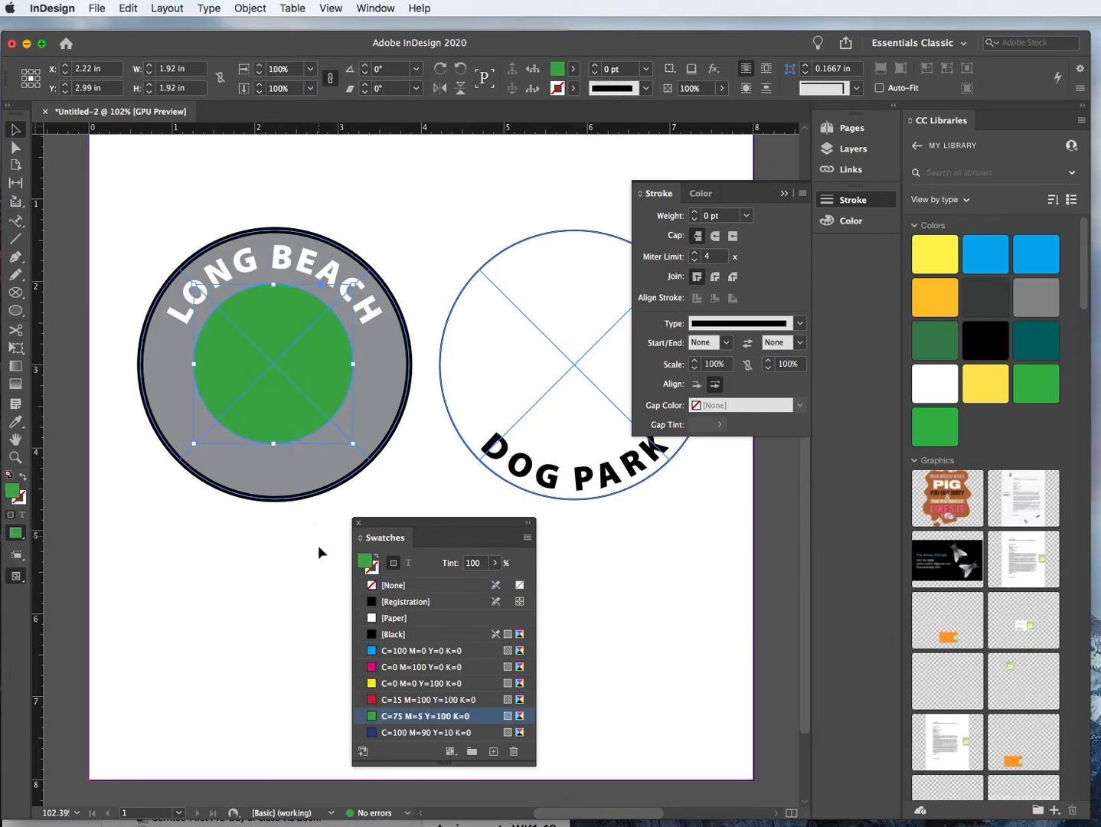
{"action": "left_click", "coordinate": [292, 552]}
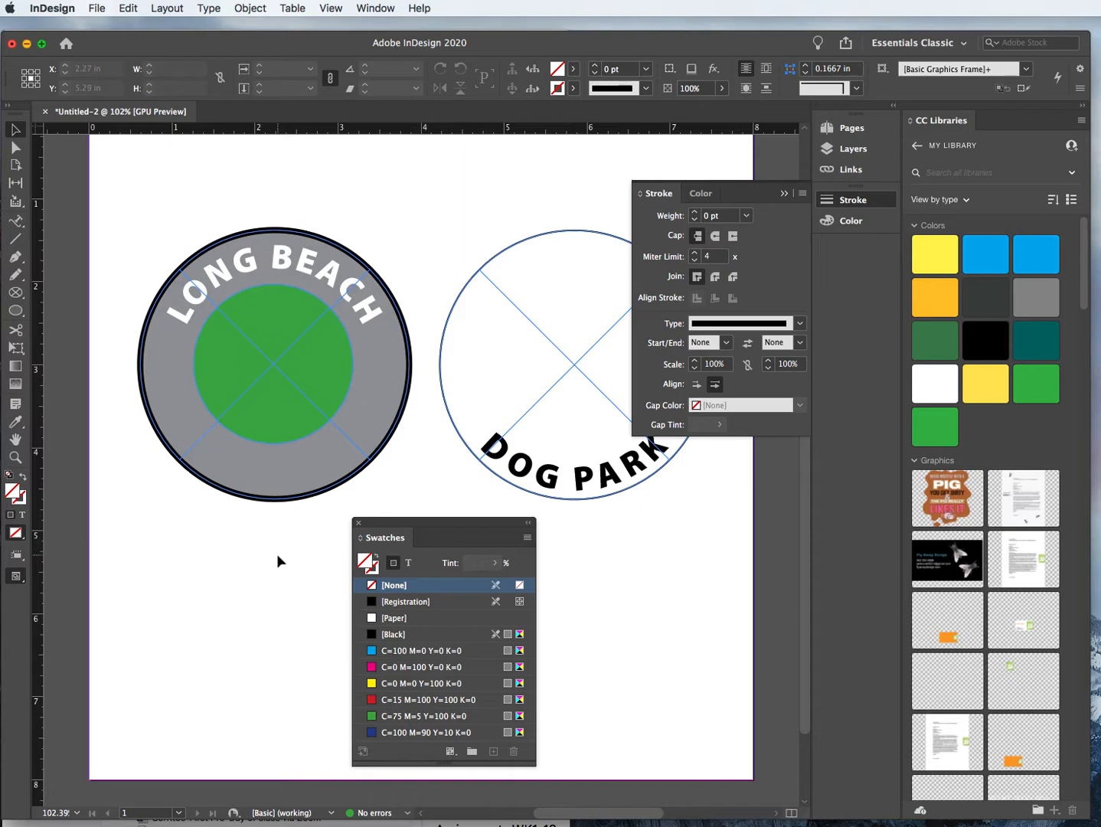
{"action": "left_click", "coordinate": [397, 353]}
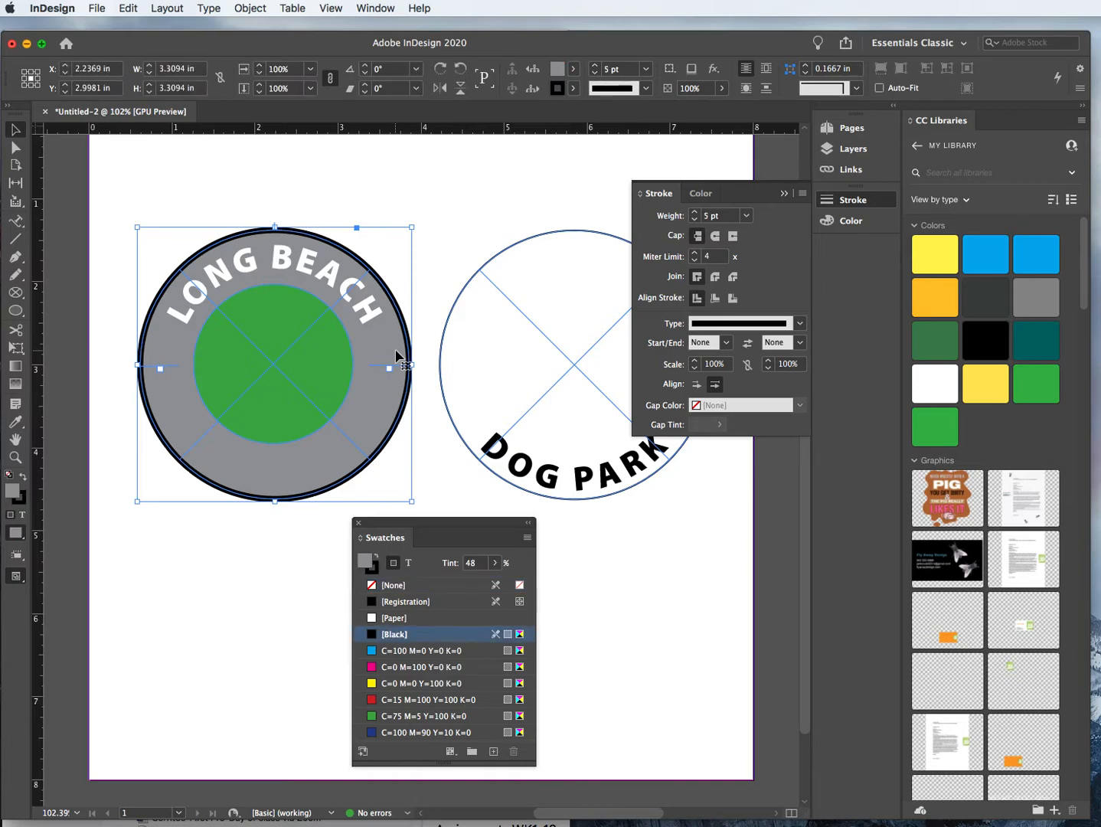
{"action": "left_click", "coordinate": [496, 564]}
{"action": "left_click", "coordinate": [474, 584]}
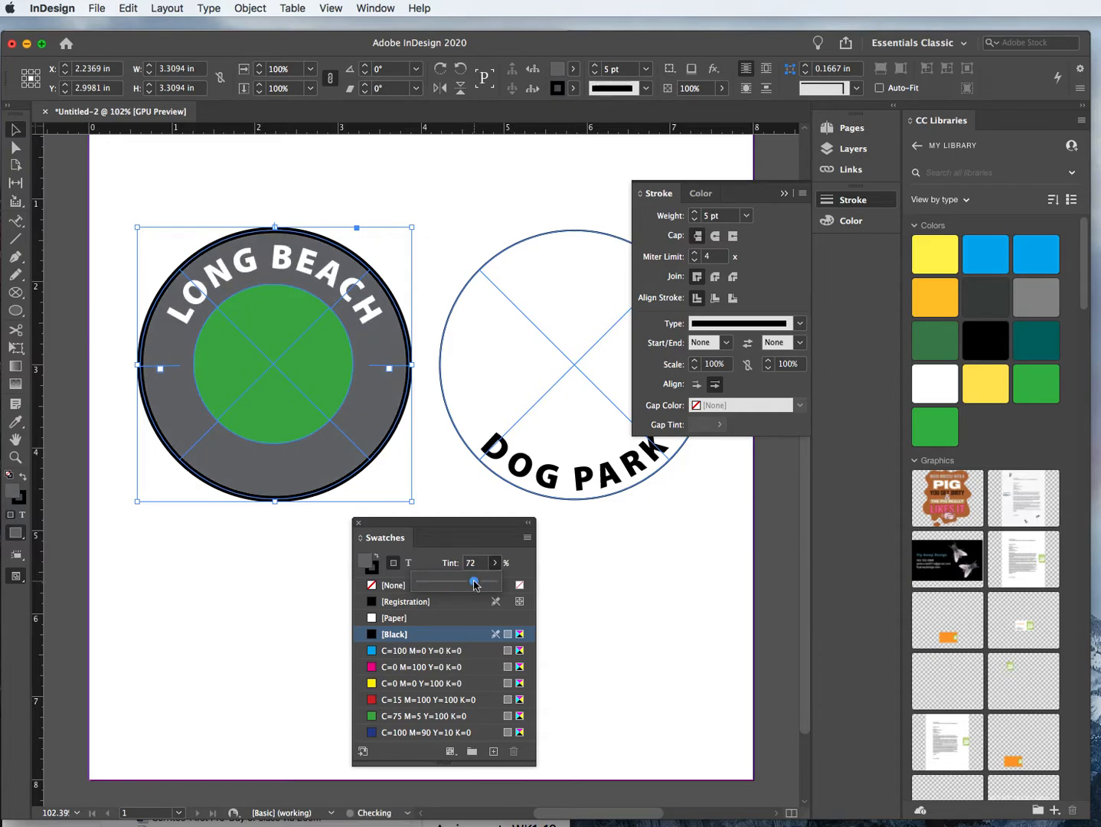
{"action": "left_click_drag", "start_coordinate": [474, 584], "coordinate": [464, 581]}
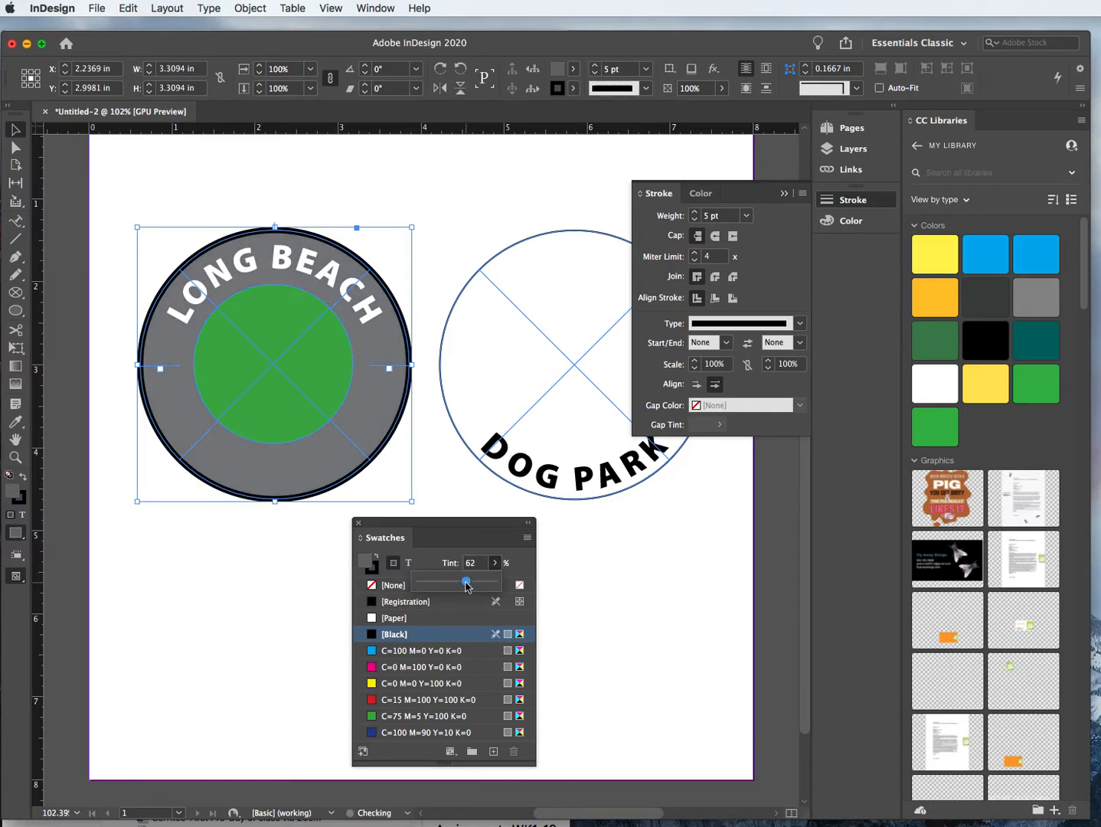
{"action": "left_click", "coordinate": [591, 585]}
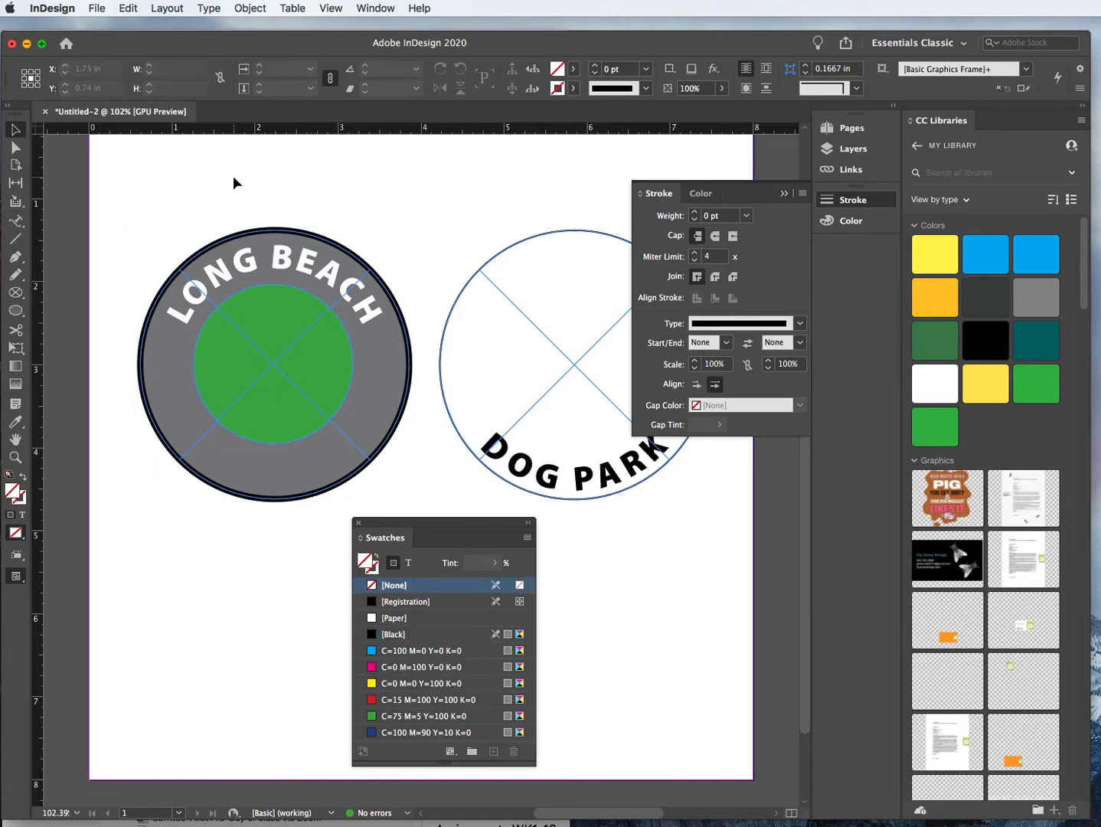
Move the DOG PARK circle onto the LONG BEACH circle and set its stroke to [None]
{"action": "left_click_drag", "start_coordinate": [542, 473], "coordinate": [234, 463]}
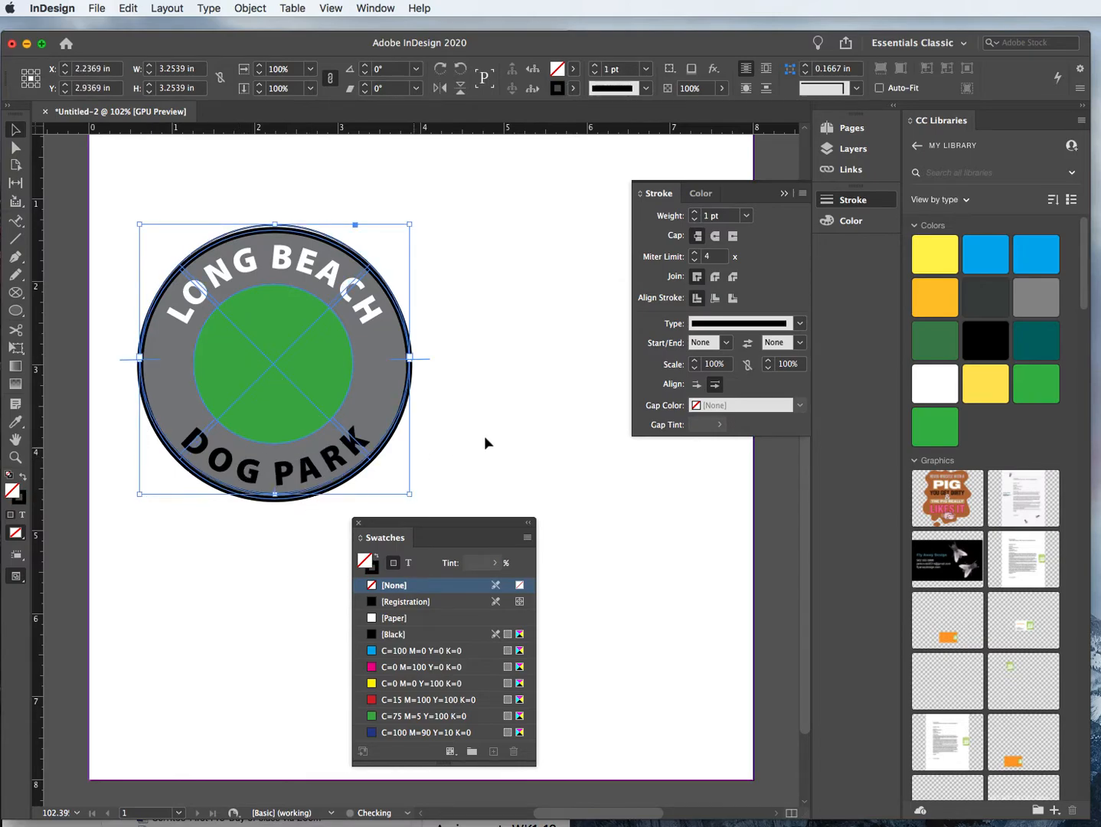
{"action": "left_click", "coordinate": [19, 500]}
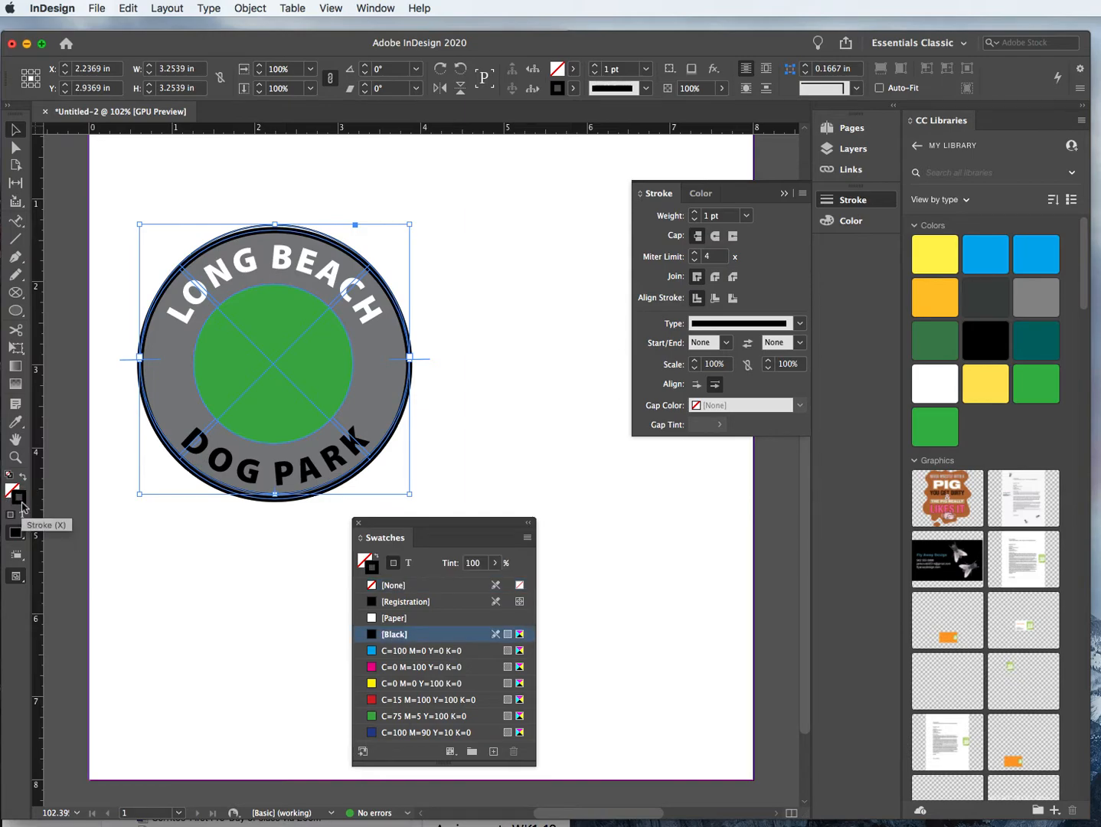
{"action": "left_click", "coordinate": [375, 586]}
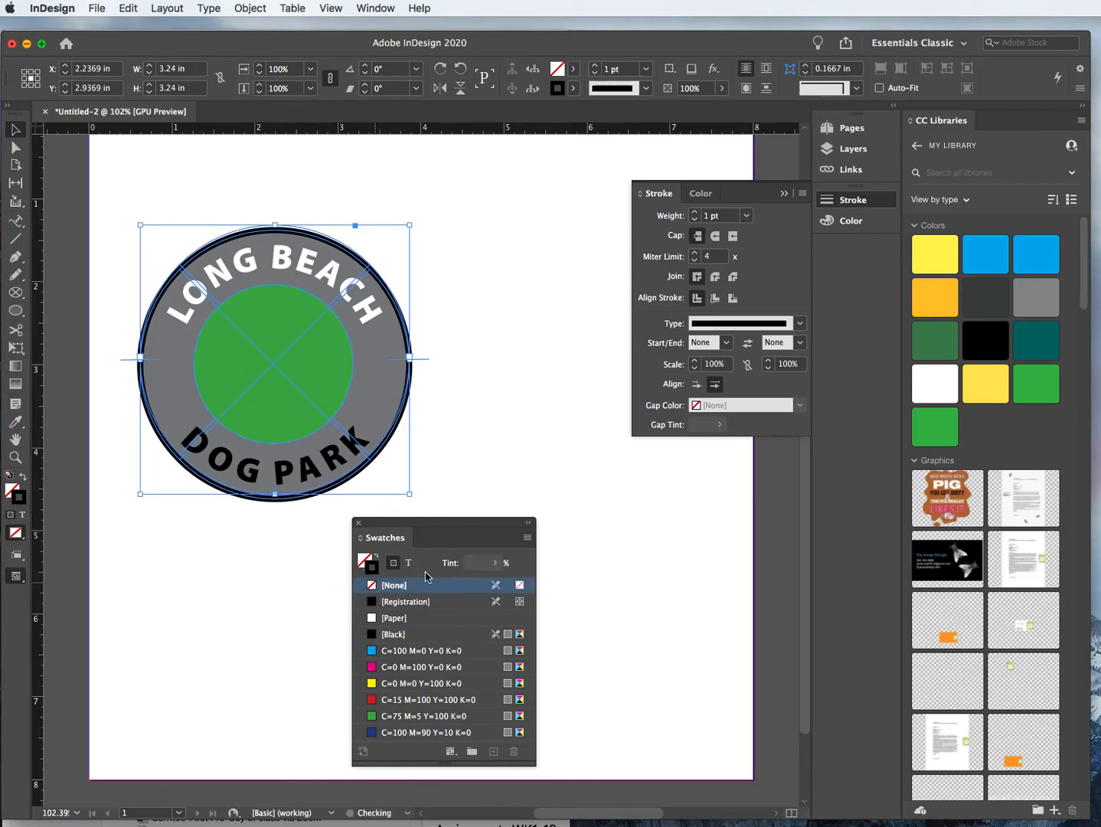
{"action": "left_click", "coordinate": [567, 442]}
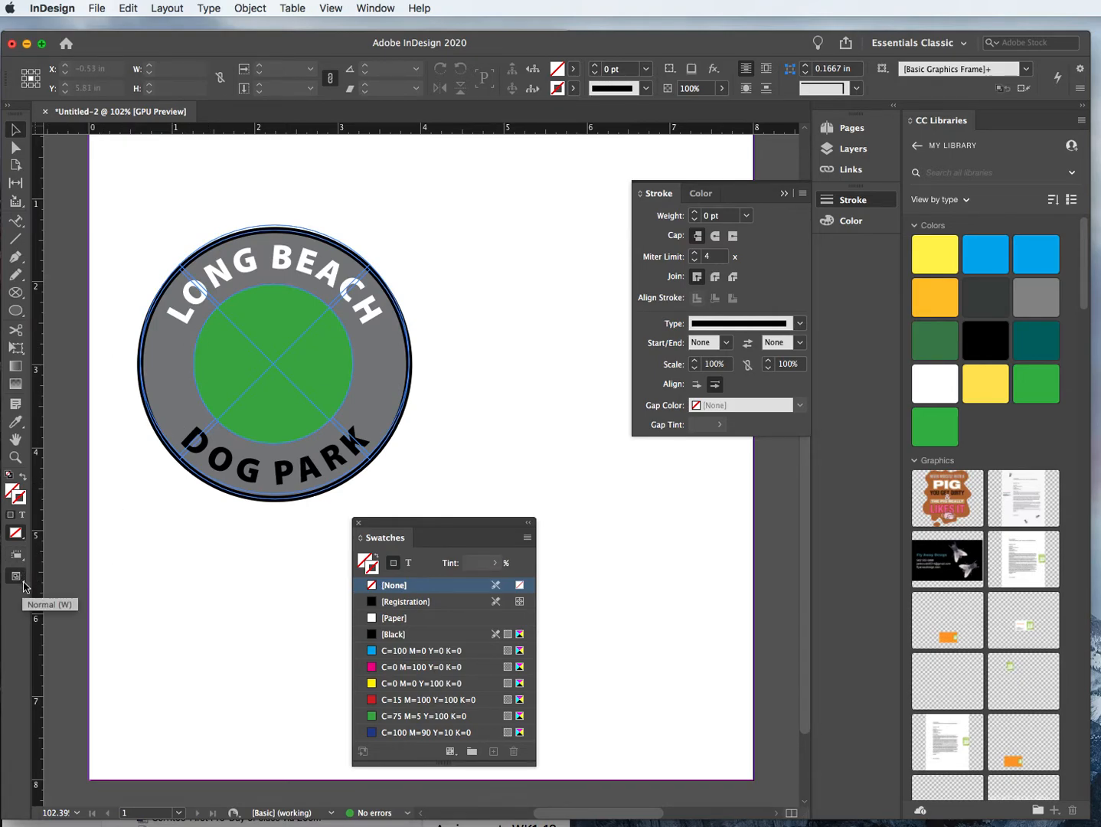
Switch the document to Preview screen mode and move the Swatches panel away from the logo
{"action": "left_click_drag", "start_coordinate": [24, 587], "coordinate": [51, 615]}
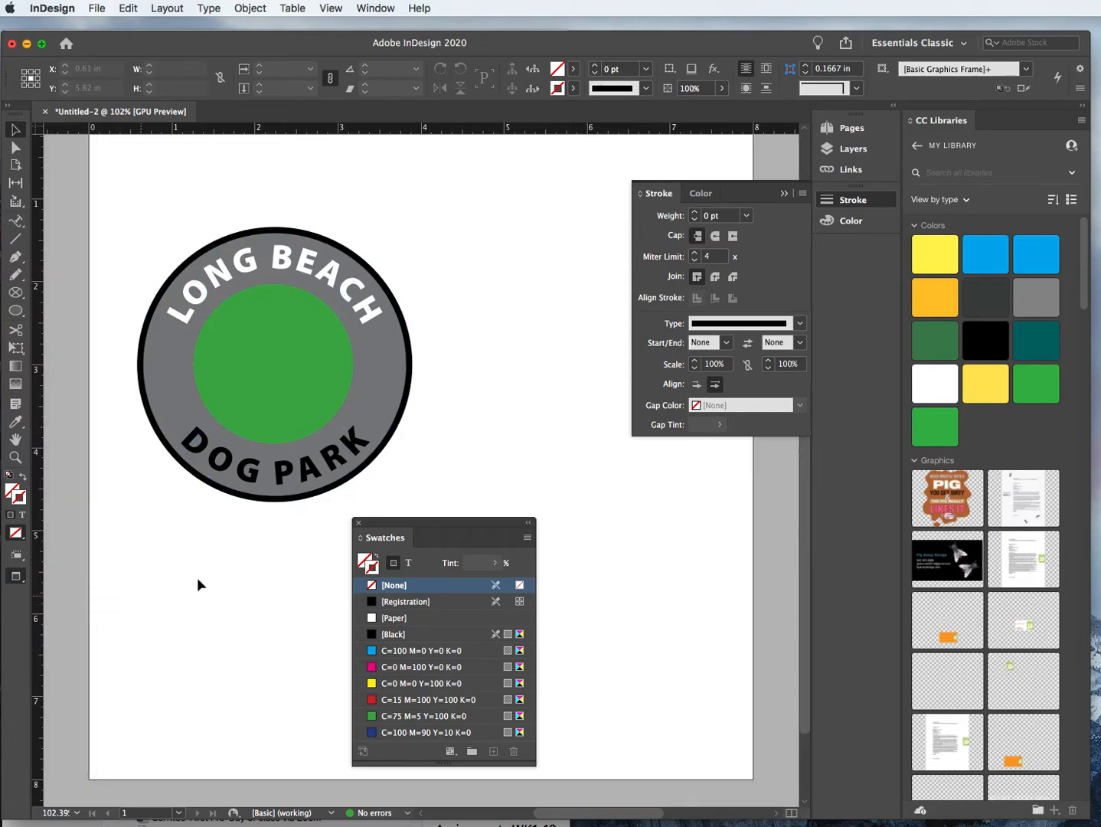
{"action": "left_click_drag", "start_coordinate": [414, 520], "coordinate": [731, 624]}
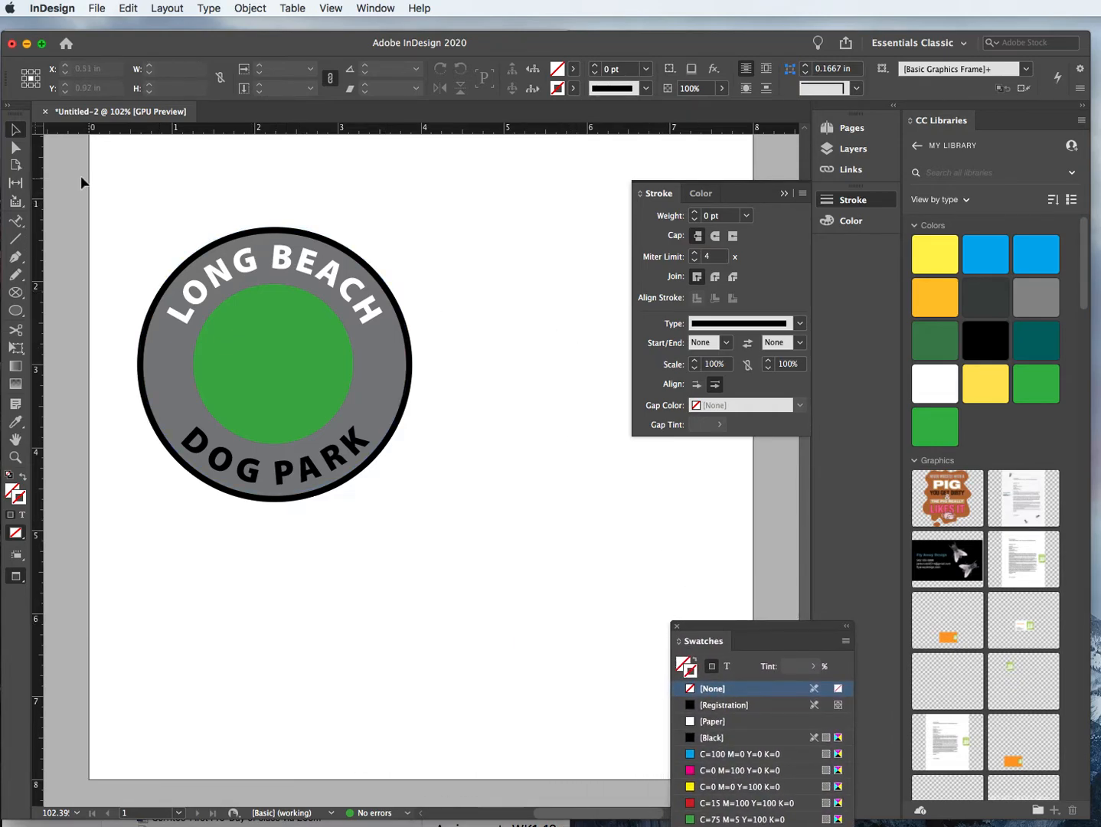
Group all parts of the logo and move the group near the center of the page
{"action": "left_click_drag", "start_coordinate": [123, 186], "coordinate": [426, 573]}
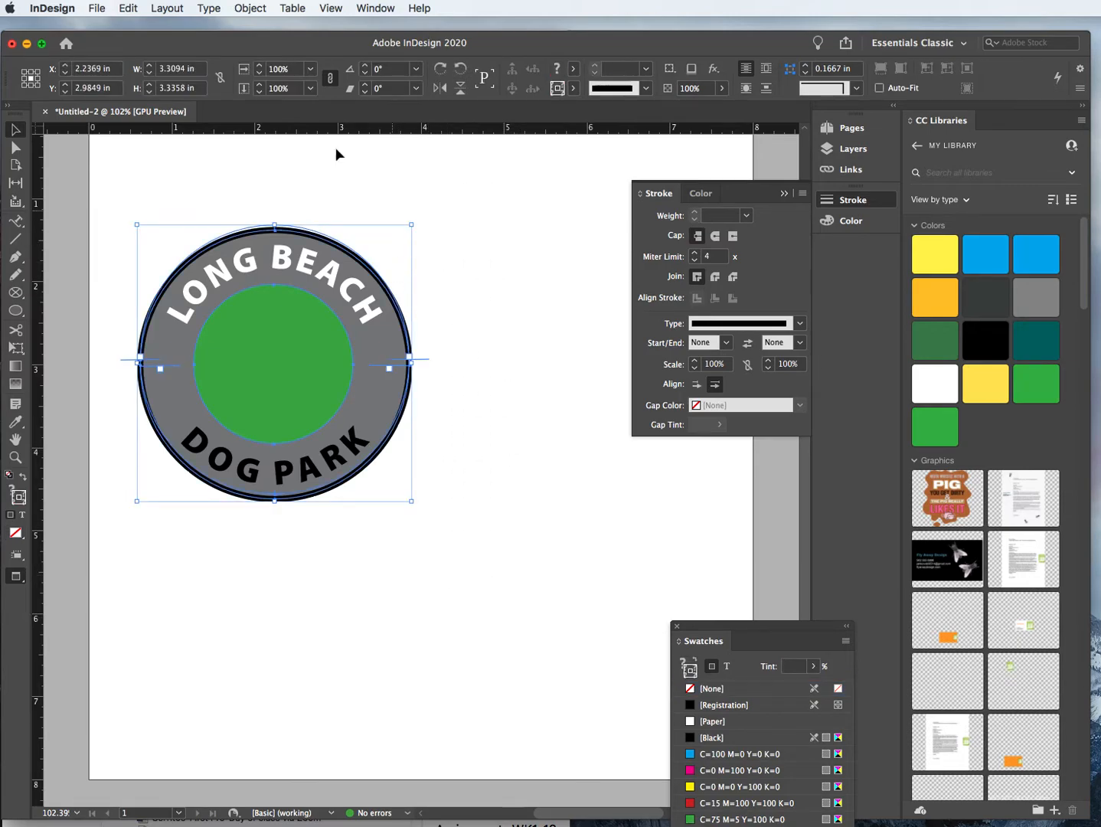
{"action": "left_click", "coordinate": [163, 6]}
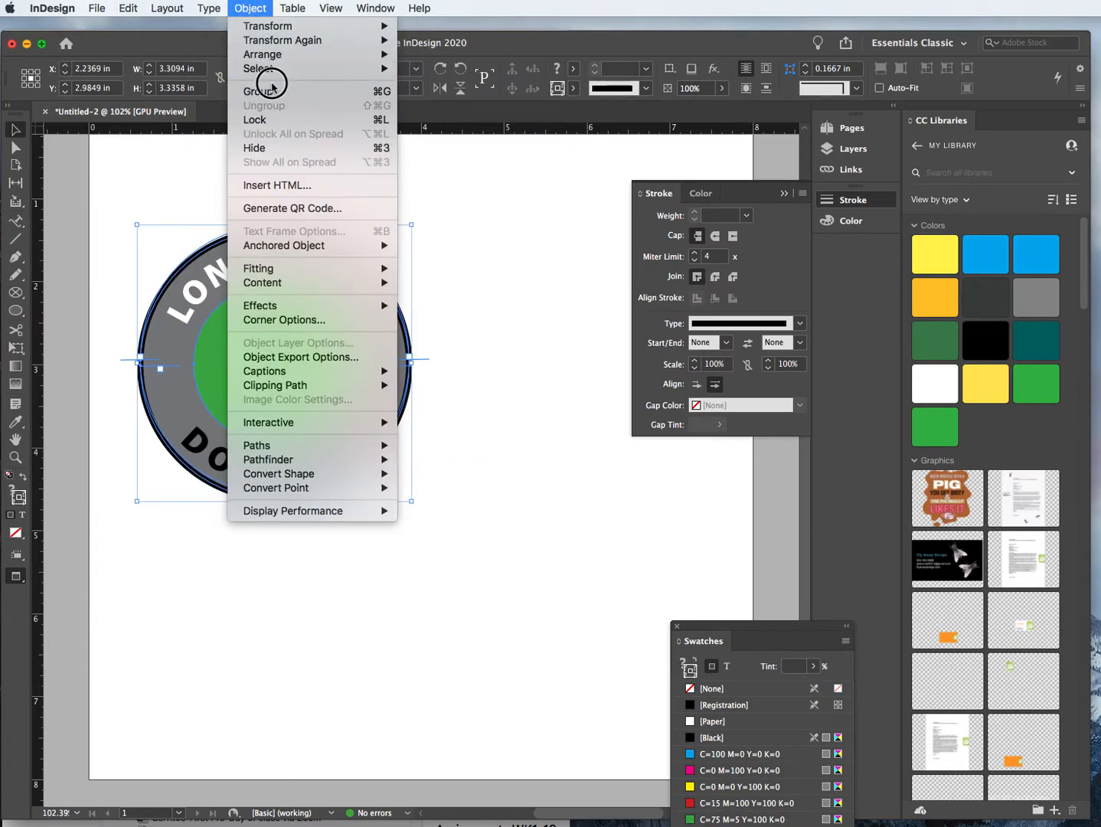
{"action": "left_click", "coordinate": [276, 95]}
{"action": "left_click_drag", "start_coordinate": [265, 346], "coordinate": [400, 385]}
{"action": "left_click", "coordinate": [596, 493]}
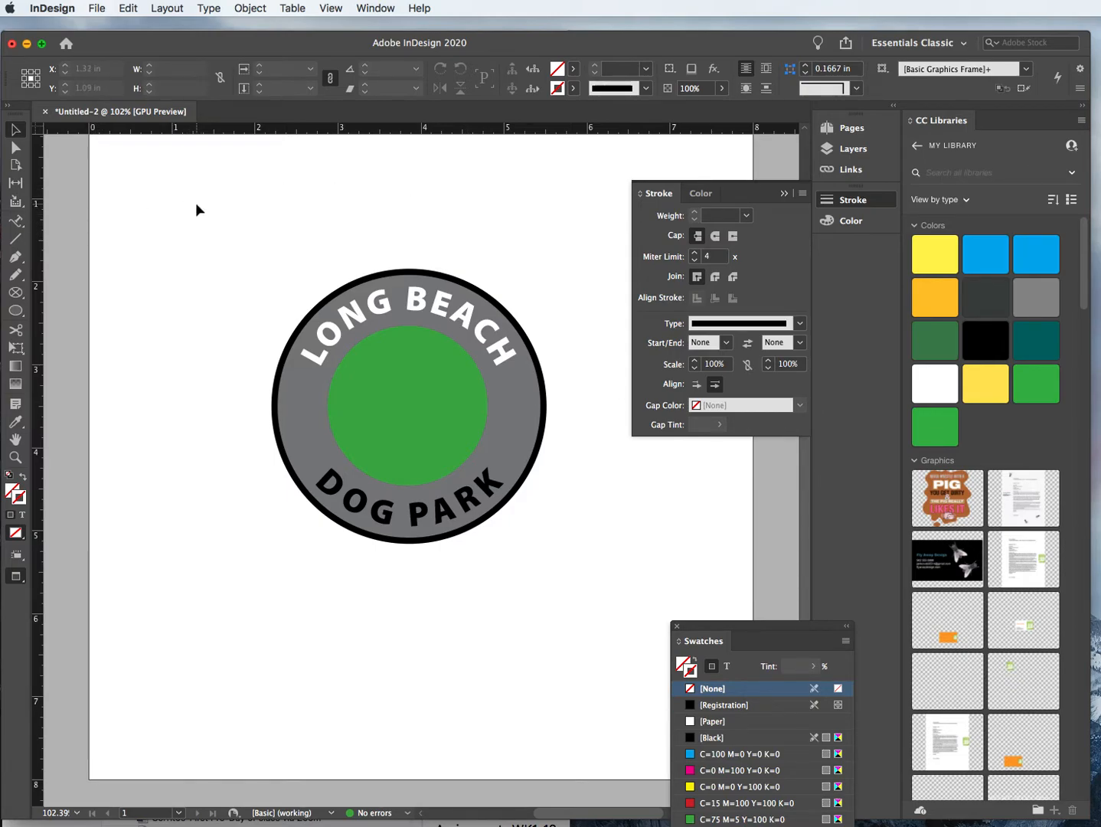
Place dog.png from the "All icons for logos" folder at about 2.55 in square and move it over the logo's green circle
{"action": "left_click", "coordinate": [97, 8]}
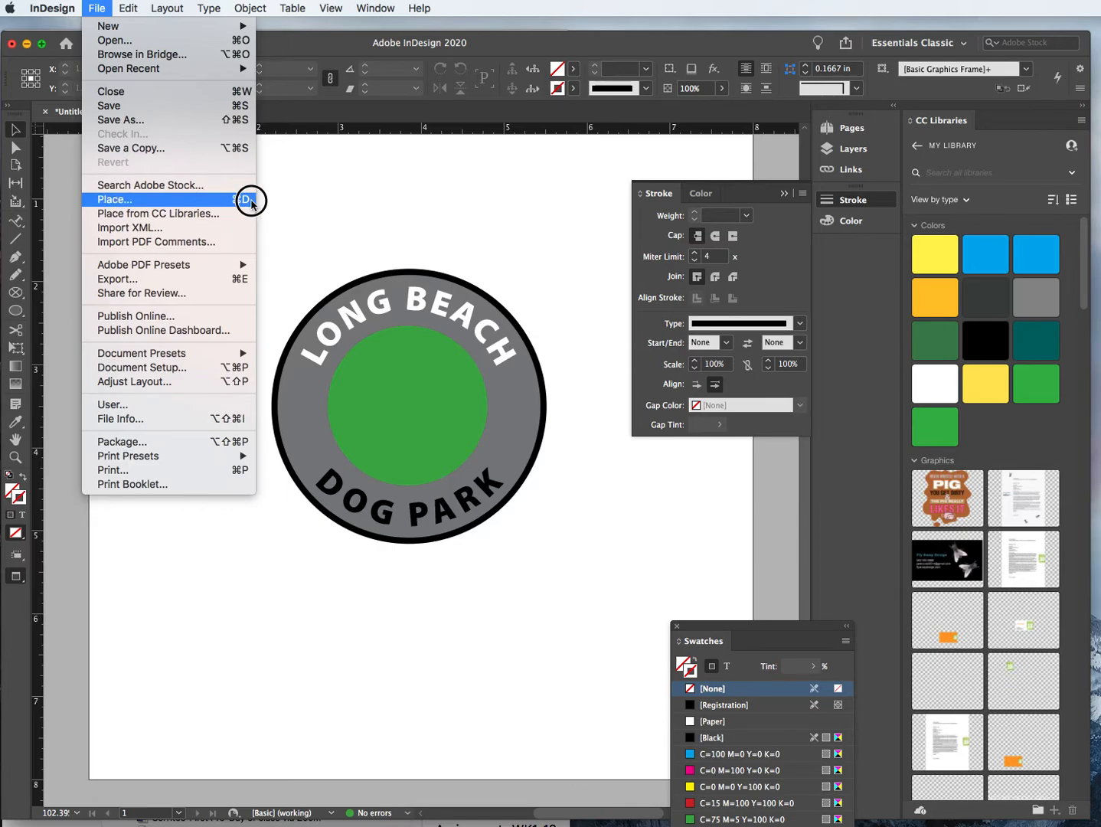
{"action": "left_click", "coordinate": [106, 6]}
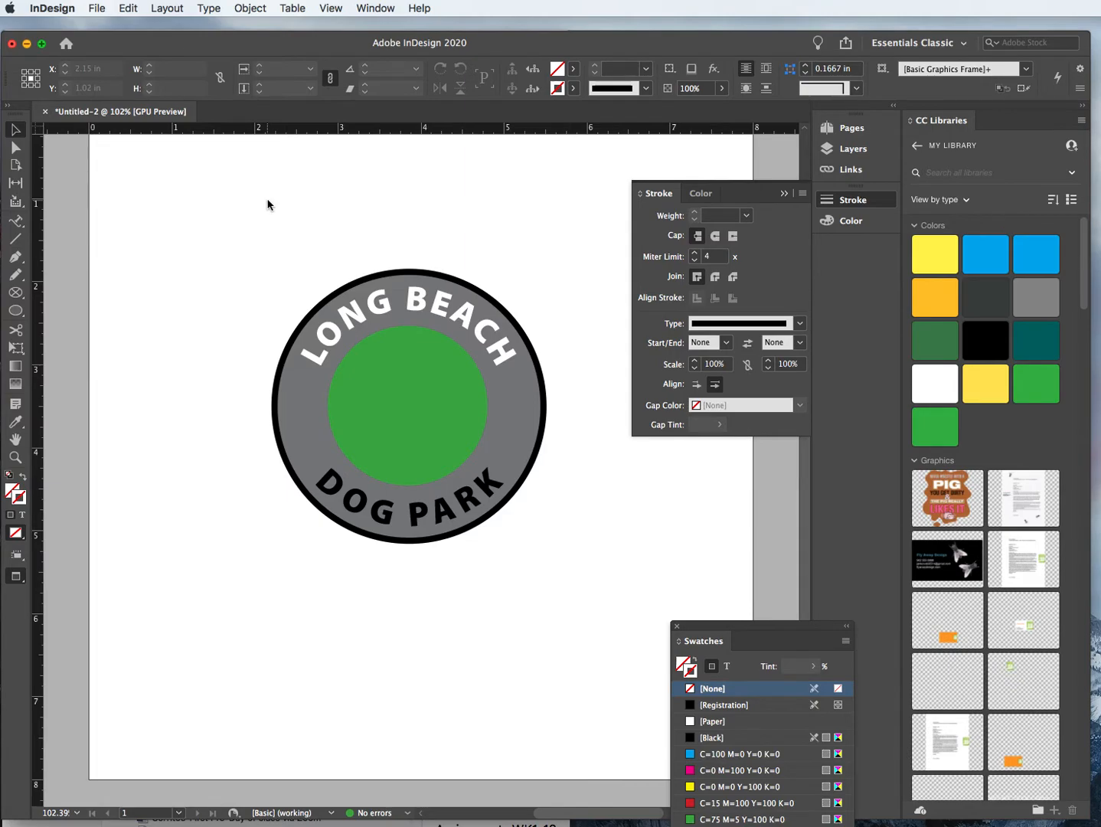
{"action": "key", "text": "super+d"}
{"action": "left_click", "coordinate": [715, 191]}
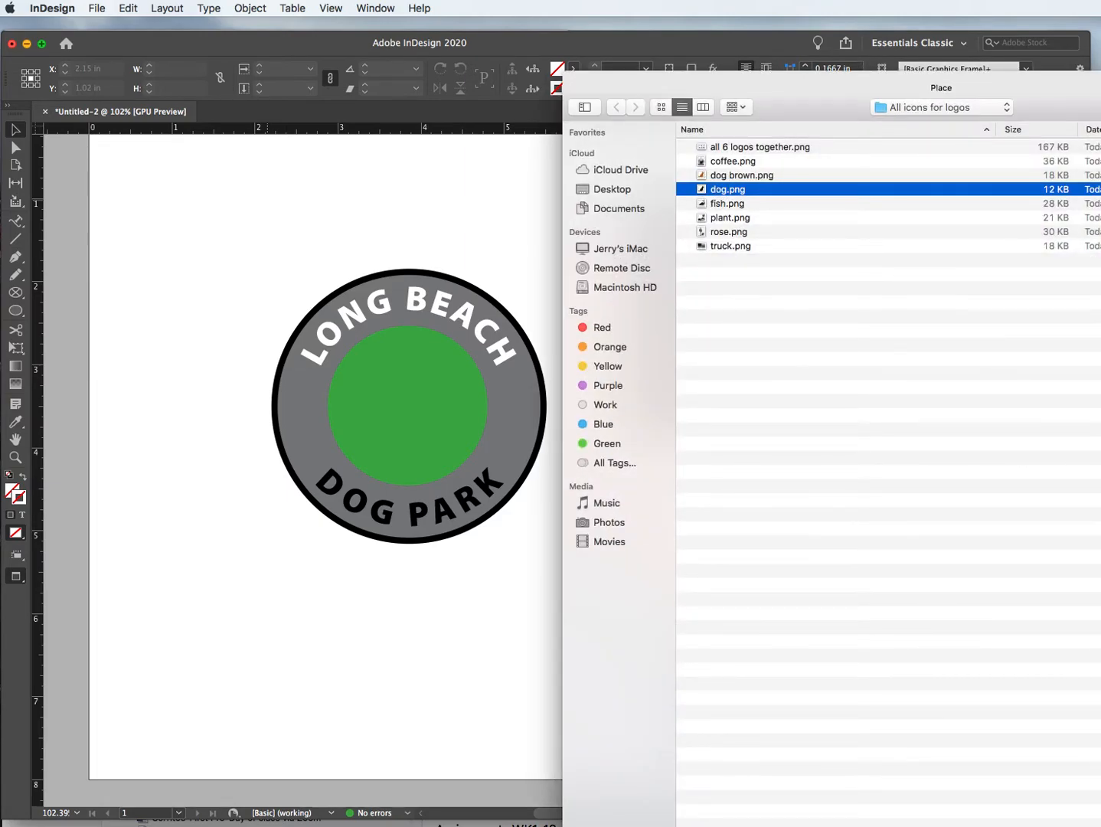
{"action": "key", "text": "Return"}
{"action": "left_click", "coordinate": [386, 352]}
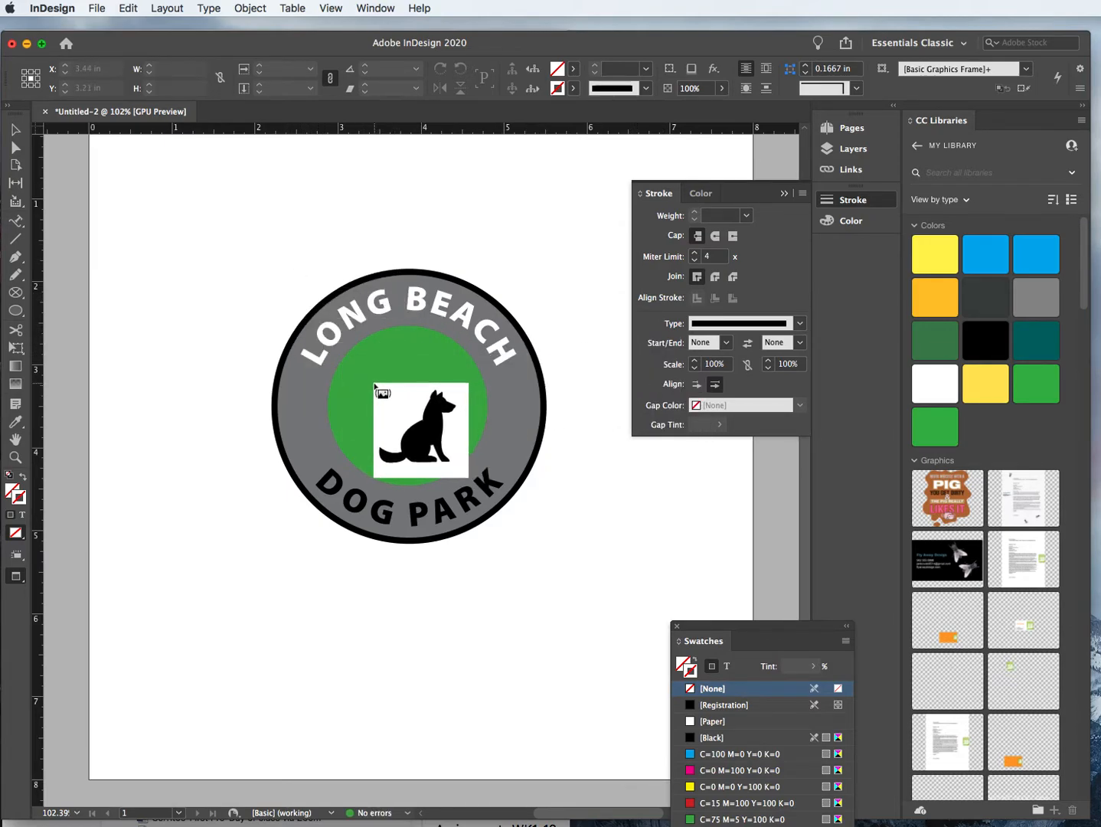
{"action": "left_click_drag", "start_coordinate": [374, 383], "coordinate": [355, 359]}
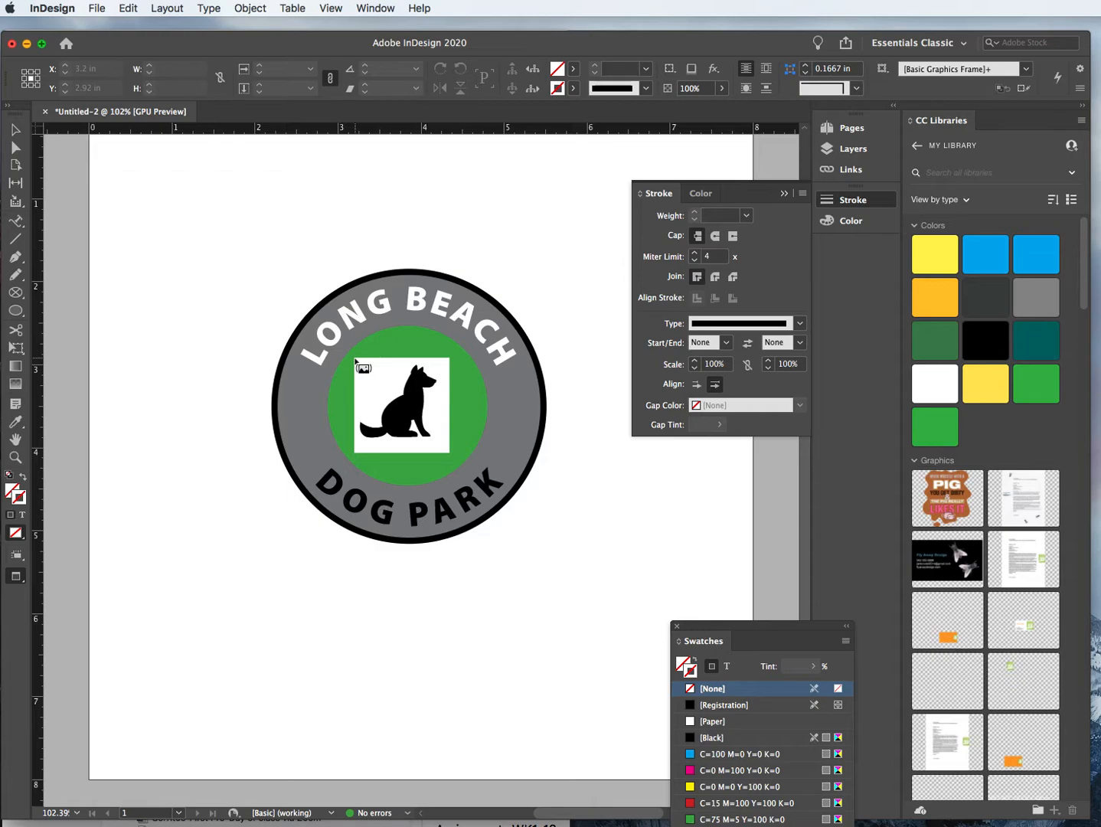
{"action": "left_click_drag", "start_coordinate": [261, 275], "coordinate": [472, 485]}
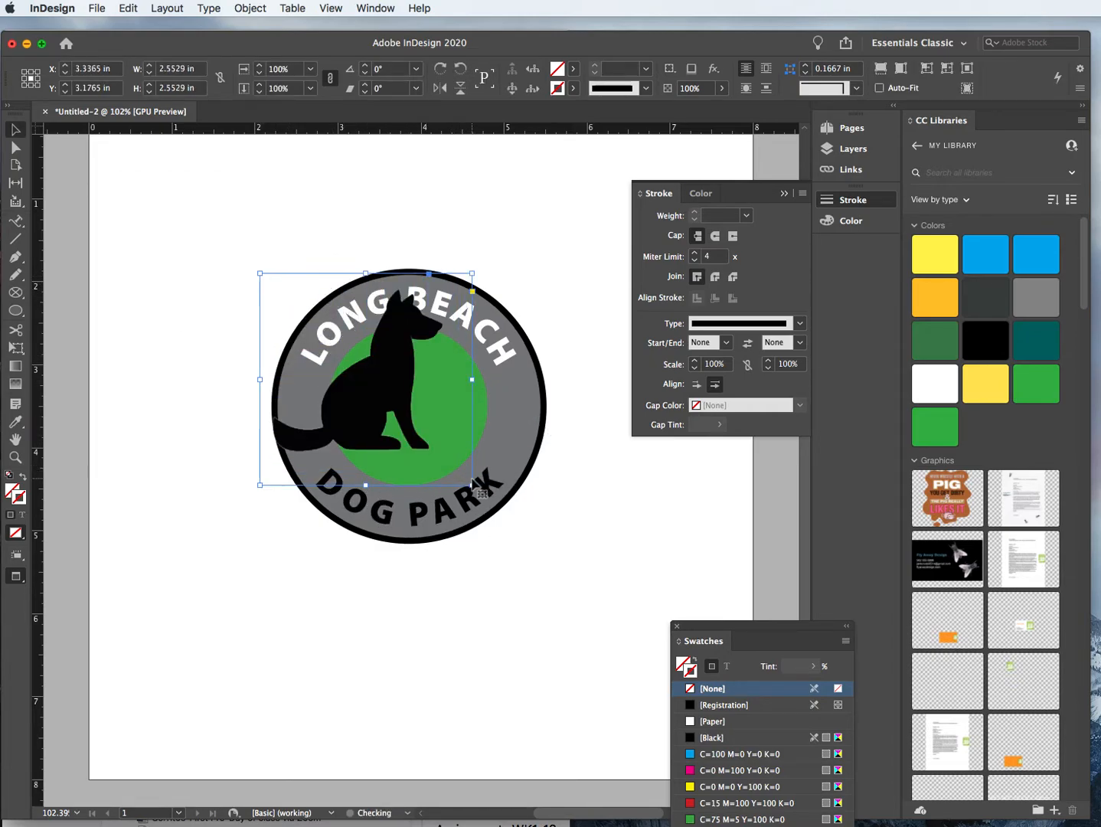
{"action": "left_click_drag", "start_coordinate": [395, 396], "coordinate": [429, 426]}
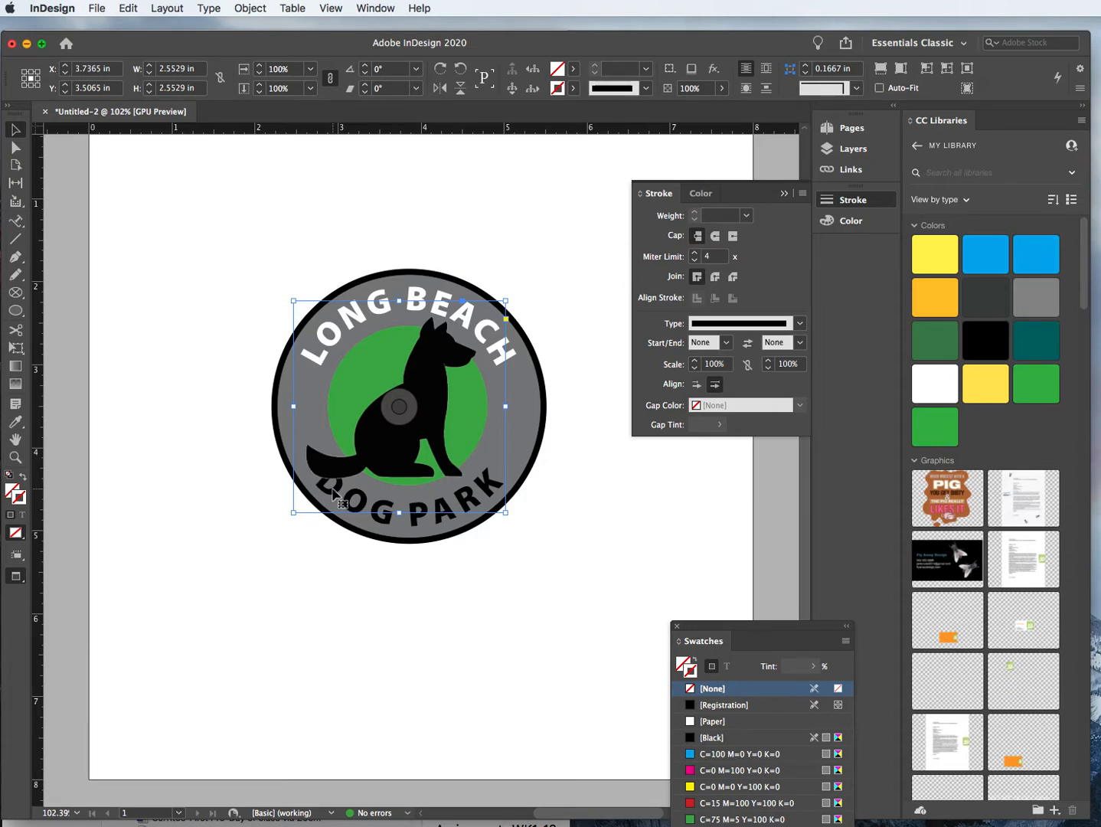
{"action": "left_click", "coordinate": [602, 492]}
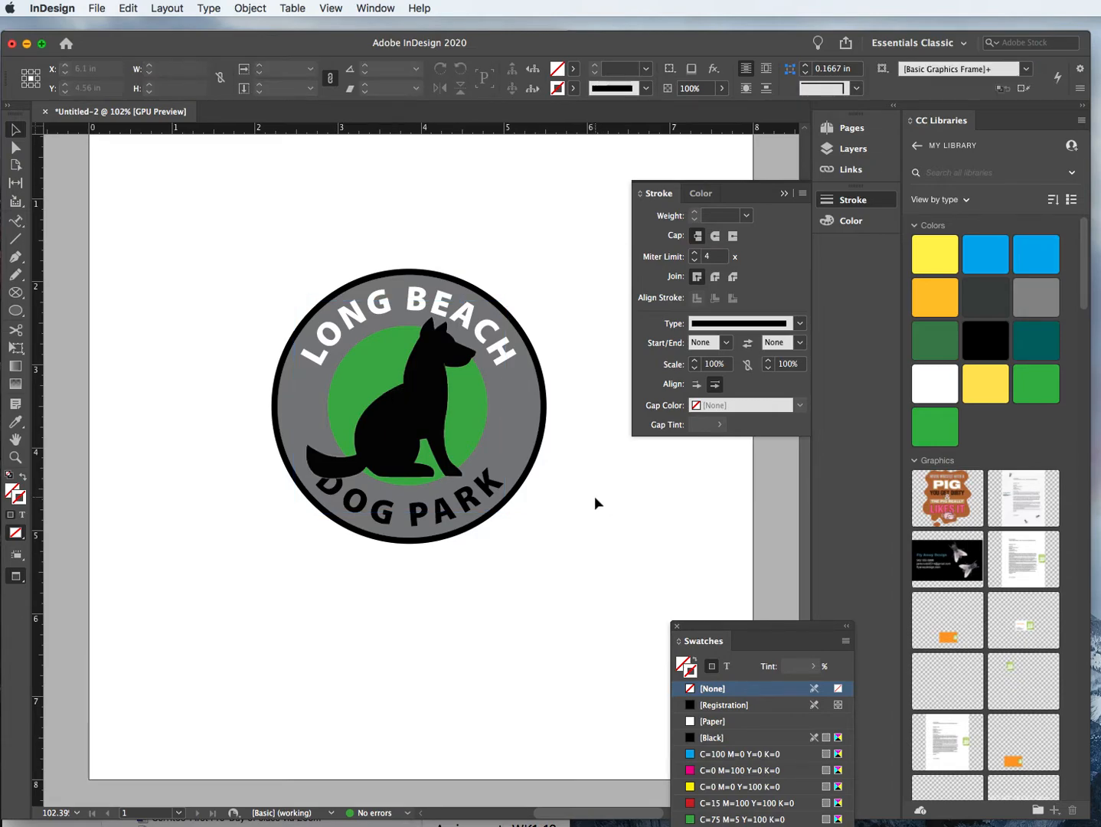
Shrink the dog's frame to about 2.29 in square and scale the dog image inside it to about 2.23 in
{"action": "left_click", "coordinate": [457, 518]}
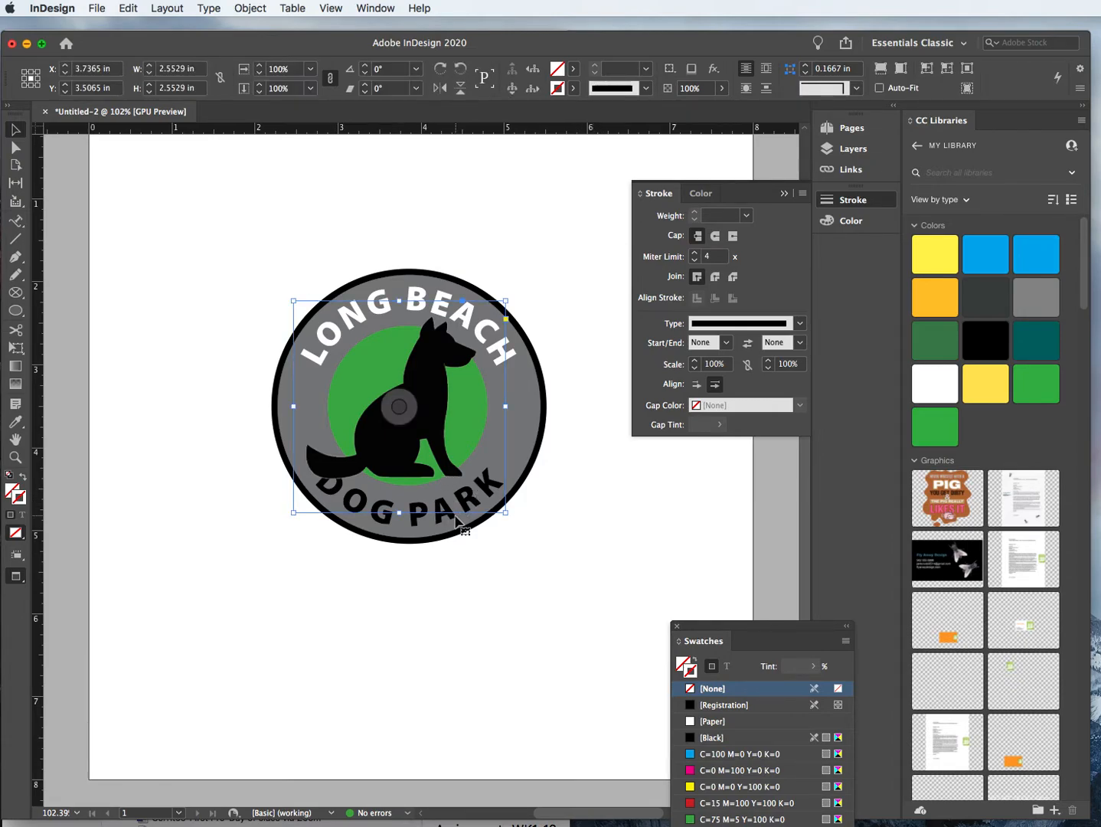
{"action": "left_click", "coordinate": [521, 542]}
{"action": "left_click", "coordinate": [441, 527]}
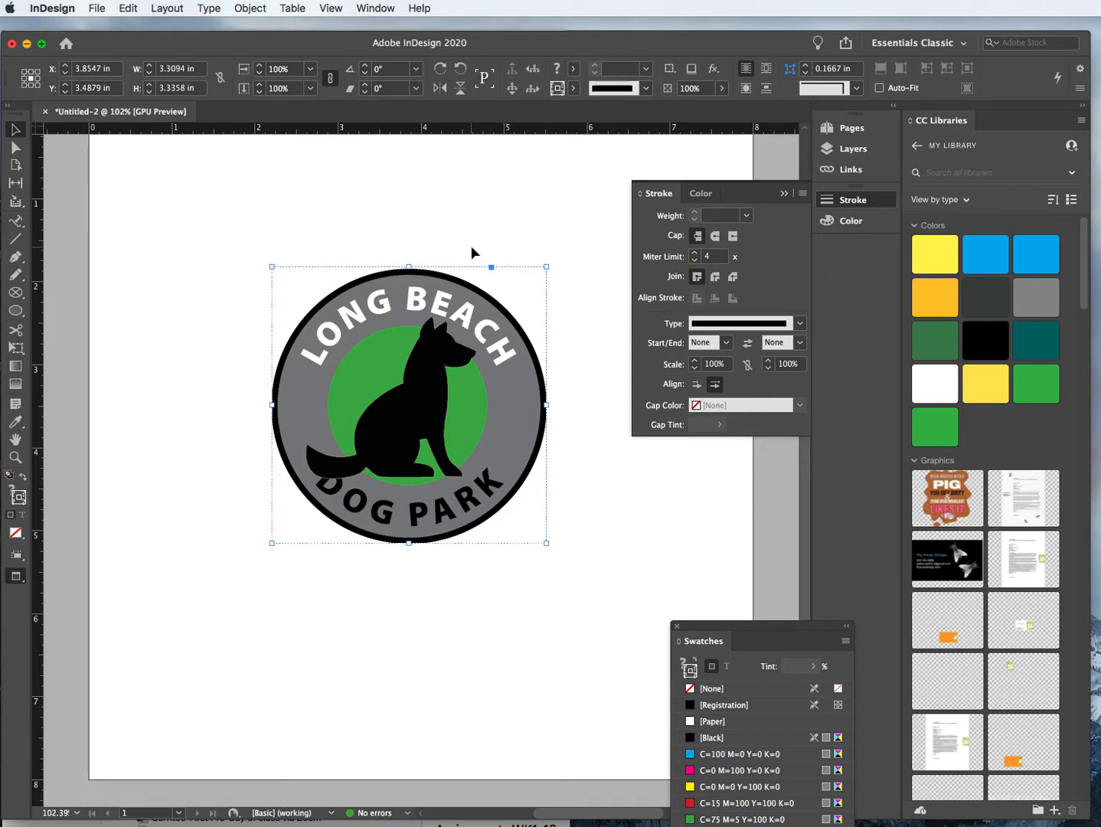
{"action": "double_click", "coordinate": [441, 370]}
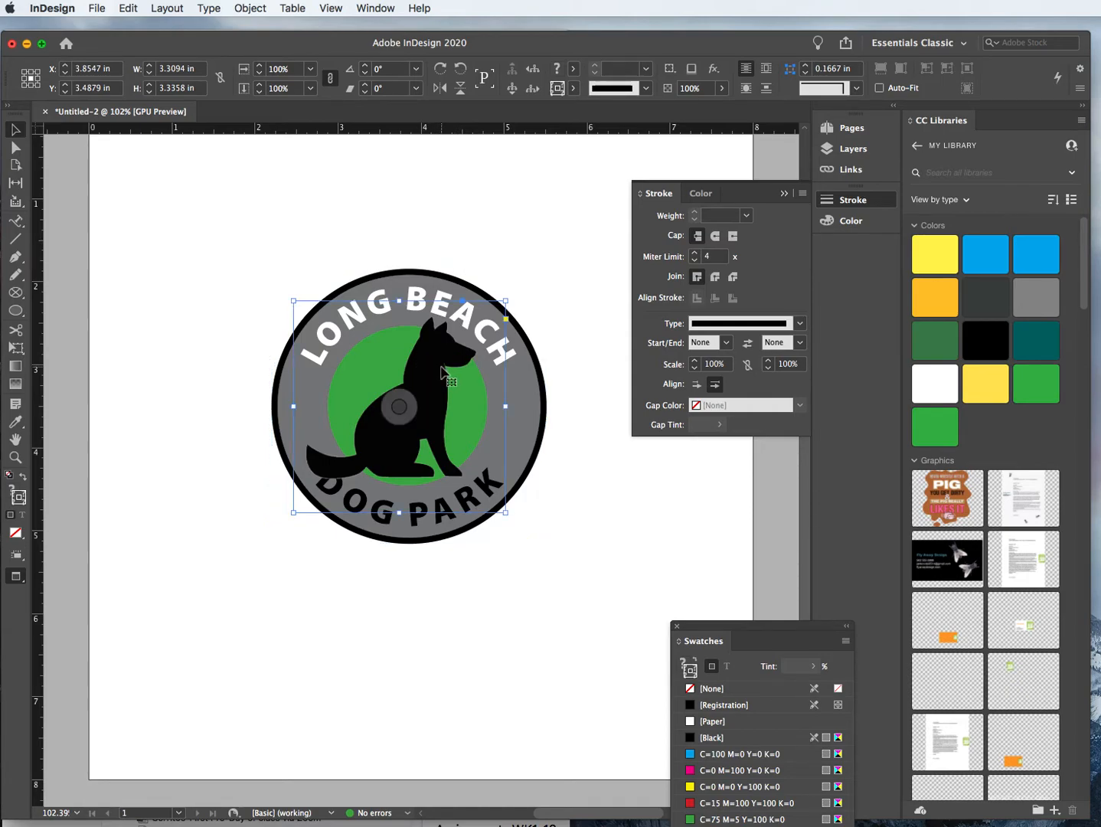
{"action": "left_click_drag", "start_coordinate": [506, 304], "coordinate": [490, 317]}
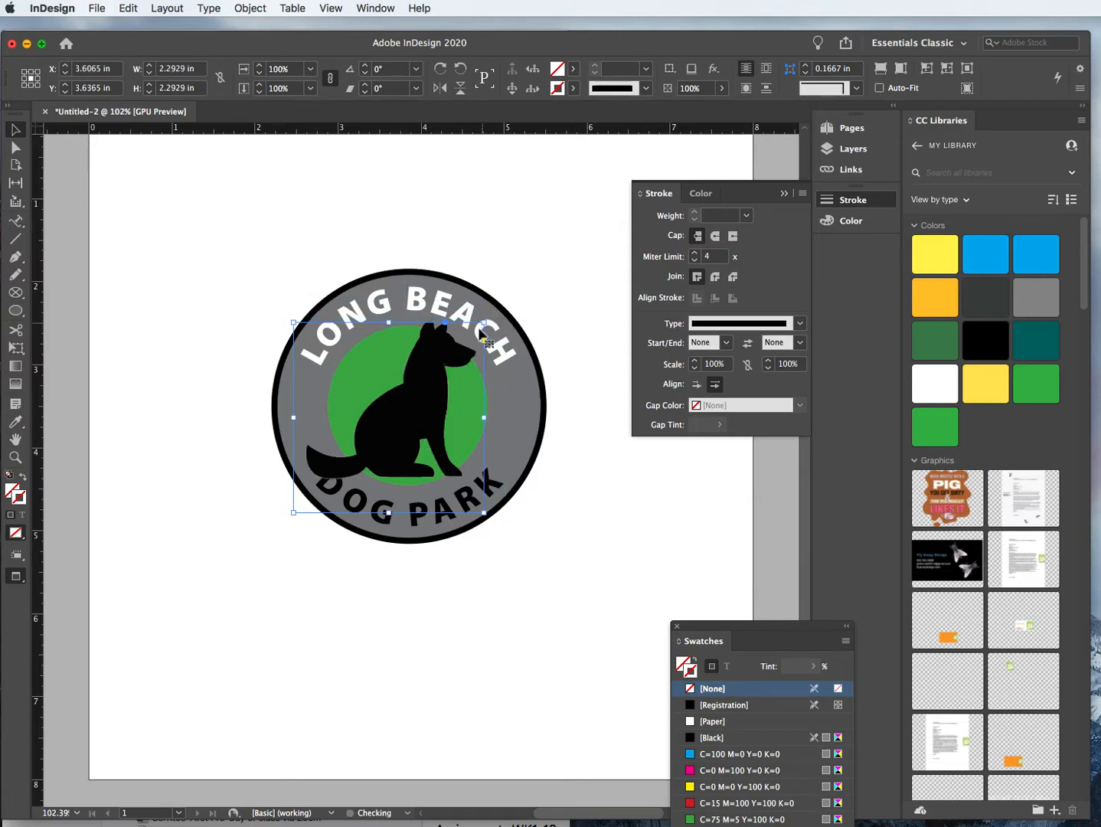
{"action": "left_click", "coordinate": [387, 414]}
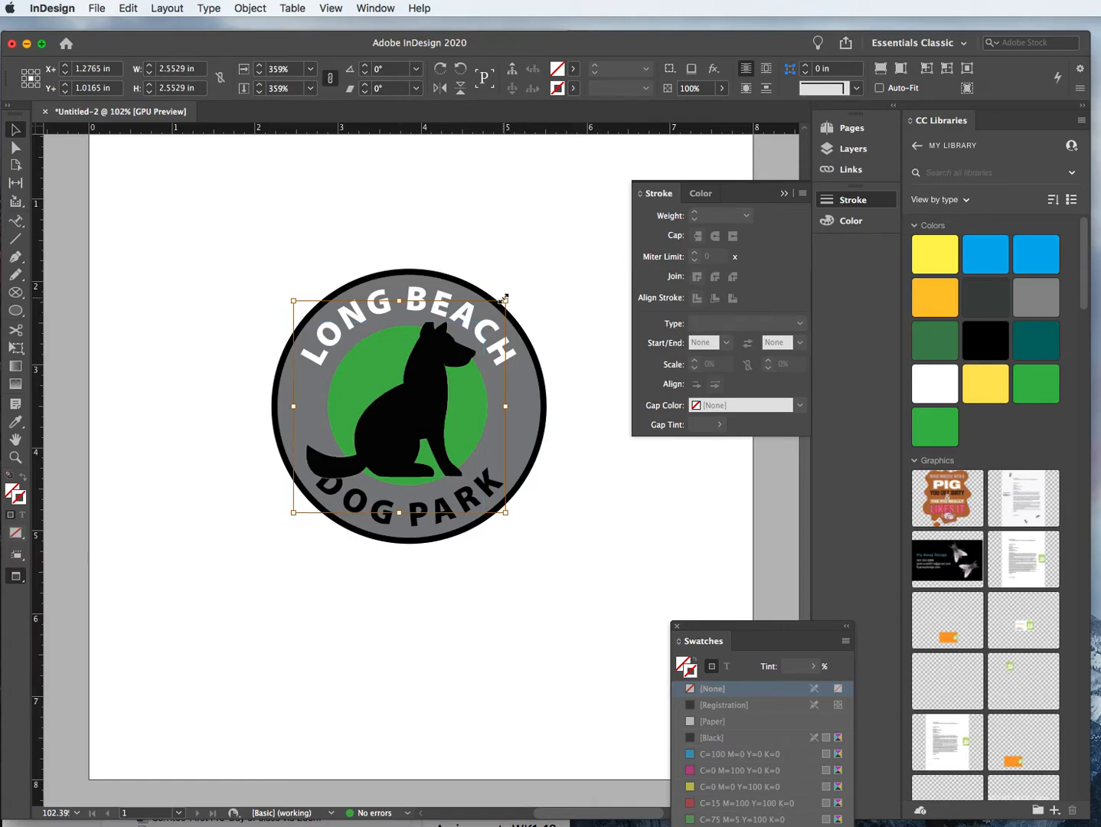
{"action": "left_click_drag", "start_coordinate": [503, 302], "coordinate": [480, 337]}
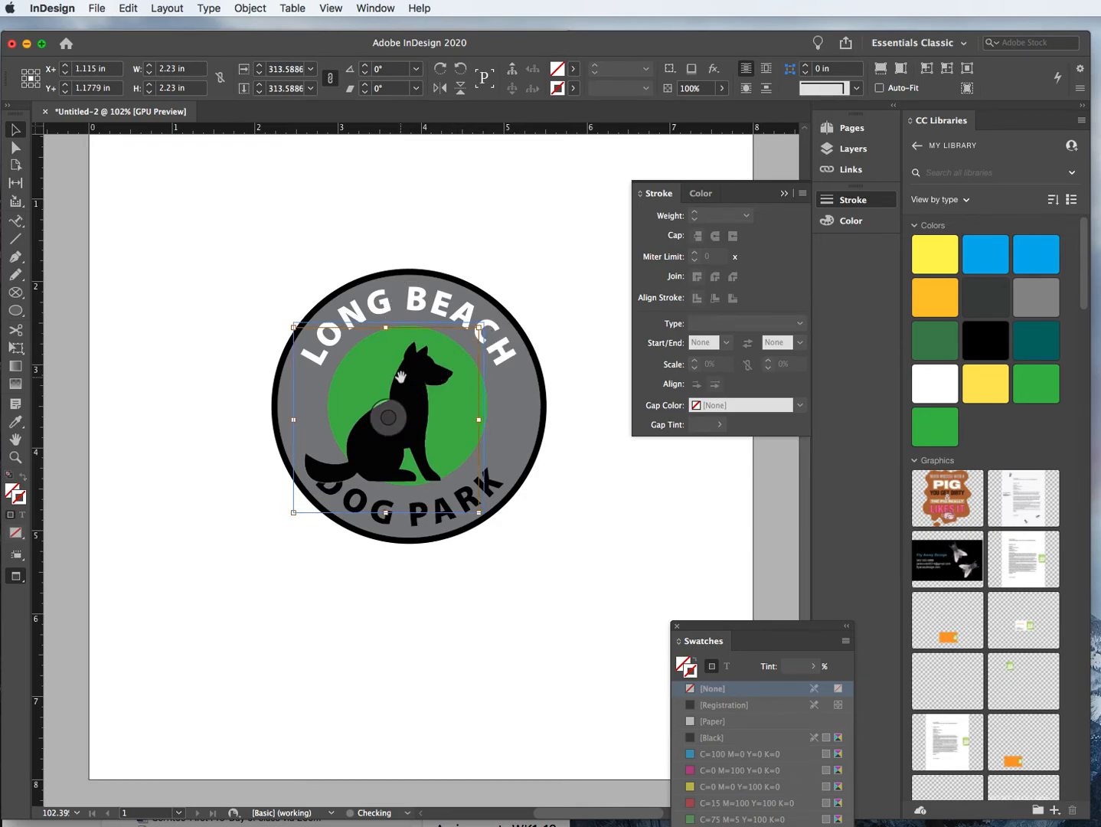
Move the dog up so its body sits centered on the green circle, clear of the DOG PARK lettering, and deselect it
{"action": "left_click", "coordinate": [600, 439]}
{"action": "left_click_drag", "start_coordinate": [374, 443], "coordinate": [387, 433]}
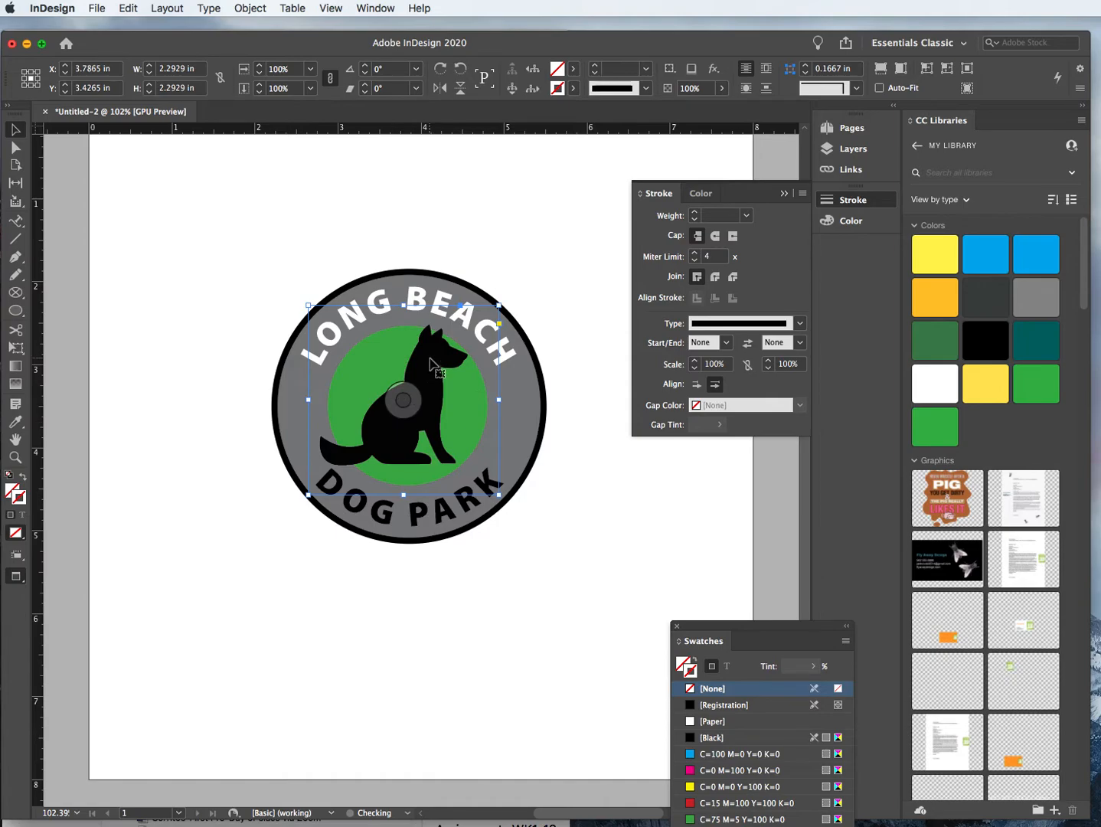
{"action": "left_click", "coordinate": [212, 436]}
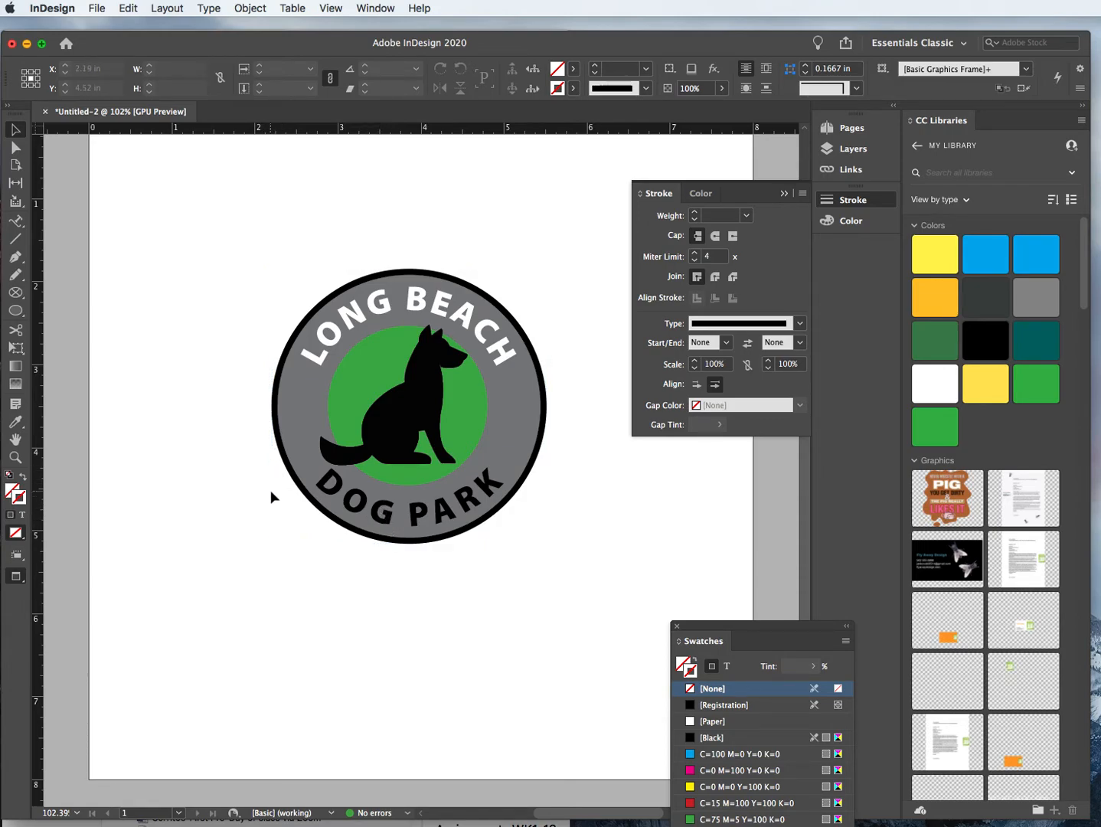
Group the dog image with the rest of the logo and deselect the group
{"action": "left_click_drag", "start_coordinate": [203, 198], "coordinate": [568, 575]}
{"action": "left_click", "coordinate": [209, 8]}
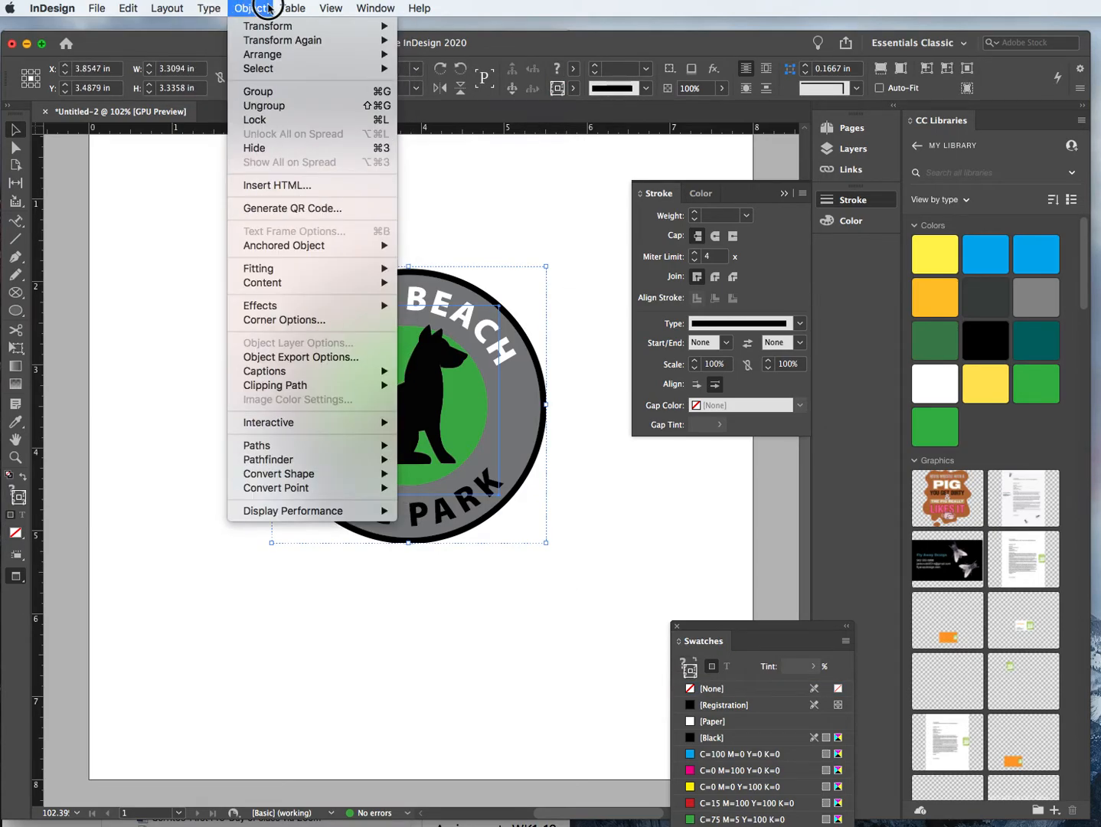
{"action": "left_click", "coordinate": [261, 91]}
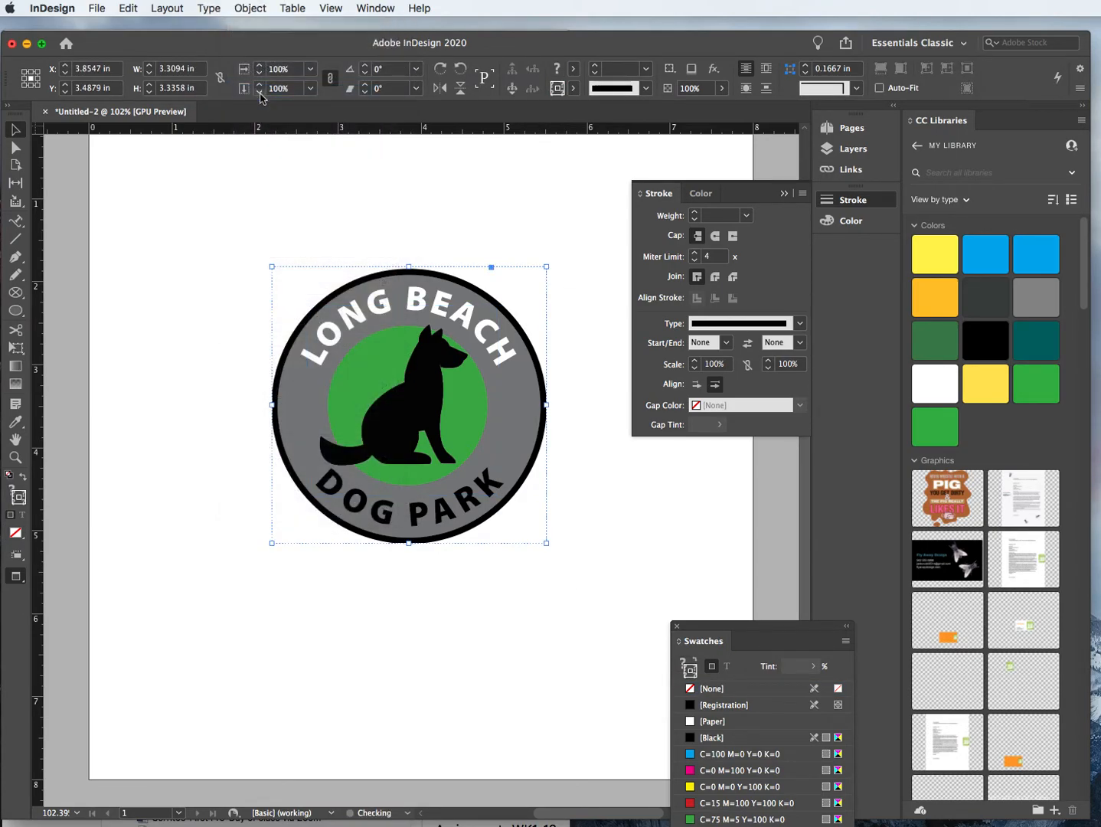
{"action": "left_click", "coordinate": [343, 184]}
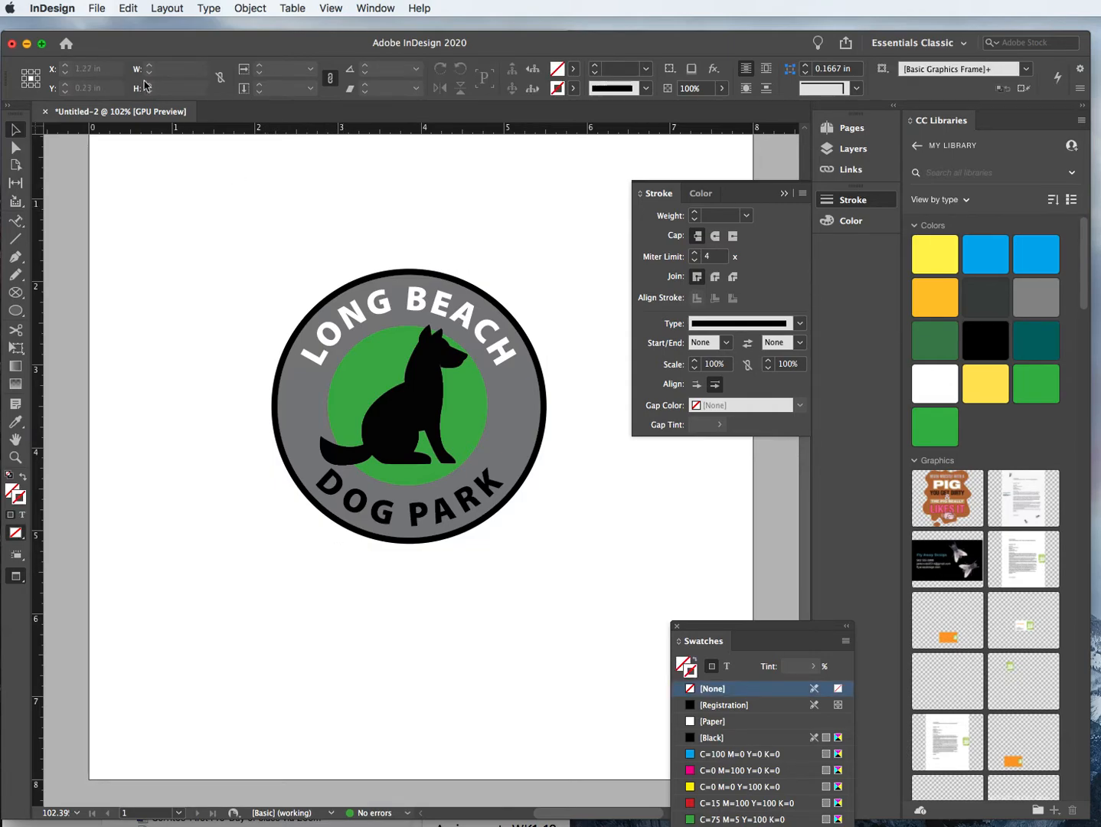
Start a [High Quality Print] PDF export to the iCloud Desktop, naming the file with the author's first name plus "-simplelogo-feb19"
{"action": "left_click", "coordinate": [97, 8]}
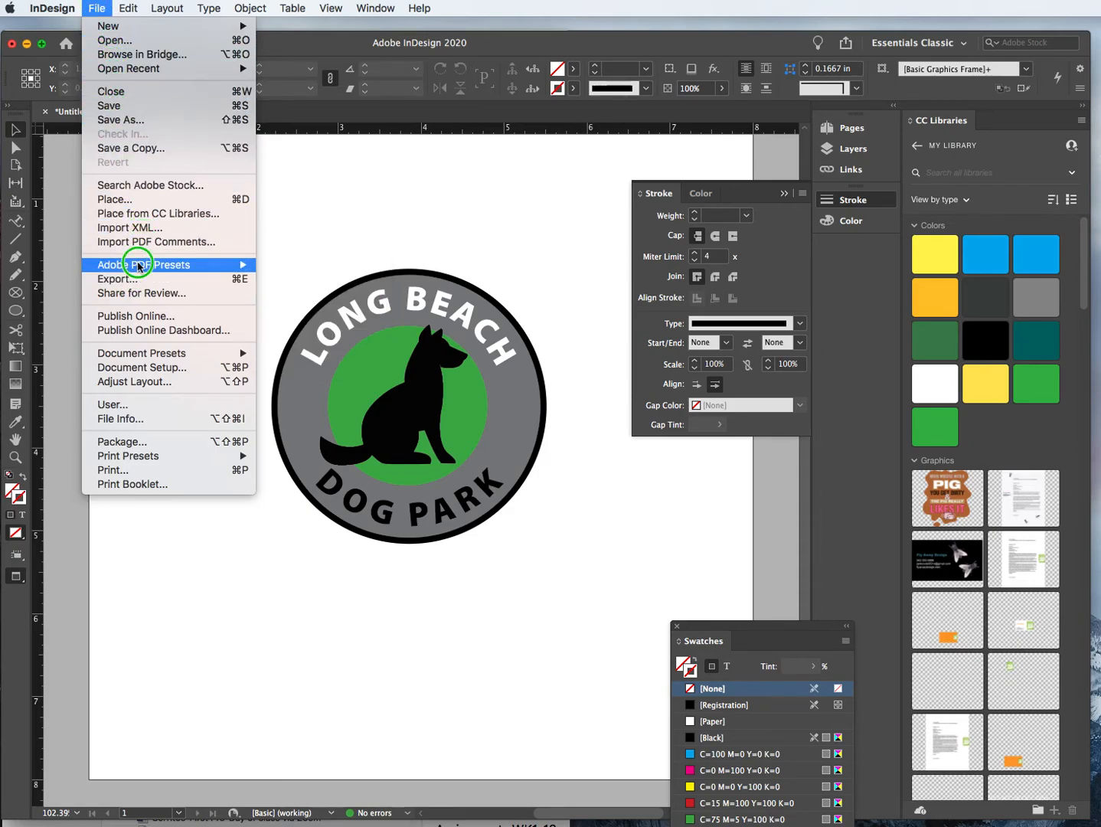
{"action": "mouse_move", "coordinate": [139, 266]}
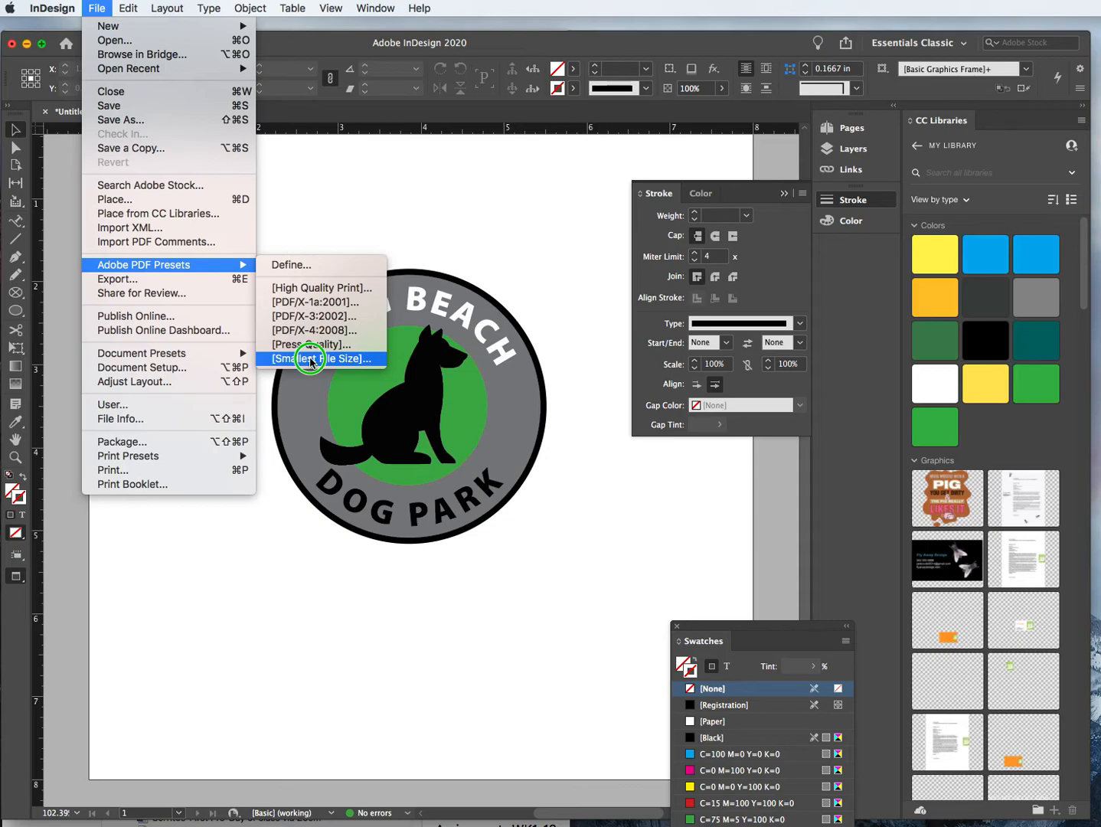
{"action": "left_click", "coordinate": [313, 287]}
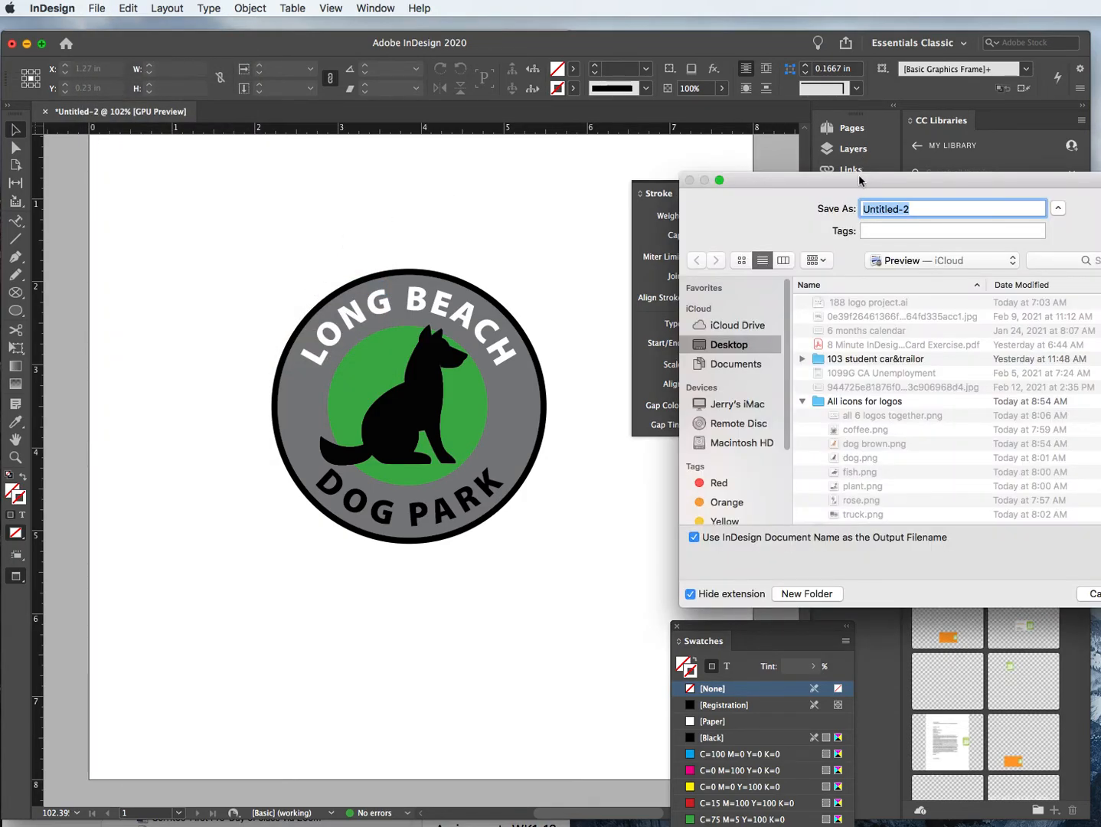
{"action": "left_click", "coordinate": [889, 204]}
{"action": "left_click_drag", "start_coordinate": [918, 211], "coordinate": [794, 199]}
{"action": "type", "text": "JE"}
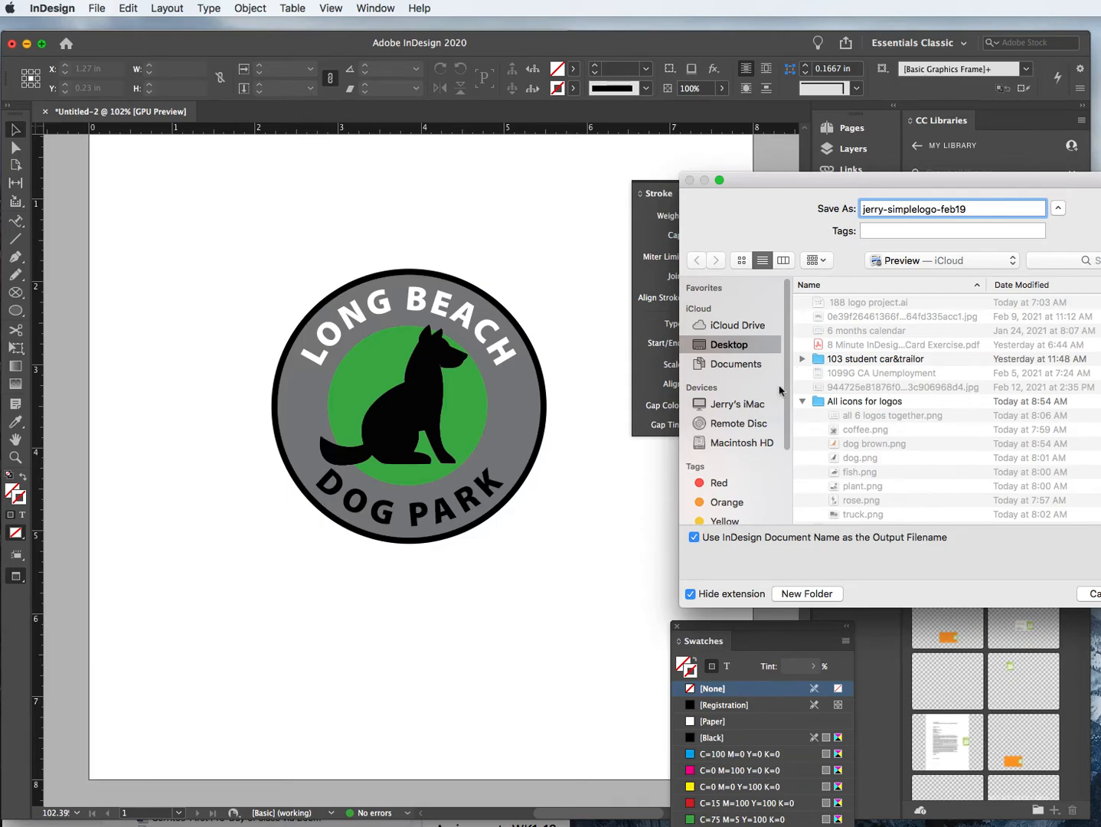
{"action": "left_click", "coordinate": [934, 259]}
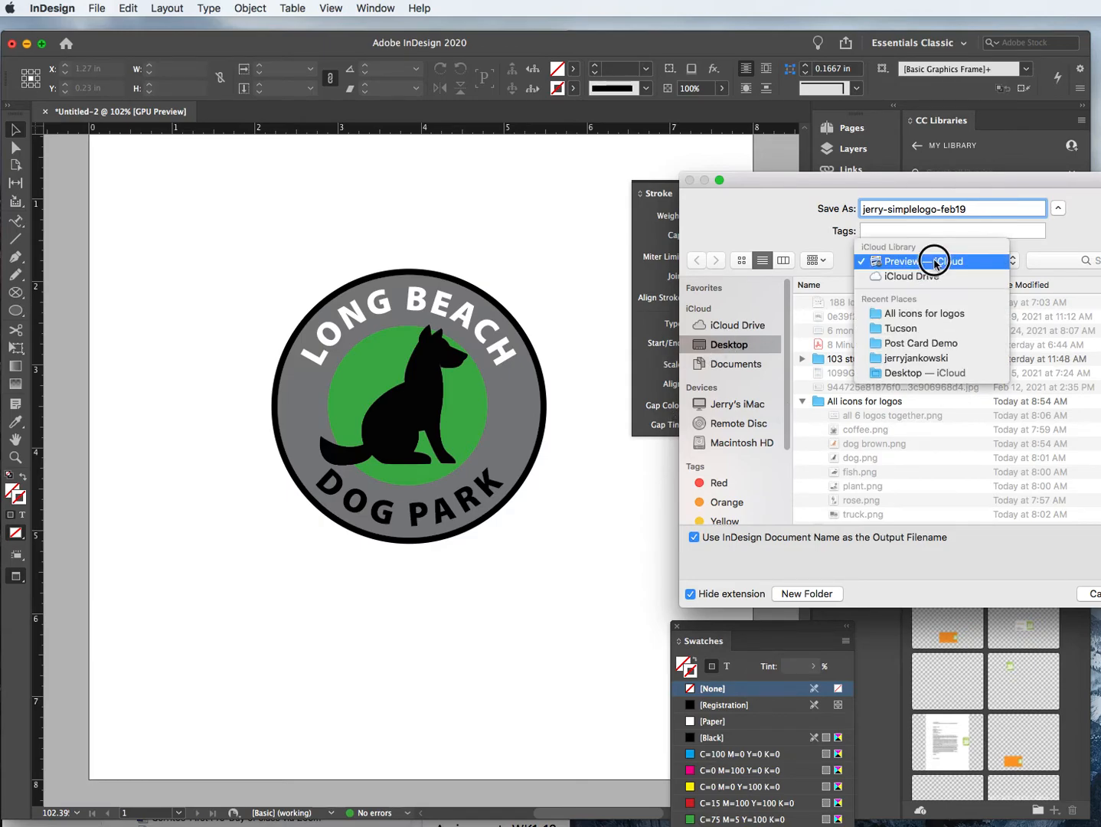
{"action": "left_click", "coordinate": [923, 373]}
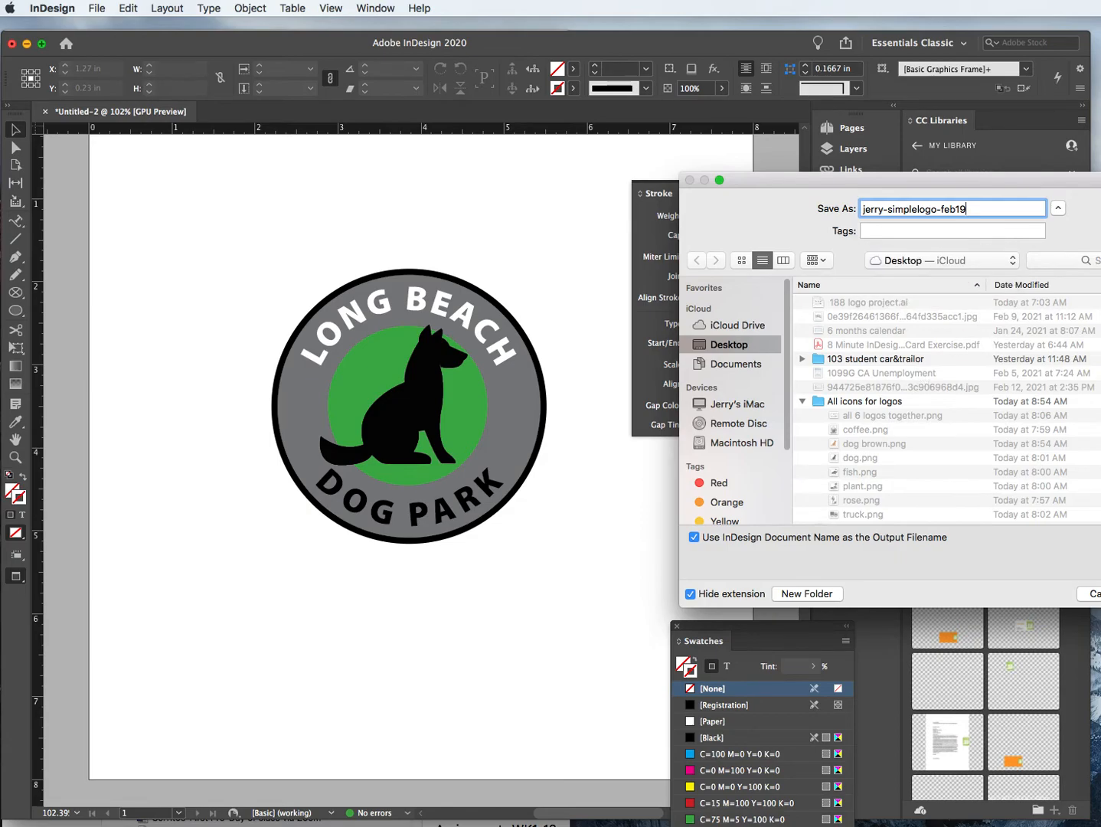
{"action": "left_click_drag", "start_coordinate": [995, 182], "coordinate": [544, 203]}
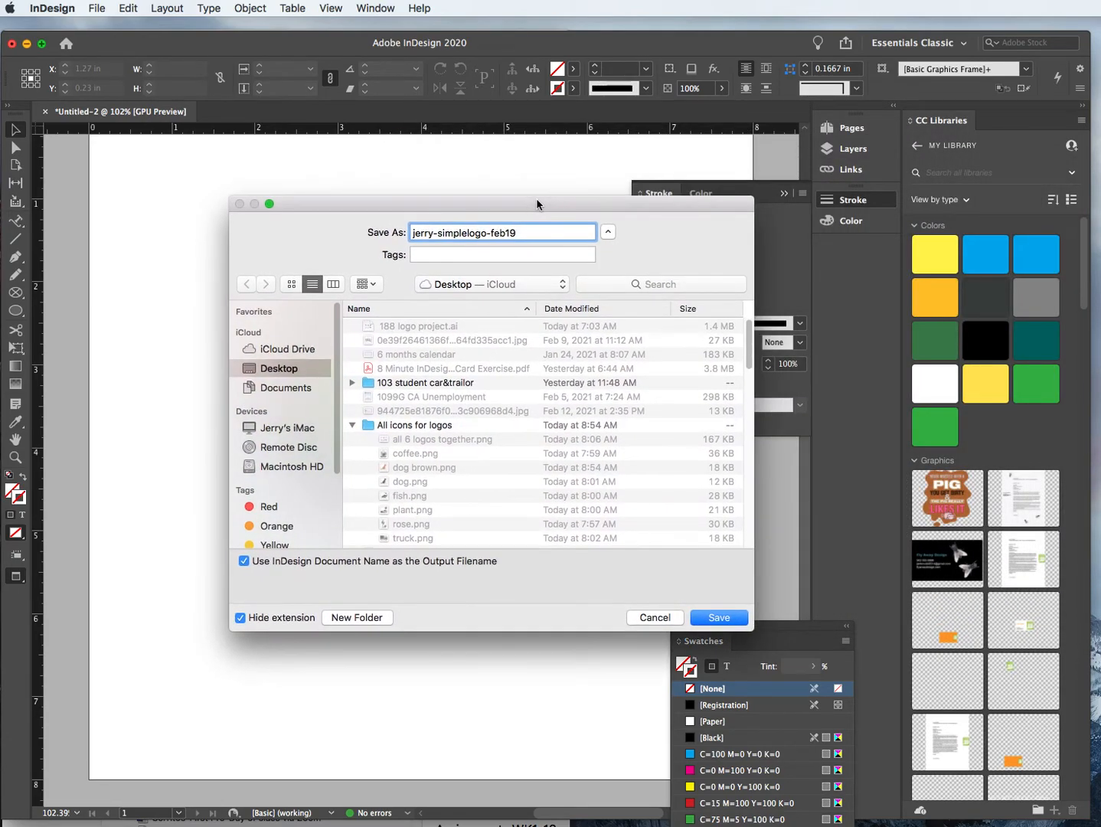
{"action": "left_click", "coordinate": [720, 617]}
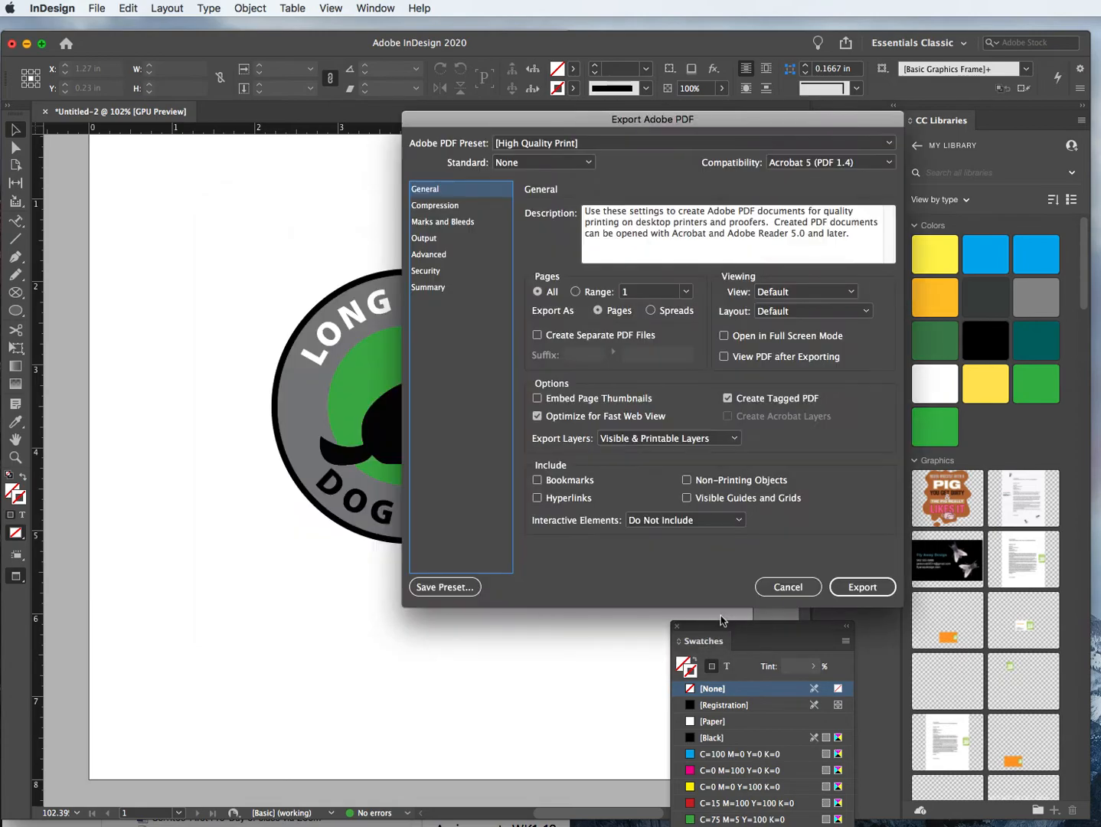
Set the PDF compatibility to Acrobat 8/9 (PDF 1.7) and export the file
{"action": "left_click", "coordinate": [804, 162]}
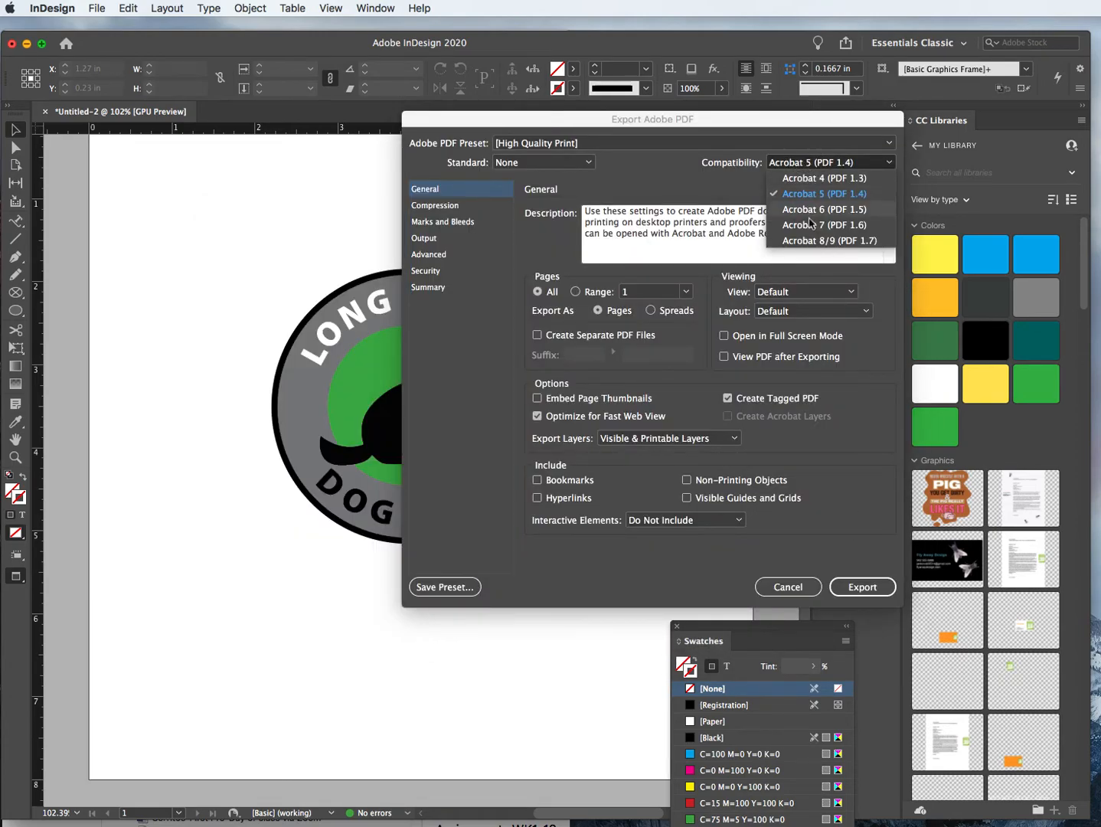
{"action": "left_click", "coordinate": [804, 242]}
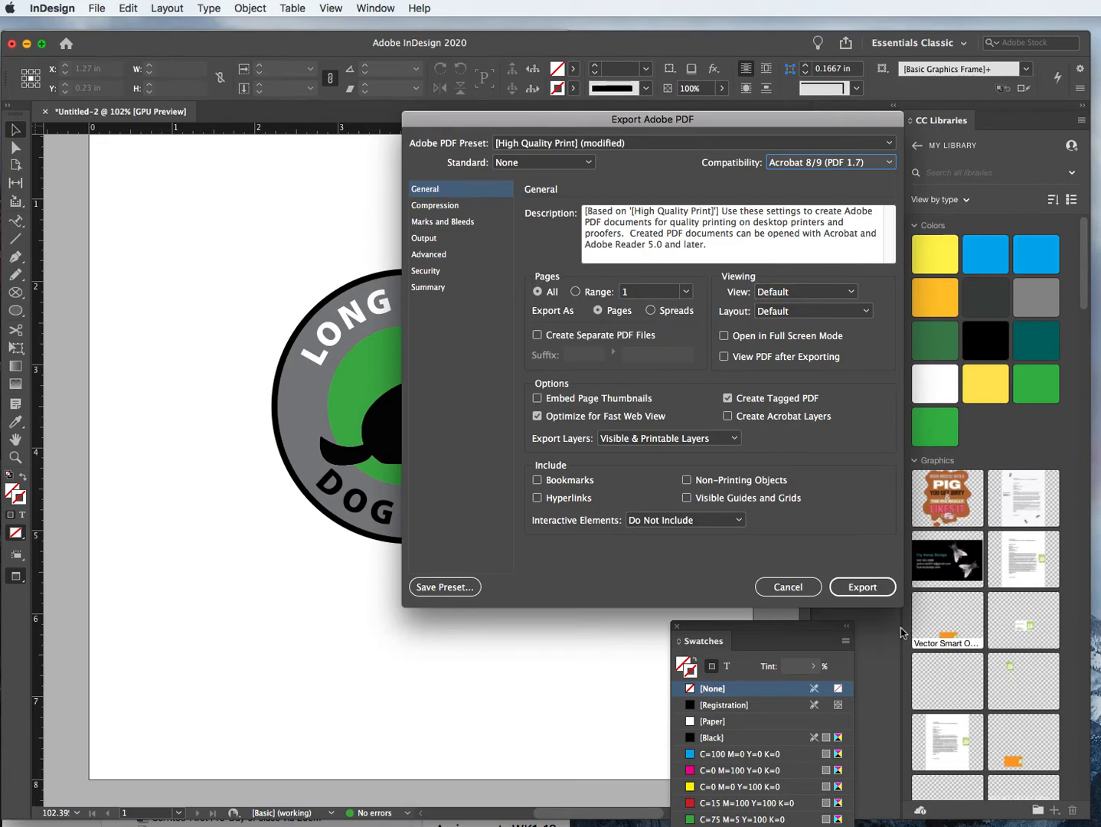
{"action": "left_click", "coordinate": [857, 587]}
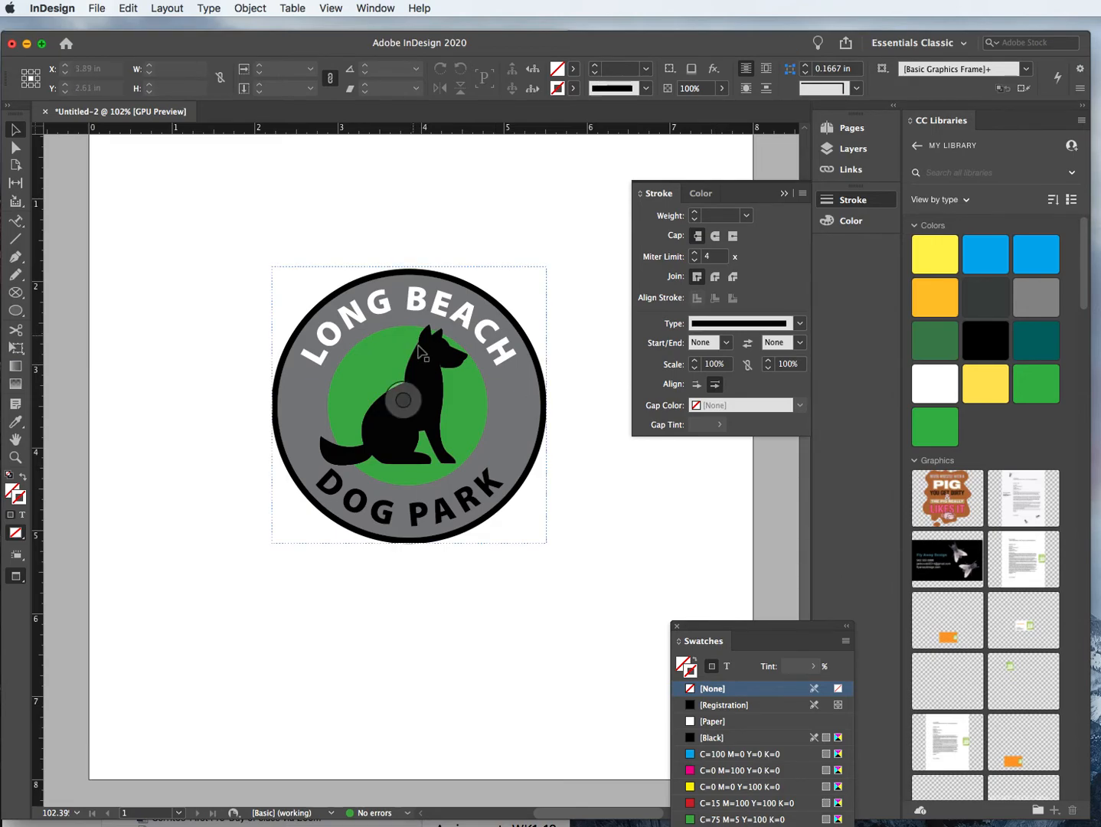
Scale the whole logo group to 150% in both X and Y and deselect it
{"action": "left_click_drag", "start_coordinate": [213, 221], "coordinate": [590, 624]}
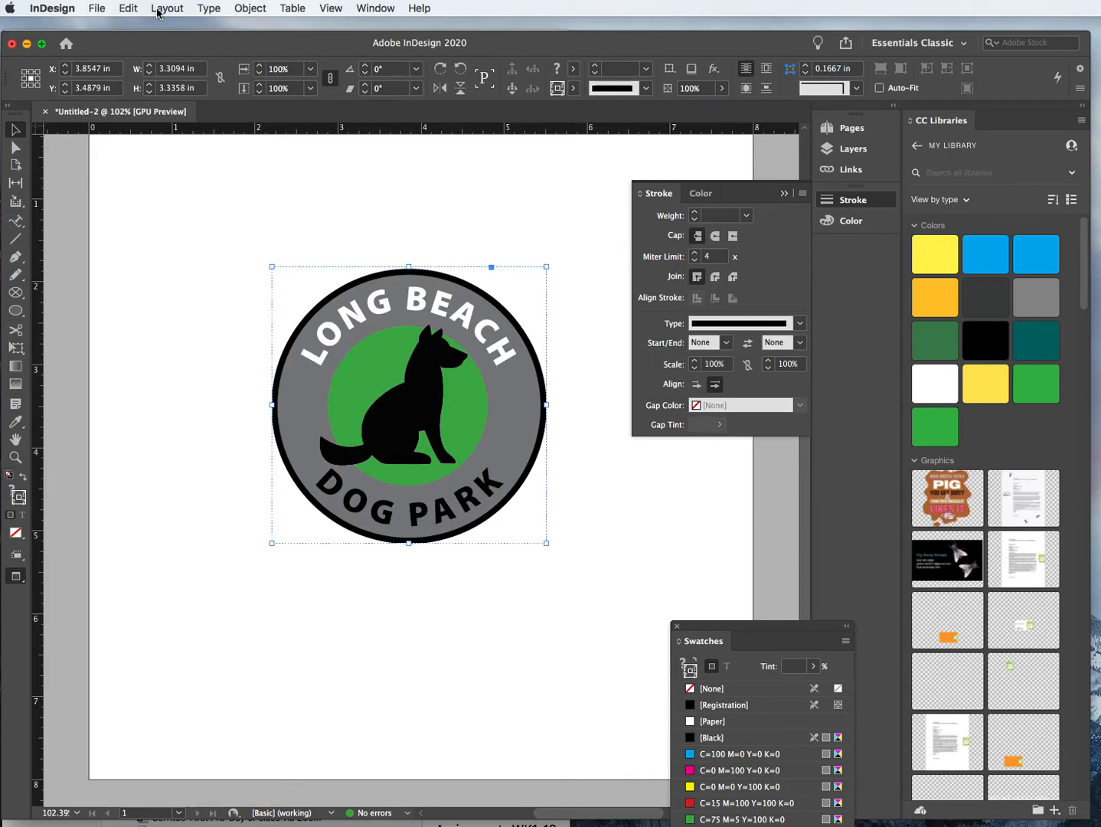
{"action": "left_click", "coordinate": [252, 8]}
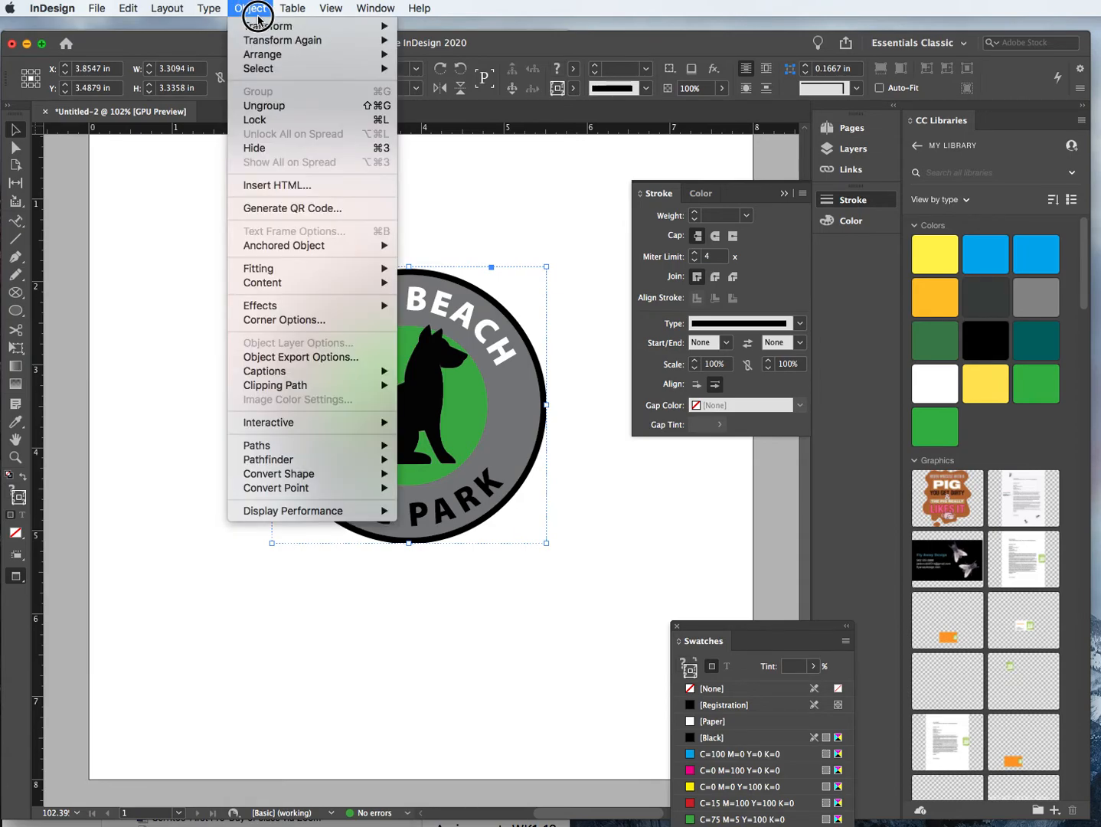
{"action": "mouse_move", "coordinate": [256, 27]}
{"action": "left_click", "coordinate": [423, 52]}
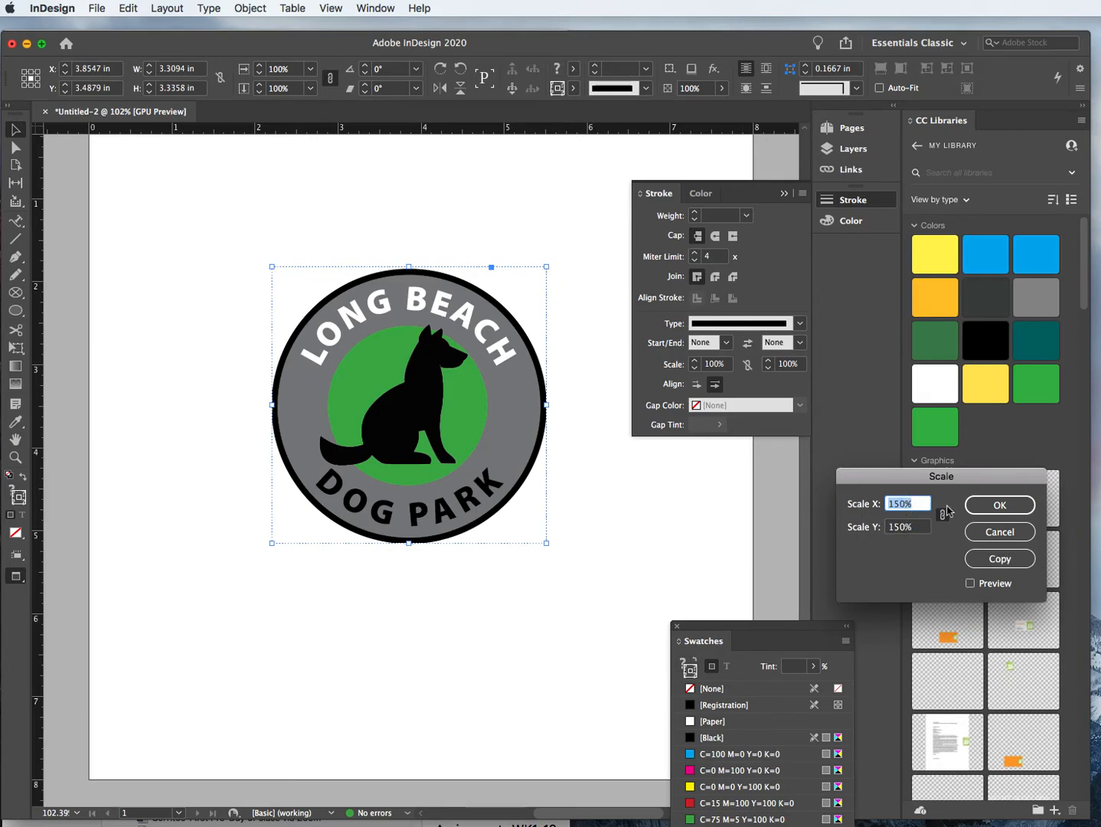
{"action": "left_click", "coordinate": [993, 508]}
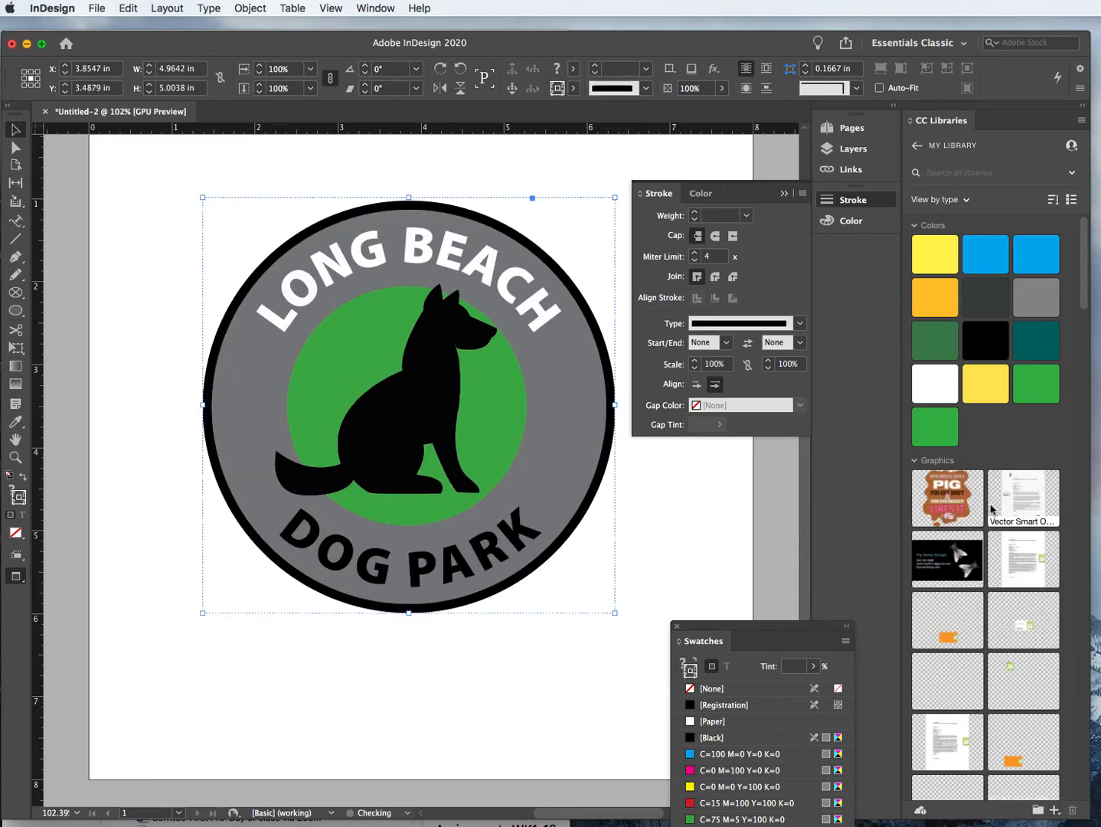
{"action": "left_click", "coordinate": [718, 485]}
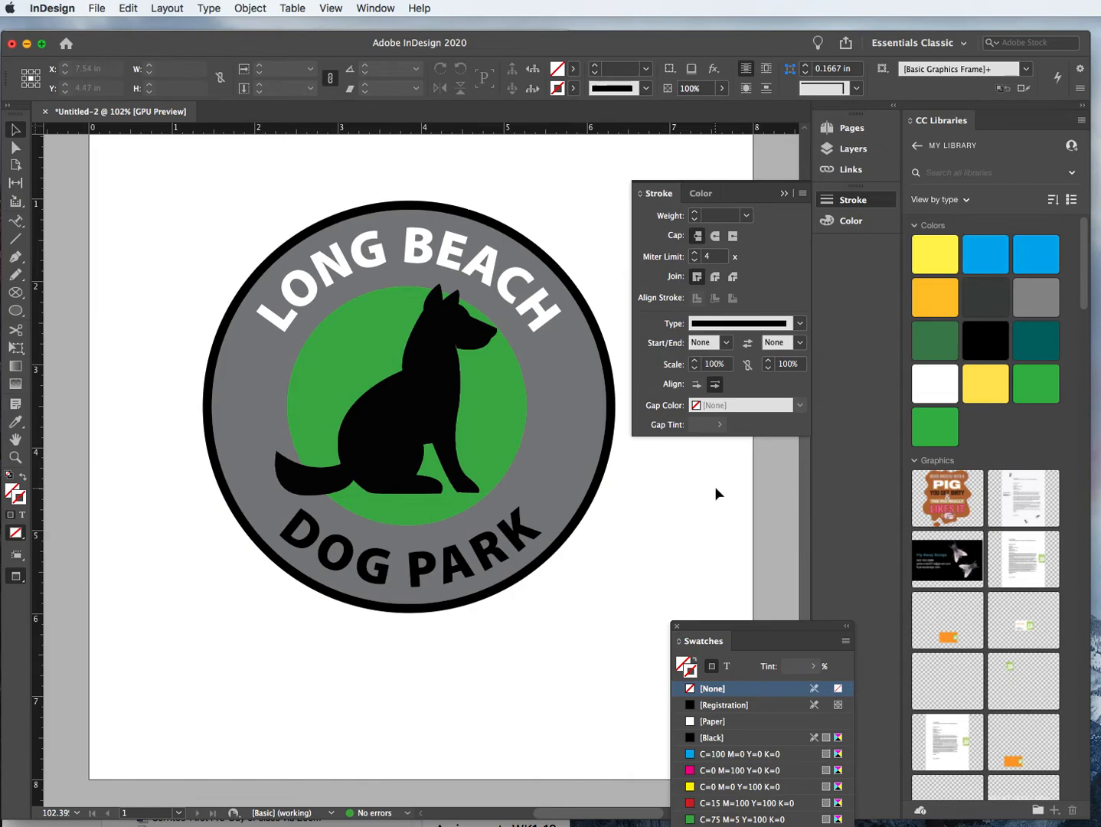
Collapse the Stroke panel, dock the Swatches panel below Color, and show the whole page at 75%
{"action": "left_click", "coordinate": [784, 193]}
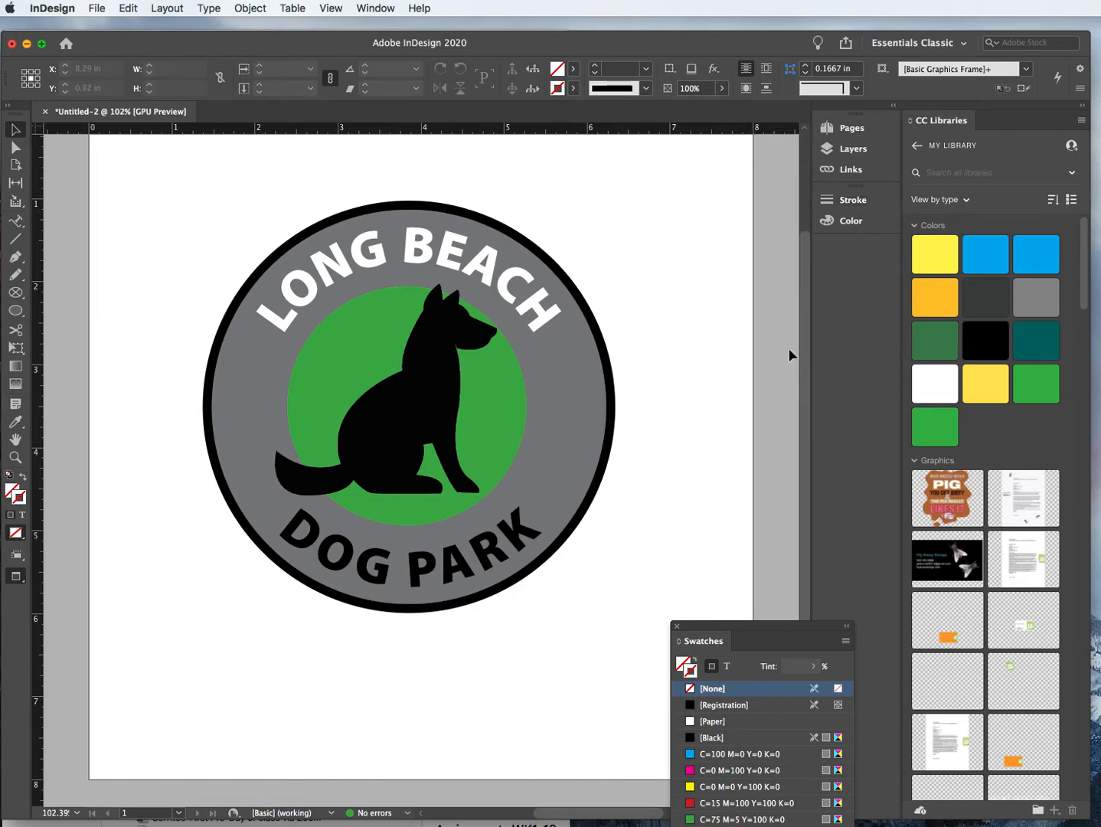
{"action": "left_click_drag", "start_coordinate": [751, 633], "coordinate": [865, 265]}
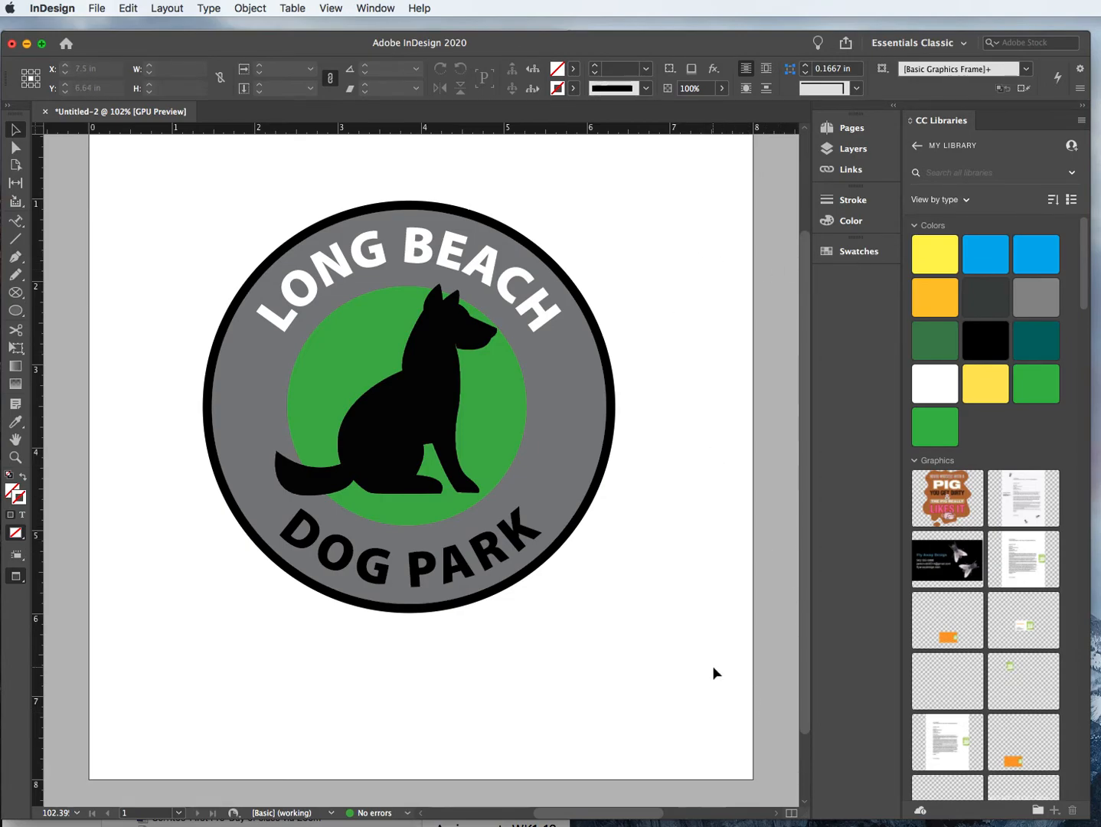
{"action": "key", "text": "super+minus"}
{"action": "key", "text": "super+minus"}
{"action": "left_click_drag", "start_coordinate": [540, 498], "coordinate": [542, 513]}
{"action": "left_click", "coordinate": [663, 522]}
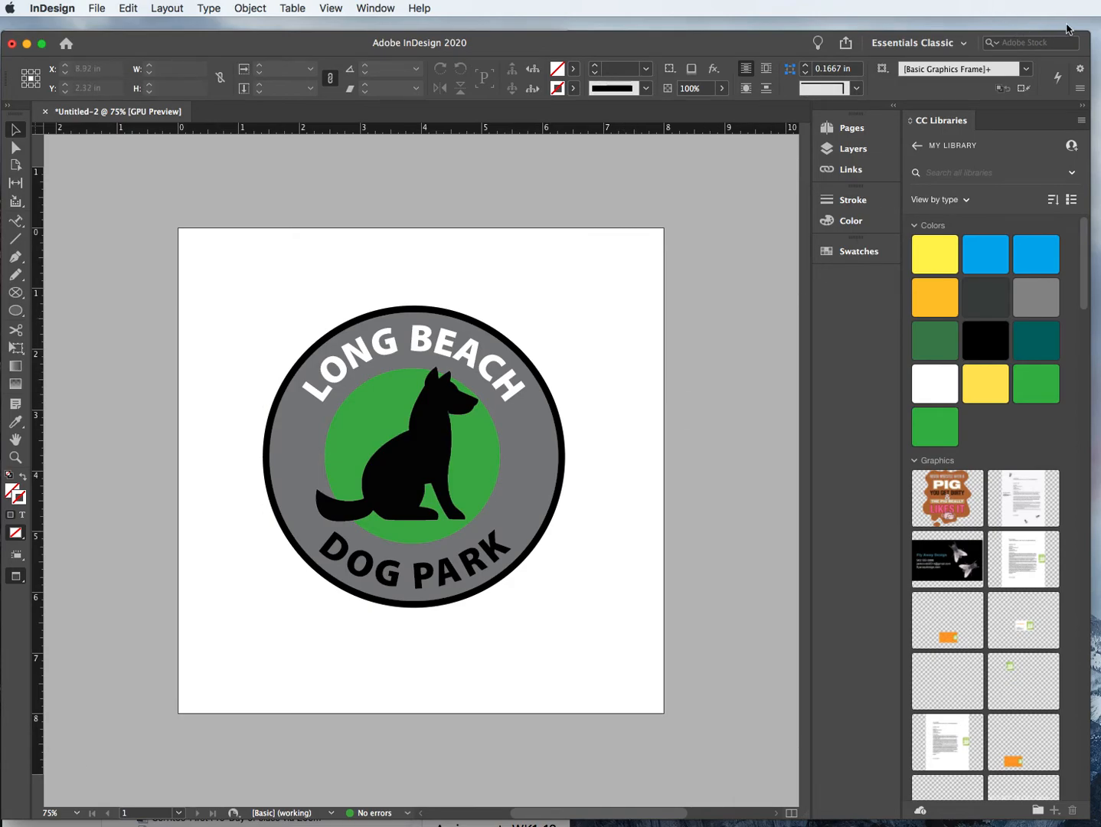
Switch to Finder, open fish.png from the "All icons for logos" folder in Photoshop, and enlarge its window
{"action": "key", "text": "super+Tab"}
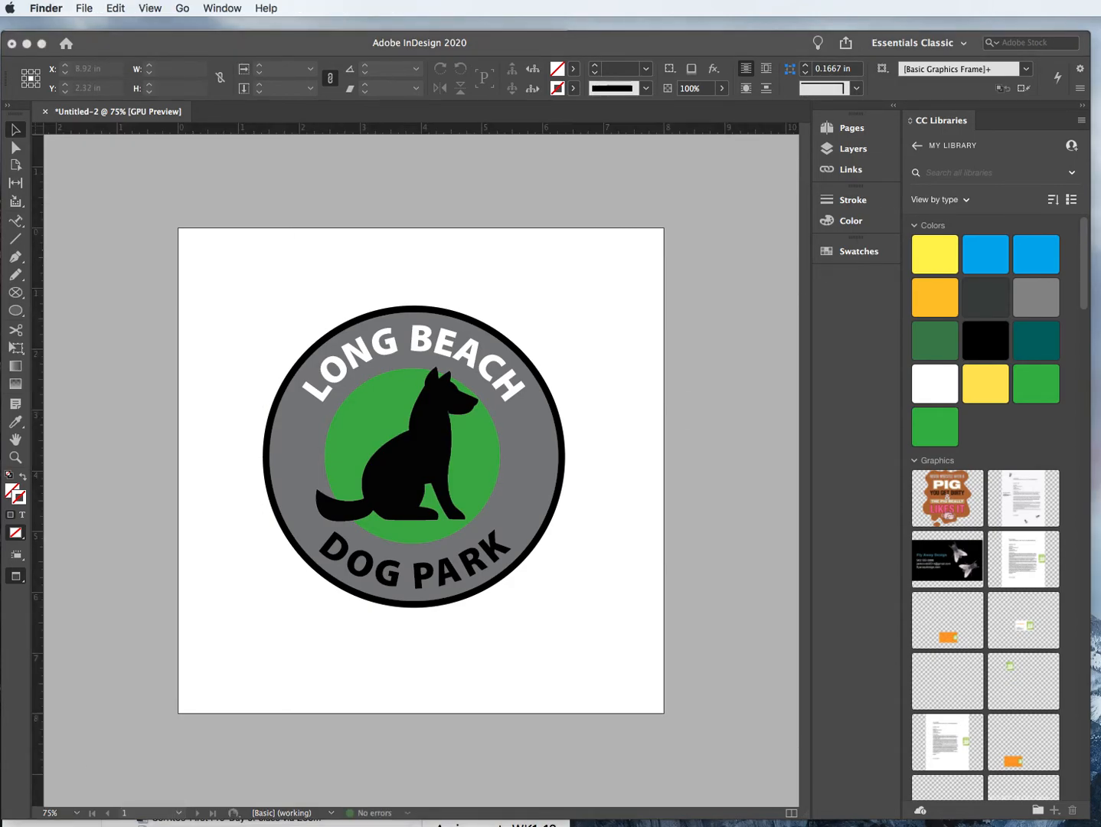
{"action": "left_click_drag", "start_coordinate": [307, 207], "coordinate": [696, 179]}
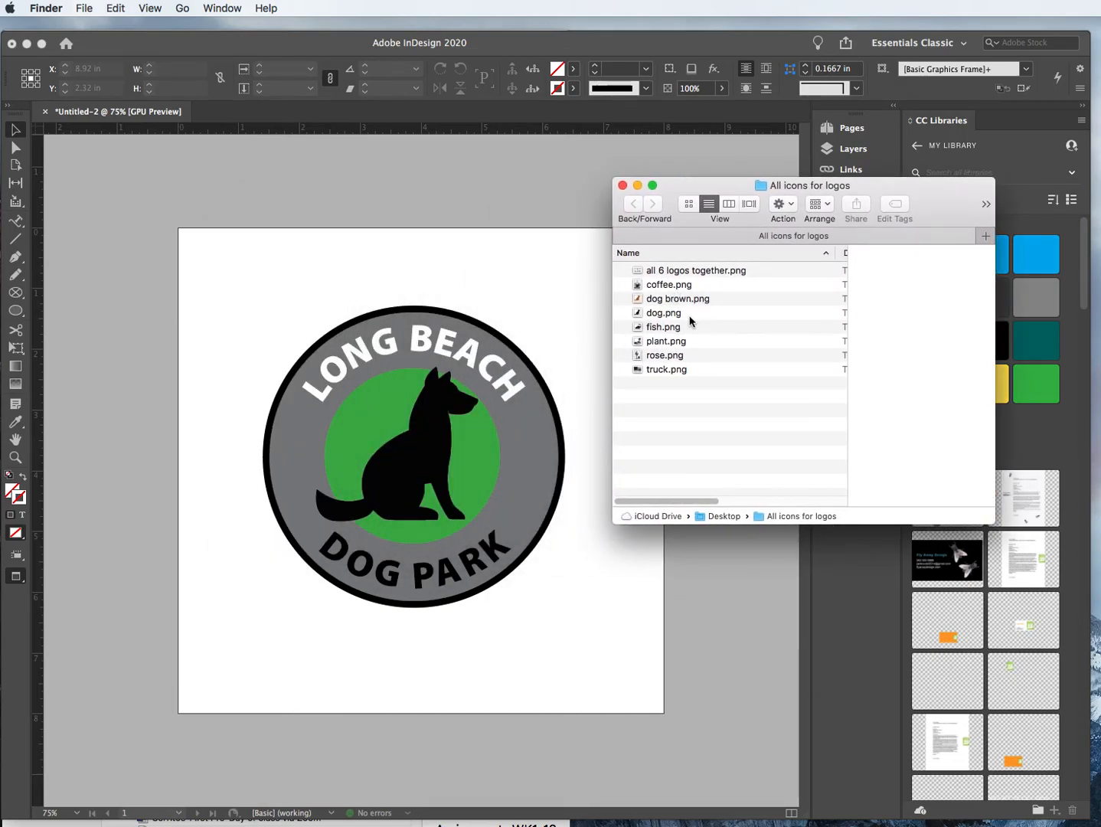
{"action": "left_click", "coordinate": [650, 331]}
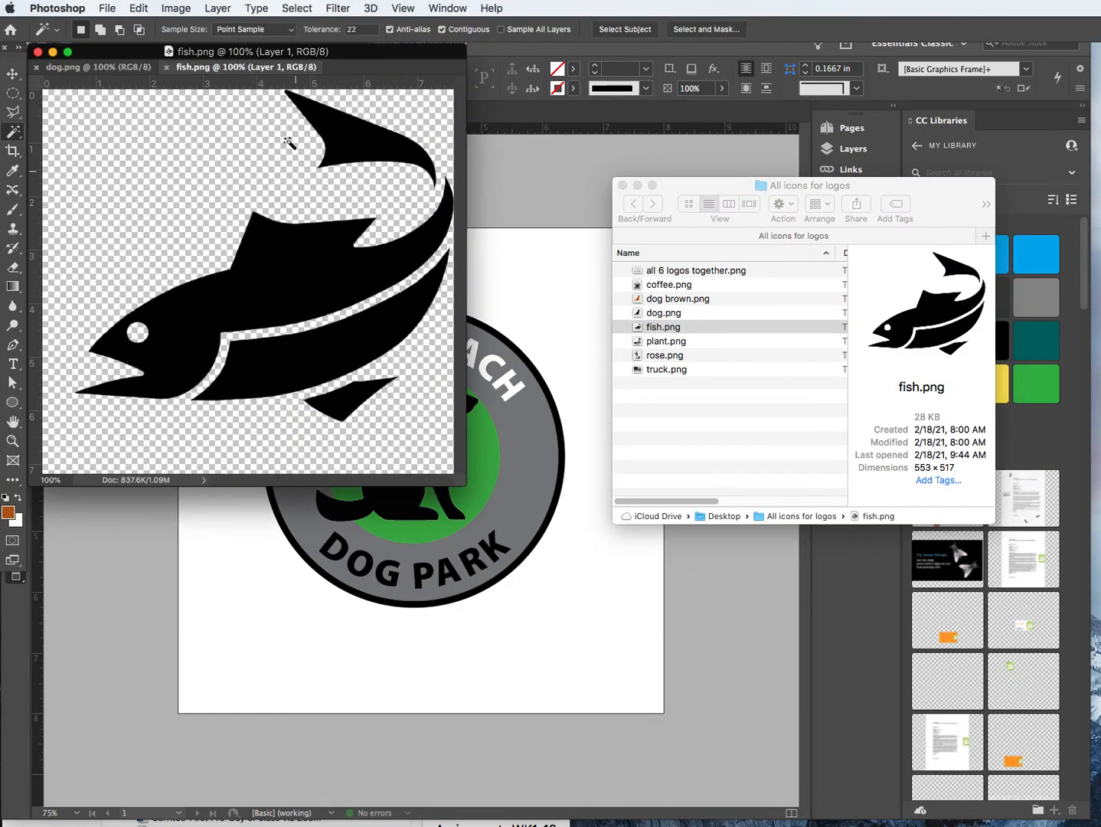
{"action": "left_click_drag", "start_coordinate": [460, 483], "coordinate": [668, 580]}
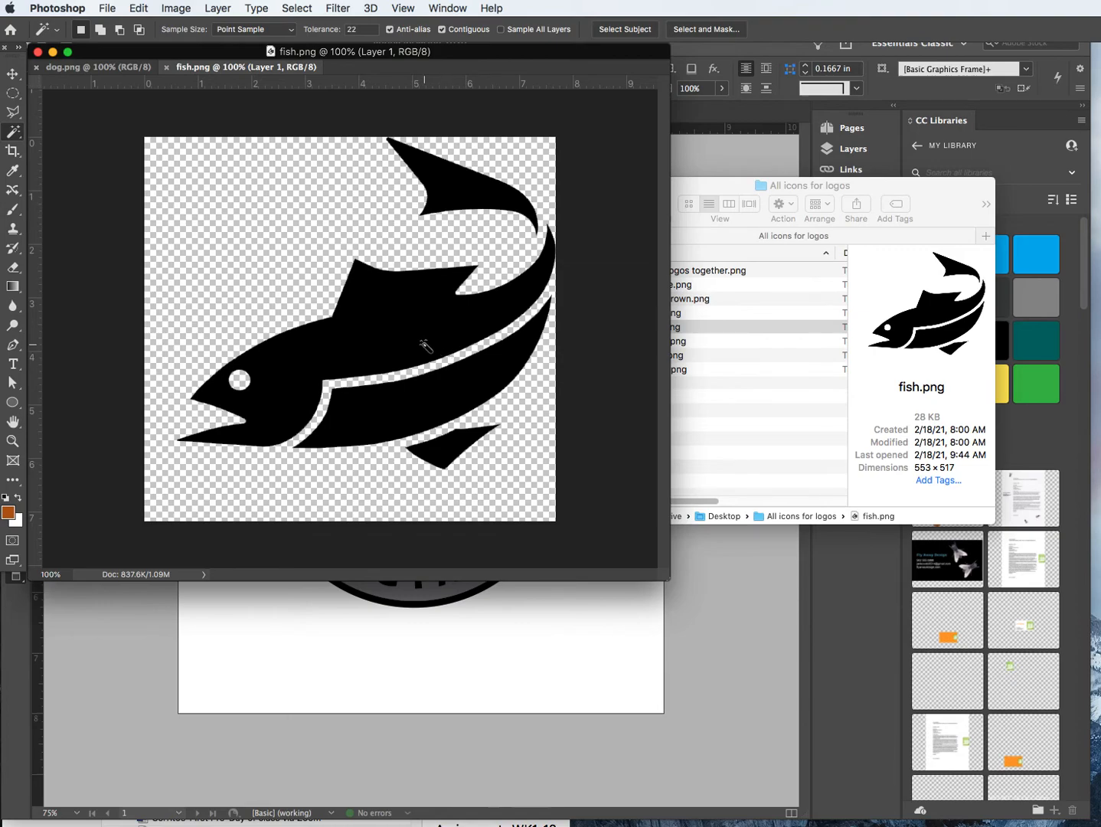
Select the fish's upper body, tail, lower body and small bottom fin together with the Magic Wand
{"action": "left_click", "coordinate": [11, 134]}
{"action": "left_click", "coordinate": [382, 313]}
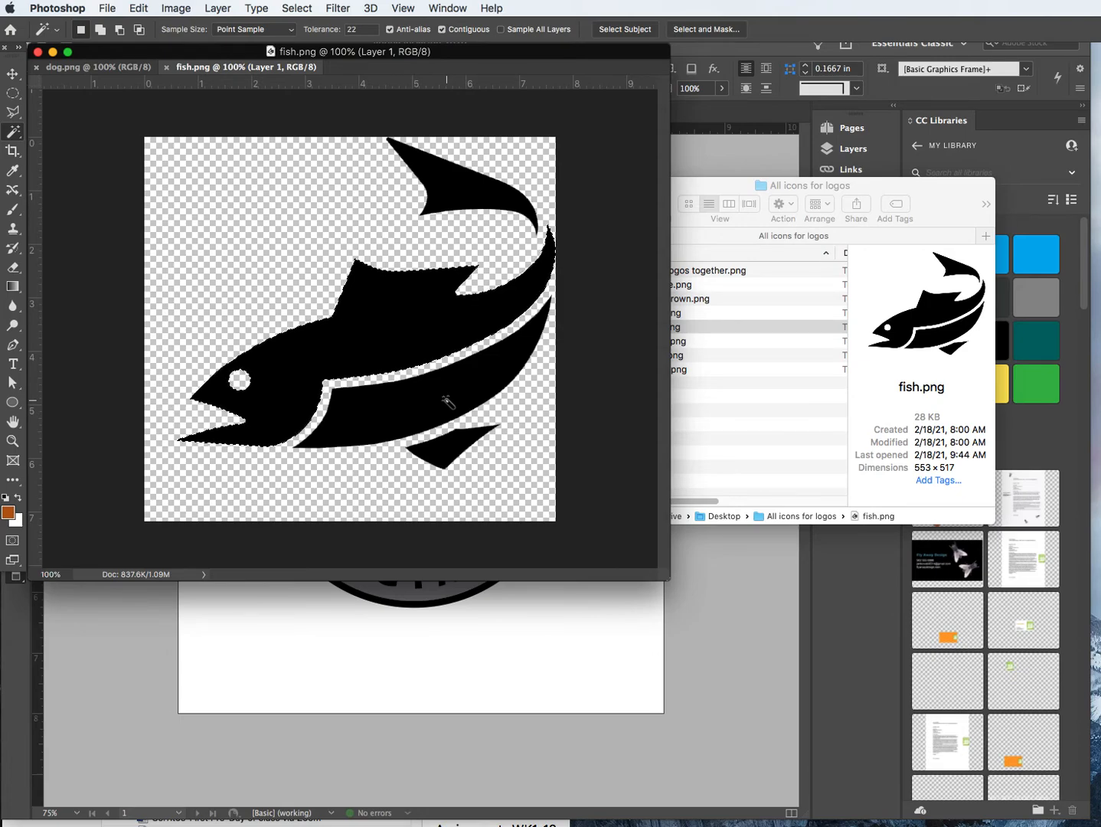
{"action": "left_click", "coordinate": [460, 185], "text": "shift"}
{"action": "left_click", "coordinate": [445, 396], "text": "shift"}
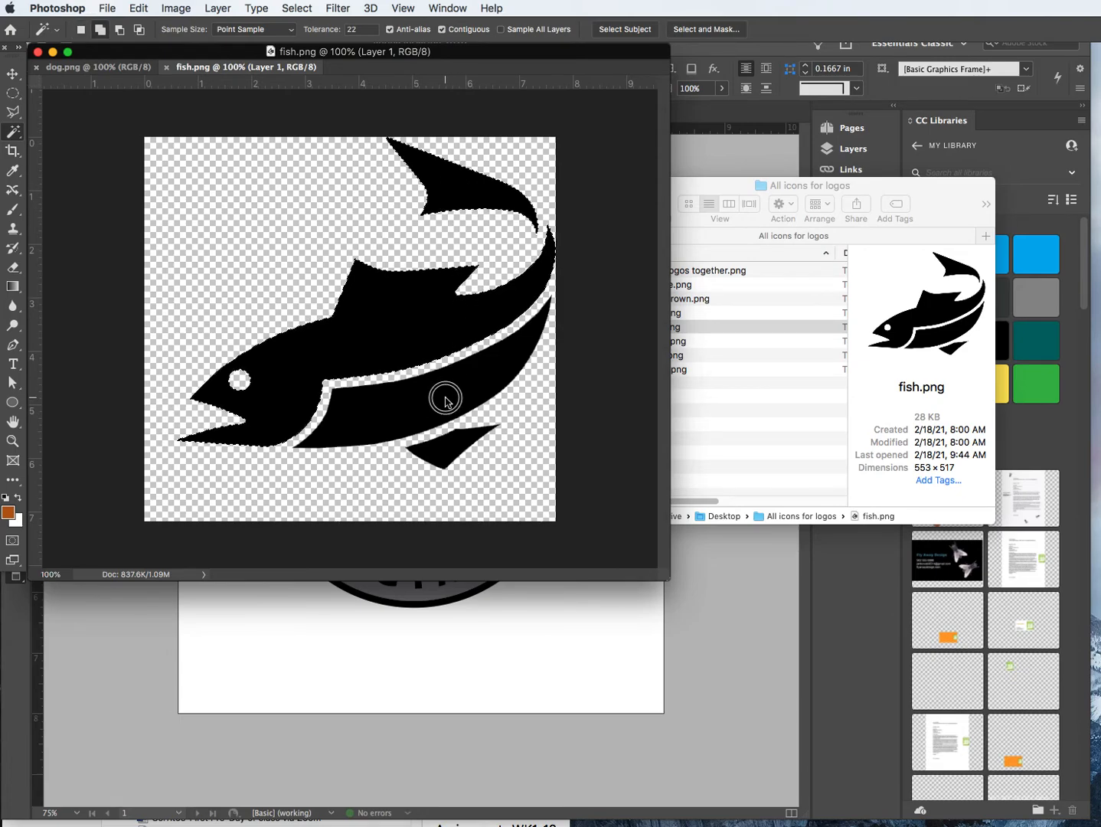
{"action": "left_click", "coordinate": [454, 439], "text": "shift"}
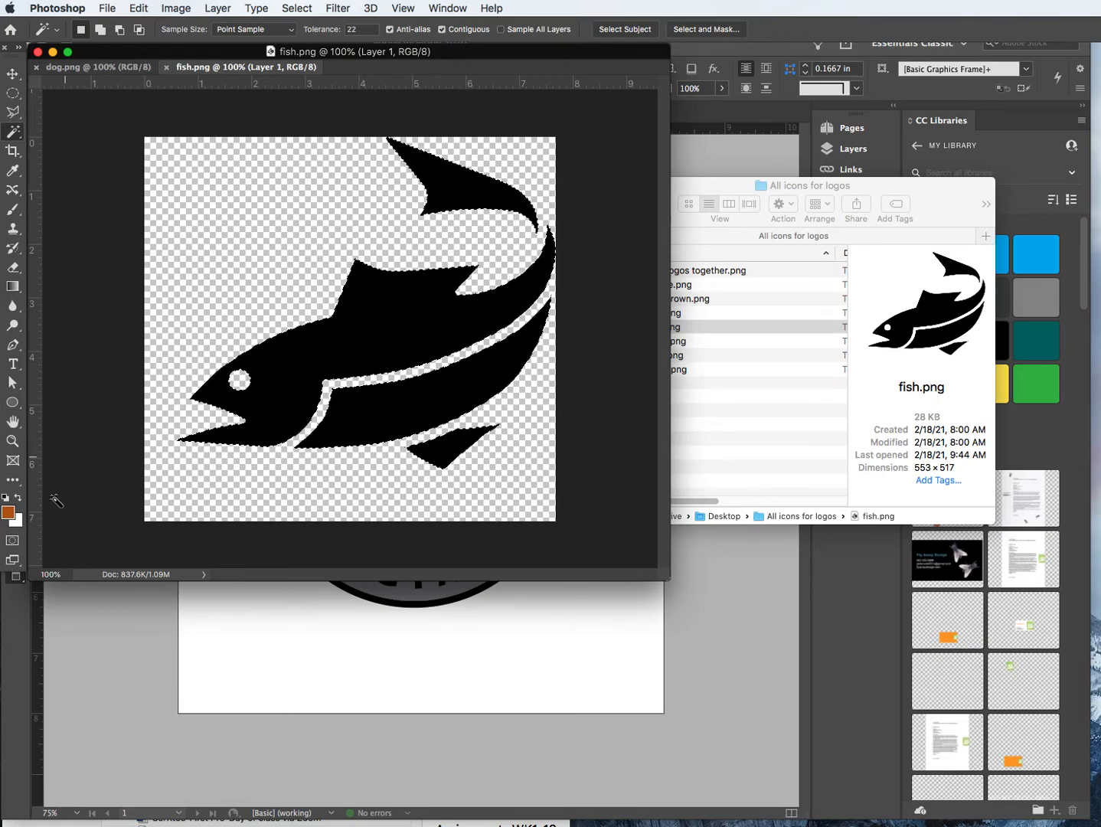
Set the foreground color to the blue 0a9ad6
{"action": "left_click", "coordinate": [9, 514]}
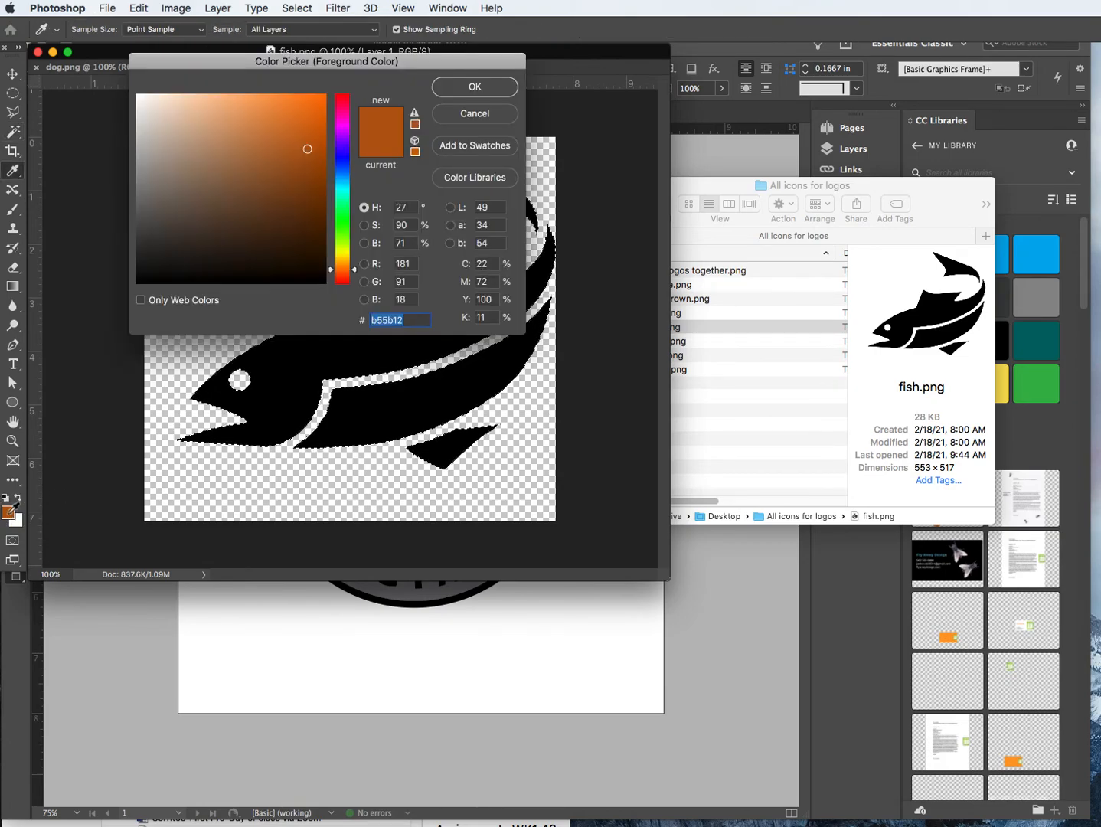
{"action": "left_click", "coordinate": [345, 156]}
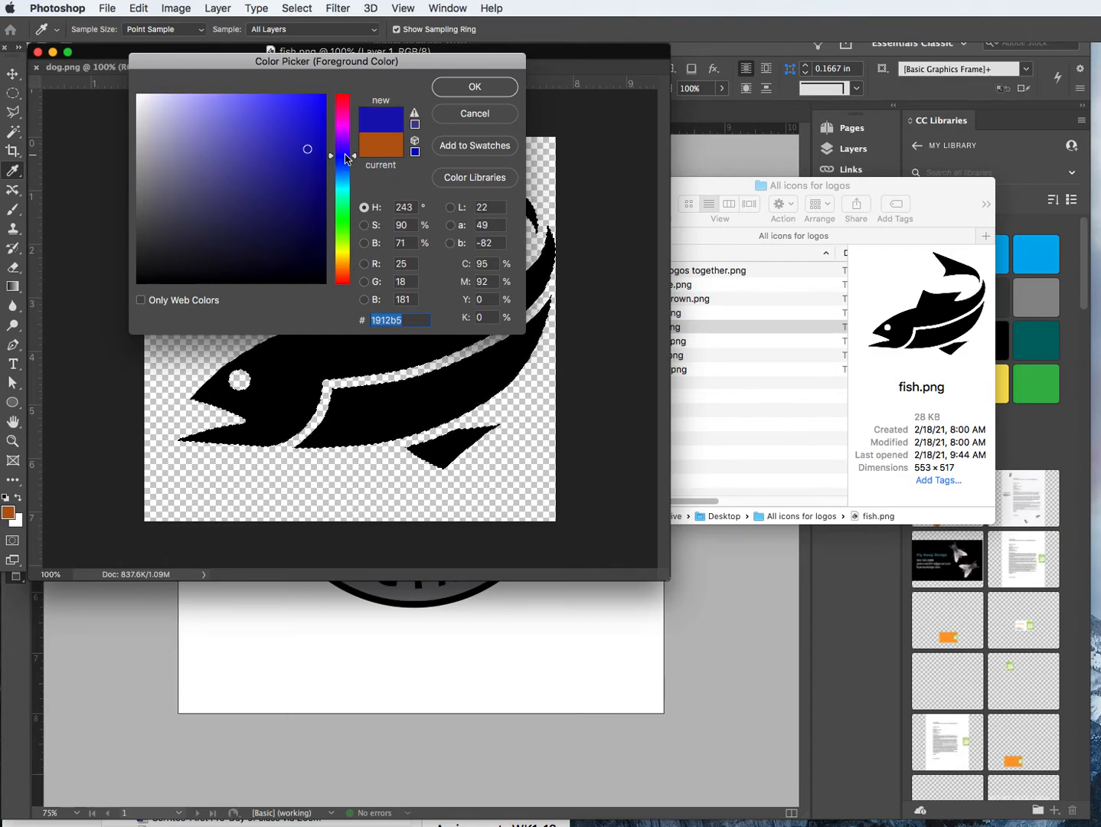
{"action": "mouse_move", "coordinate": [306, 148]}
{"action": "left_mouse_down"}
{"action": "mouse_move", "coordinate": [301, 123]}
{"action": "mouse_move", "coordinate": [262, 116]}
{"action": "mouse_move", "coordinate": [172, 226]}
{"action": "mouse_move", "coordinate": [146, 282]}
{"action": "mouse_move", "coordinate": [140, 97]}
{"action": "mouse_move", "coordinate": [142, 287]}
{"action": "mouse_move", "coordinate": [287, 114]}
{"action": "mouse_move", "coordinate": [229, 99]}
{"action": "mouse_move", "coordinate": [244, 108]}
{"action": "mouse_move", "coordinate": [237, 136]}
{"action": "mouse_move", "coordinate": [279, 150]}
{"action": "mouse_move", "coordinate": [276, 163]}
{"action": "mouse_move", "coordinate": [243, 165]}
{"action": "mouse_move", "coordinate": [254, 169]}
{"action": "mouse_move", "coordinate": [289, 98]}
{"action": "left_mouse_up"}
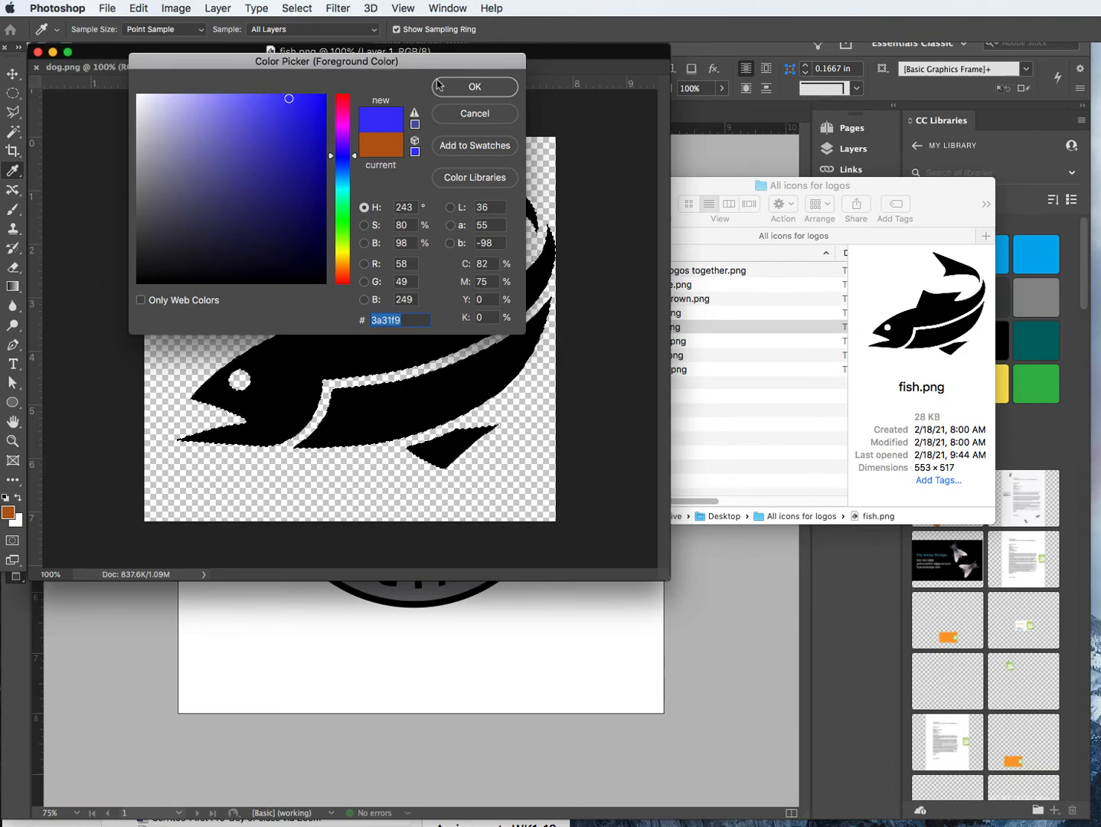
{"action": "left_click", "coordinate": [356, 158]}
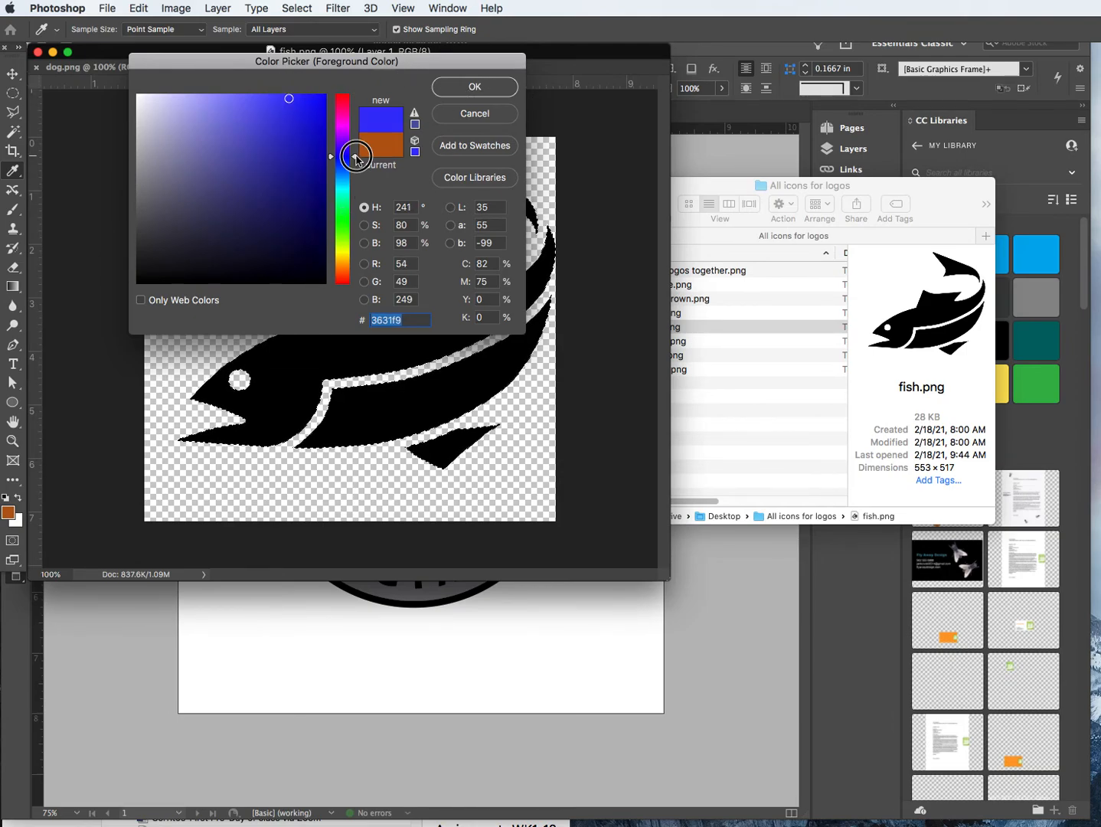
{"action": "left_click_drag", "start_coordinate": [356, 157], "coordinate": [357, 179]}
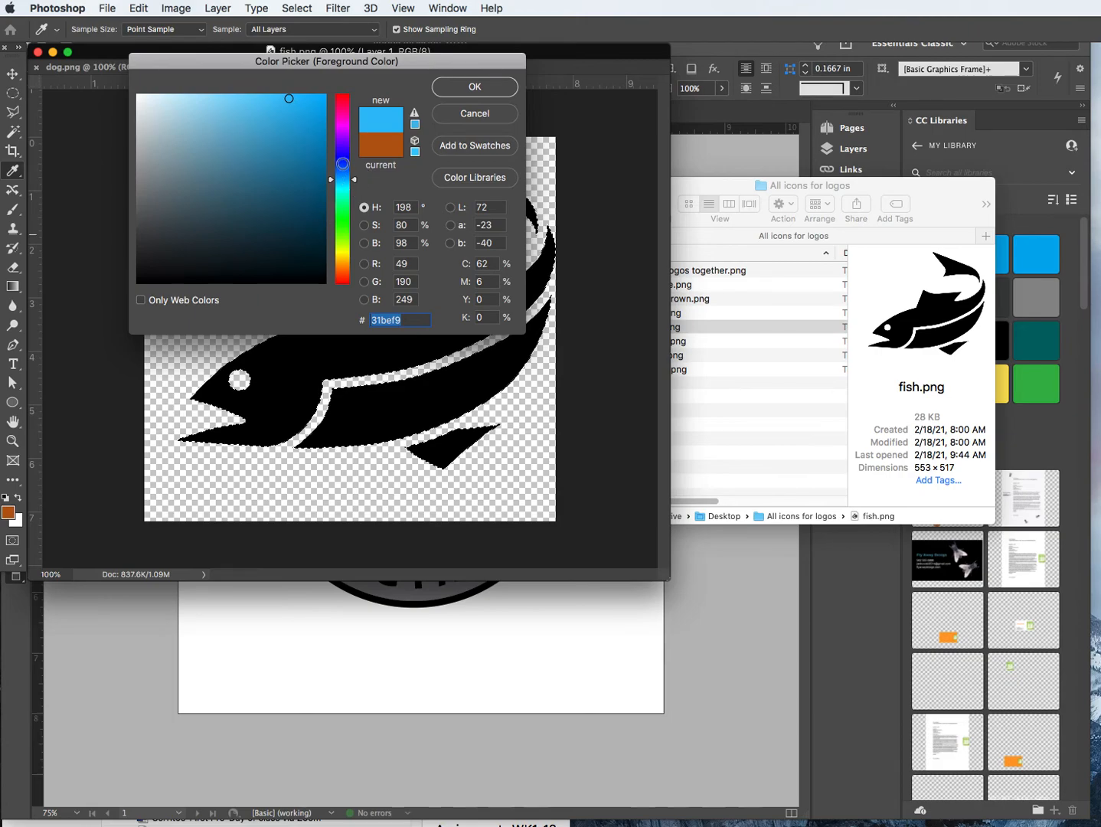
{"action": "left_click", "coordinate": [301, 122]}
{"action": "mouse_move", "coordinate": [300, 123]}
{"action": "left_mouse_down"}
{"action": "mouse_move", "coordinate": [307, 155]}
{"action": "mouse_move", "coordinate": [318, 124]}
{"action": "left_mouse_up"}
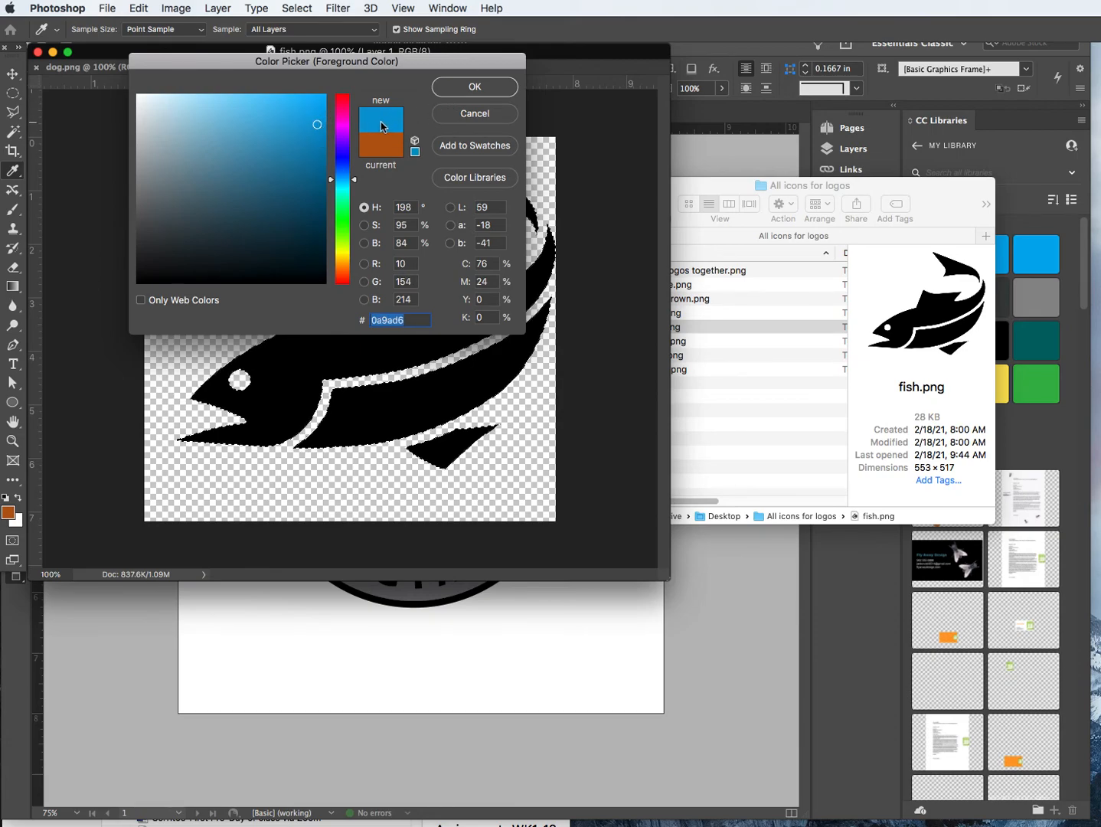
{"action": "left_click", "coordinate": [478, 86]}
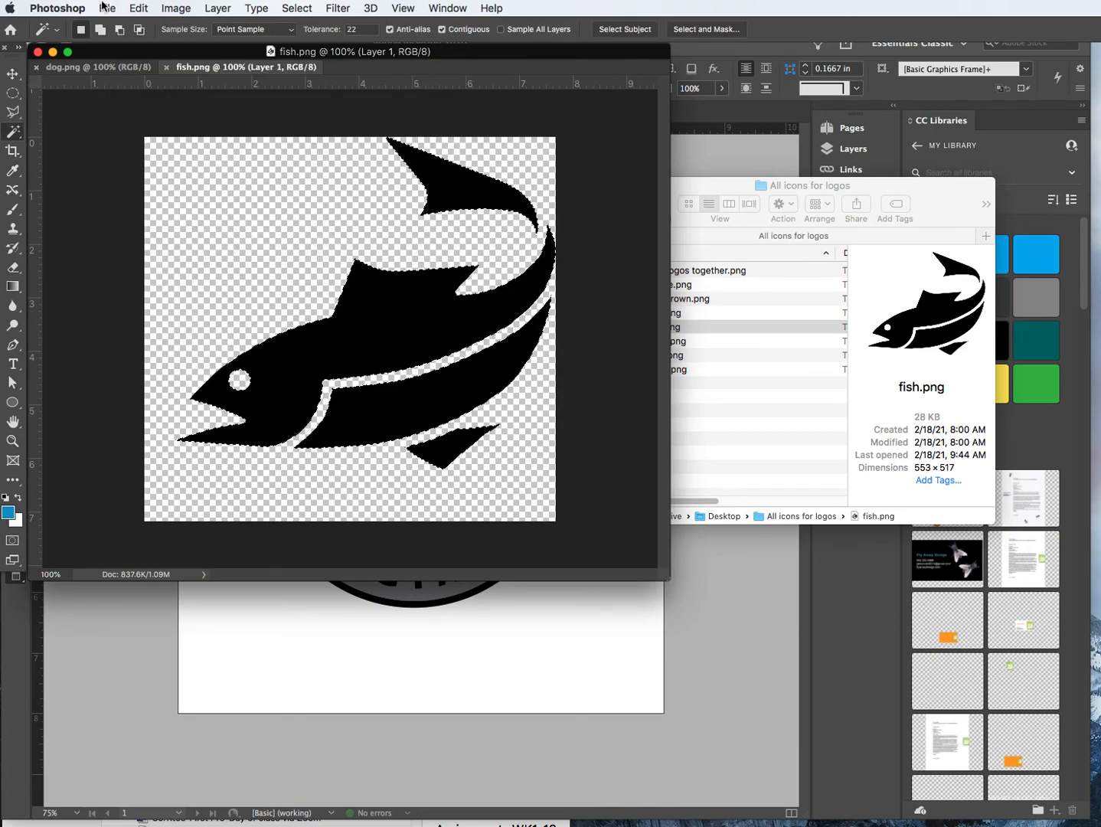
Fill the selected fish shapes with the foreground color in Normal mode at 100% opacity
{"action": "left_click", "coordinate": [137, 9]}
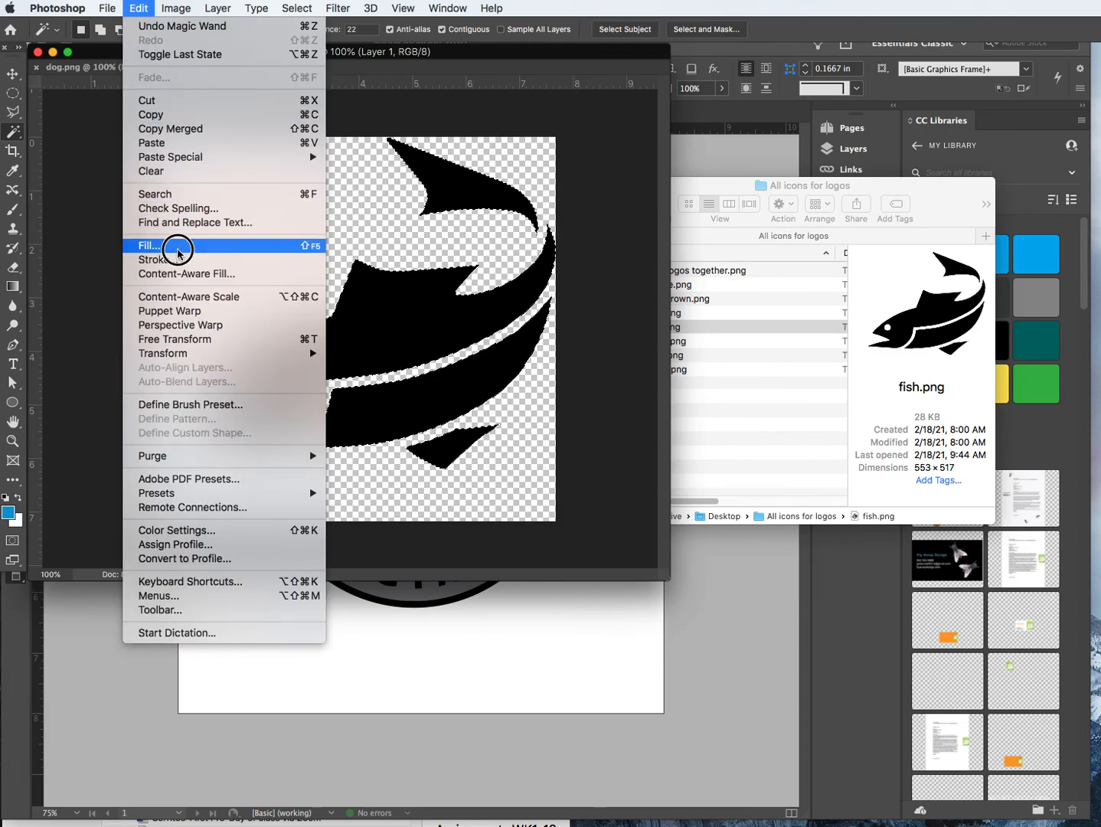
{"action": "left_click", "coordinate": [177, 248]}
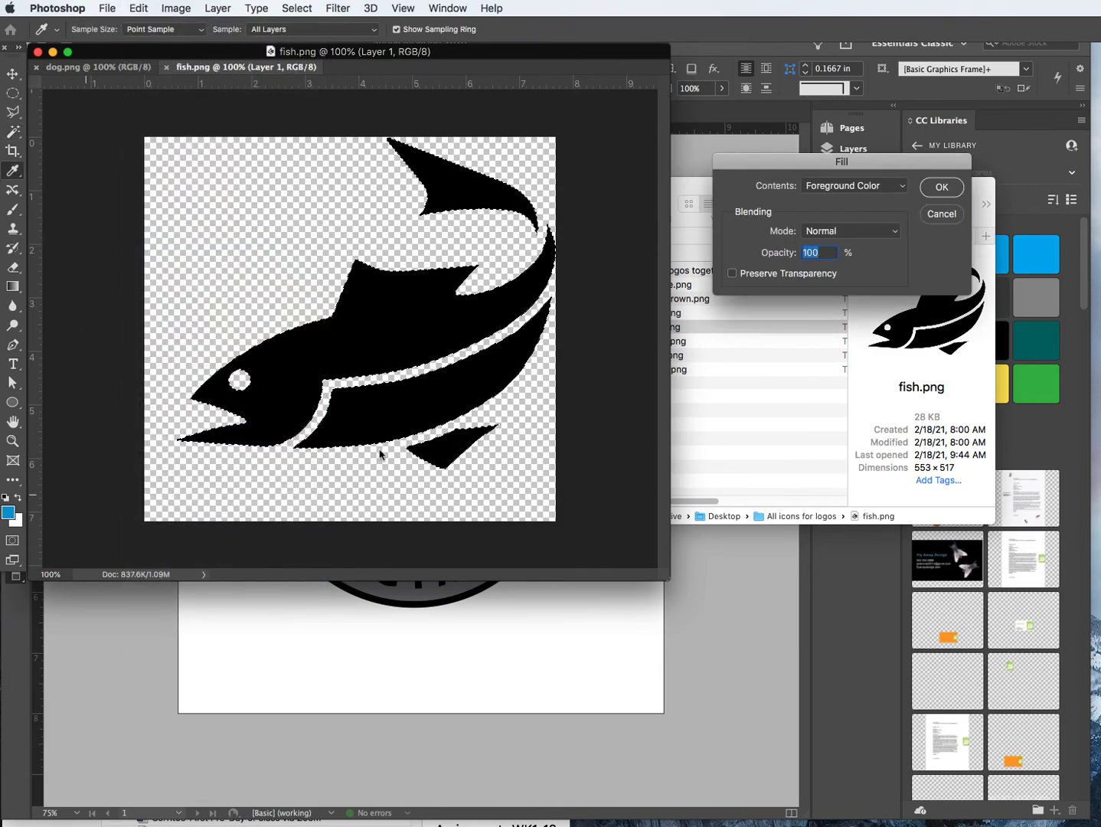
{"action": "left_click_drag", "start_coordinate": [802, 159], "coordinate": [676, 239]}
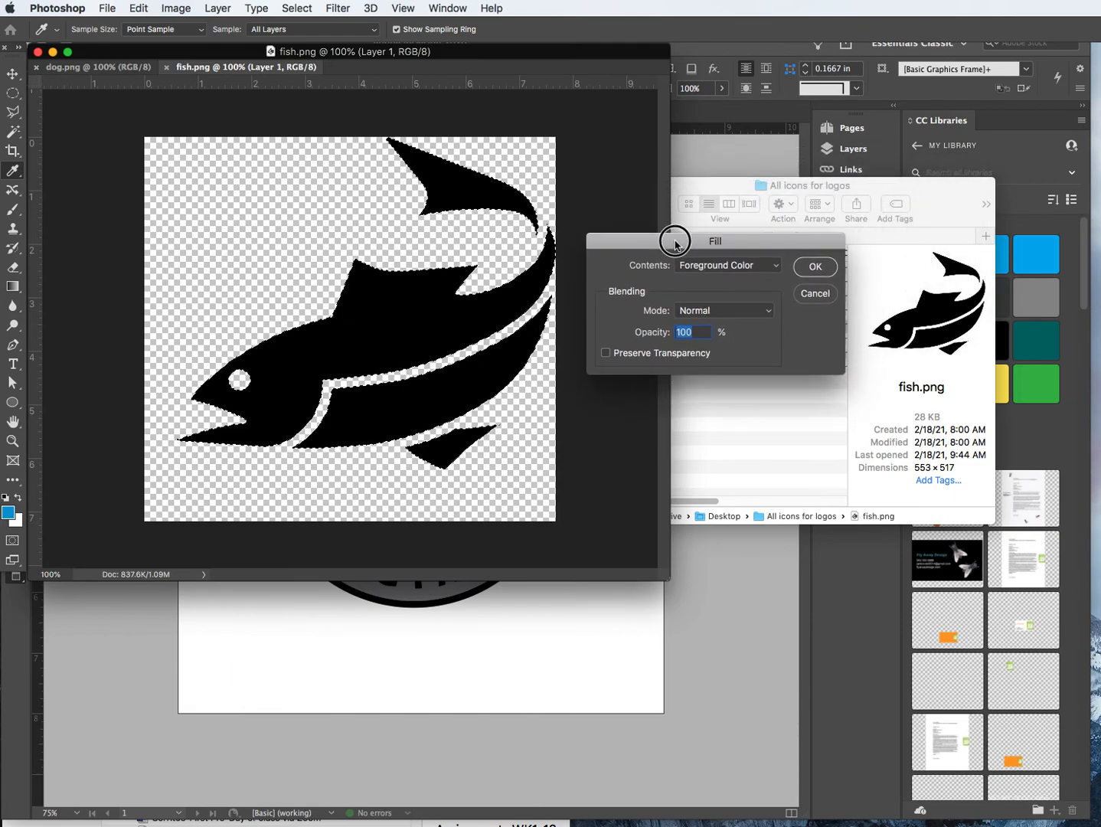
{"action": "left_click", "coordinate": [708, 269]}
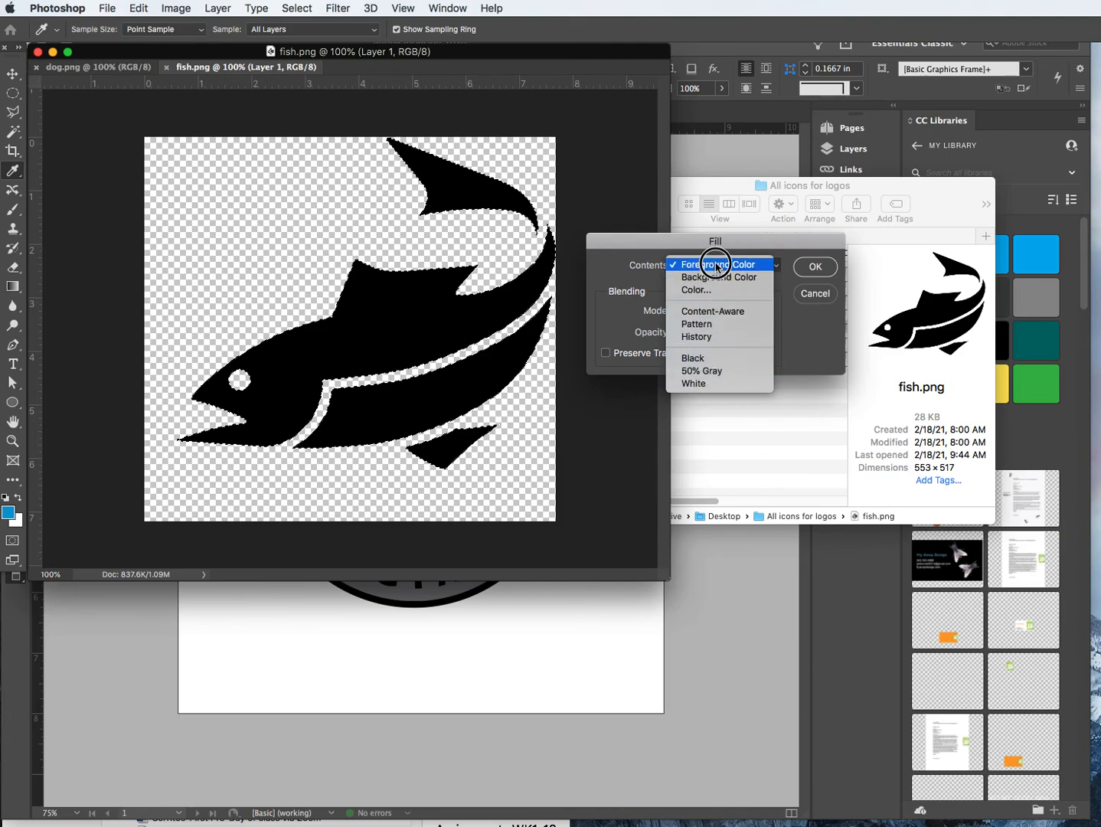
{"action": "left_click", "coordinate": [715, 265]}
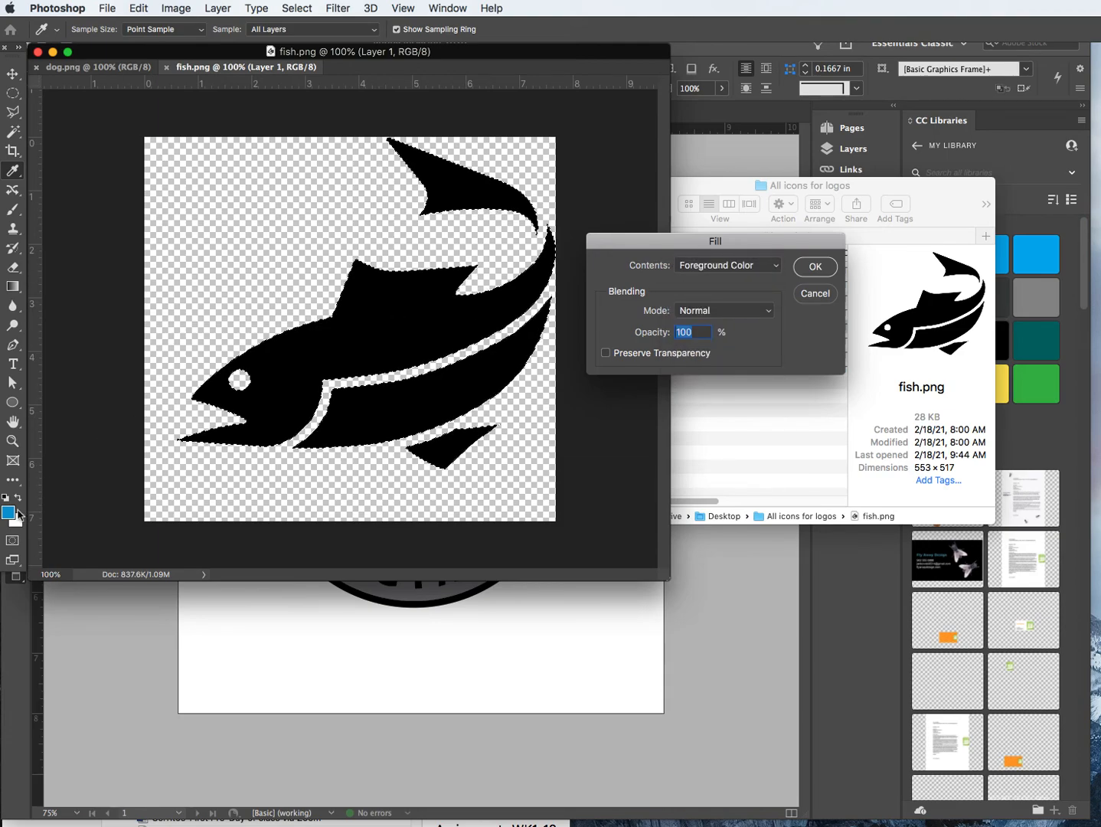
{"action": "left_click", "coordinate": [815, 265]}
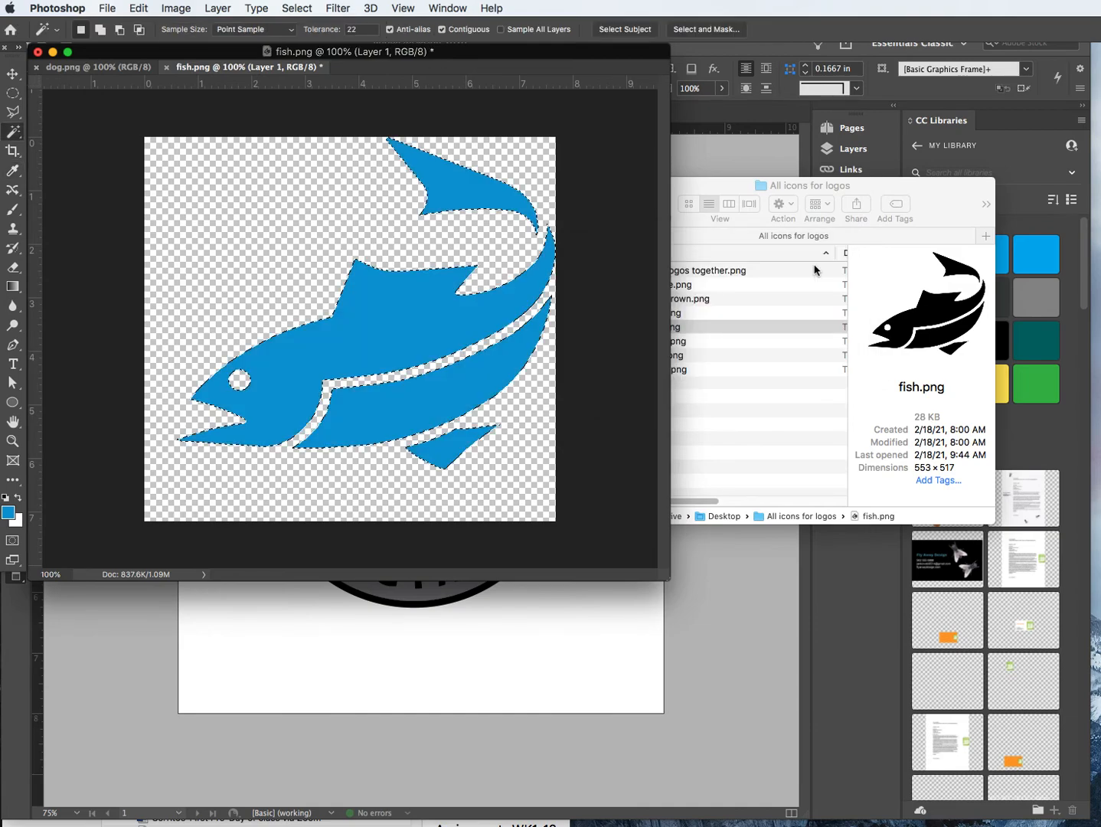
Save the recolored fish as a PNG copy named "fish blue.png" in "All icons for logos", using the large file size option
{"action": "left_click", "coordinate": [11, 73]}
{"action": "left_click", "coordinate": [74, 161]}
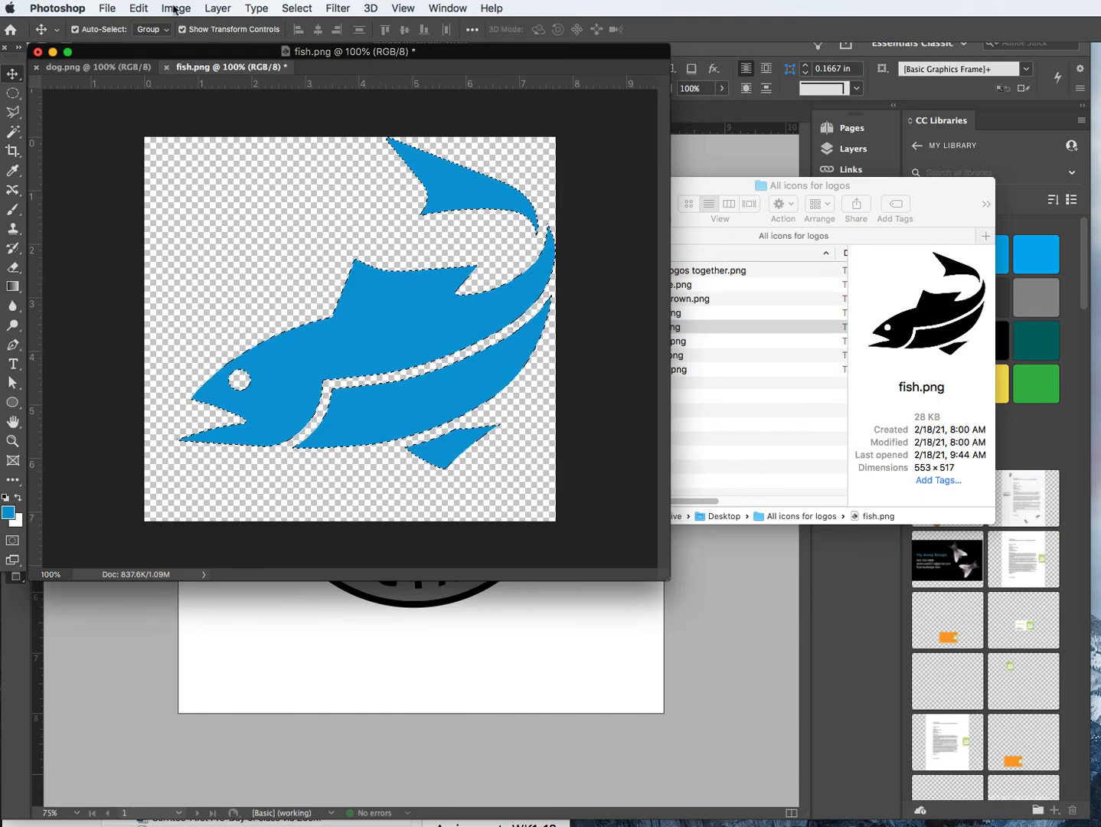
{"action": "left_click", "coordinate": [96, 8]}
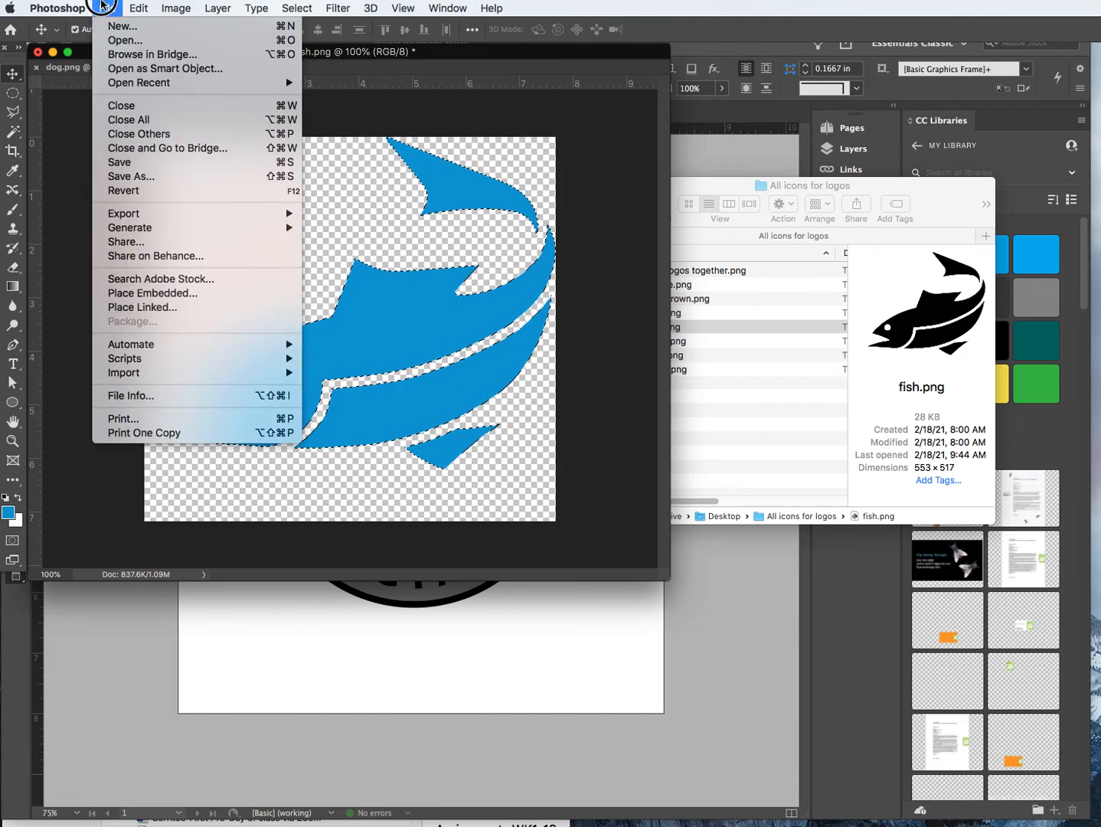
{"action": "left_click", "coordinate": [146, 178]}
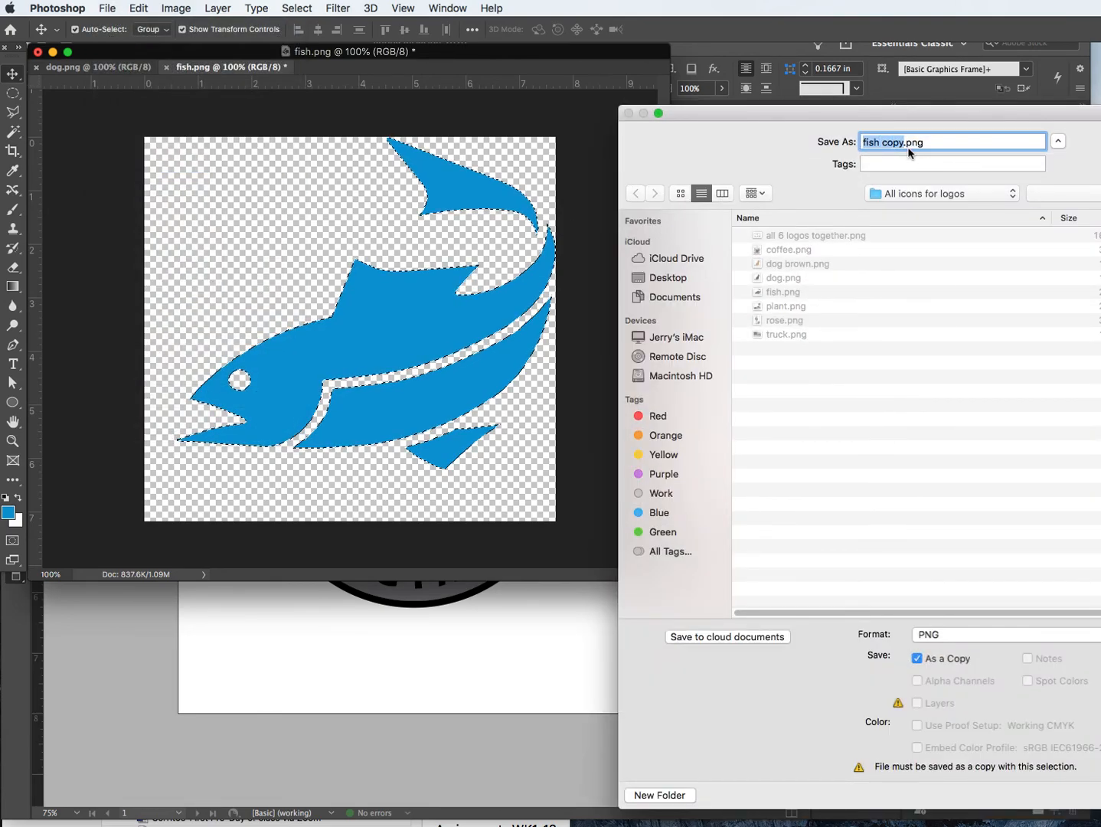
{"action": "left_click", "coordinate": [889, 146]}
{"action": "left_click_drag", "start_coordinate": [884, 145], "coordinate": [902, 141]}
{"action": "type", "text": "blue"}
{"action": "left_click_drag", "start_coordinate": [782, 115], "coordinate": [585, 116]}
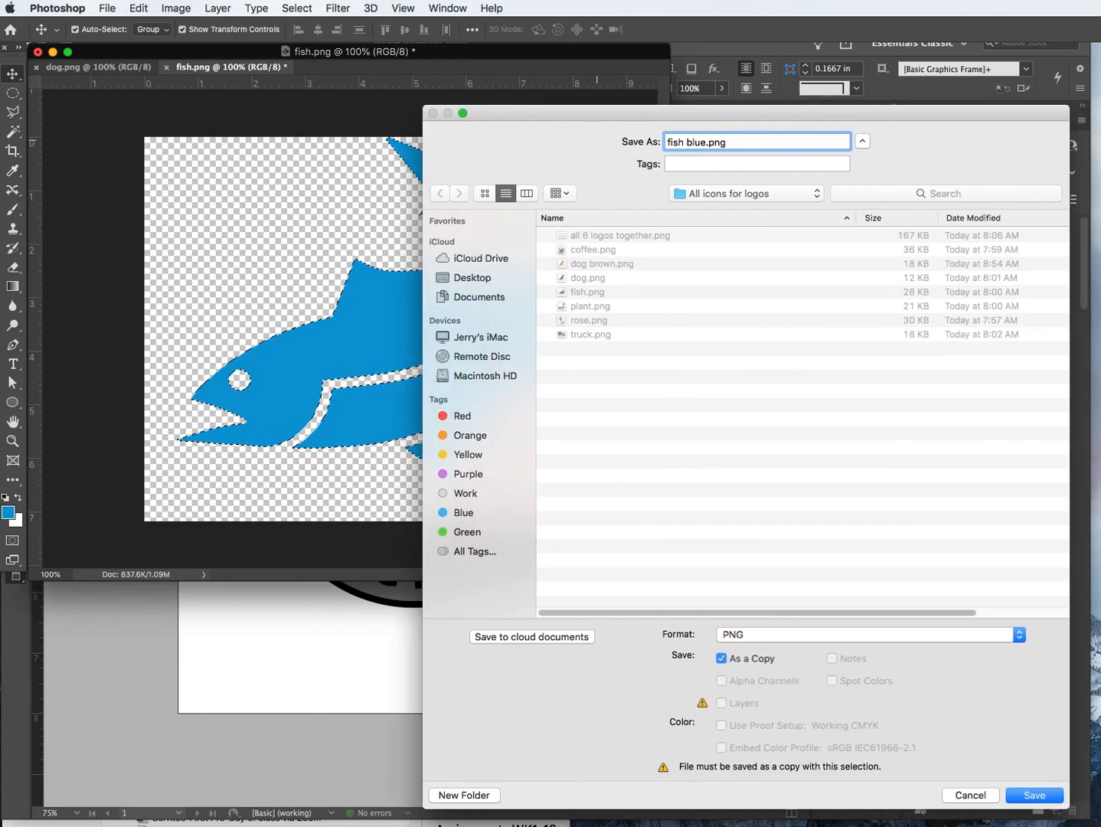
{"action": "left_click", "coordinate": [1035, 796]}
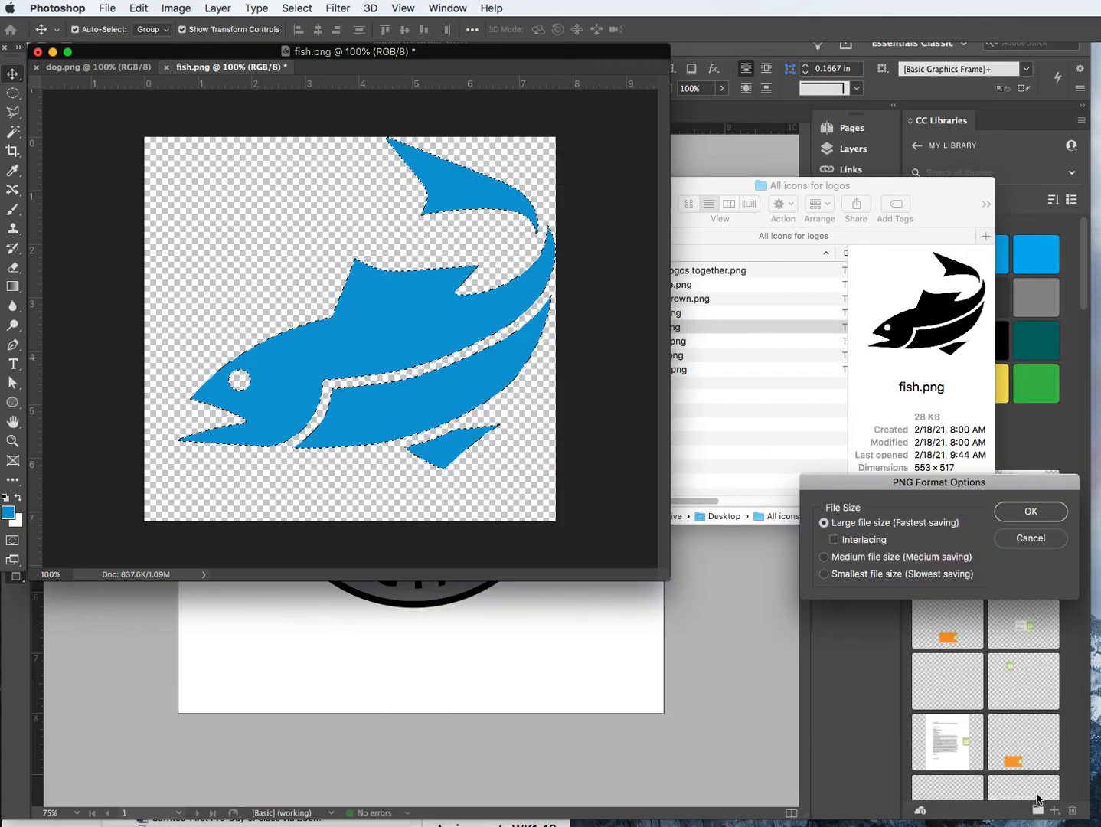
{"action": "left_click", "coordinate": [1012, 510]}
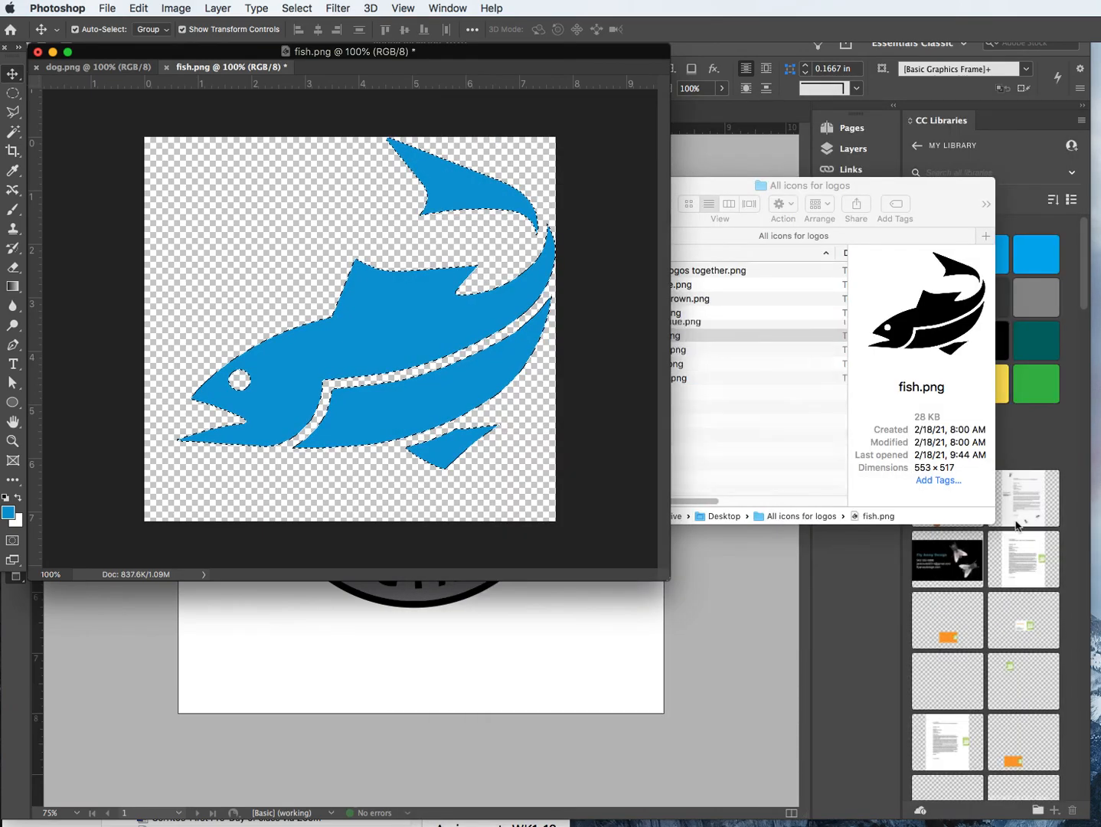
Close the Photoshop image window without saving the changes to the original fish.png
{"action": "left_click_drag", "start_coordinate": [125, 53], "coordinate": [158, 190]}
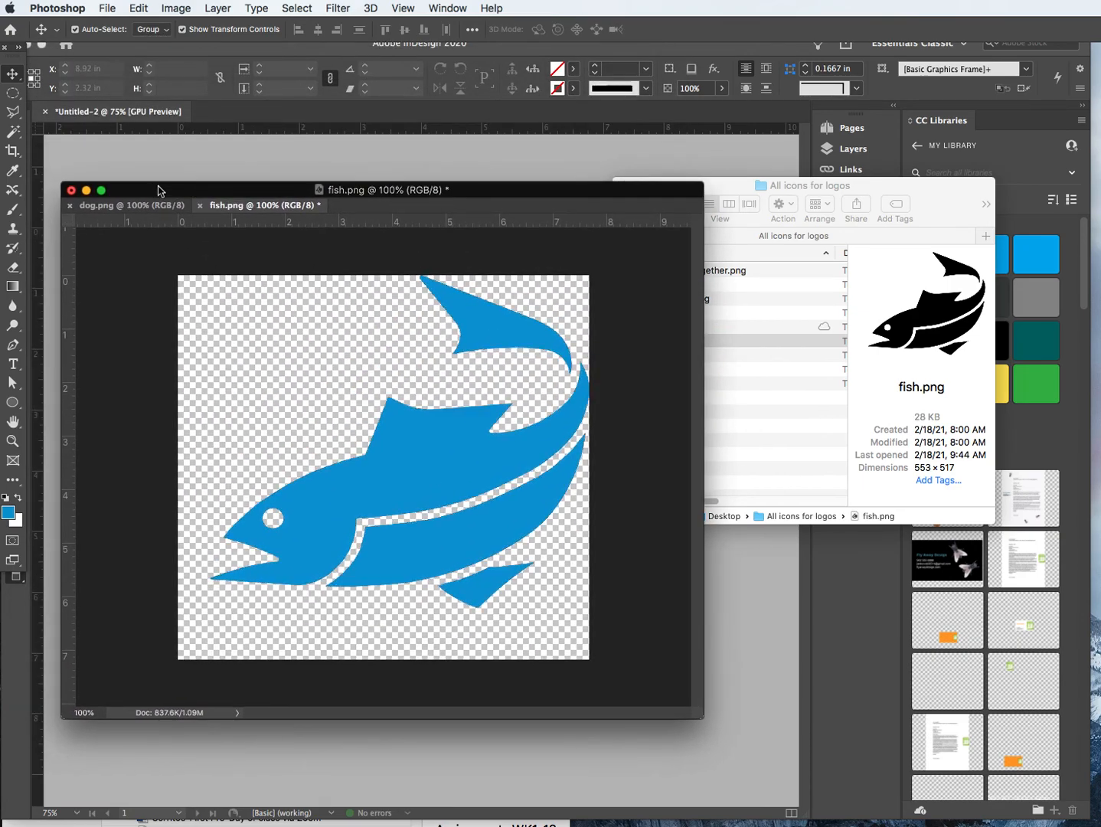
{"action": "left_click", "coordinate": [71, 190]}
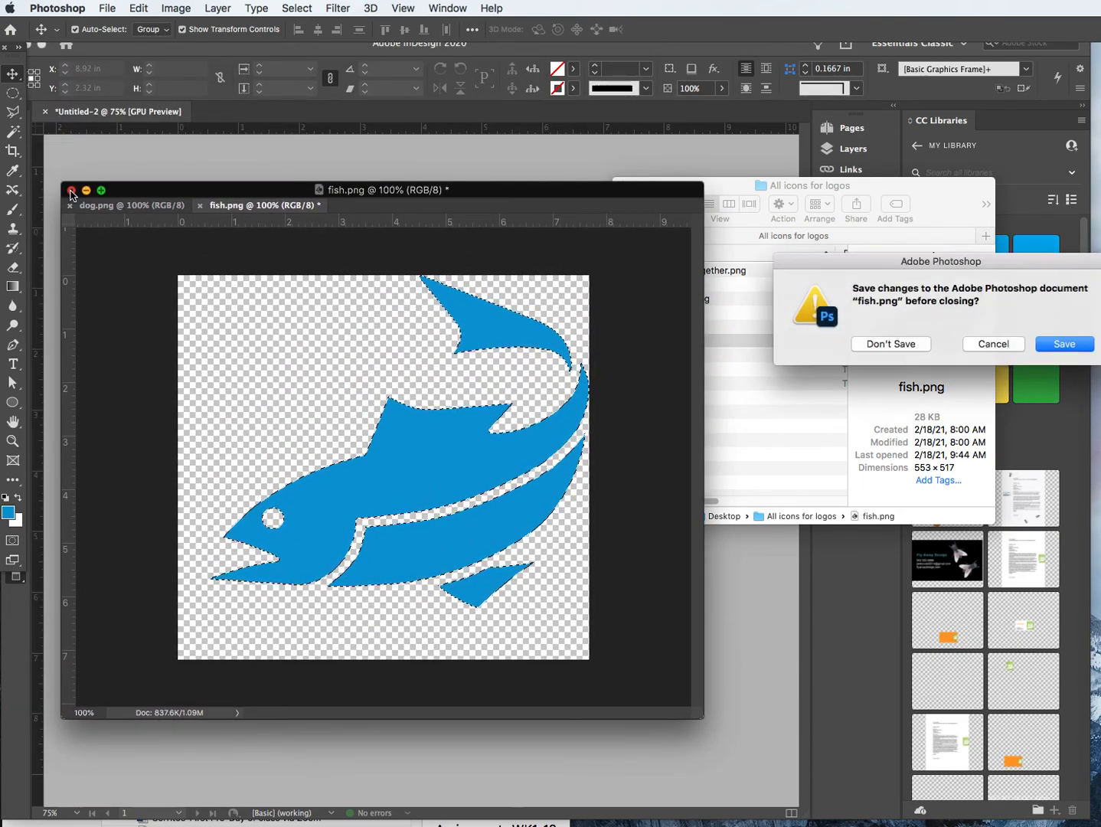
{"action": "left_click", "coordinate": [895, 346]}
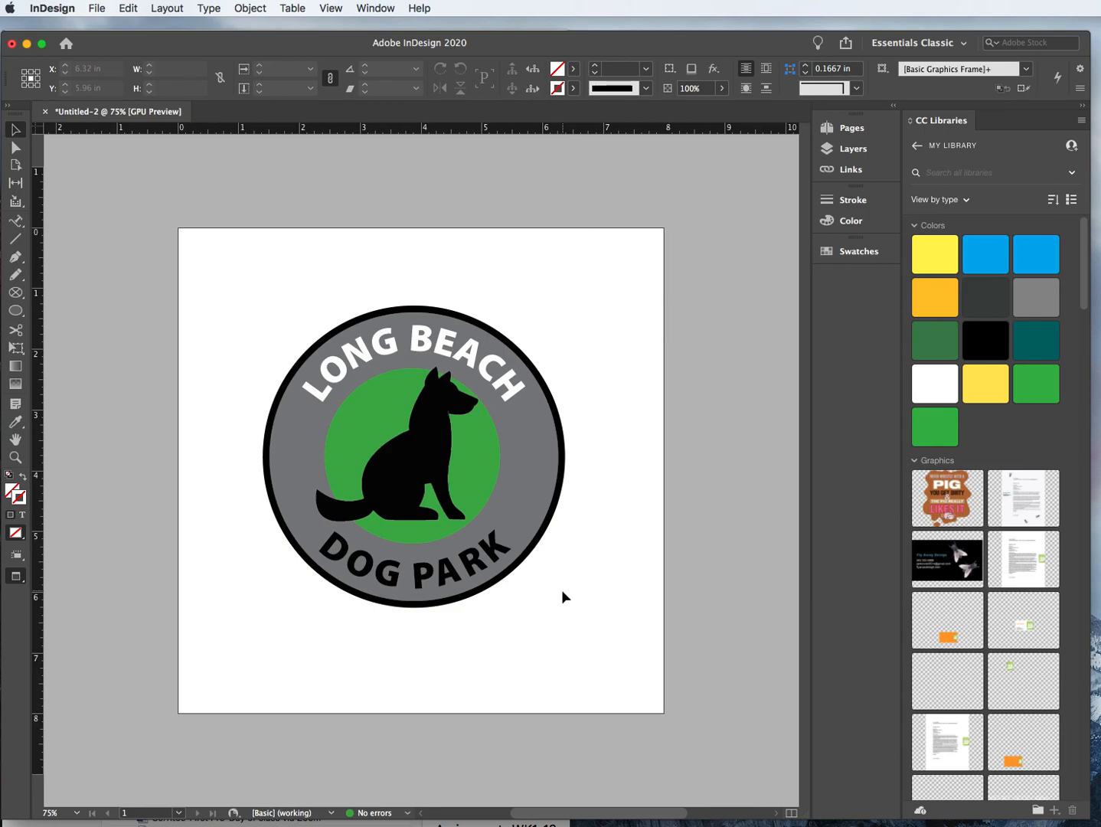
Switch to QuickTime Player and enter "dog" as the name for saving the screen recording to the iCloud Desktop
{"action": "left_click", "coordinate": [271, 46]}
{"action": "key", "text": "super+Tab"}
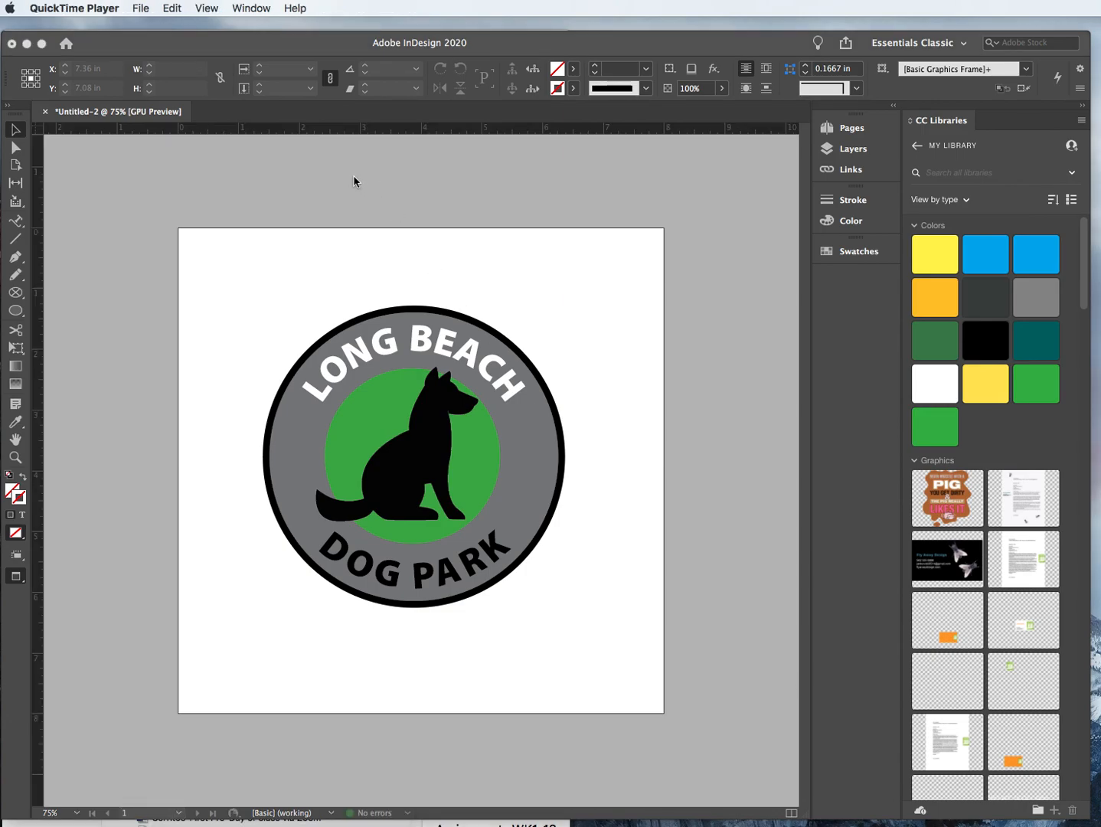
{"action": "key", "text": "super+h"}
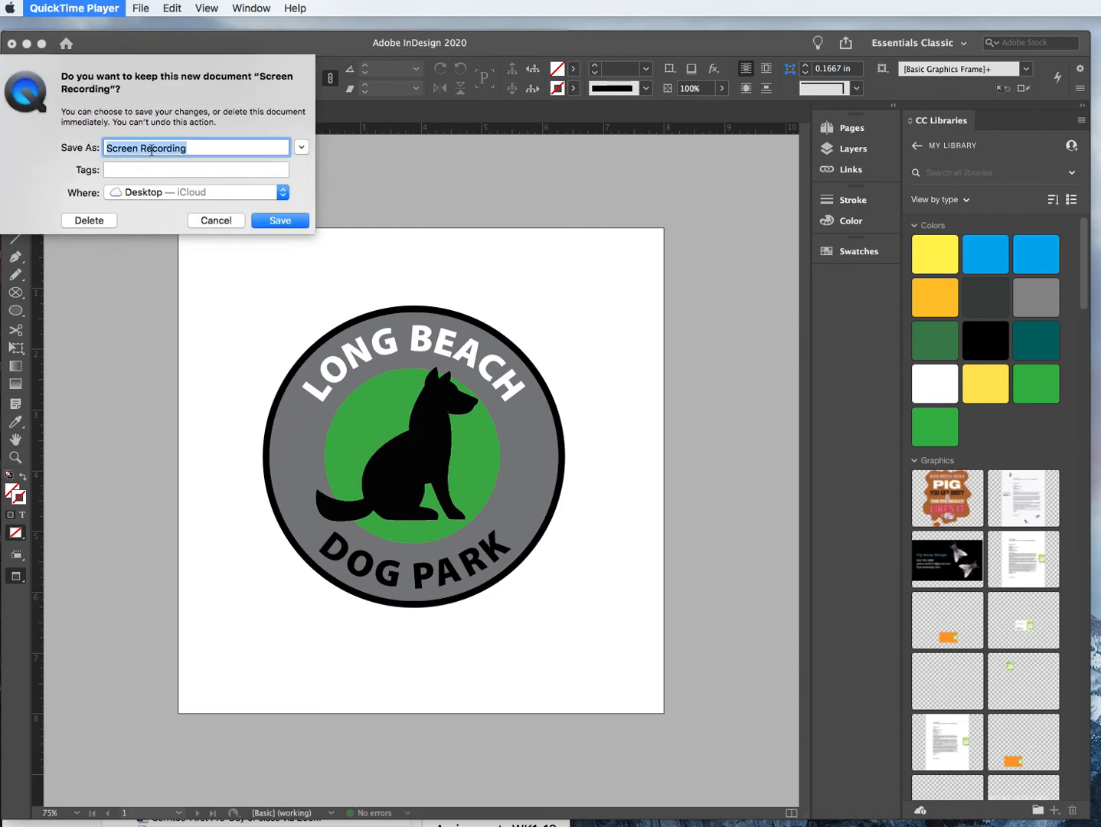
{"action": "triple_click", "coordinate": [150, 150]}
{"action": "type", "text": "c"}
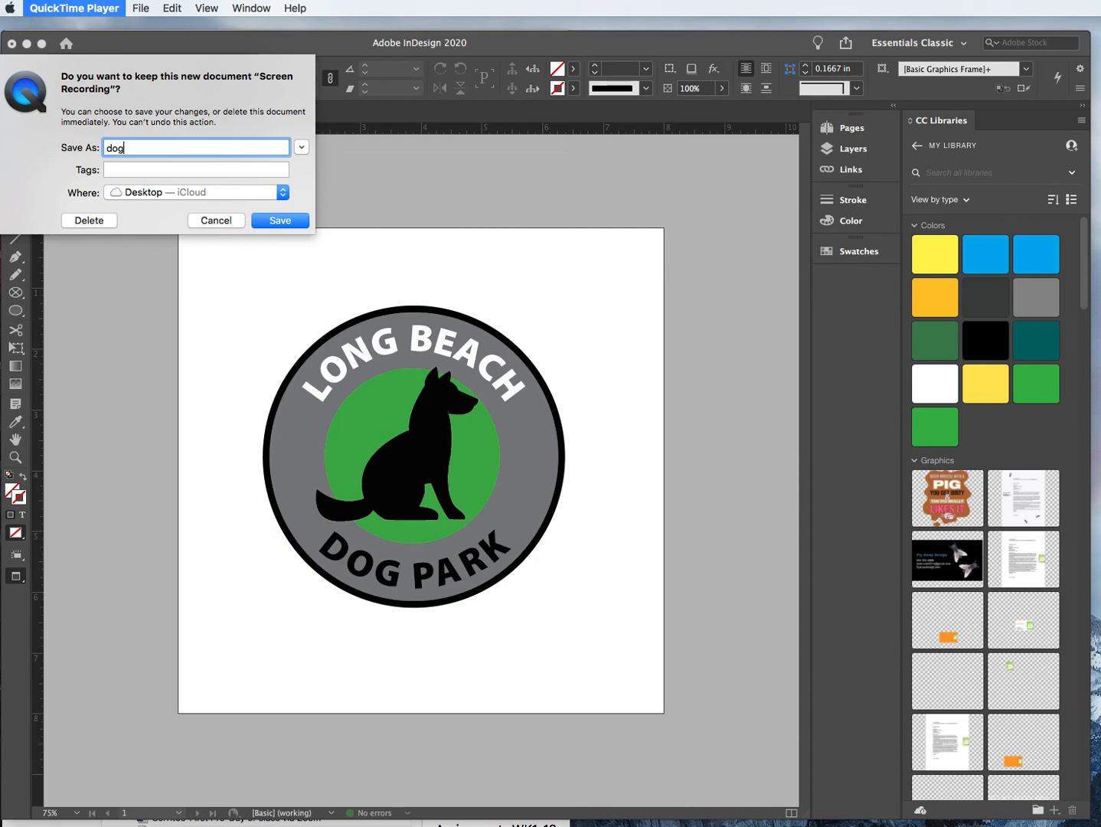